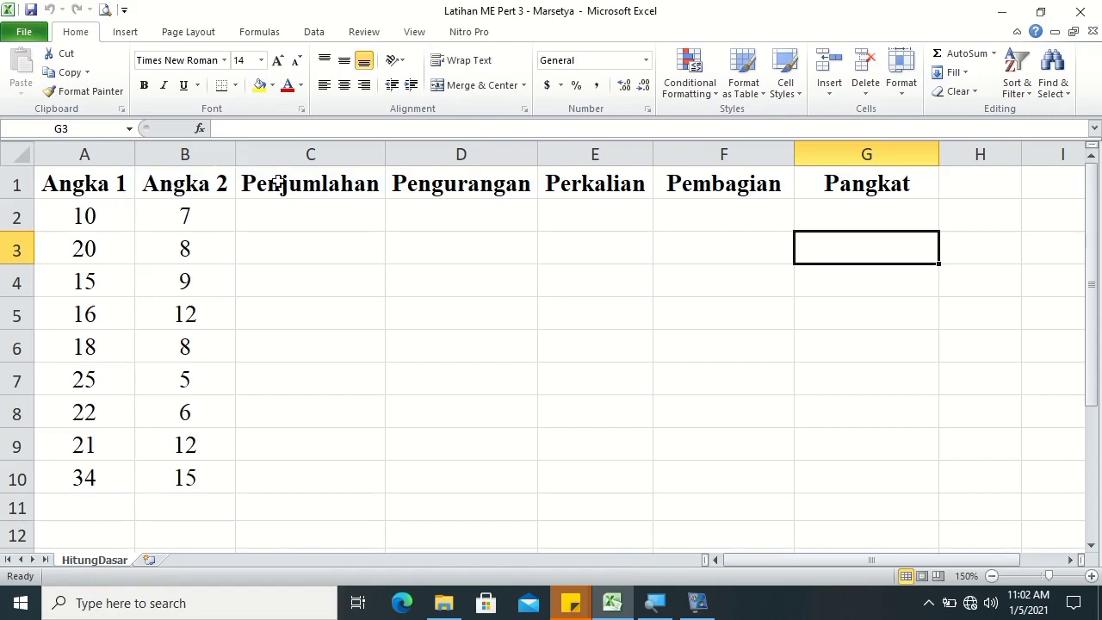
Look over the Pengurangan, Perkalian, Pembagian and Pangkat column headings.
left_click(495, 180)
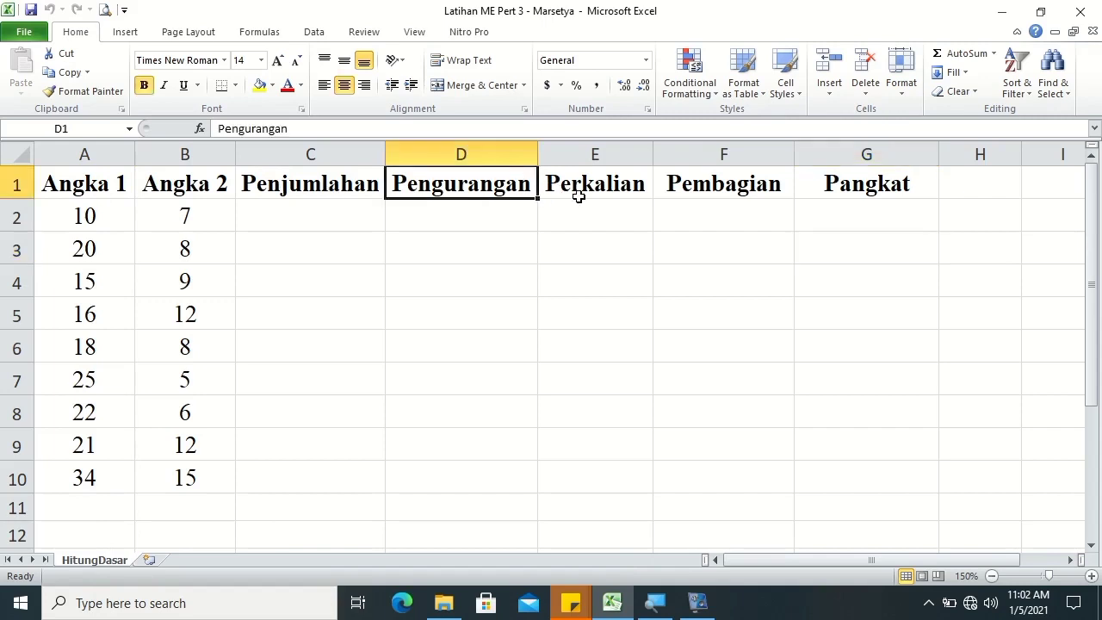
left_click(579, 196)
left_click(711, 188)
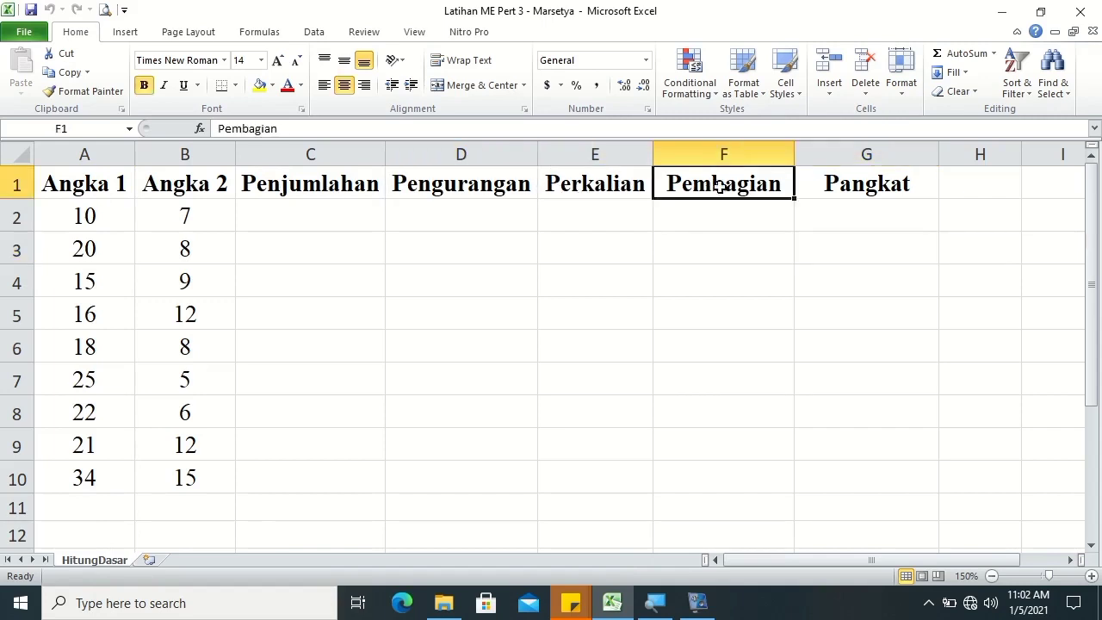
left_click(837, 183)
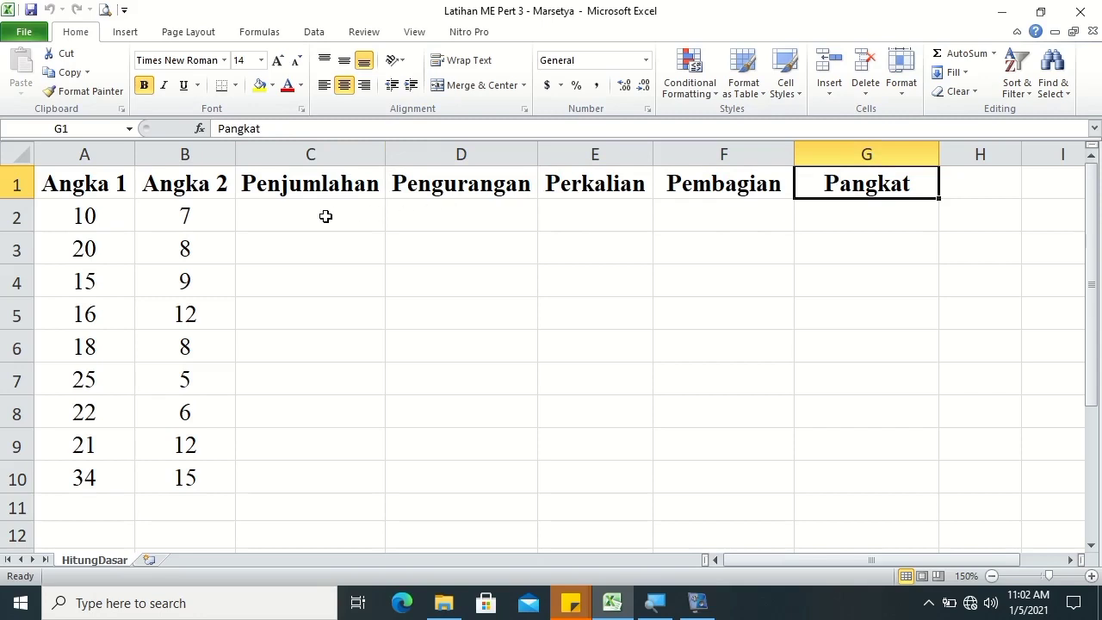
Enter =A2+B2 in C2 and =A2-B2 in D2.
left_click(326, 216)
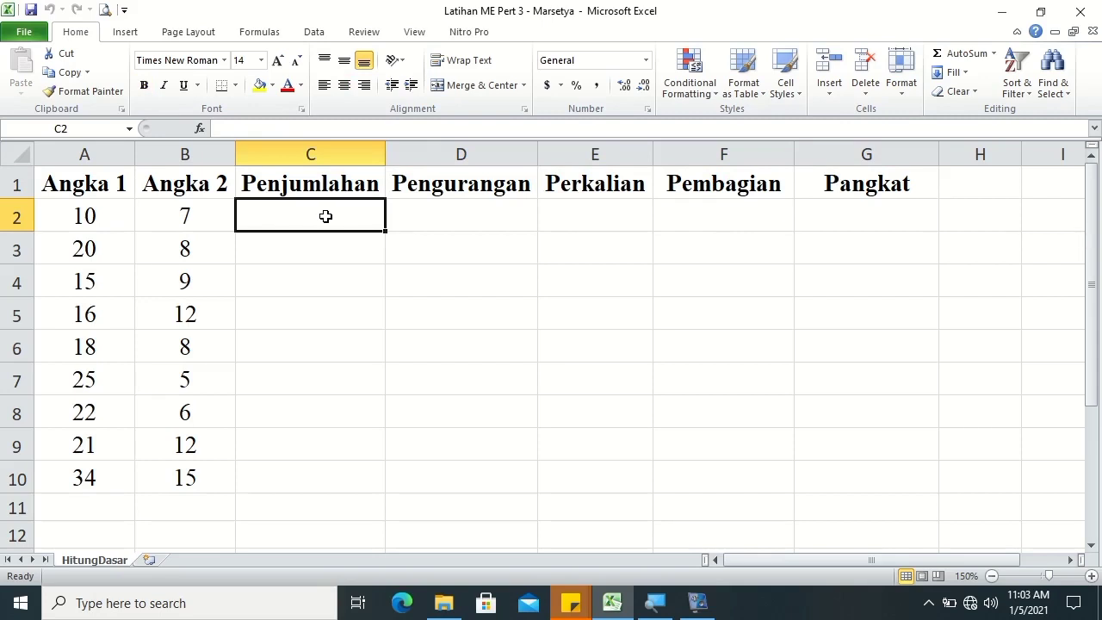
type("=")
left_click(76, 214)
type("+")
left_click(231, 218)
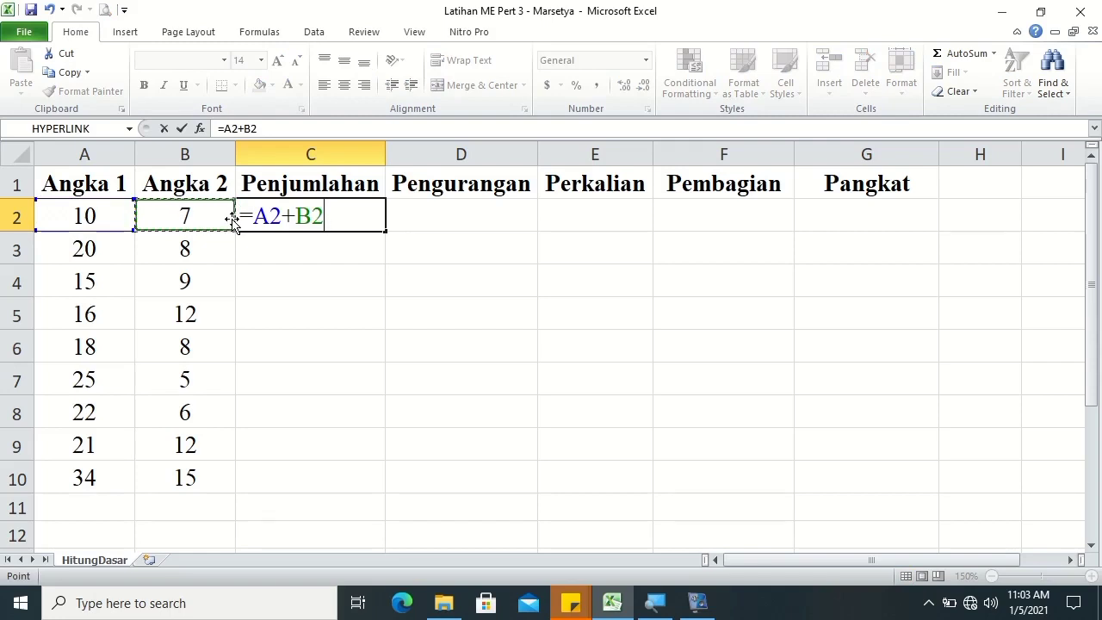
key("Tab")
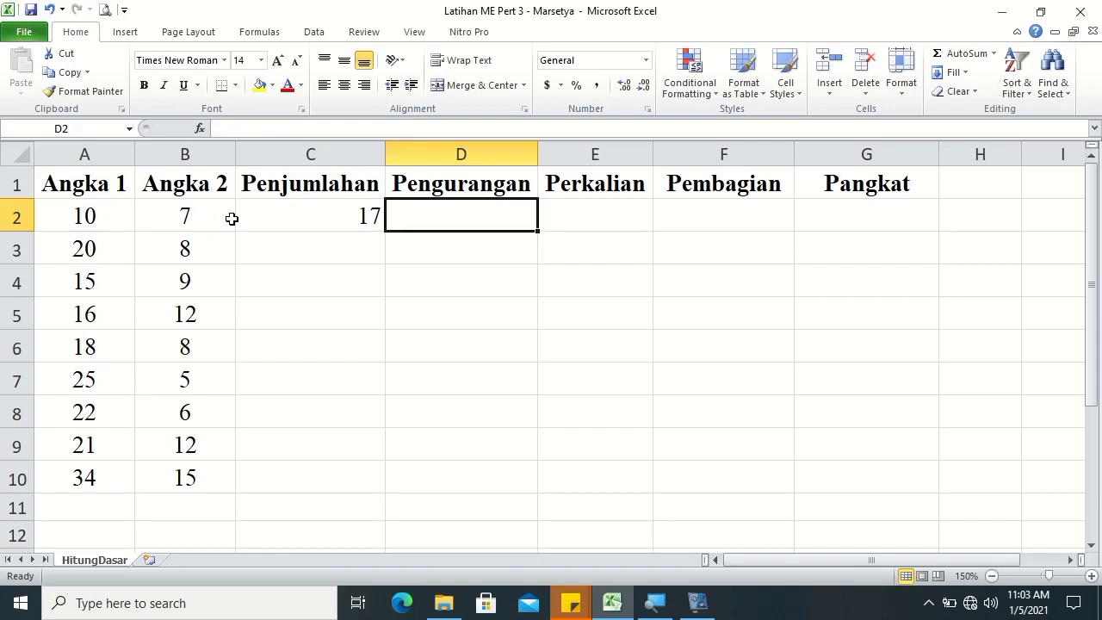
type("=")
left_click(78, 207)
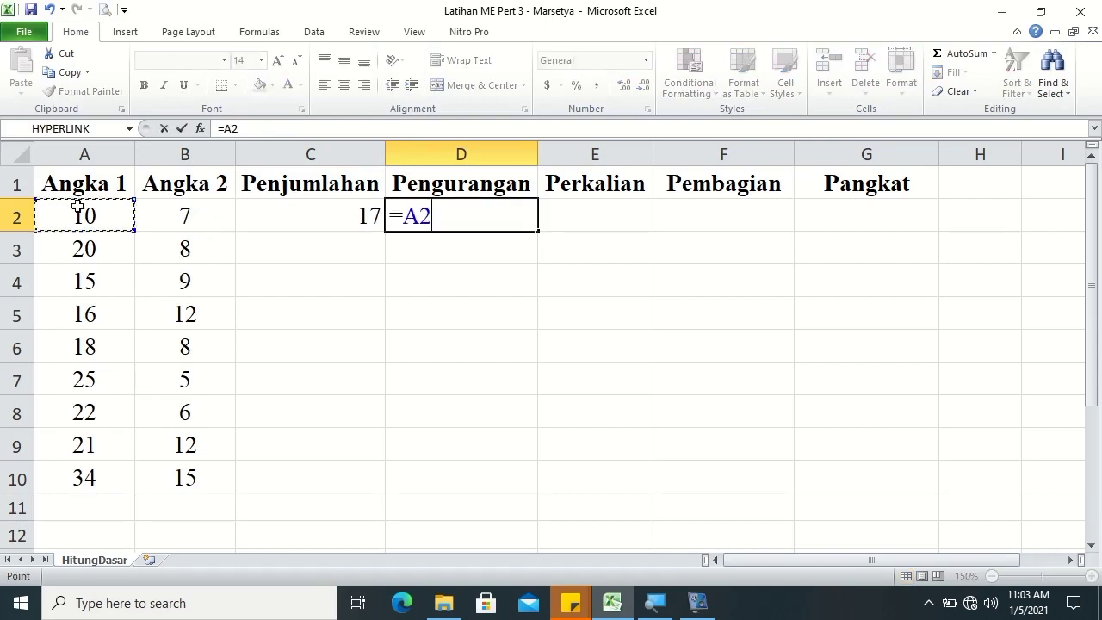
type("-")
left_click(188, 218)
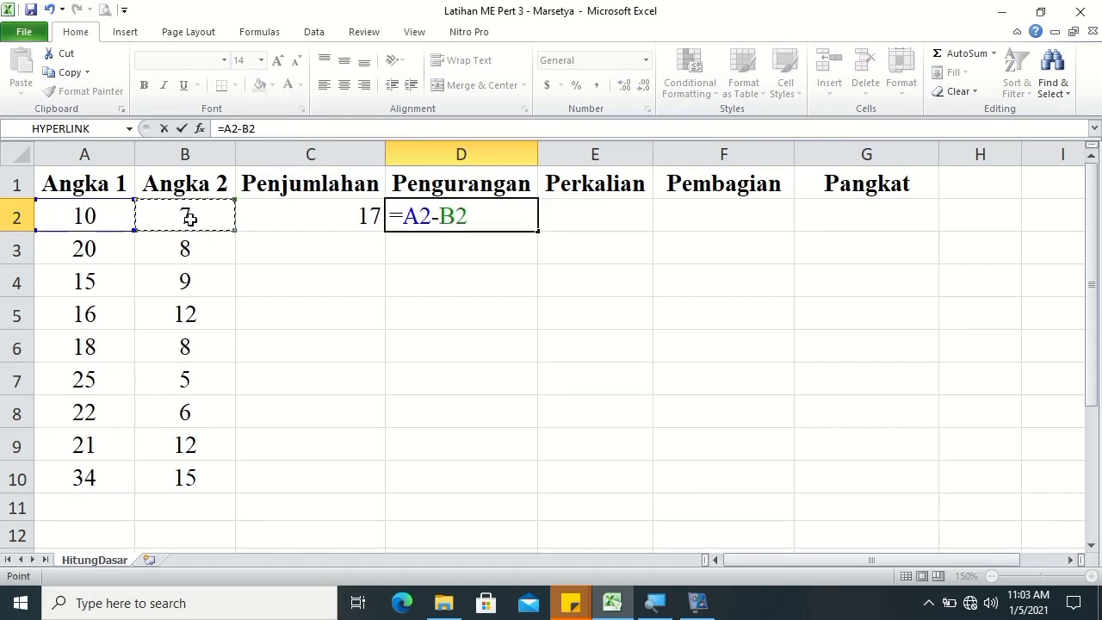
key("Tab")
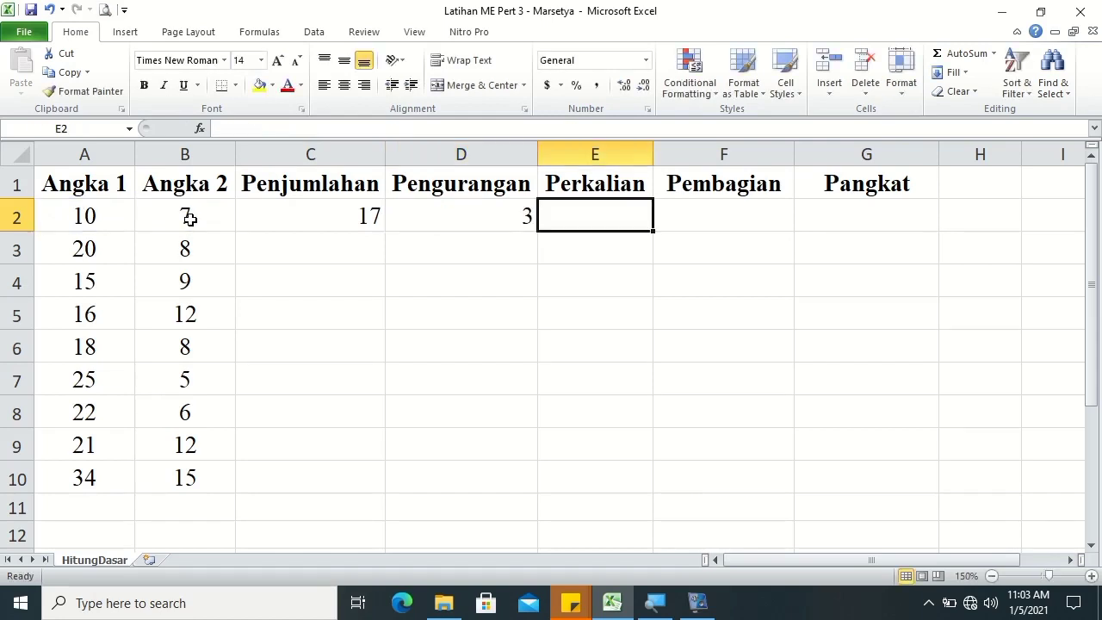
Enter =A2*B2 in E2 and =A2/B2 in F2.
type("=")
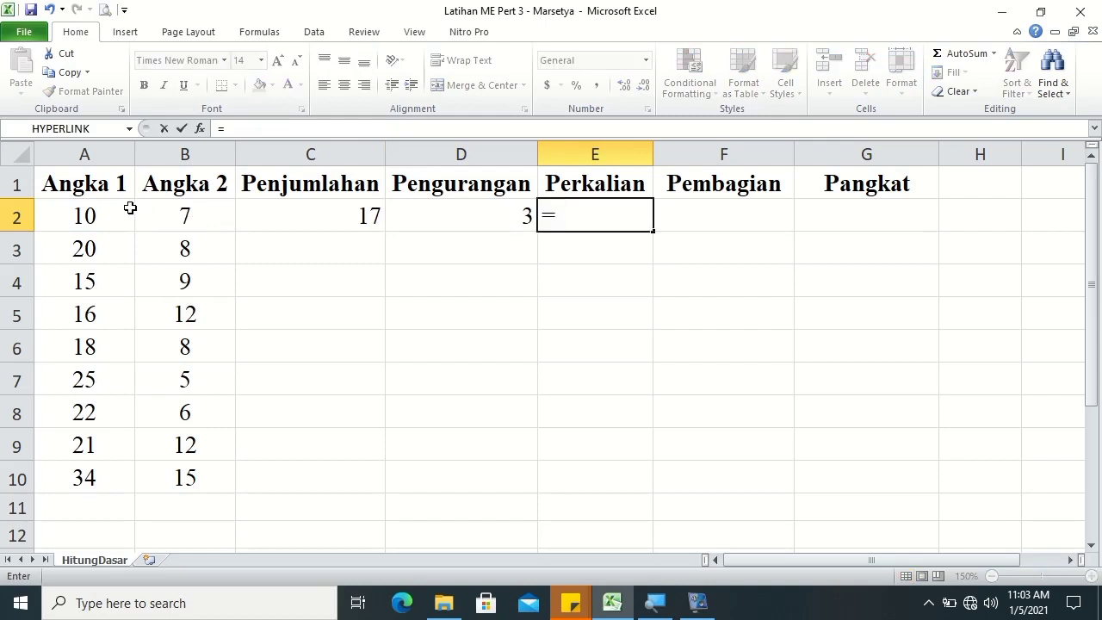
left_click(74, 207)
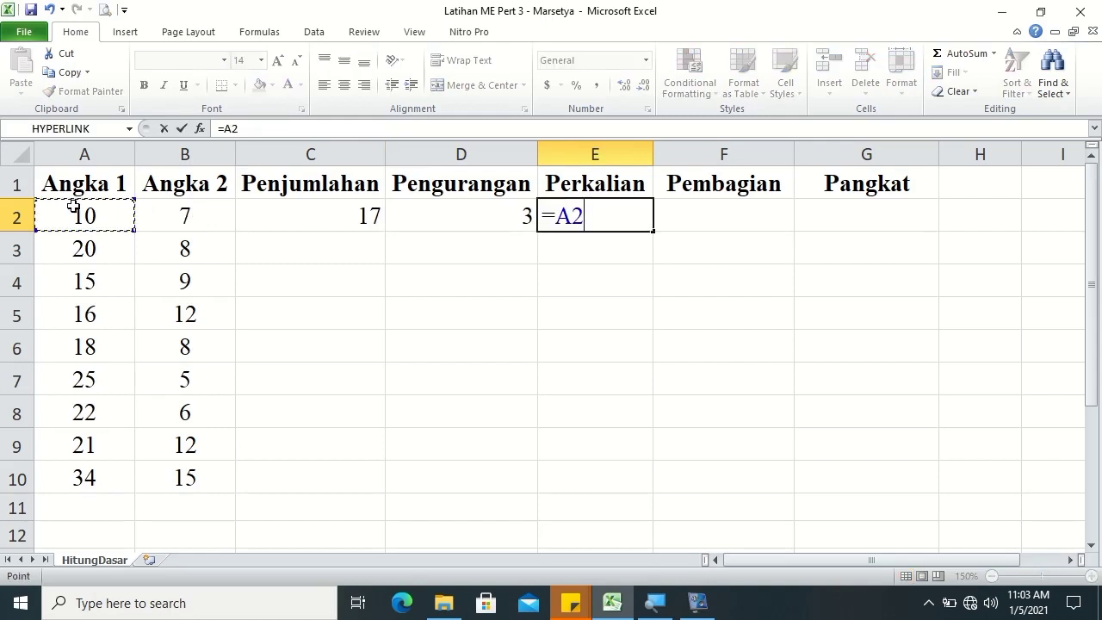
type("*")
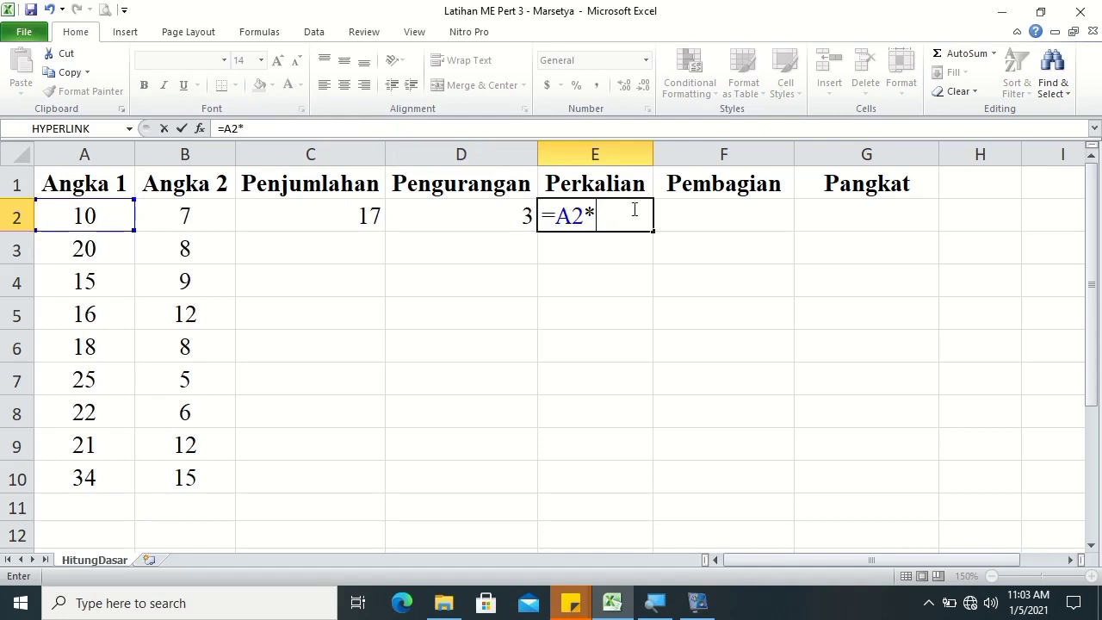
left_click(175, 210)
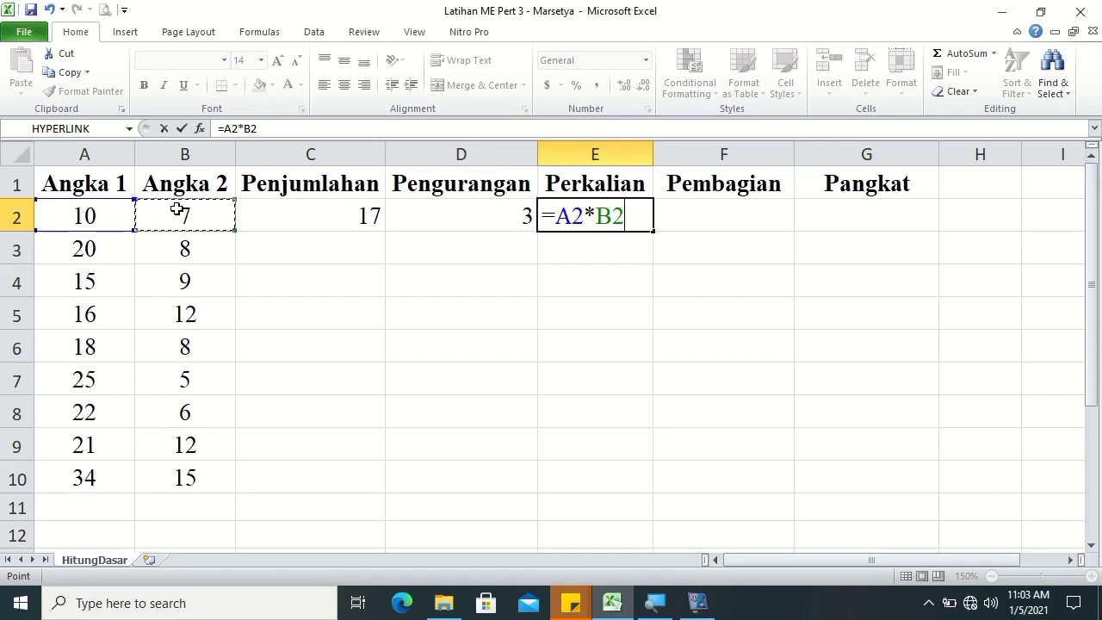
key("Tab")
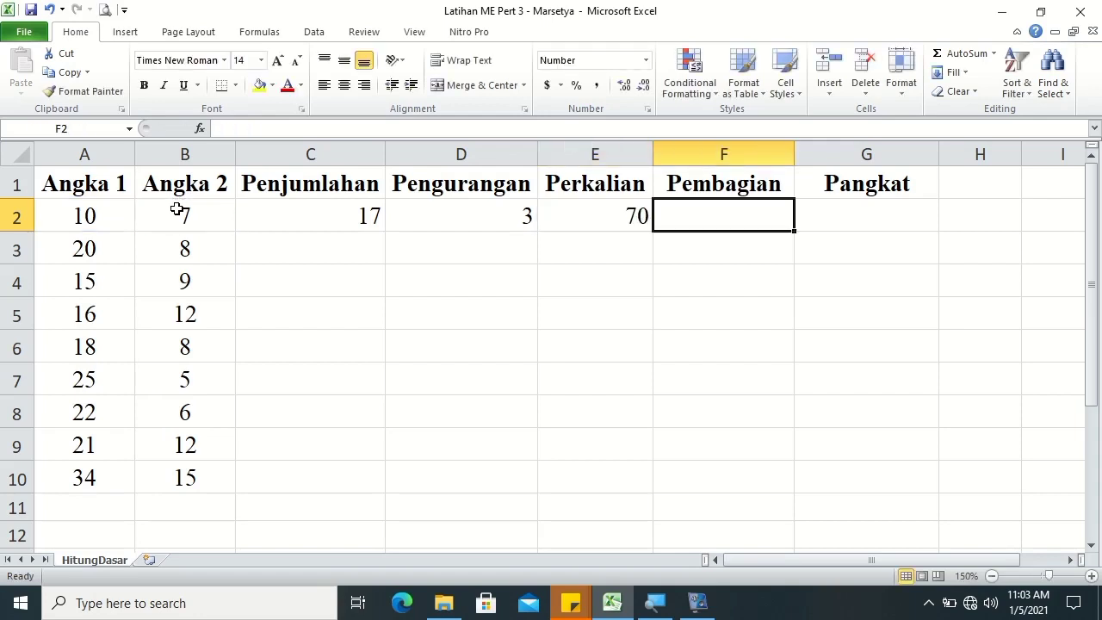
type("=")
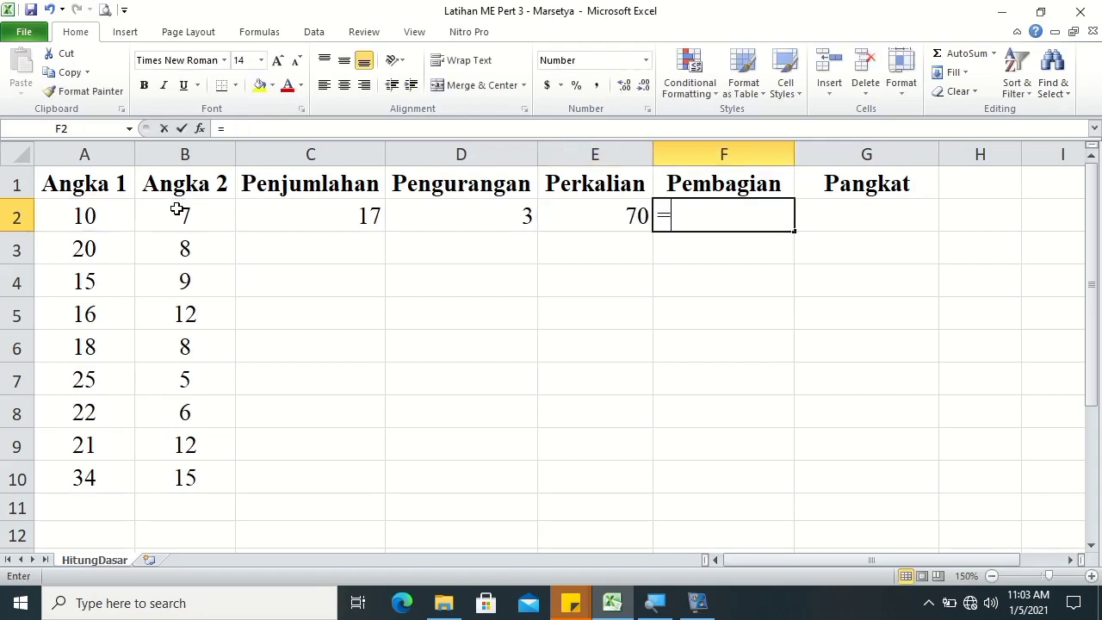
left_click(87, 213)
type("/")
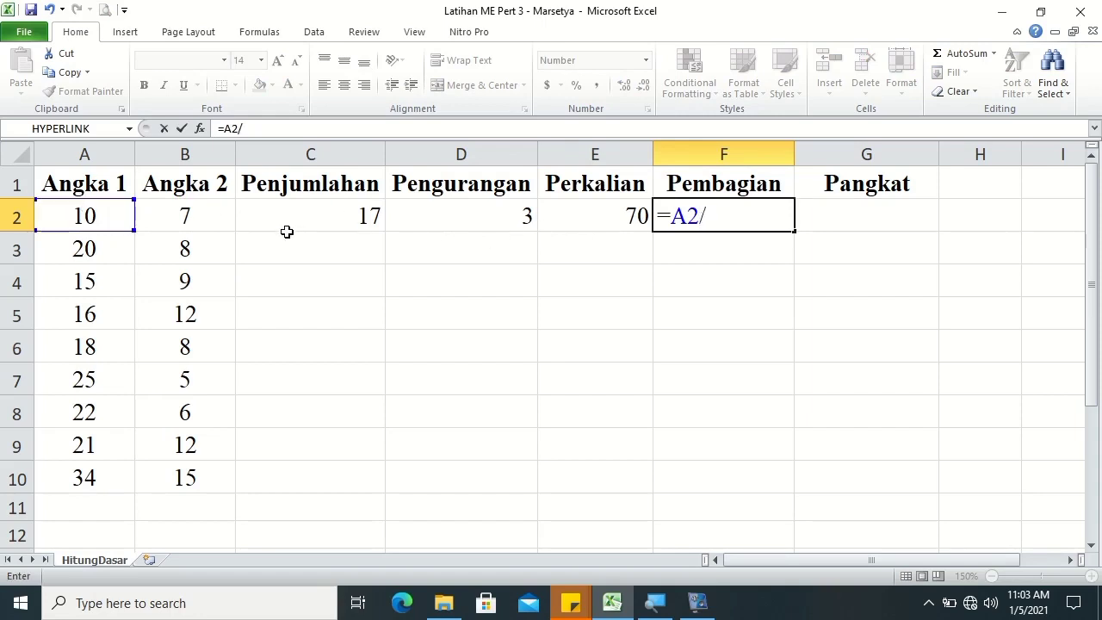
left_click(175, 220)
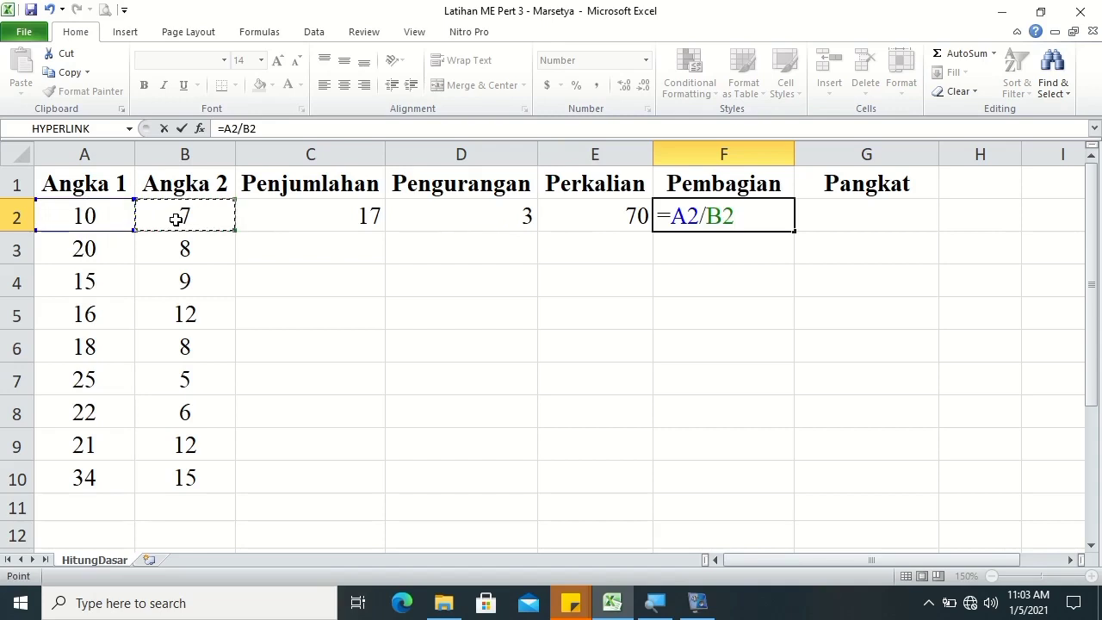
key("Tab")
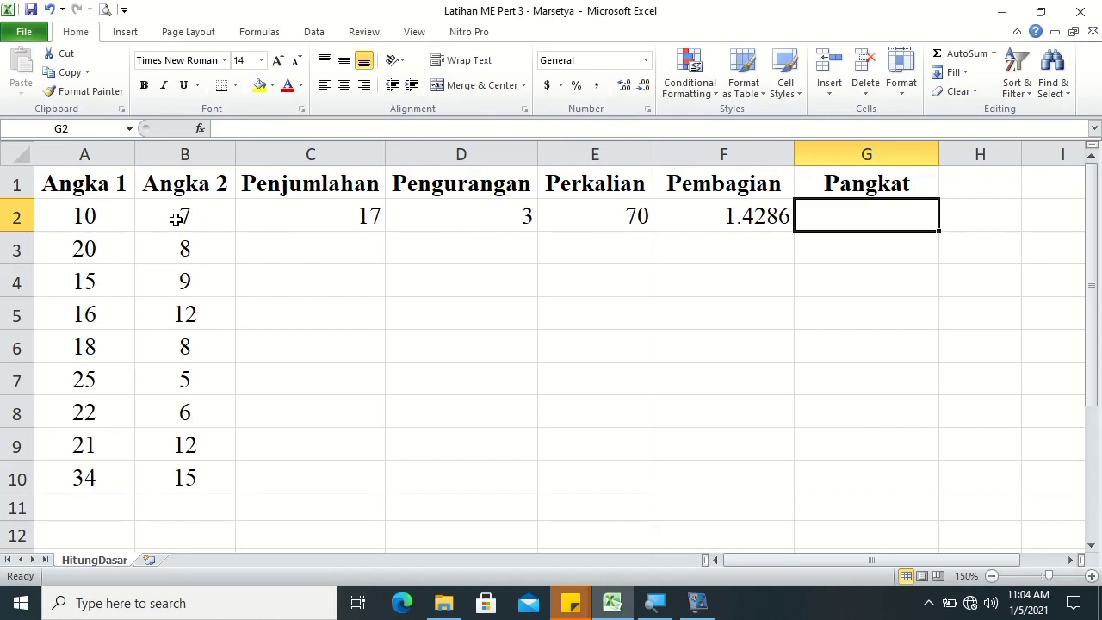
Enter =A2^B2 in G2 to raise Angka 1 to the power of Angka 2.
type("=")
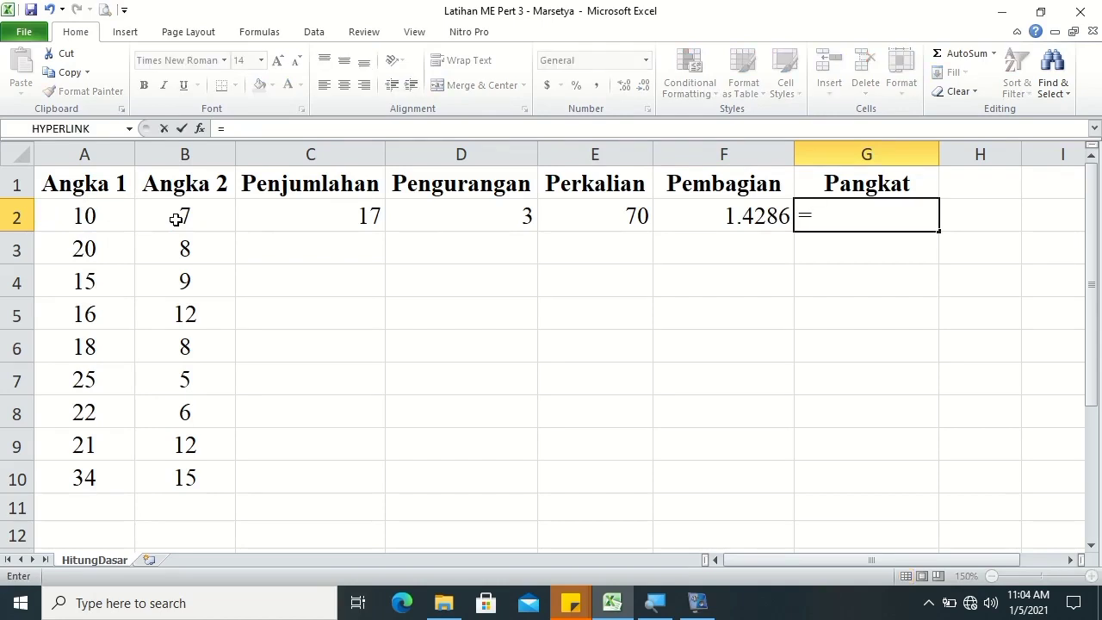
left_click(111, 213)
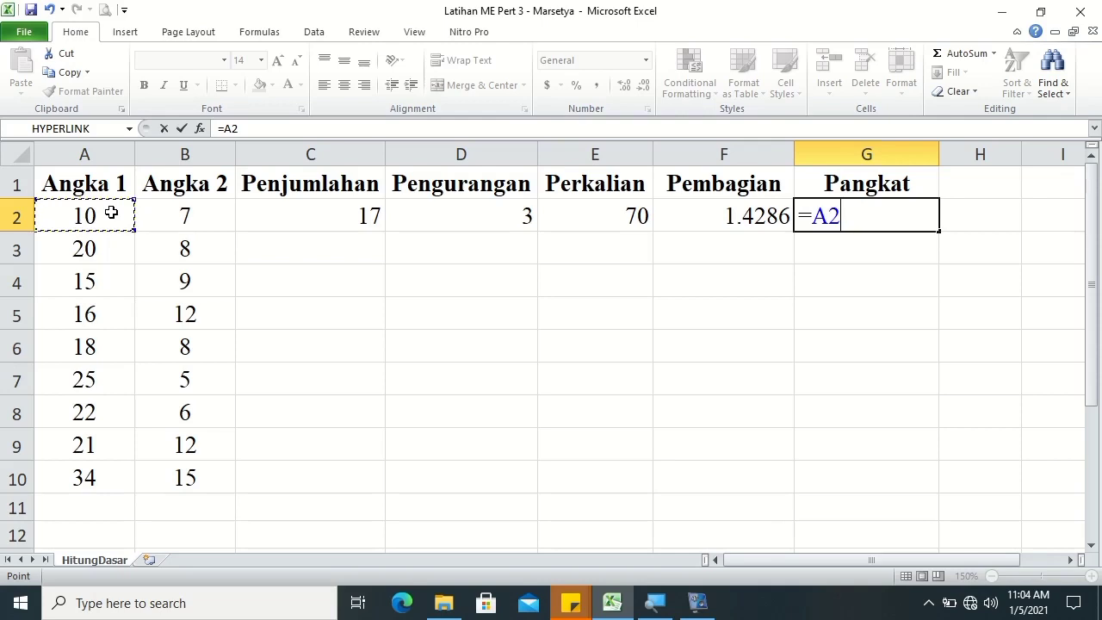
type("^")
left_click(183, 215)
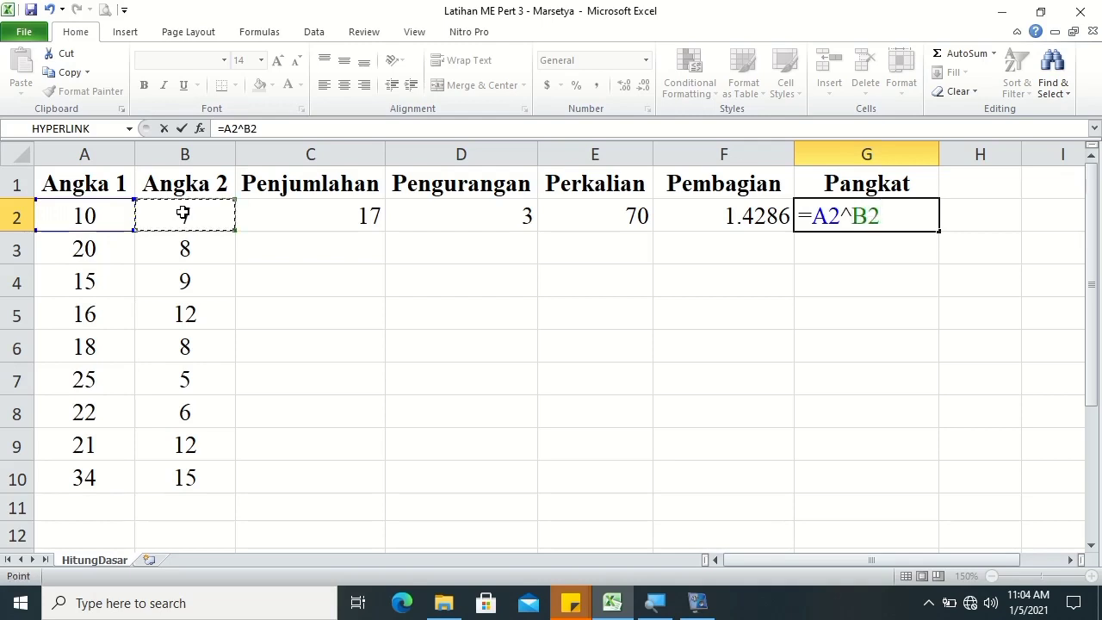
key("Return")
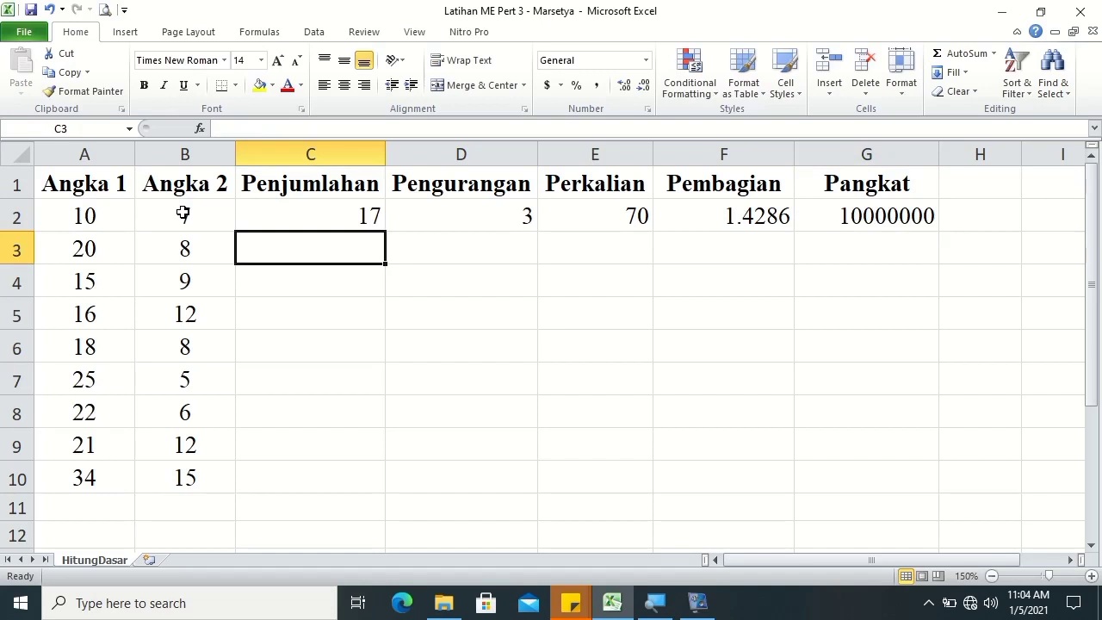
Fill the C2:G2 formulas down to row 10 and center the results.
left_click(312, 208)
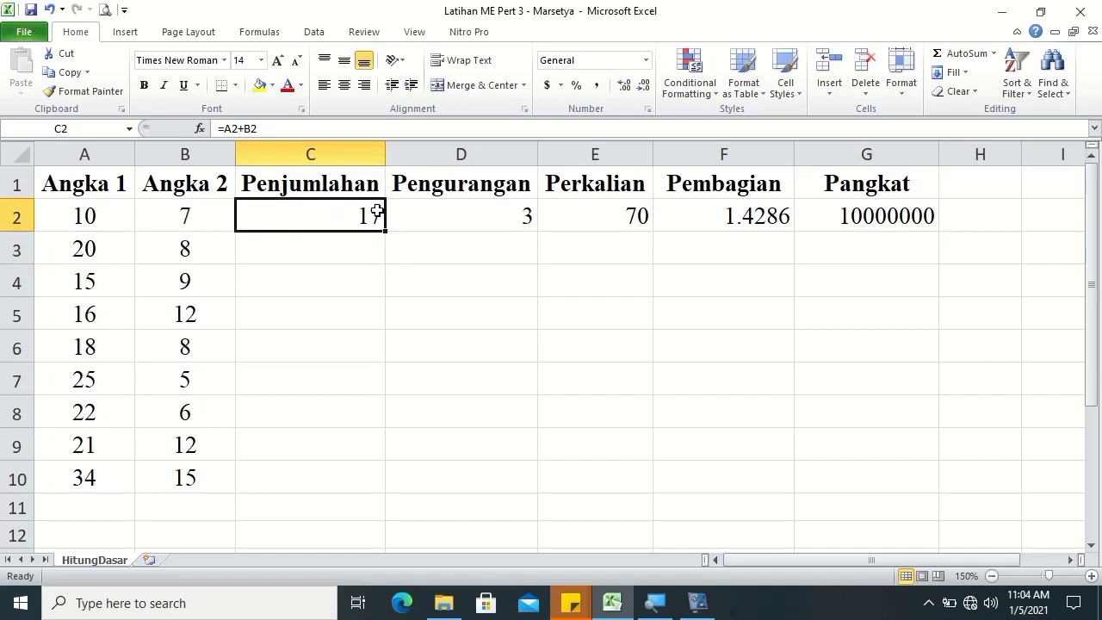
left_click_drag(377, 211, 535, 215)
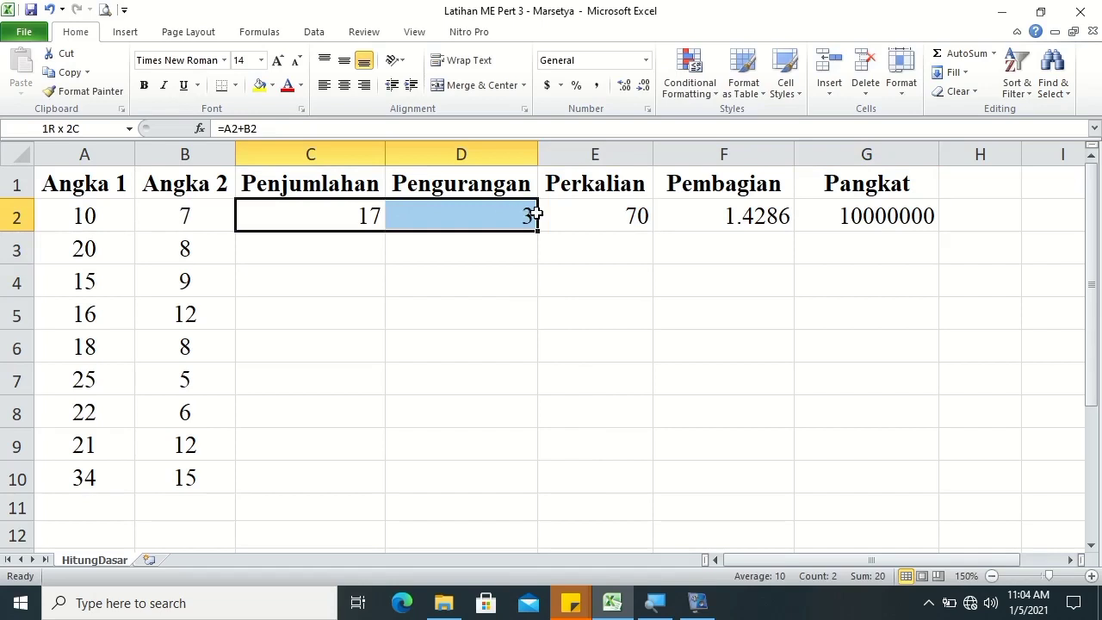
left_click_drag(536, 215, 870, 220)
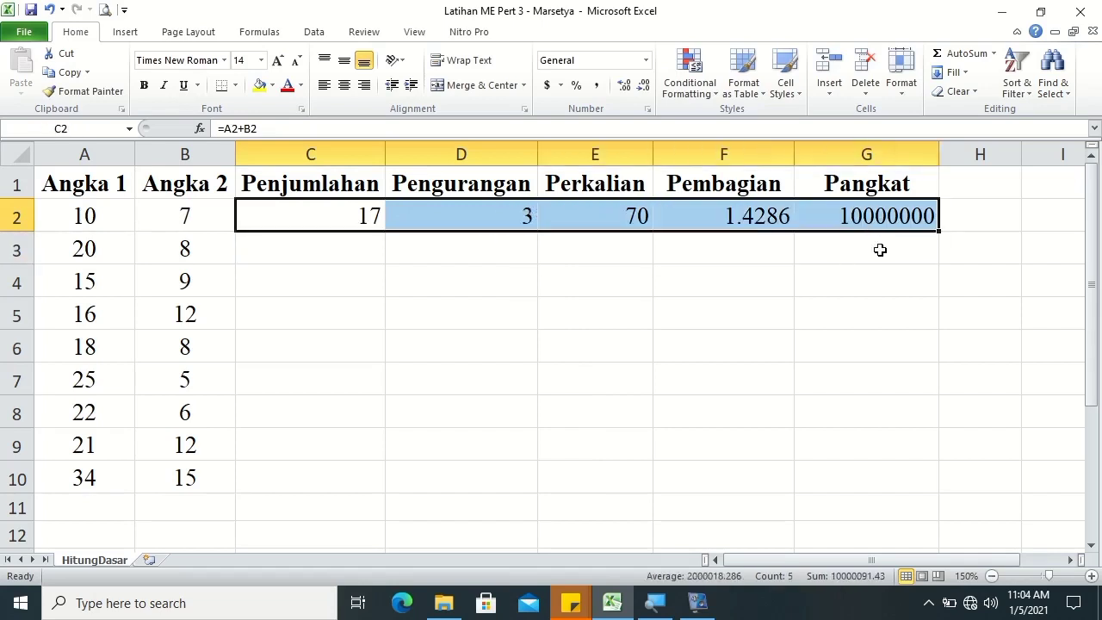
left_click_drag(938, 231, 955, 491)
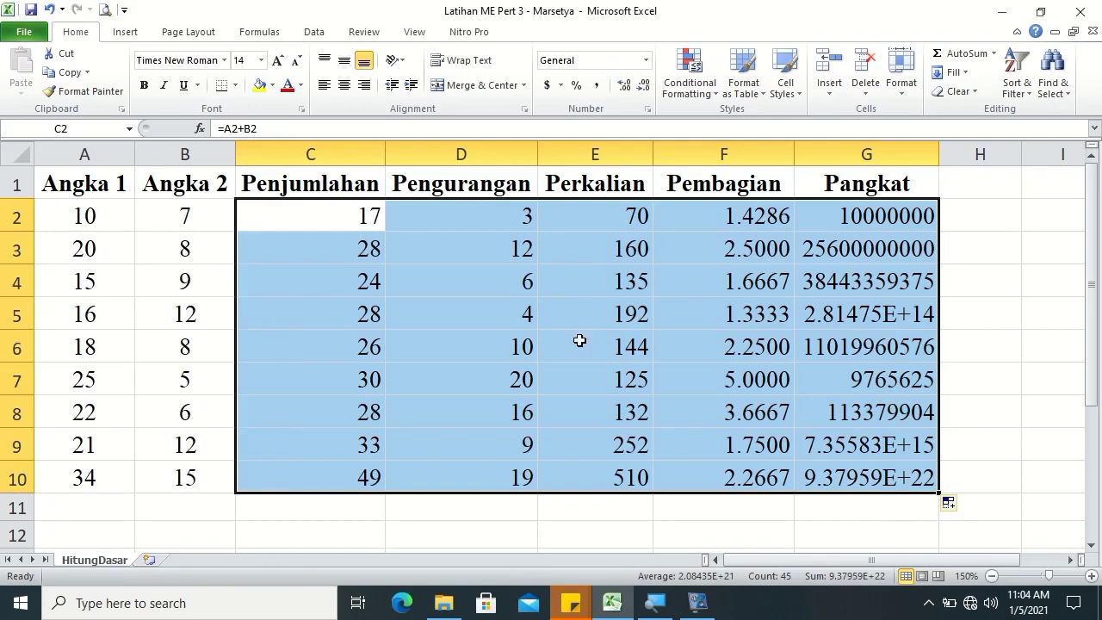
left_click(343, 86)
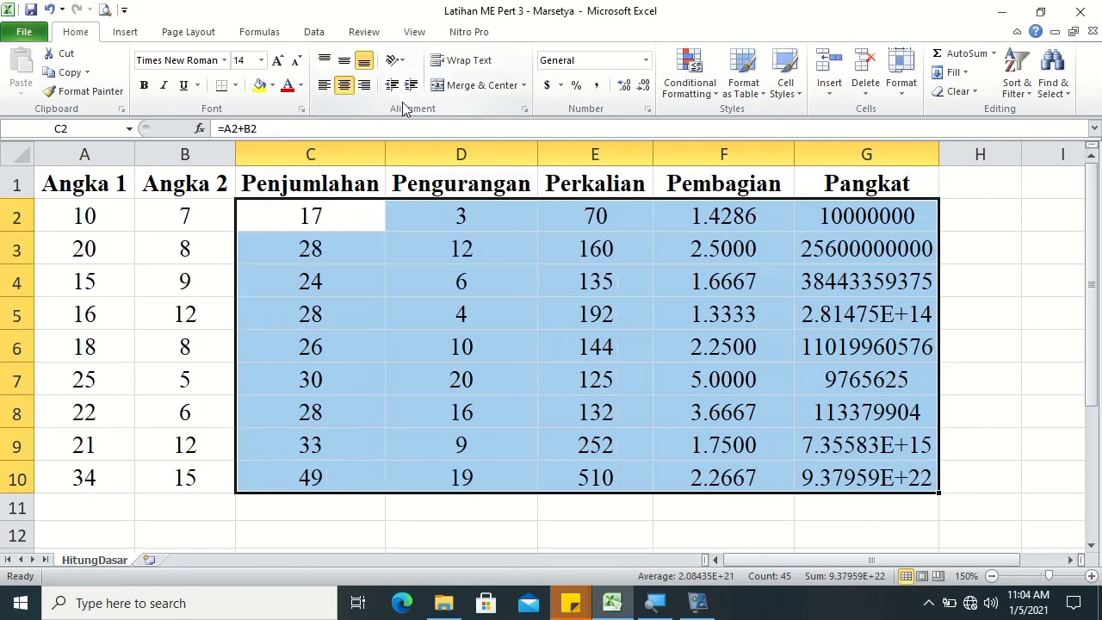
Check the Pangkat formulas and select the results G2:G10.
left_click(901, 350)
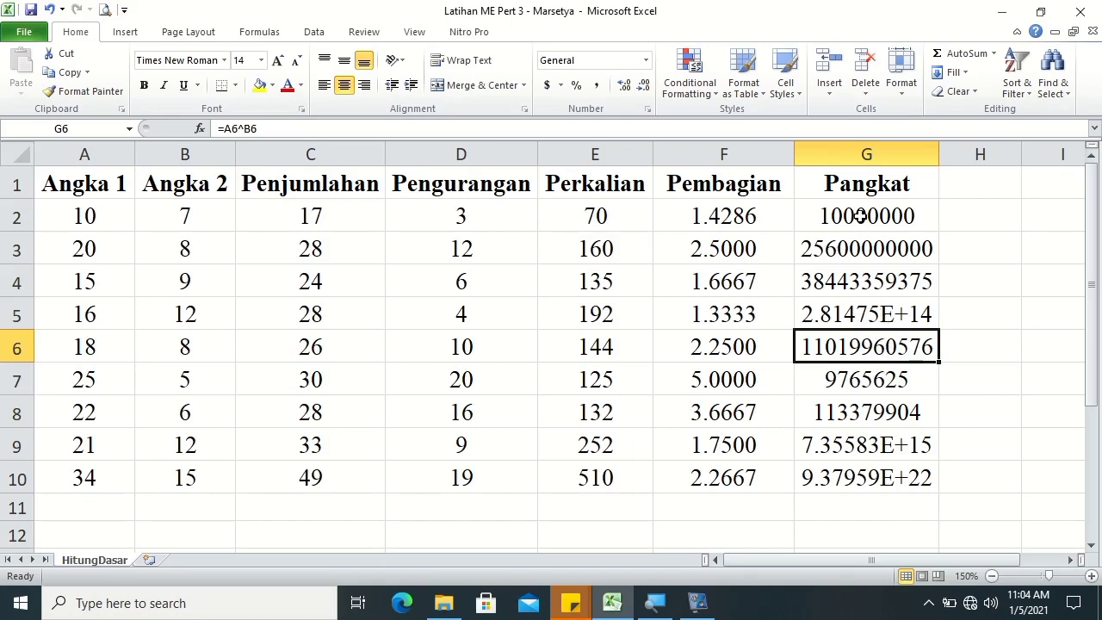
left_click(861, 217)
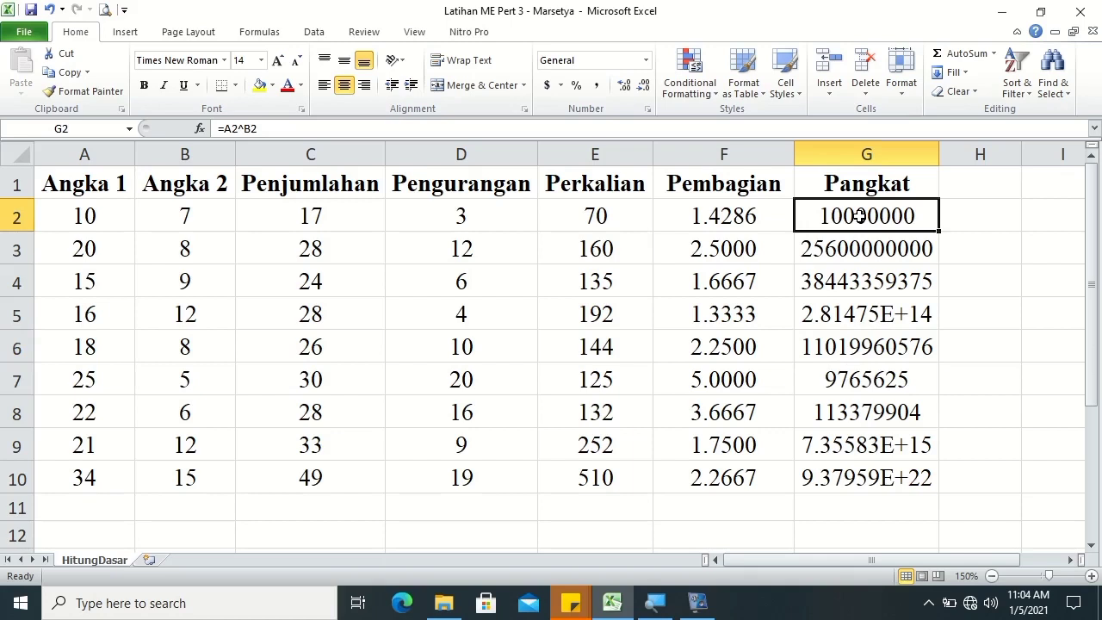
left_click_drag(860, 216, 878, 476)
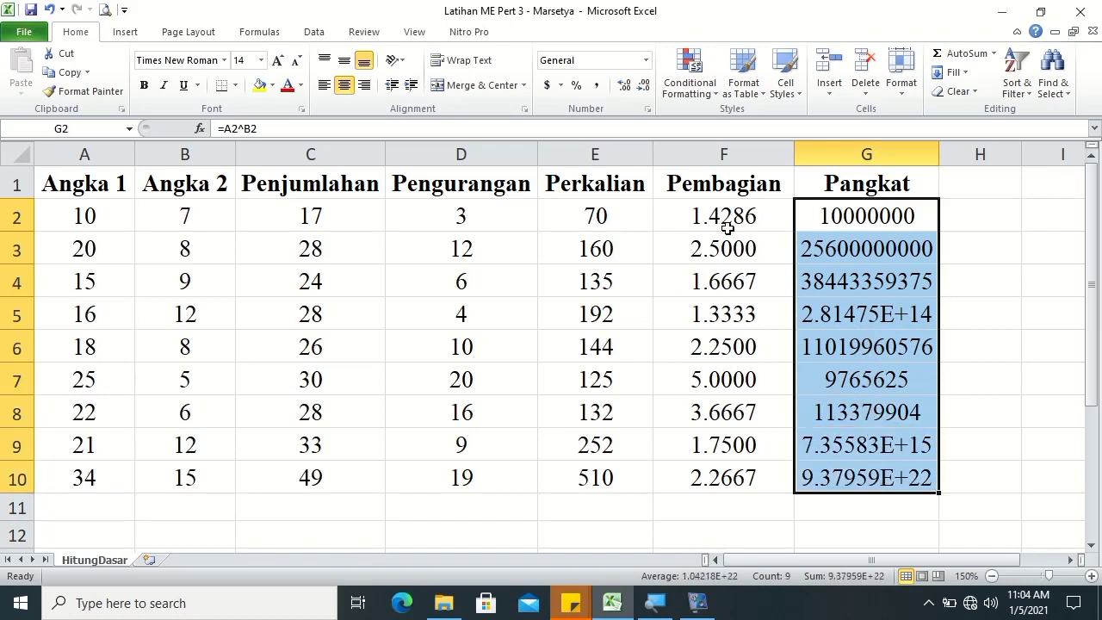
Apply the Number format to the Pangkat results in G2:G10.
left_click(647, 62)
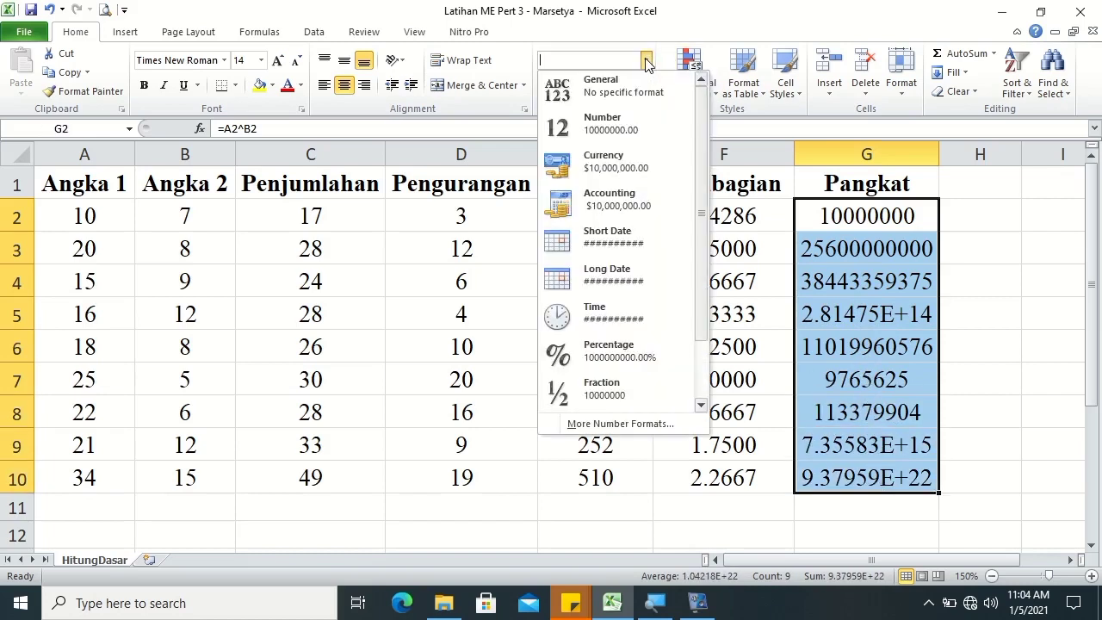
left_click(611, 129)
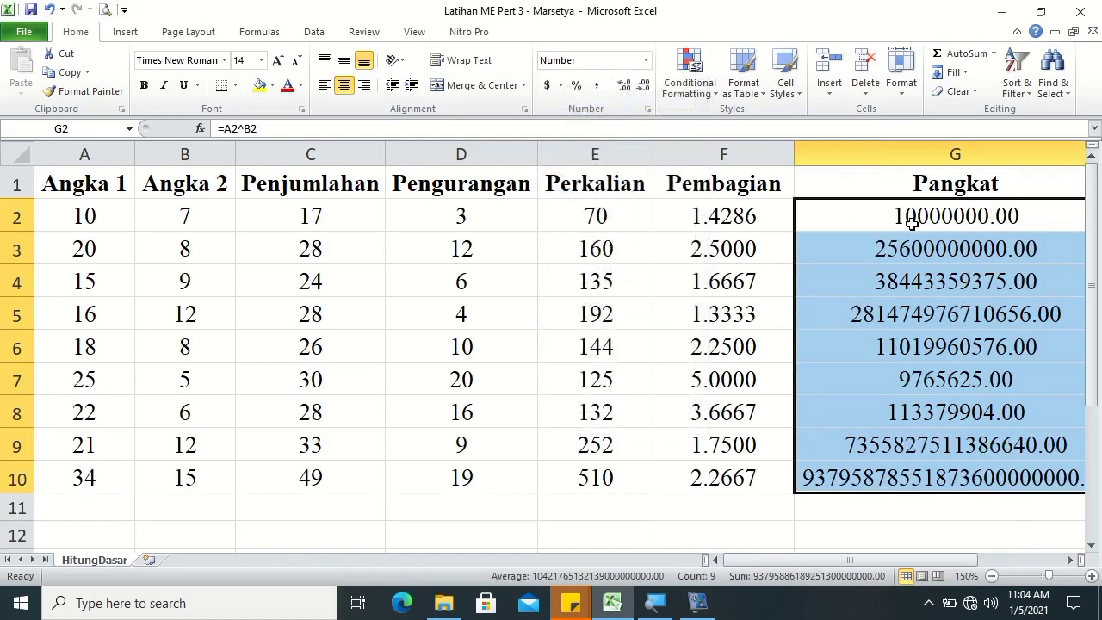
mouse_move(917, 564)
left_mouse_down()
mouse_move(964, 566)
mouse_move(922, 567)
left_mouse_up()
Reduce the Pembagian results in F2:F10 to two decimal places.
left_click(700, 215)
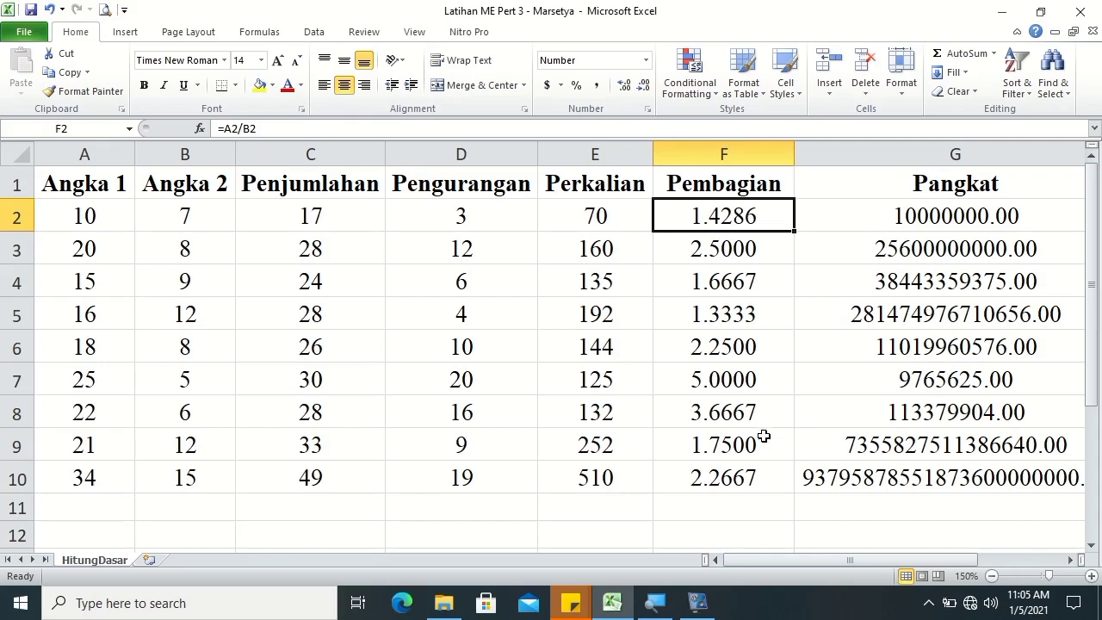
left_click_drag(702, 224, 733, 477)
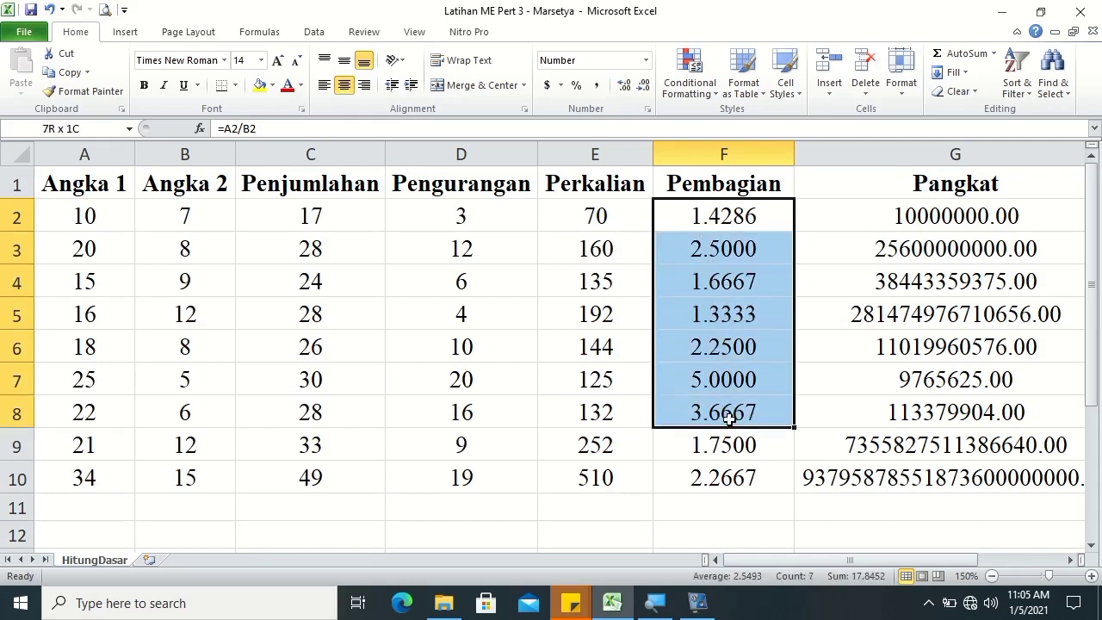
left_click(643, 86)
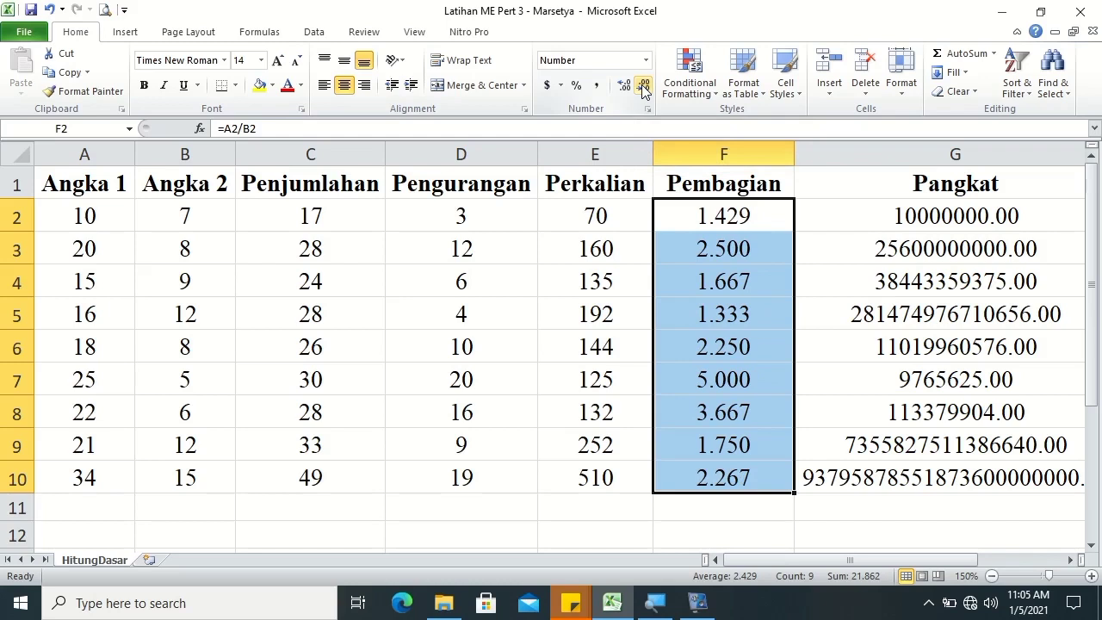
left_click(643, 86)
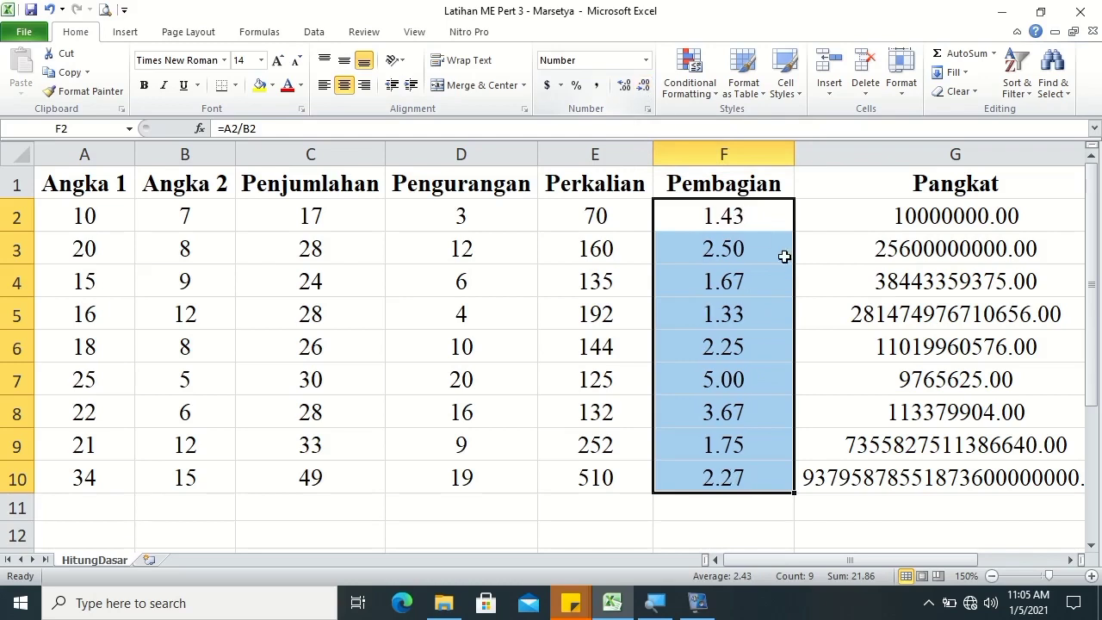
left_click(647, 515)
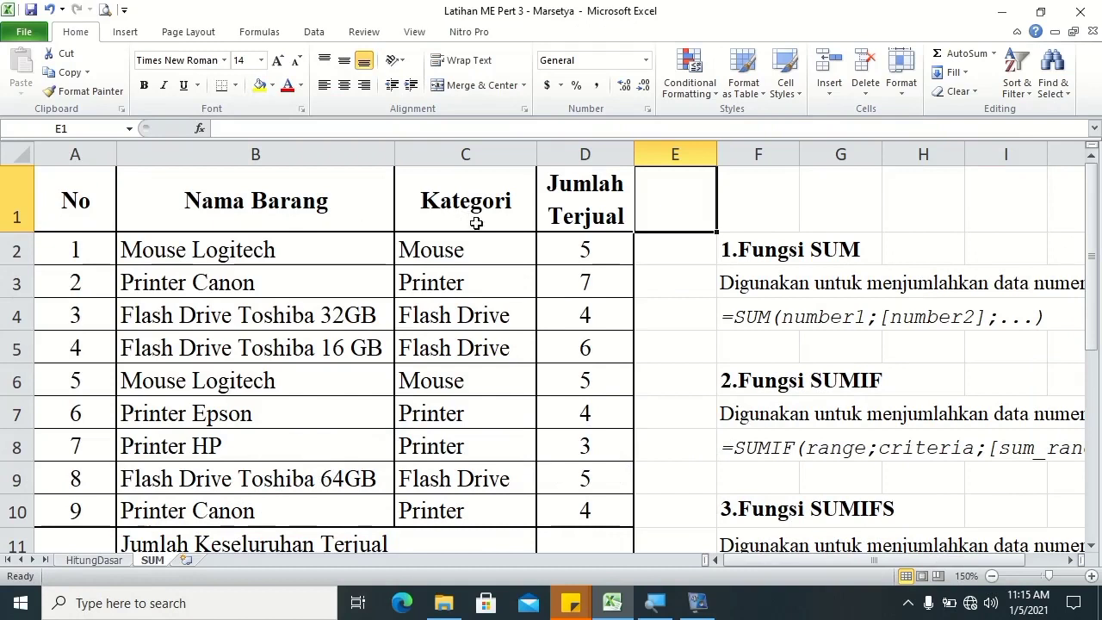
left_click(1091, 546)
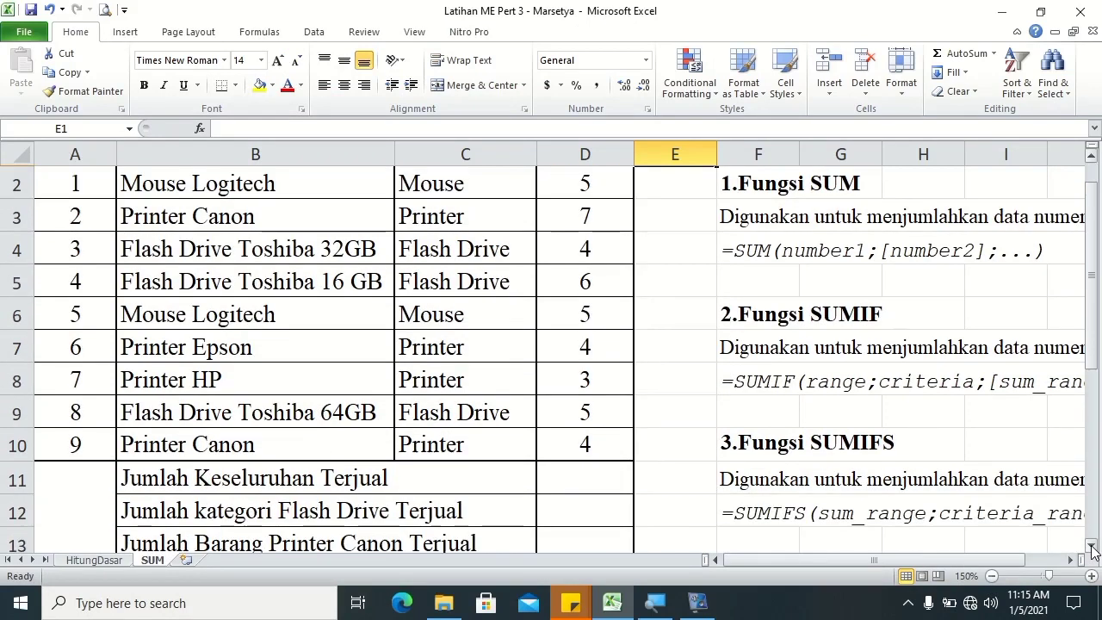
left_click(1091, 545)
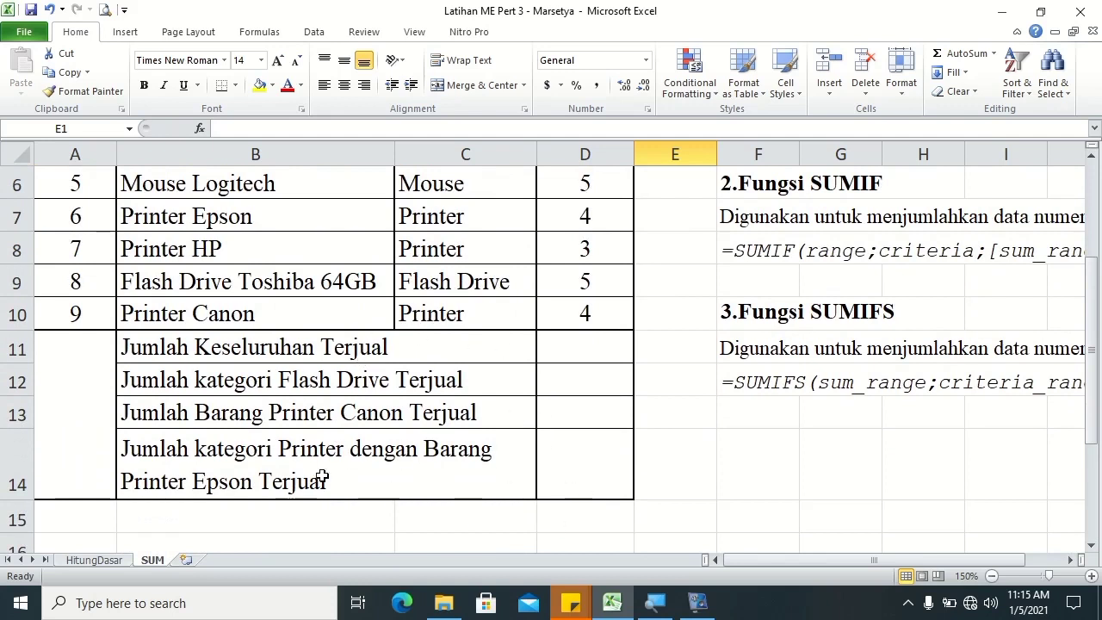
left_click(1070, 560)
left_click(1071, 560)
left_click(1071, 561)
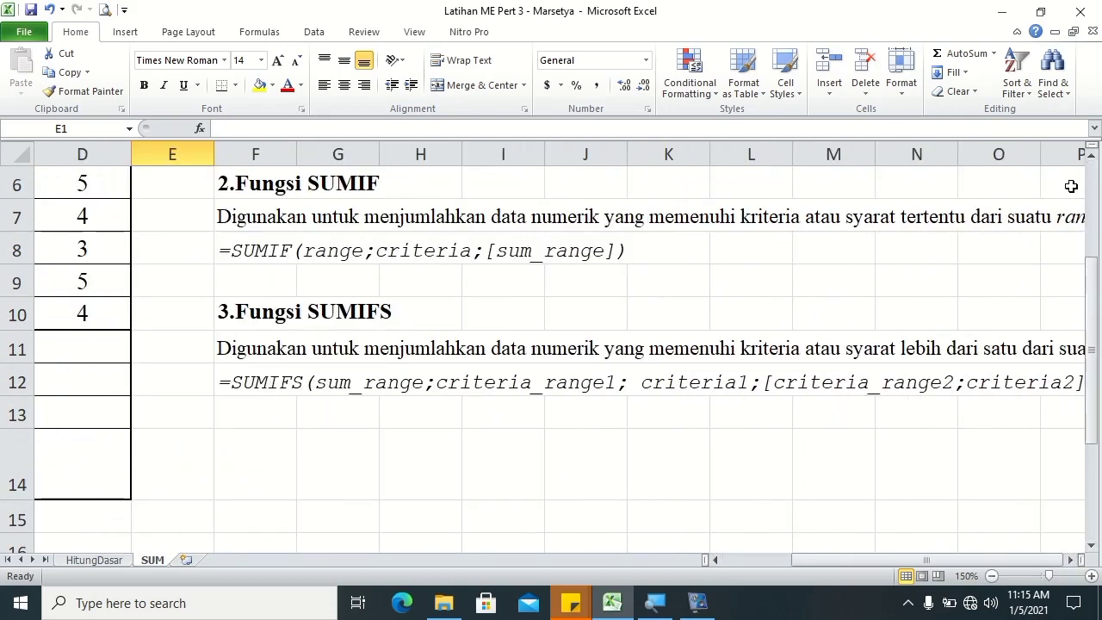
scroll(1093, 164, "up", 1)
scroll(1093, 164, "up", 1)
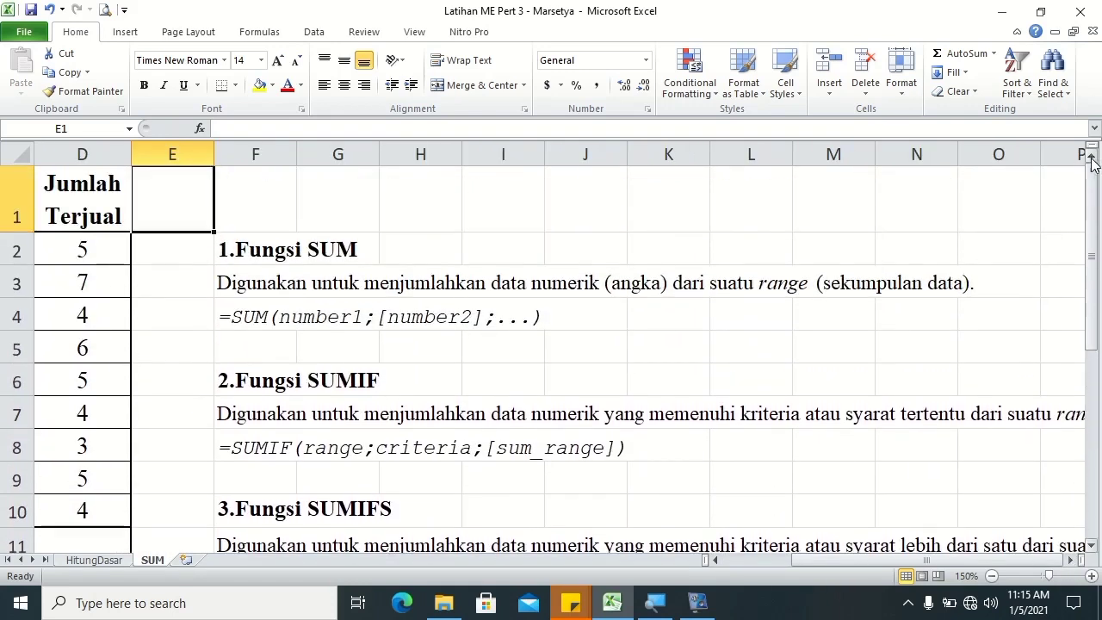
left_click(1091, 546)
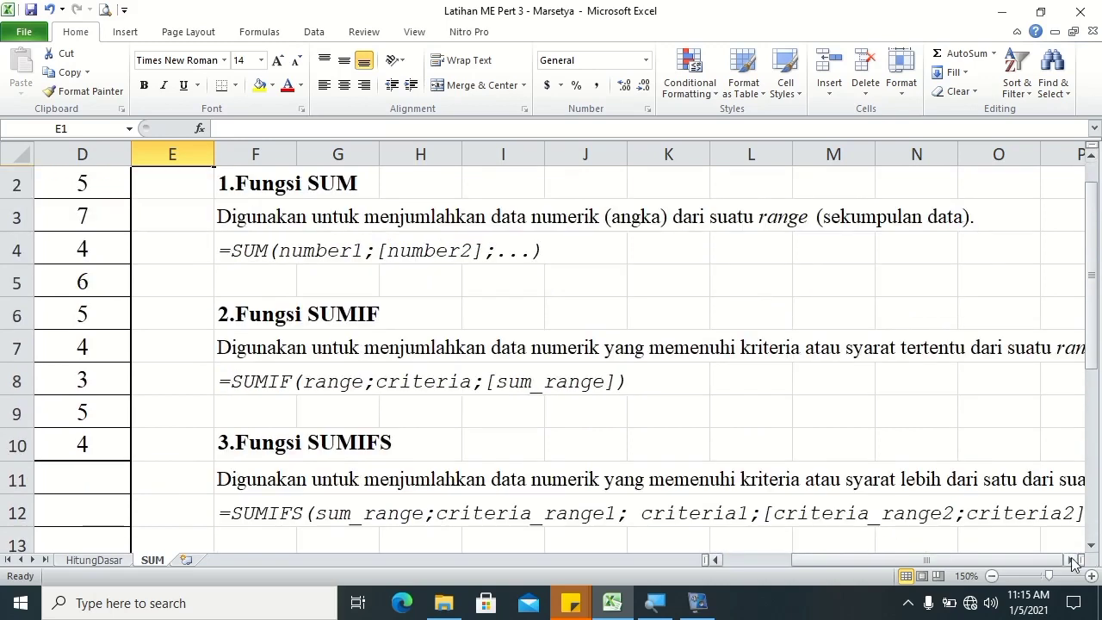
left_click(1071, 561)
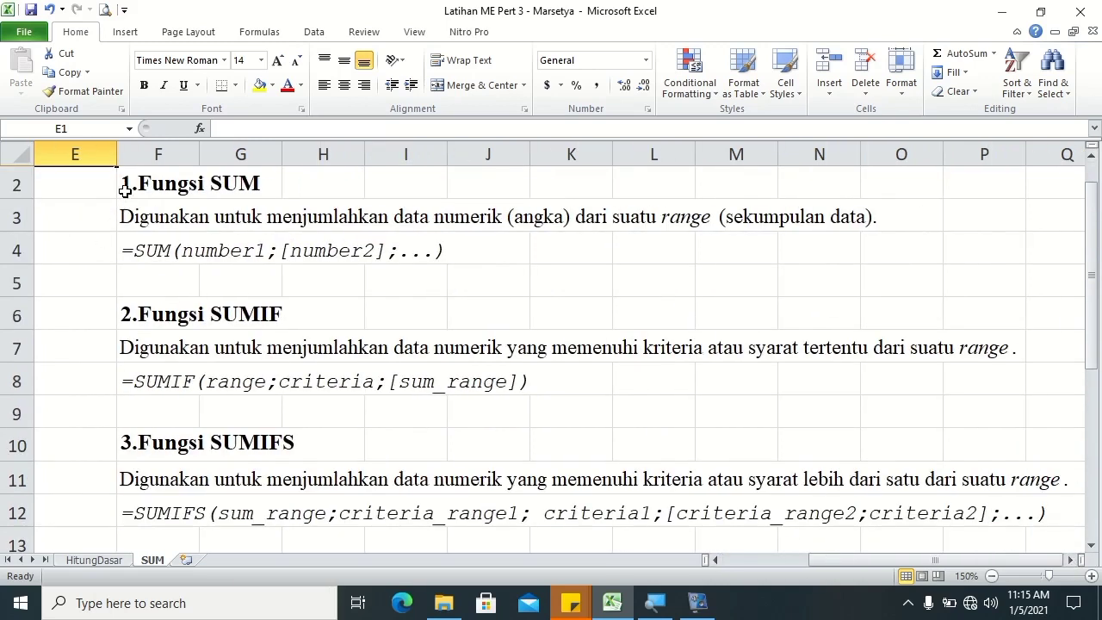
left_click(125, 183)
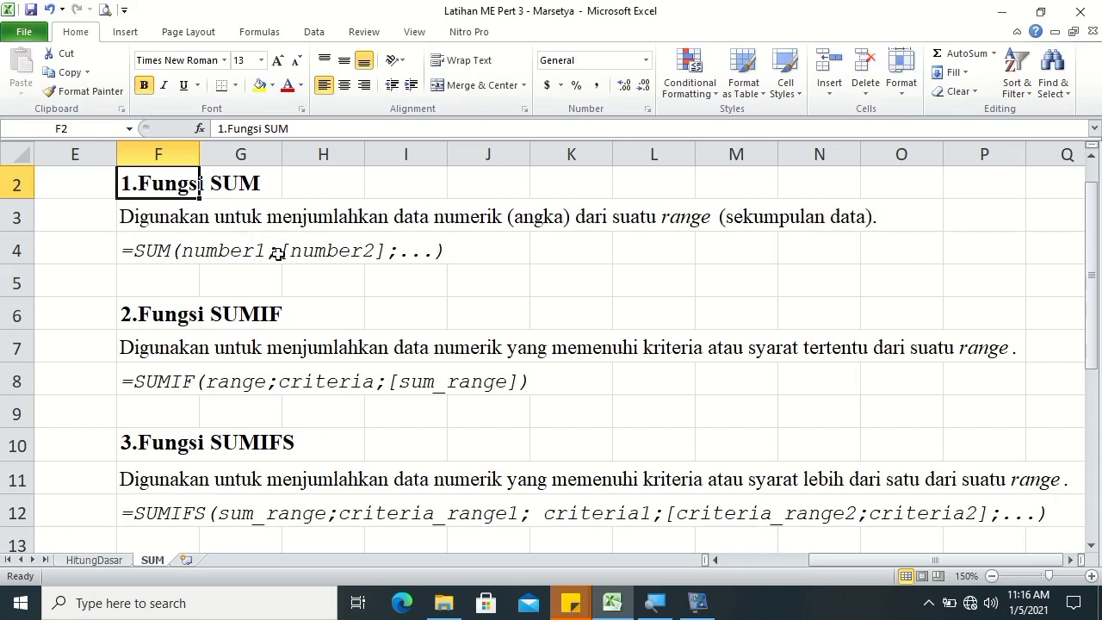
Change F4's syntax note to =SUM(number1,[number2],...) using commas and turn off its text wrapping.
left_click(143, 243)
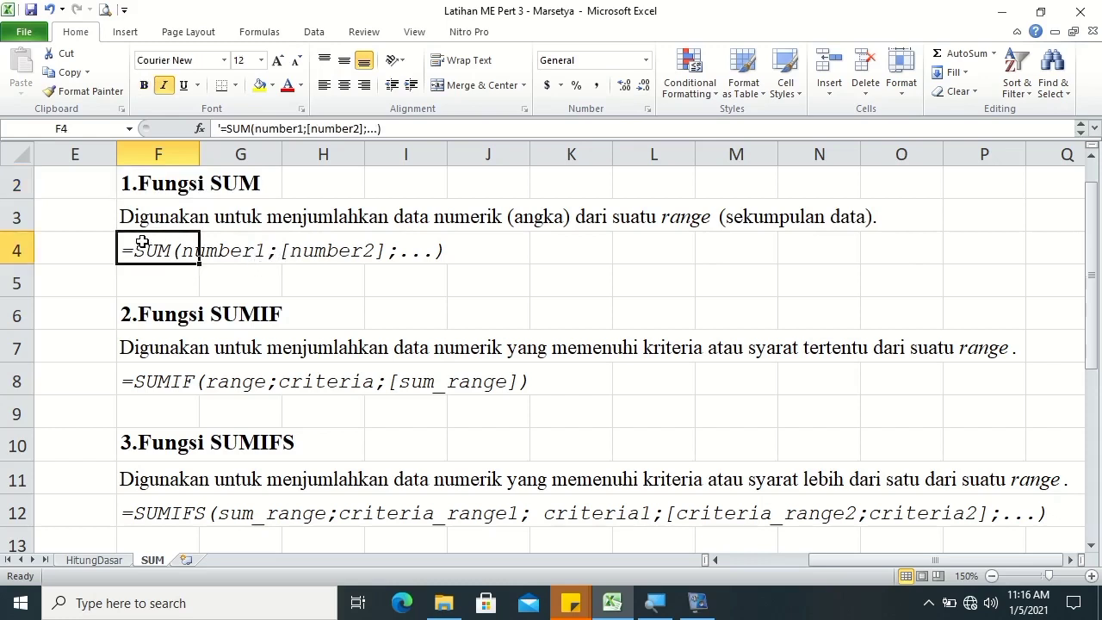
left_click(307, 128)
key("BackSpace")
type(",")
key("Right")
key("Right")
key("Right")
key("Right")
key("Right")
key("Right")
key("Right")
key("Right")
key("Right")
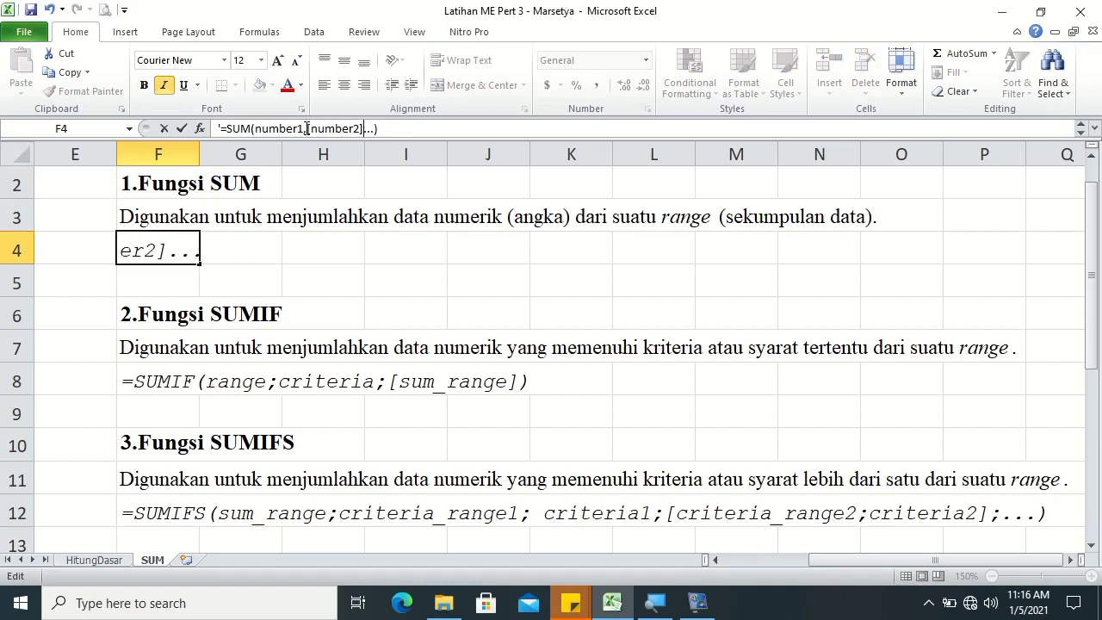
type(",")
key("Return")
key("Up")
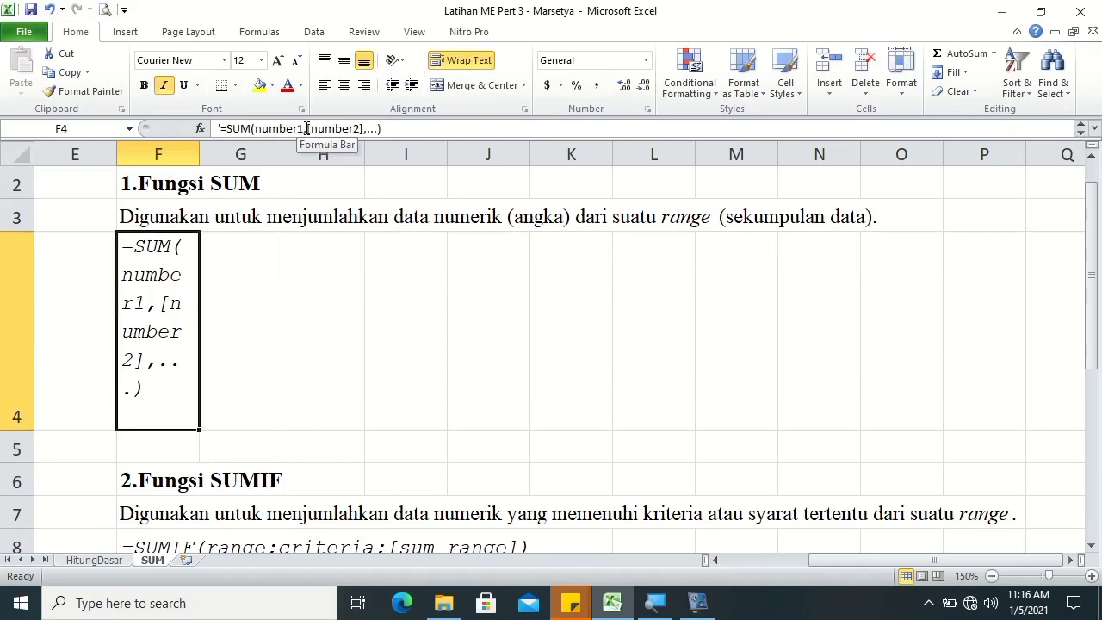
left_click(479, 60)
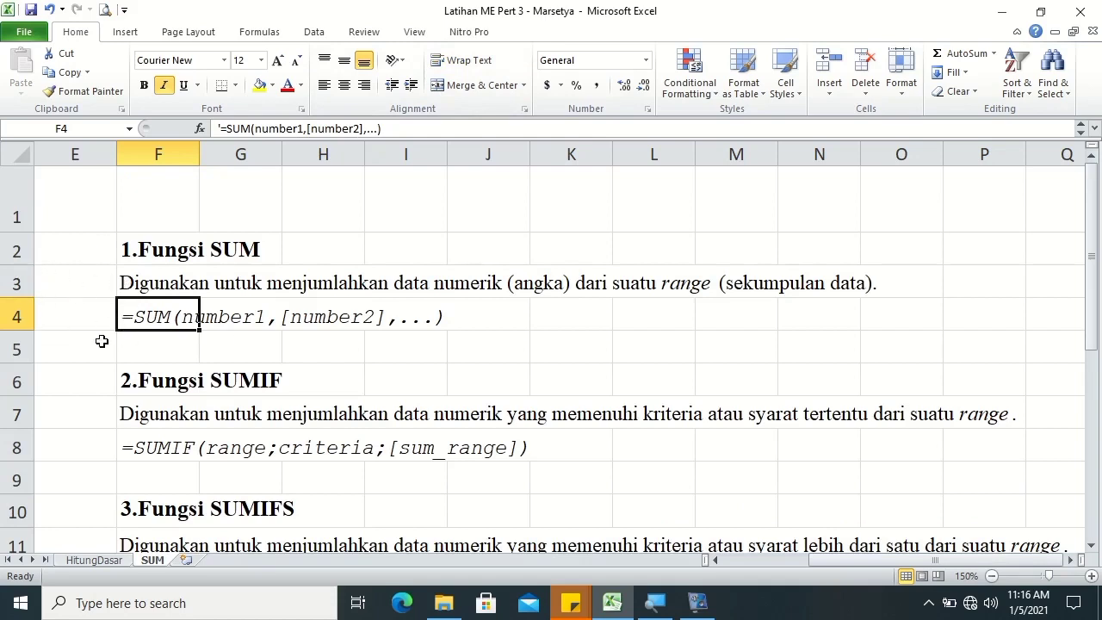
left_click(155, 348)
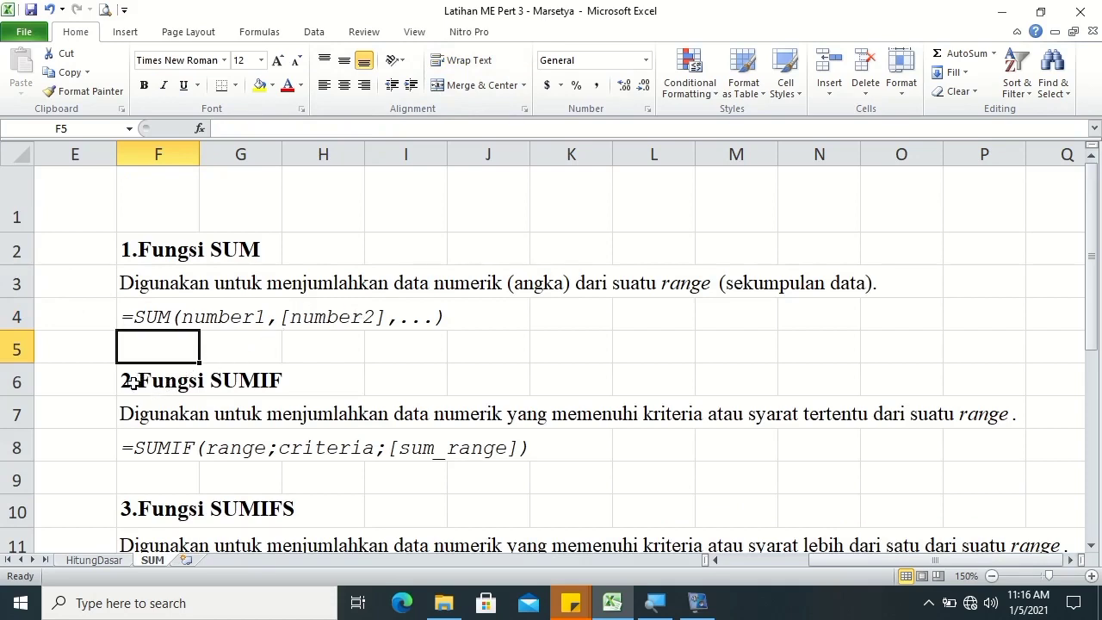
left_click(1094, 547)
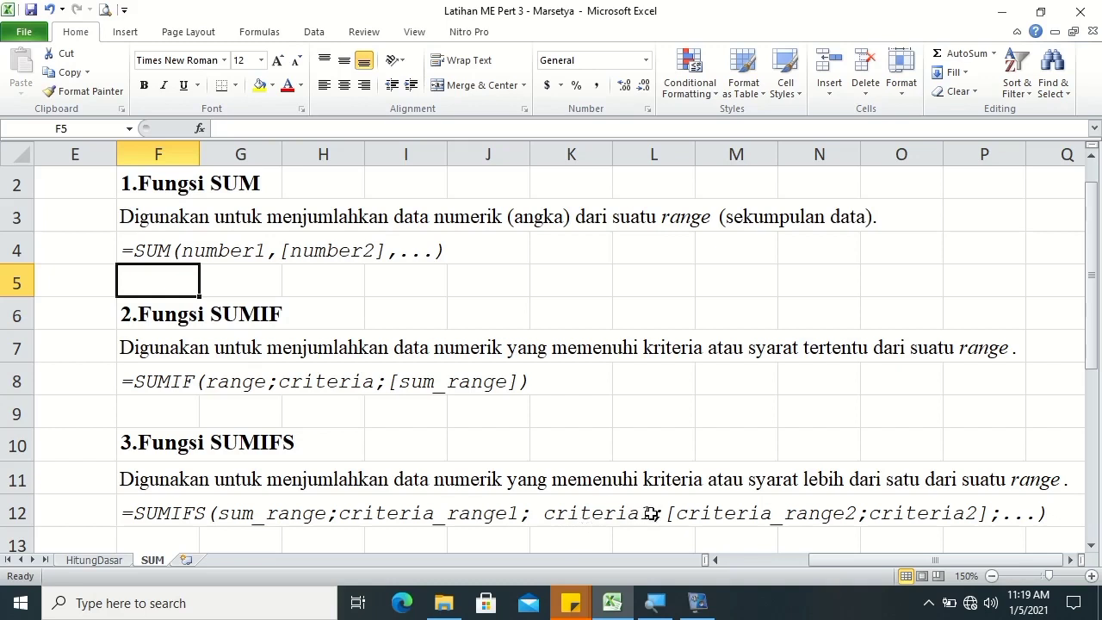
mouse_move(656, 601)
left_click_drag(872, 559, 787, 559)
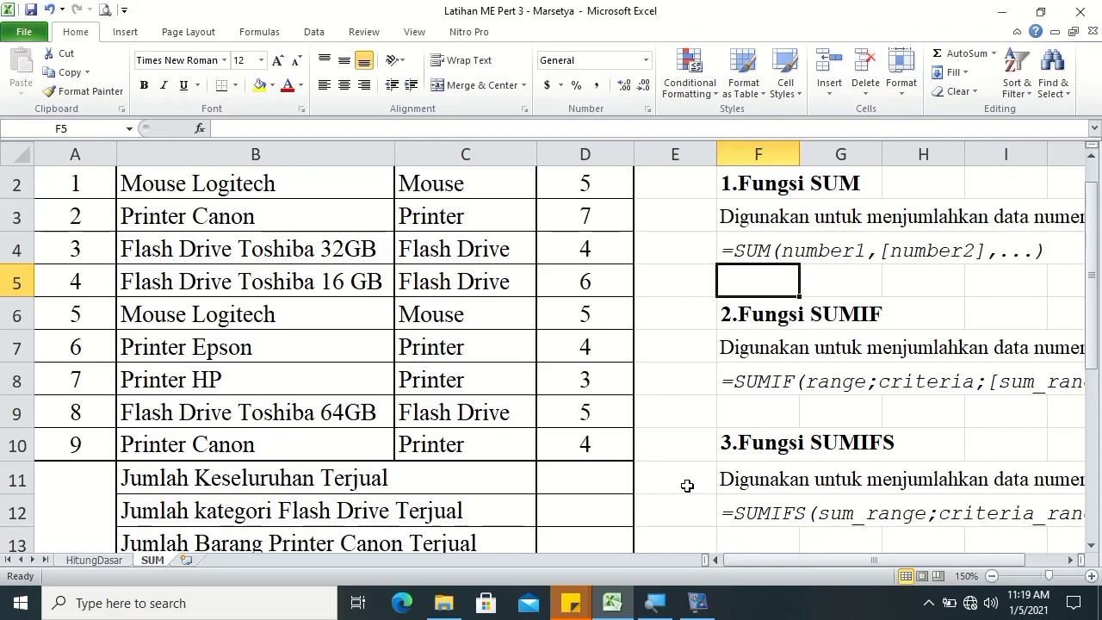
Enter =SUM(D2:D10) in D11, giving a total of 43 units sold.
left_click(596, 472)
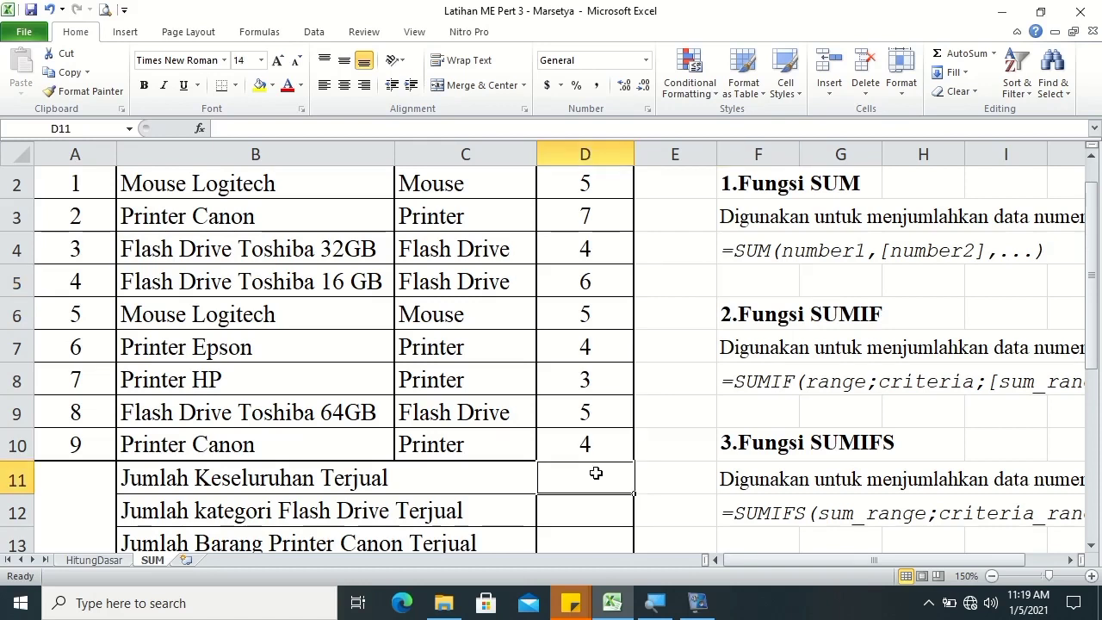
type("=")
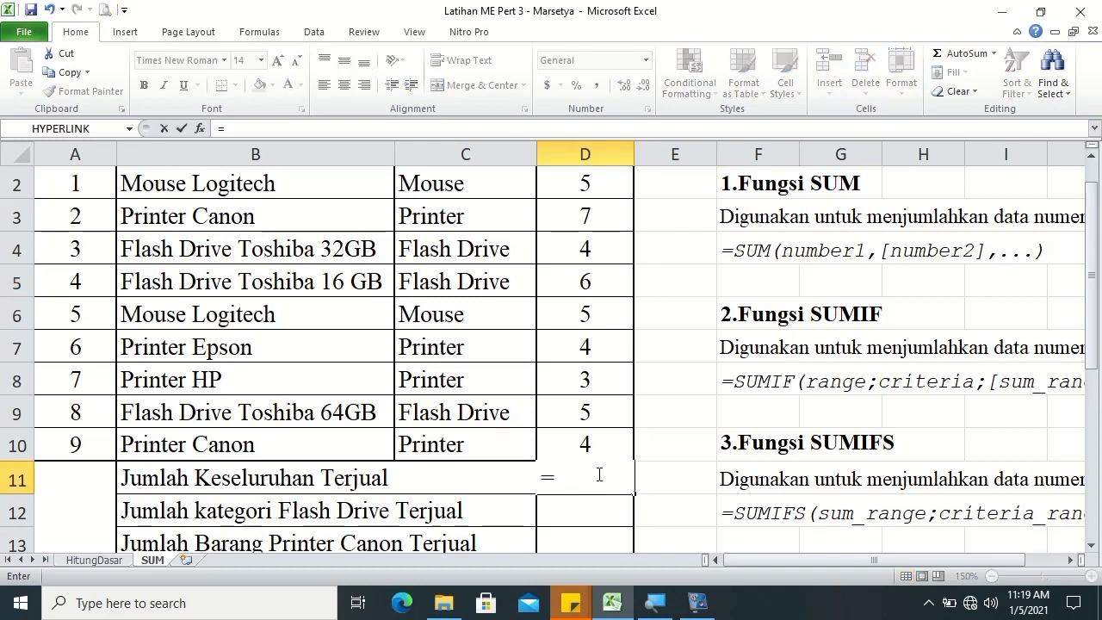
type("sum")
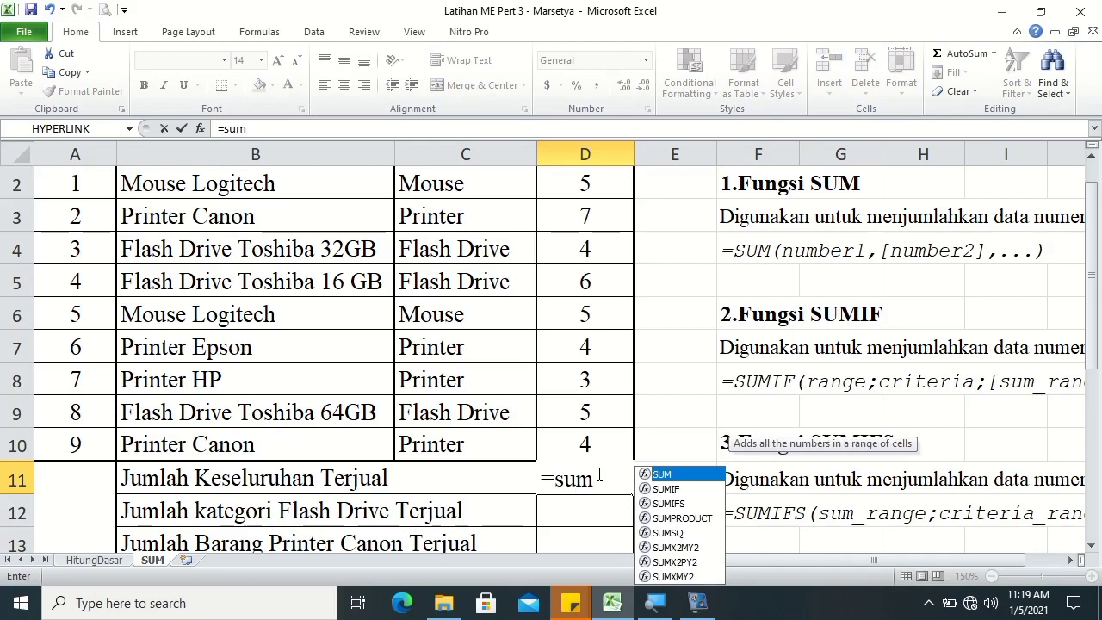
key("Tab")
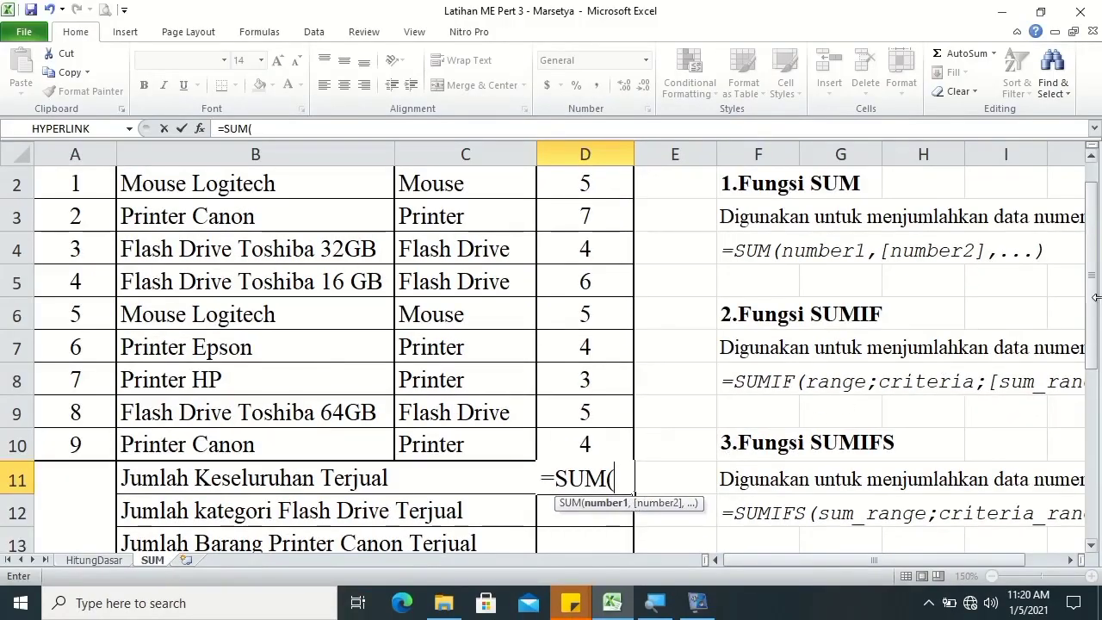
scroll(1096, 297, "up", 1)
left_click(600, 246)
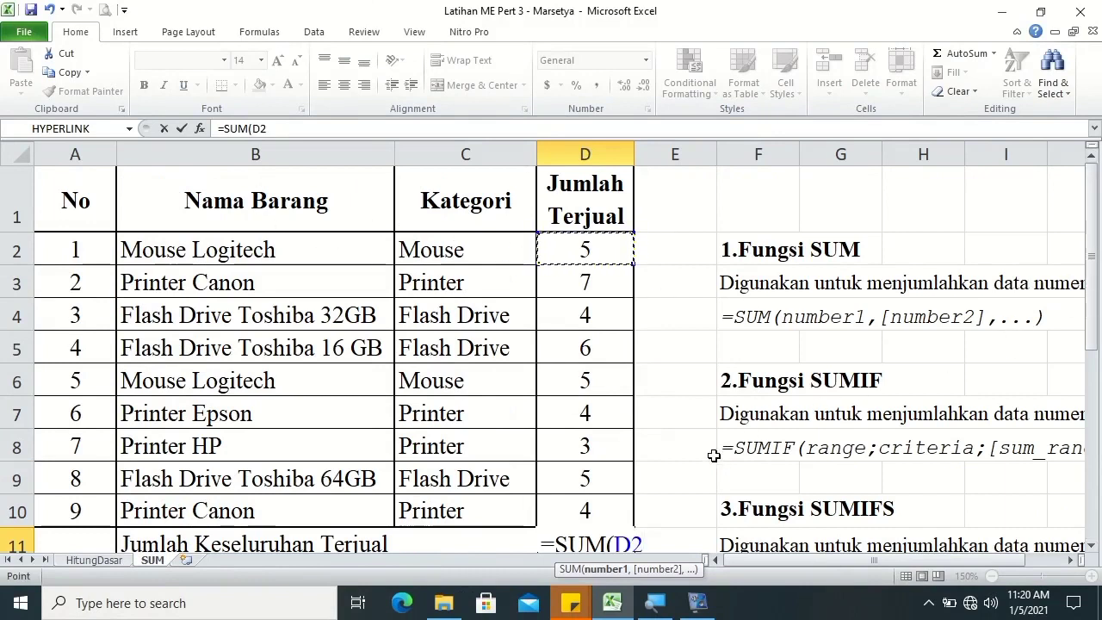
left_click(597, 511, "shift")
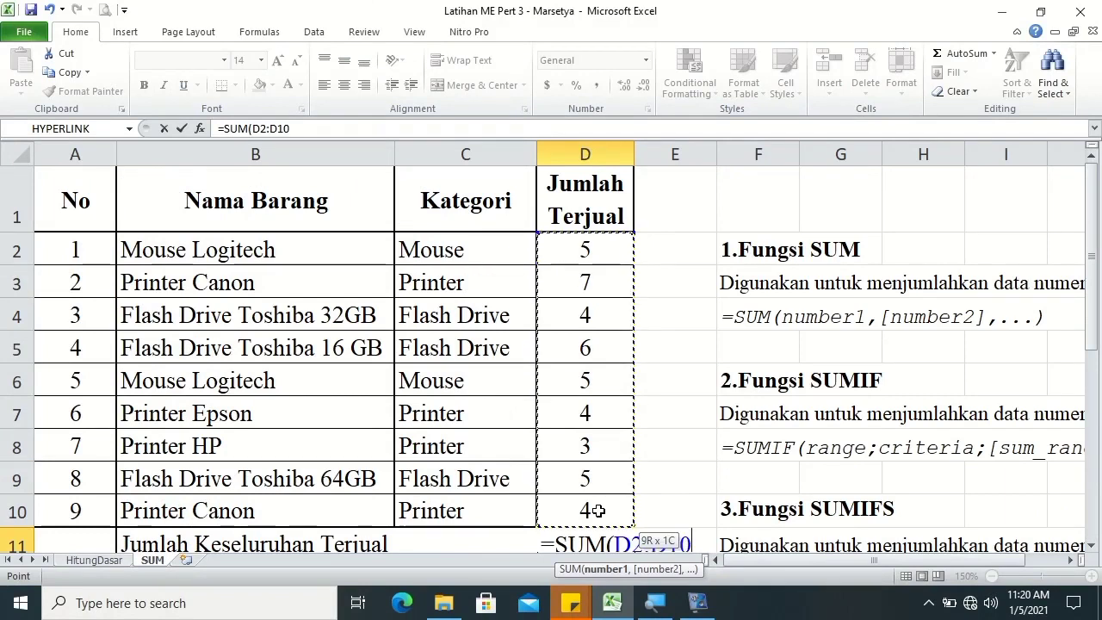
left_click(1092, 546)
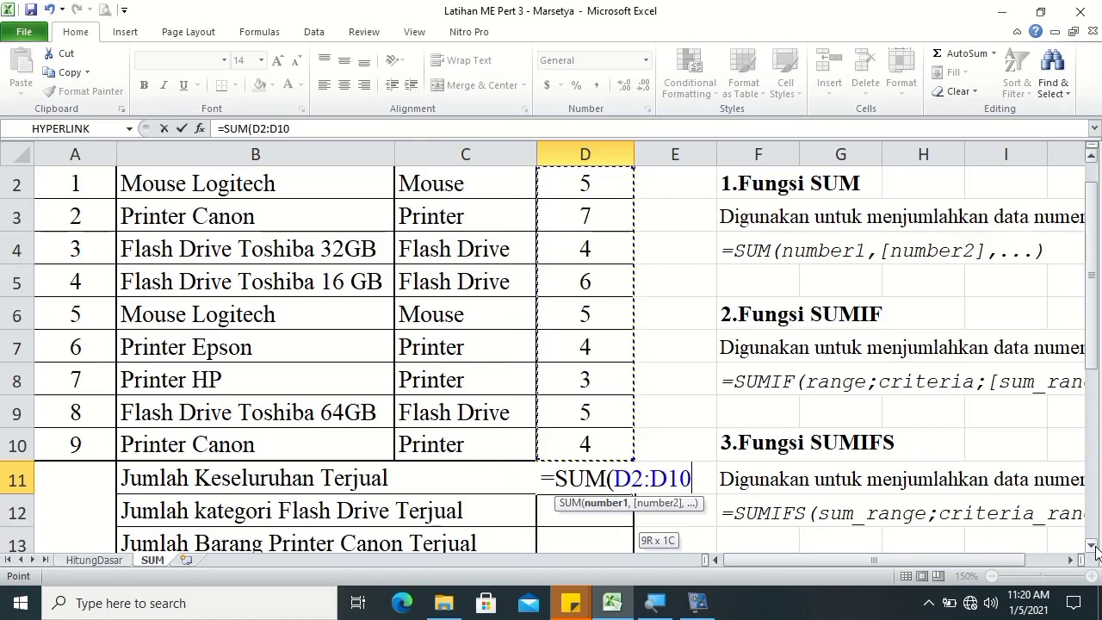
key("Return")
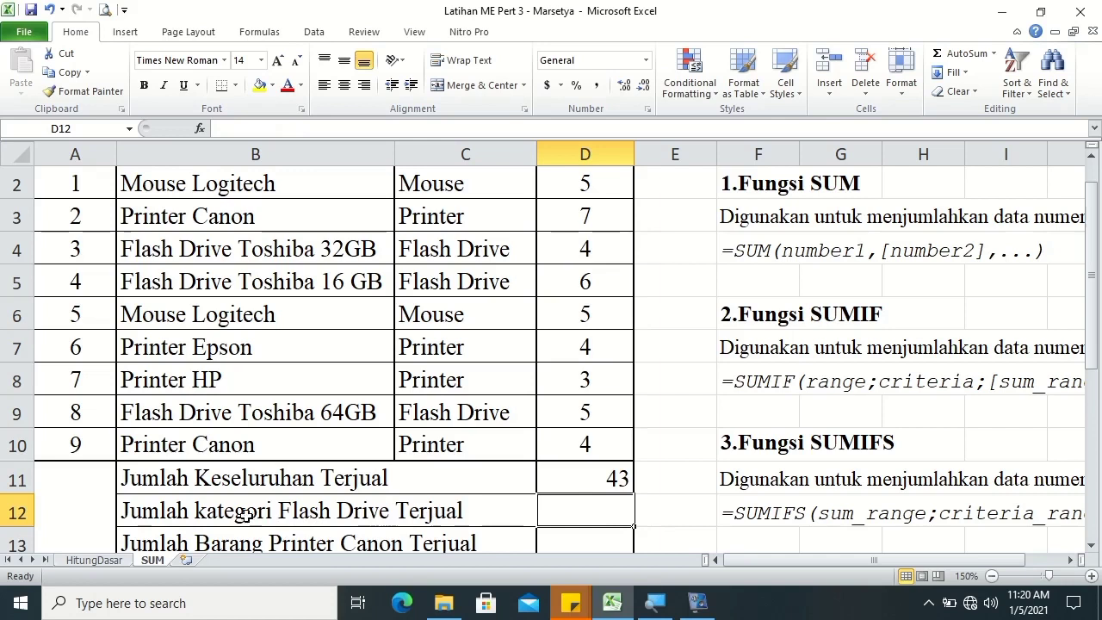
scroll(285, 525, "down", 1)
scroll(250, 495, "up", 1)
scroll(250, 490, "down", 1)
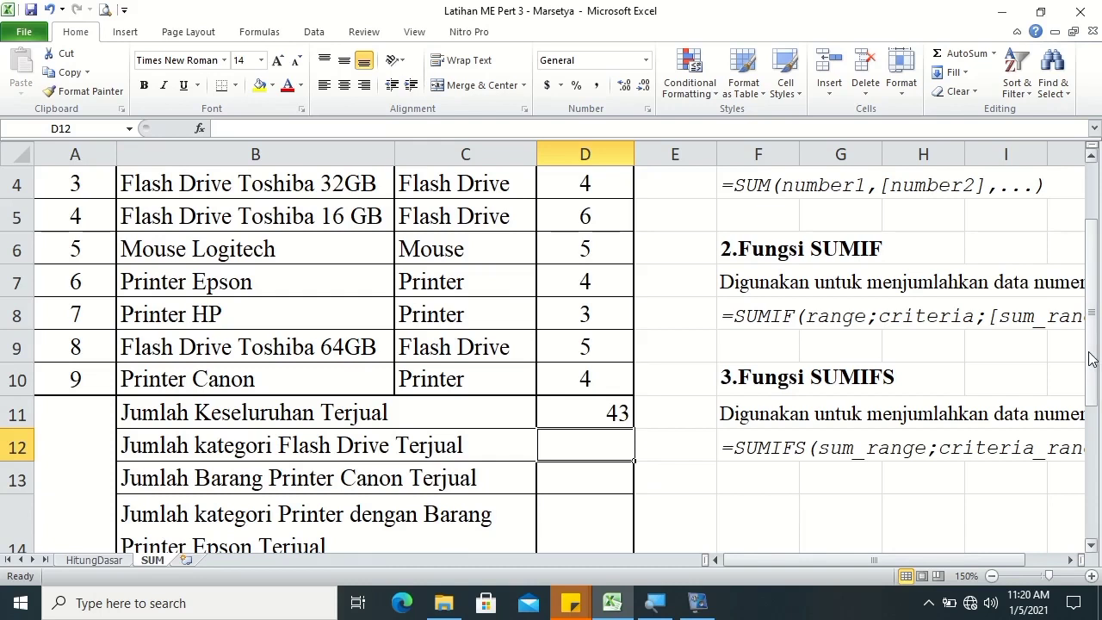
left_click_drag(1095, 362, 1095, 297)
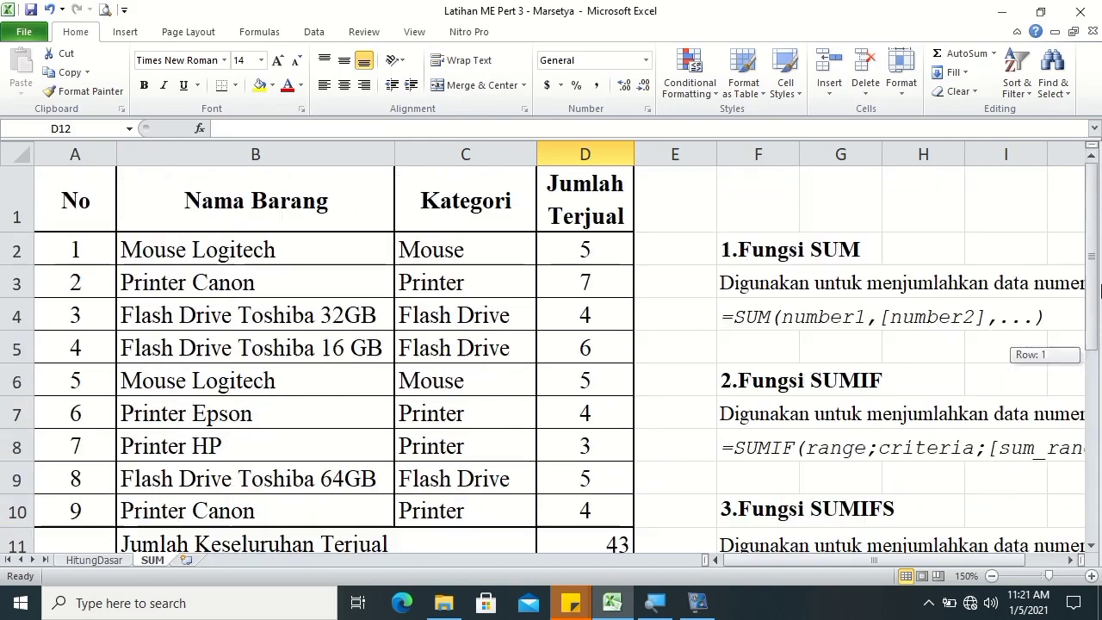
left_click(459, 248)
left_click(484, 381)
left_click(475, 481)
left_click_drag(1095, 275, 1094, 265)
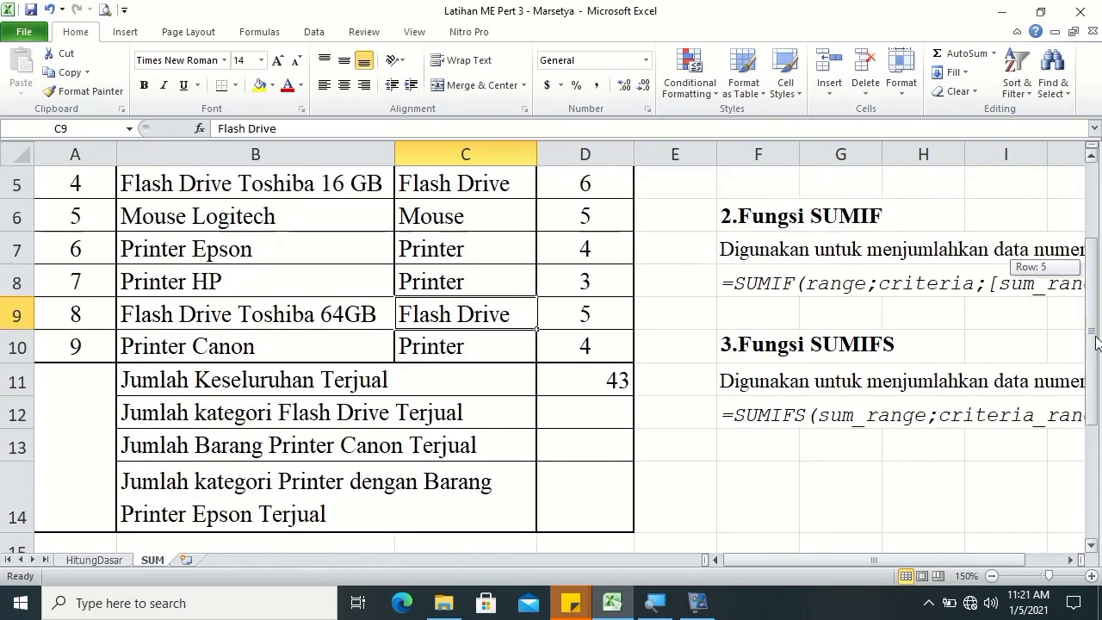
left_click(585, 250)
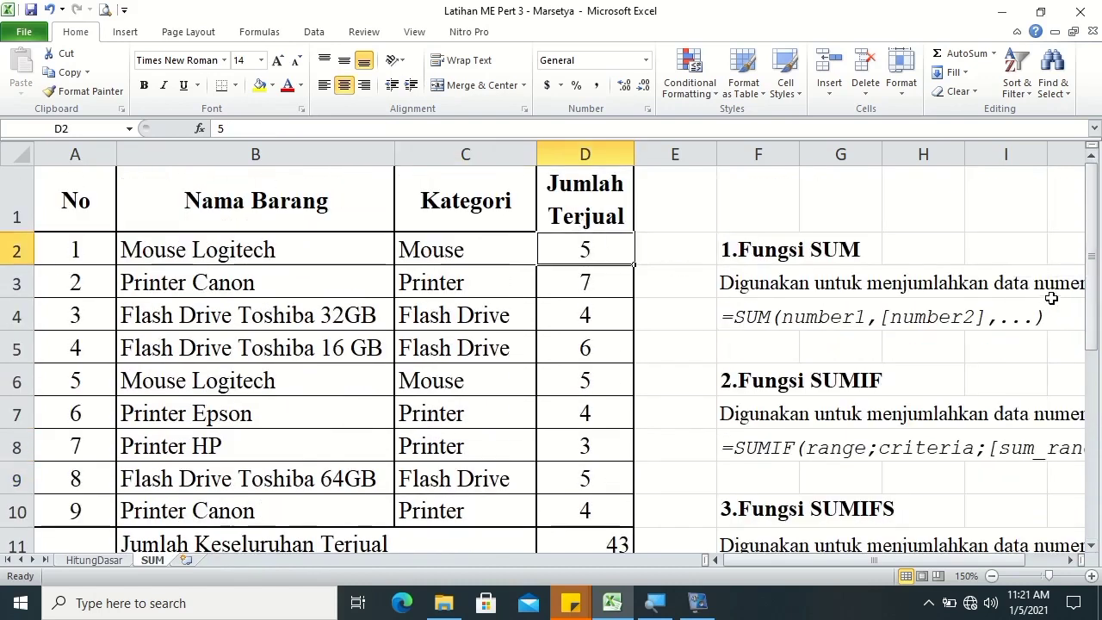
left_click_drag(1091, 157, 1092, 172)
Start a SUMIF formula in D12 with category range C2:C10.
left_click(561, 512)
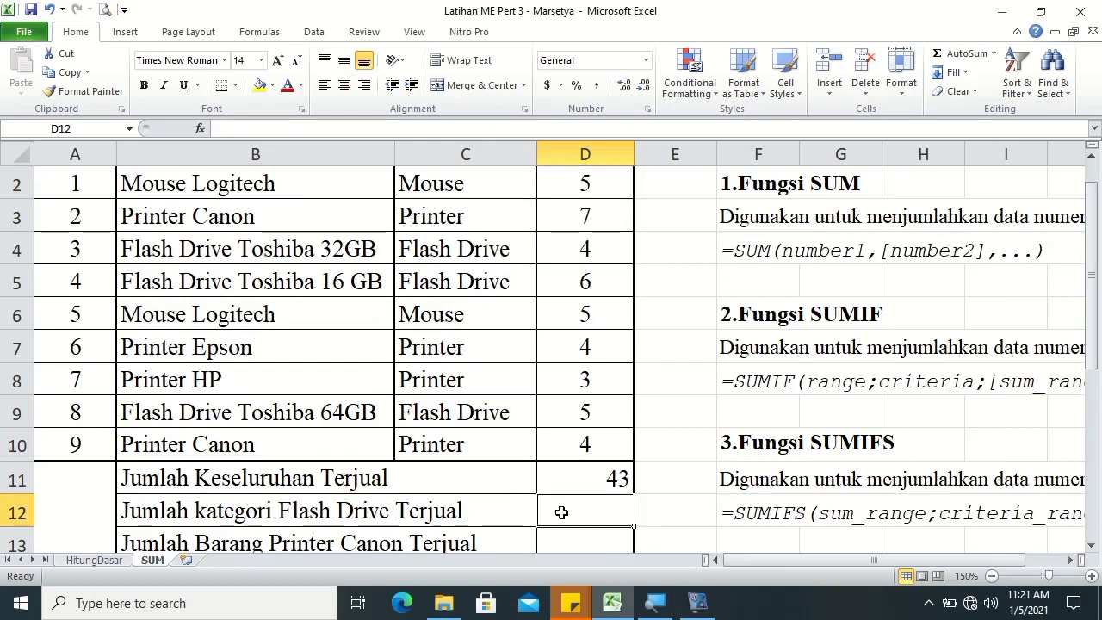
type("=sum")
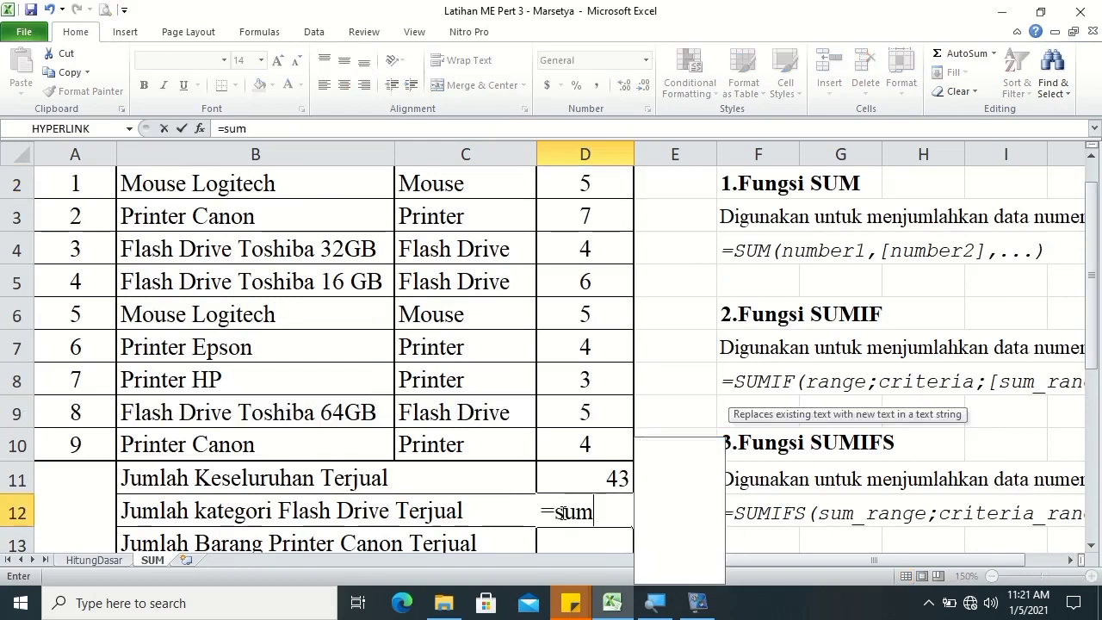
key("Down")
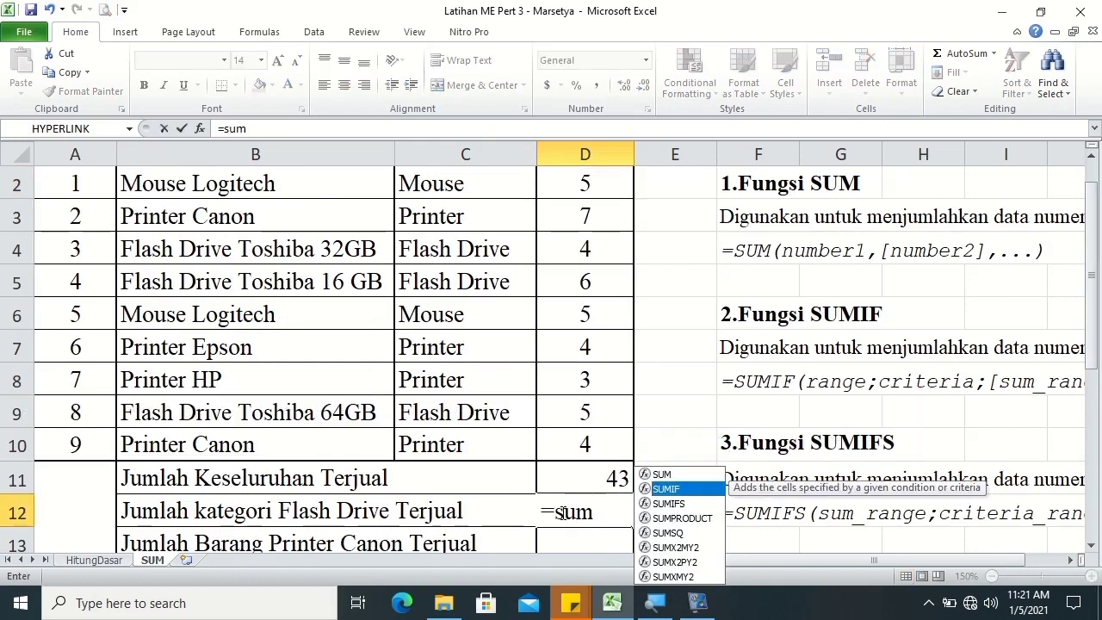
key("Tab")
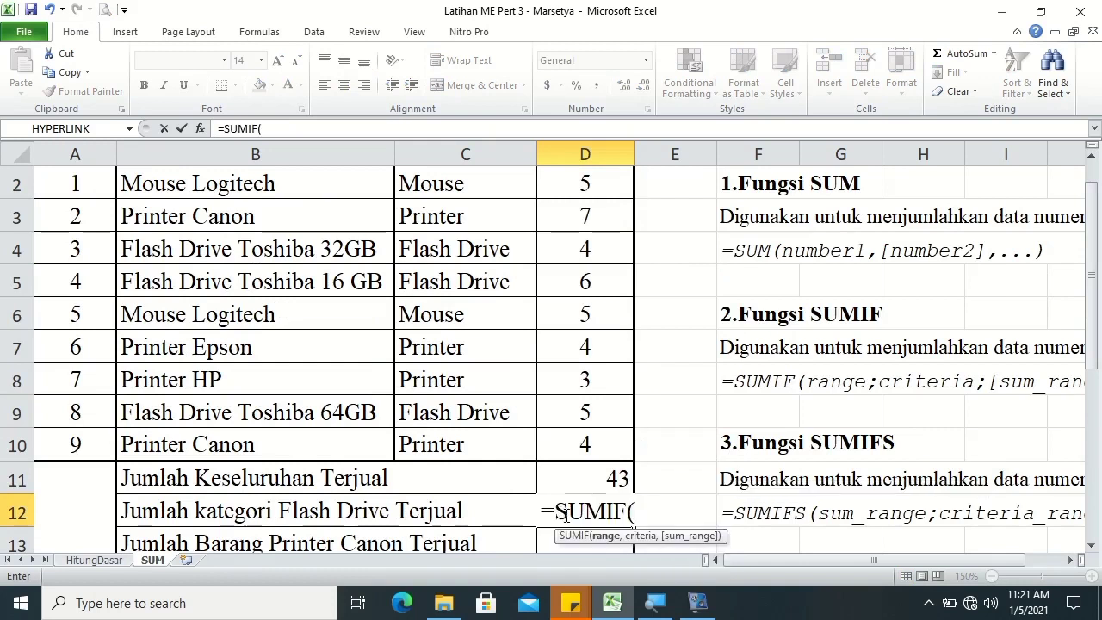
scroll(617, 542, "down", 1)
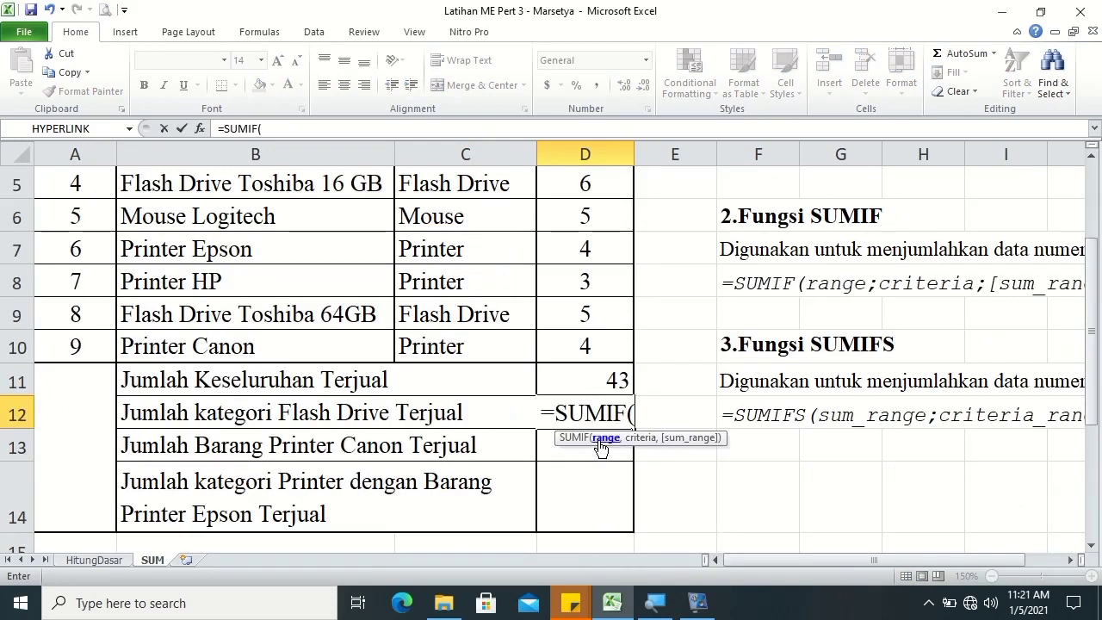
scroll(543, 278, "up", 2)
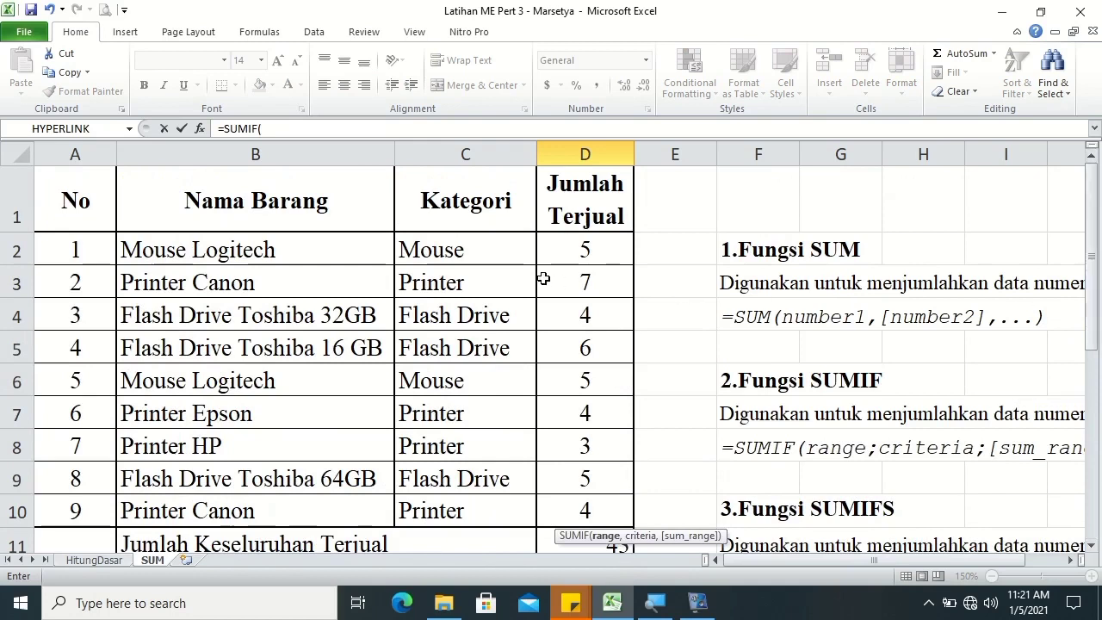
left_click(446, 244)
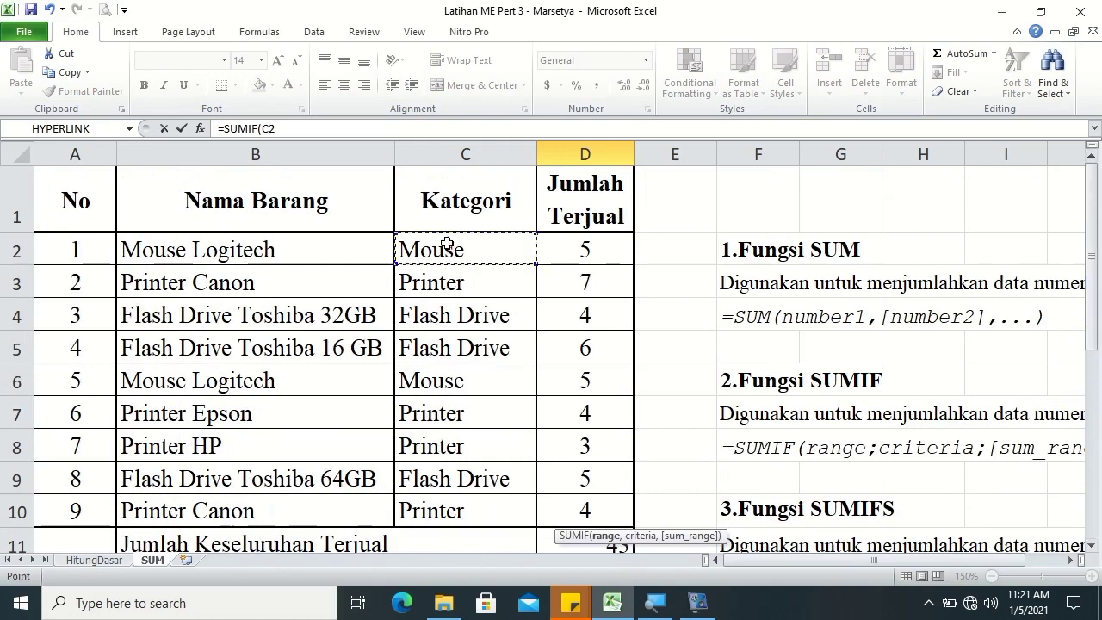
left_click(471, 503, "shift")
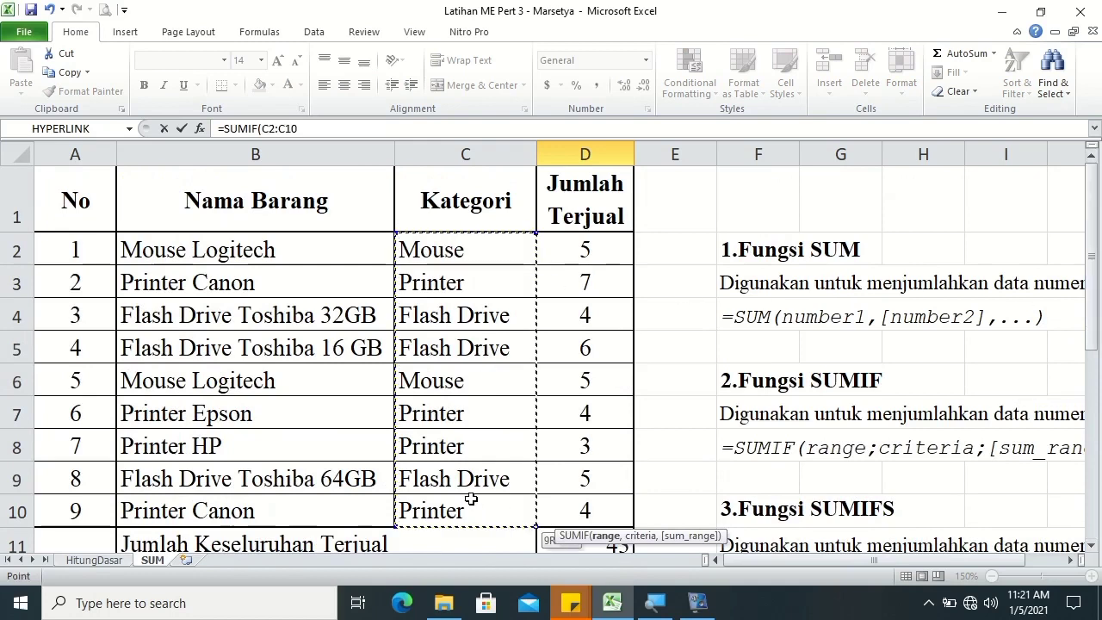
left_click_drag(1097, 318, 1095, 412)
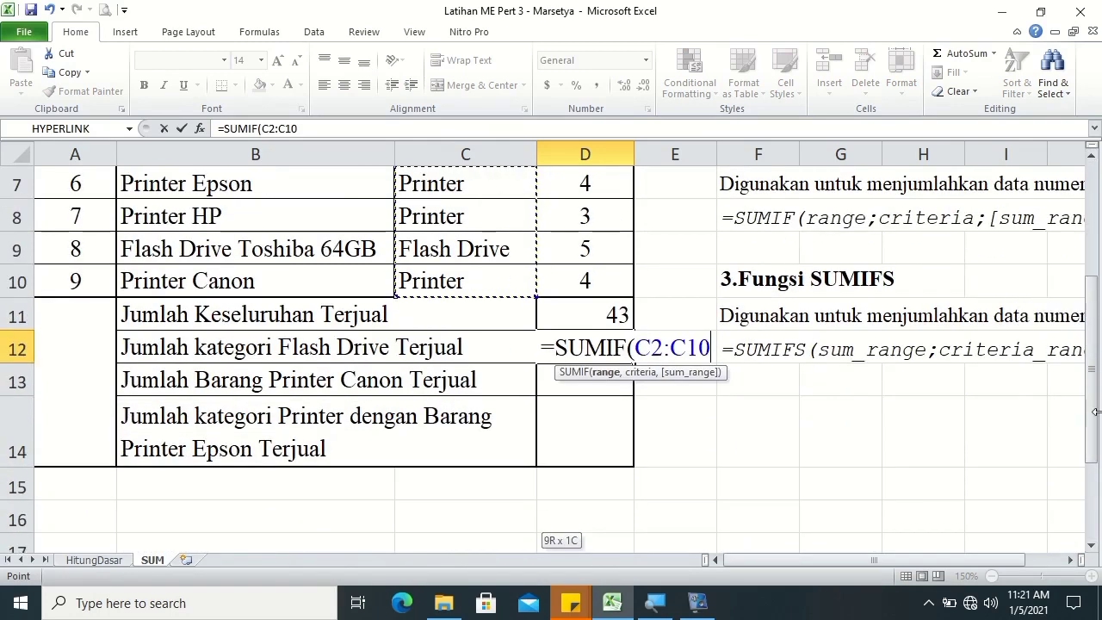
Add the "Flash Drive" criterion and sum range D2:D10 to finish the total of 15.
type(",")
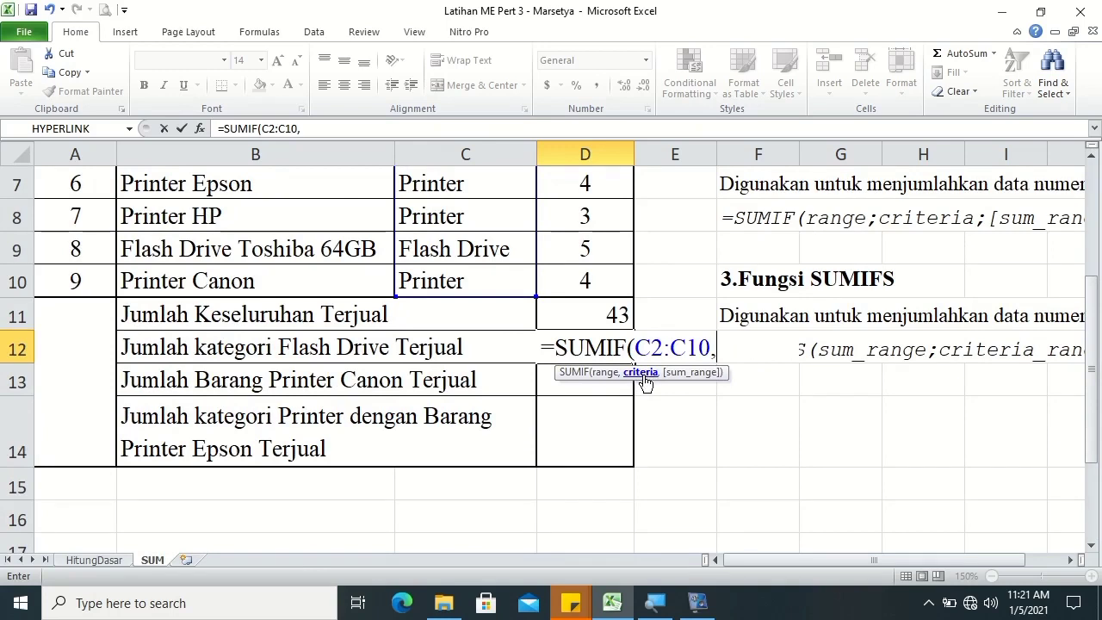
key("BackSpace")
type(";")
type(",\"")
type("Fl")
type("ash ")
type("Dr")
type("ive\"")
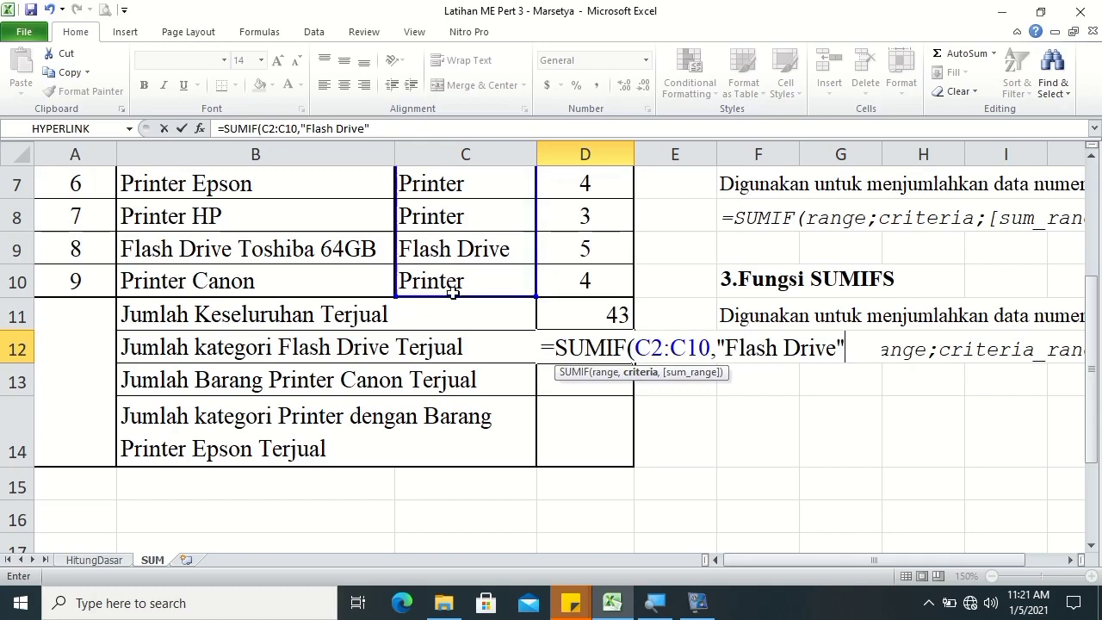
type(",")
left_click_drag(1093, 375, 1095, 257)
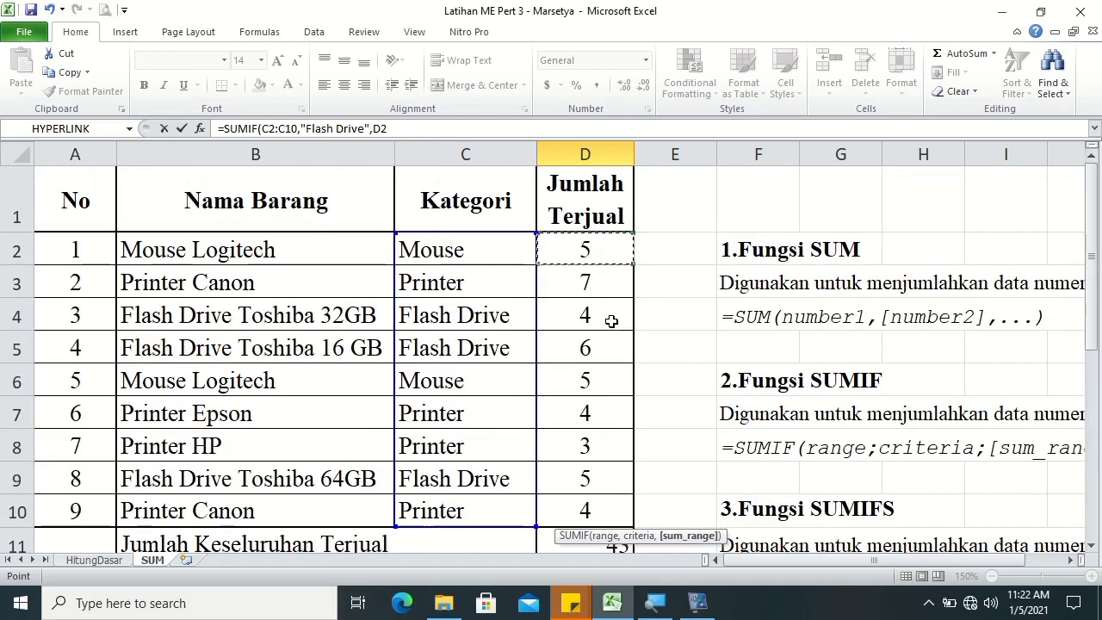
left_click(598, 511, "shift")
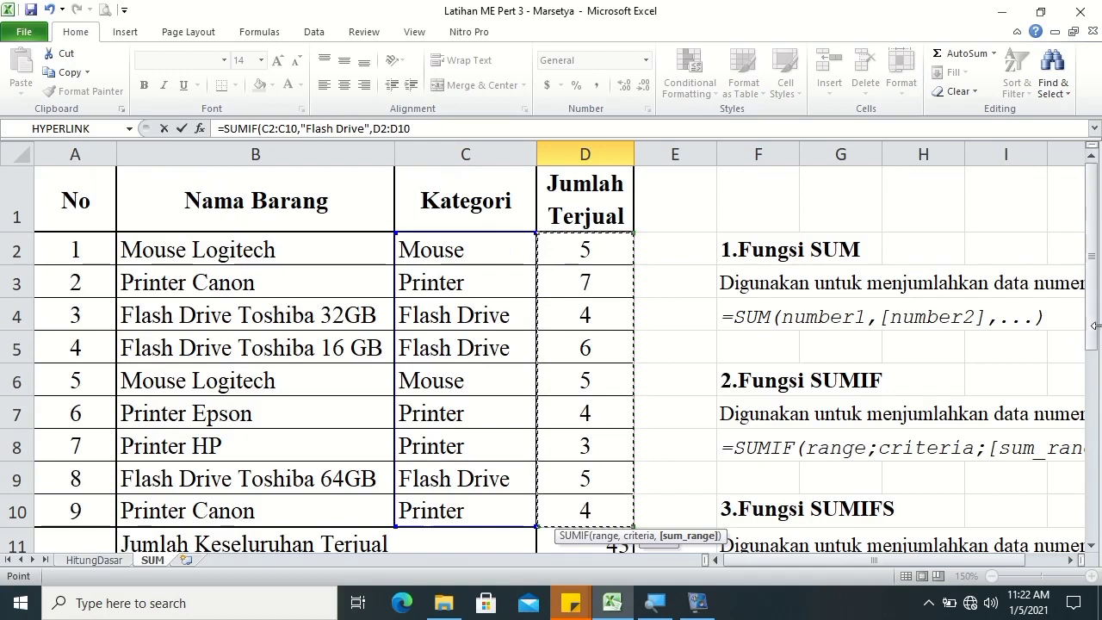
scroll(1092, 340, "down", 1)
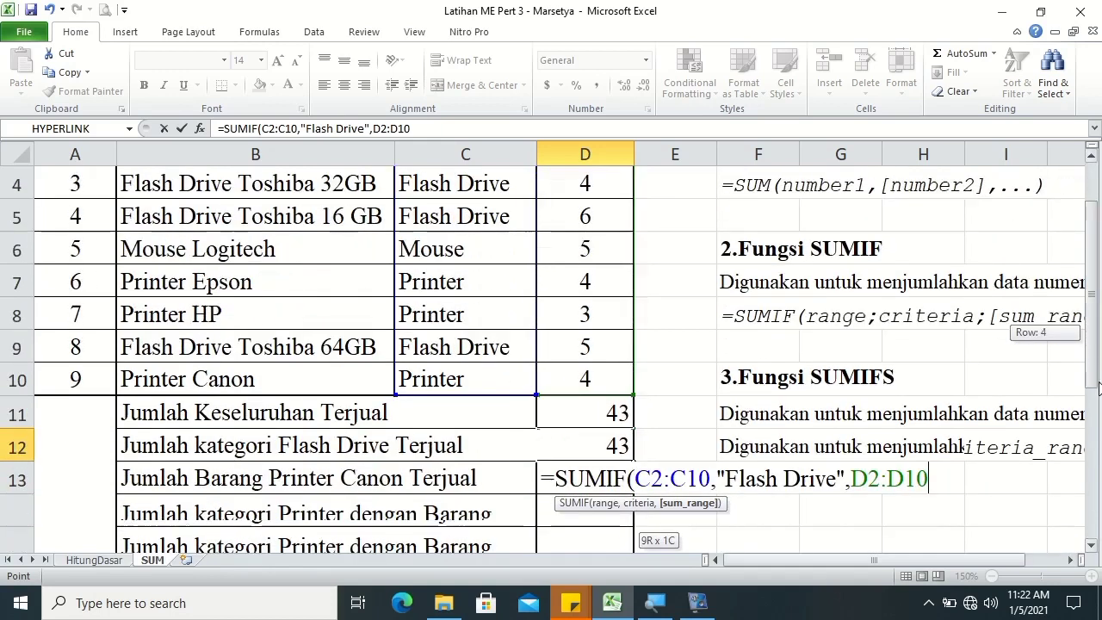
scroll(1094, 379, "down", 1)
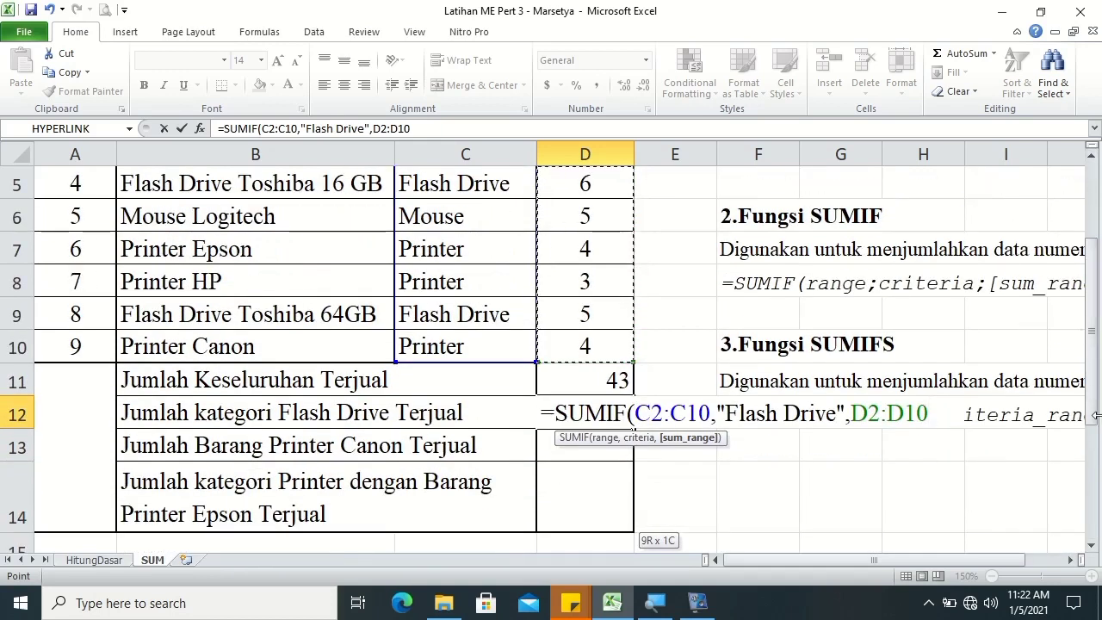
key("Return")
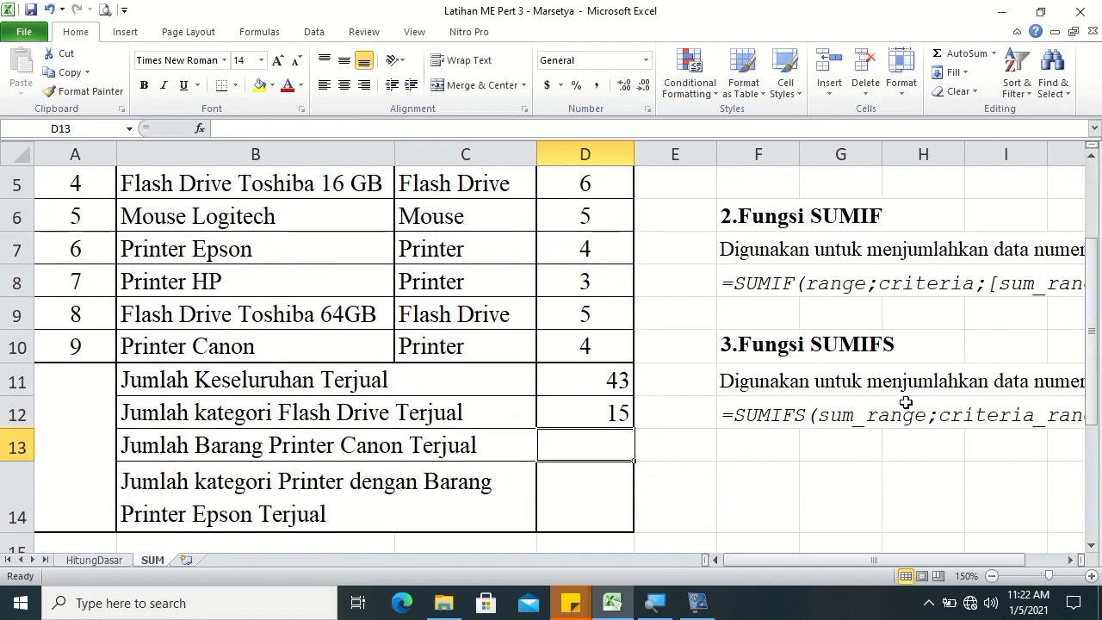
left_click(169, 448)
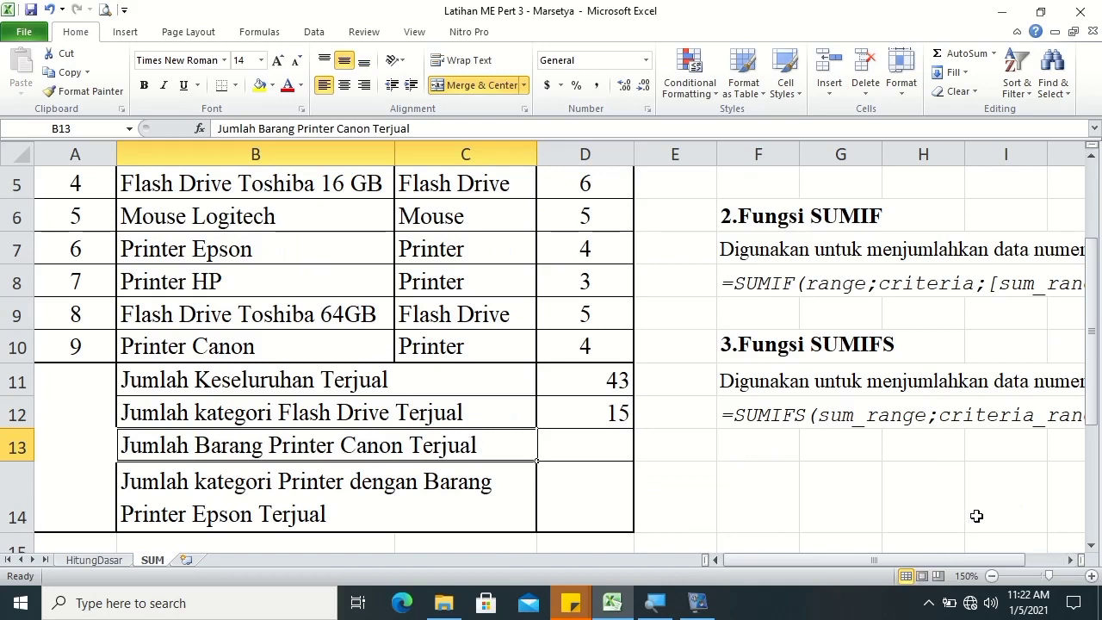
left_click_drag(1091, 367, 1096, 277)
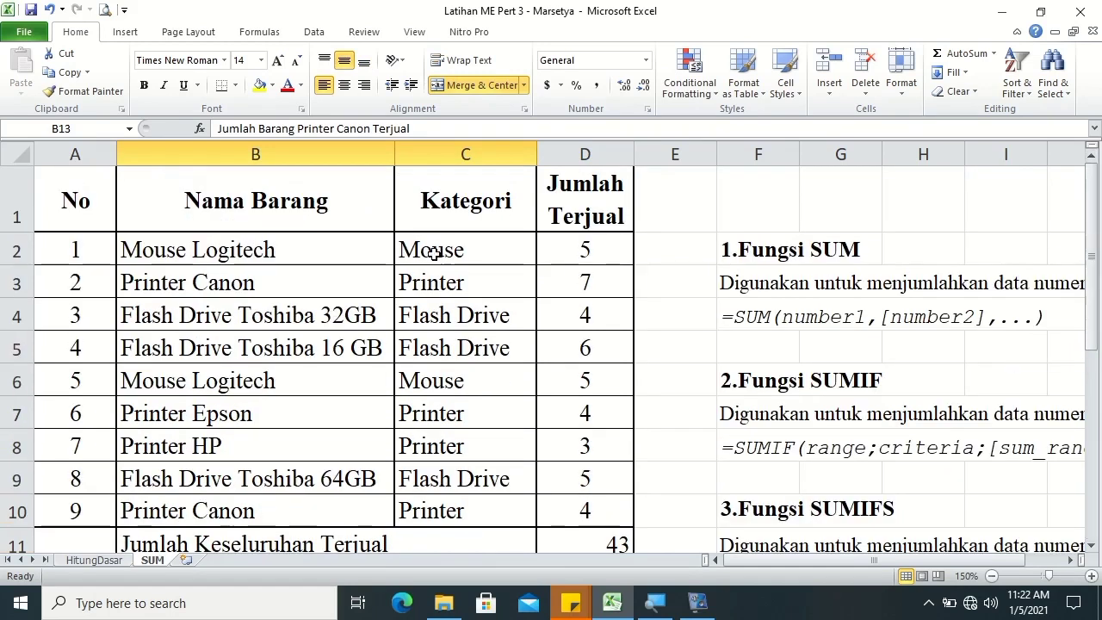
left_click(419, 197)
left_click(287, 205)
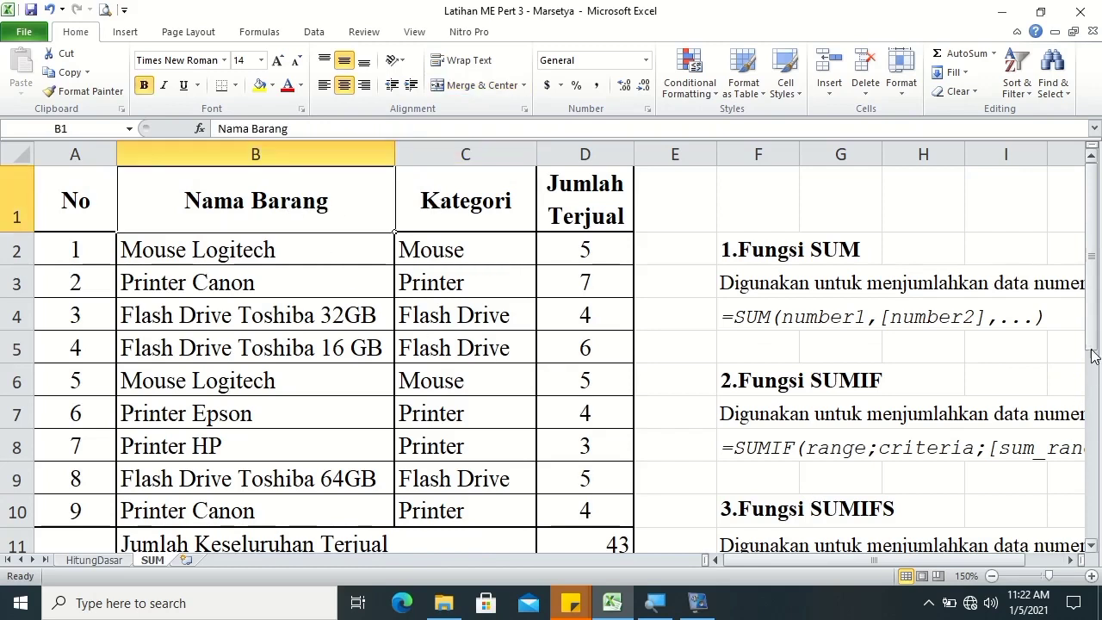
left_click_drag(1091, 349, 1092, 405)
Start a SUMIF in D13 with criteria range B2:B10 and criterion "Printer Canon".
left_click(612, 477)
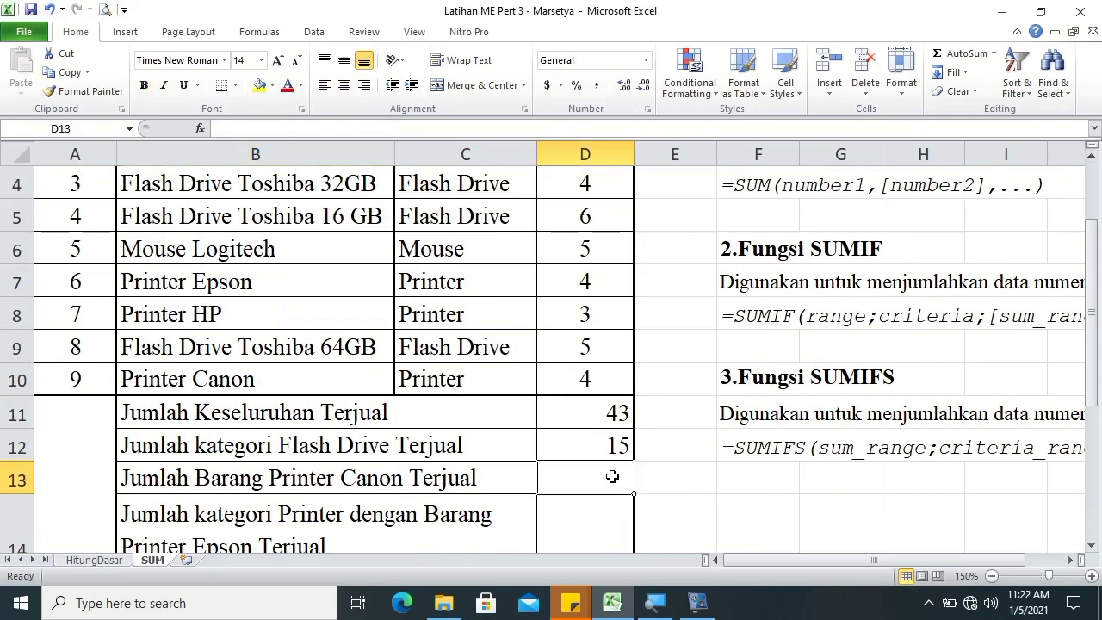
type("=sum")
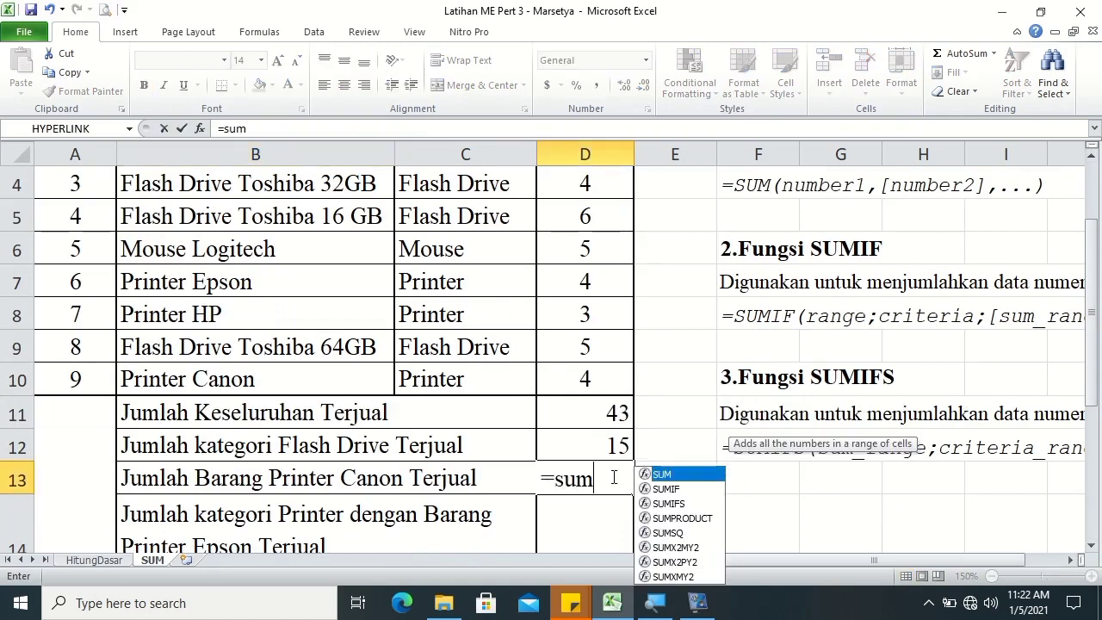
key("Down")
key("Tab")
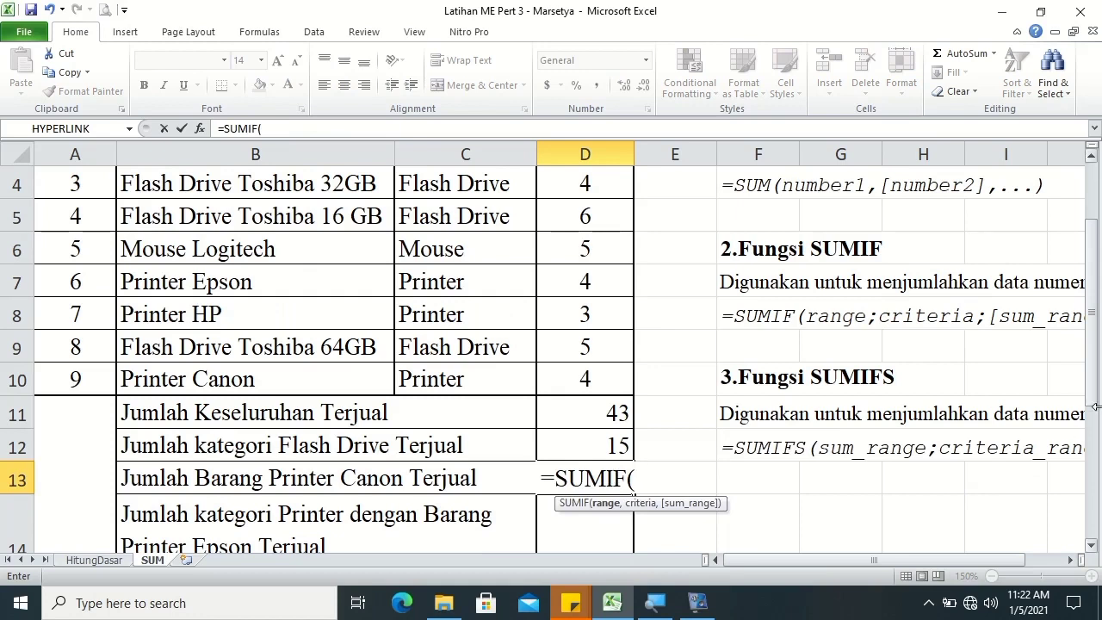
left_click_drag(1091, 383, 1091, 362)
left_click_drag(152, 250, 215, 511)
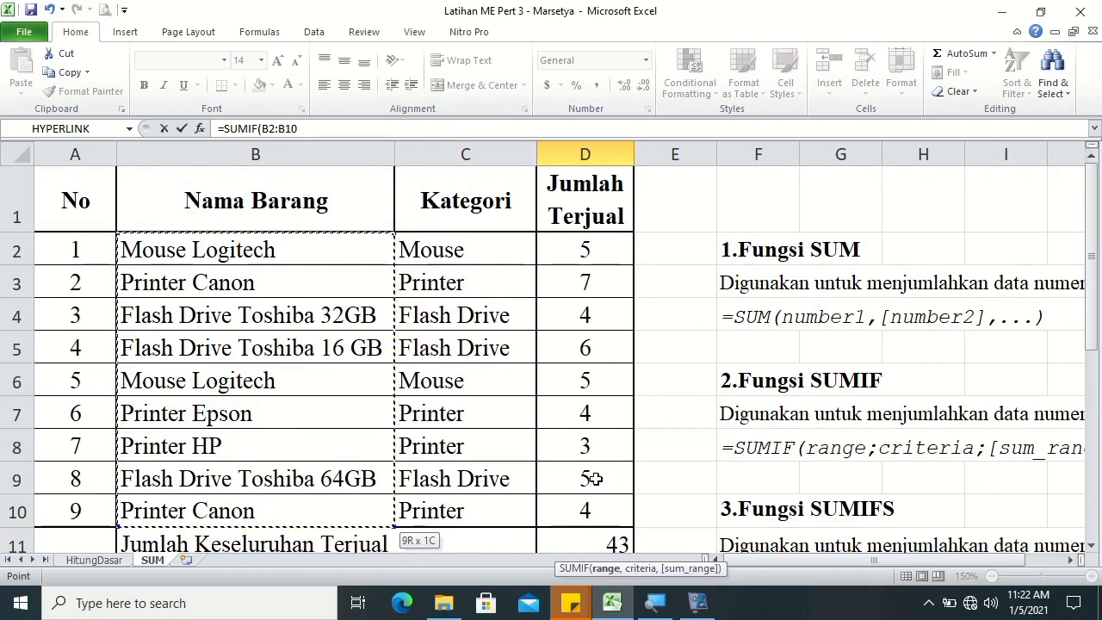
left_click_drag(1092, 293, 1098, 365)
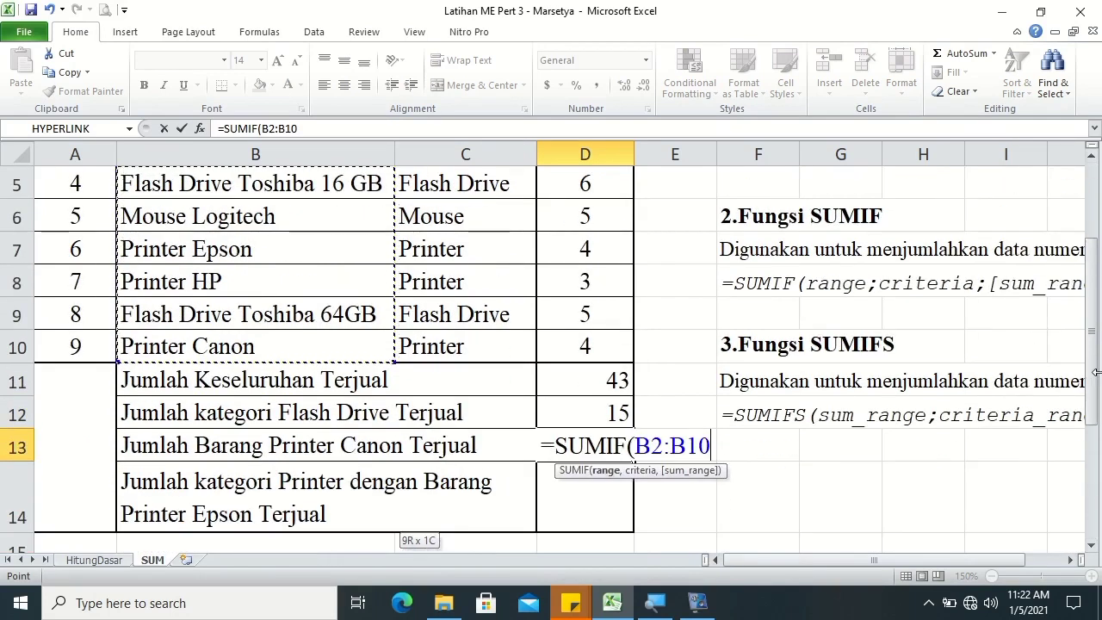
type(",\"")
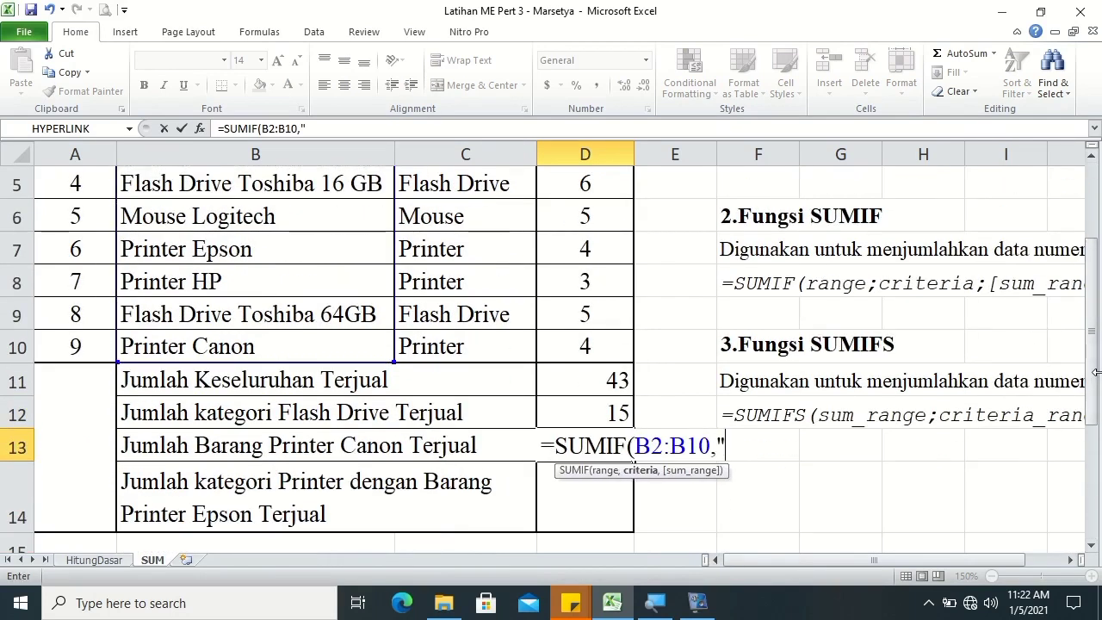
type("Pri")
type("nter ")
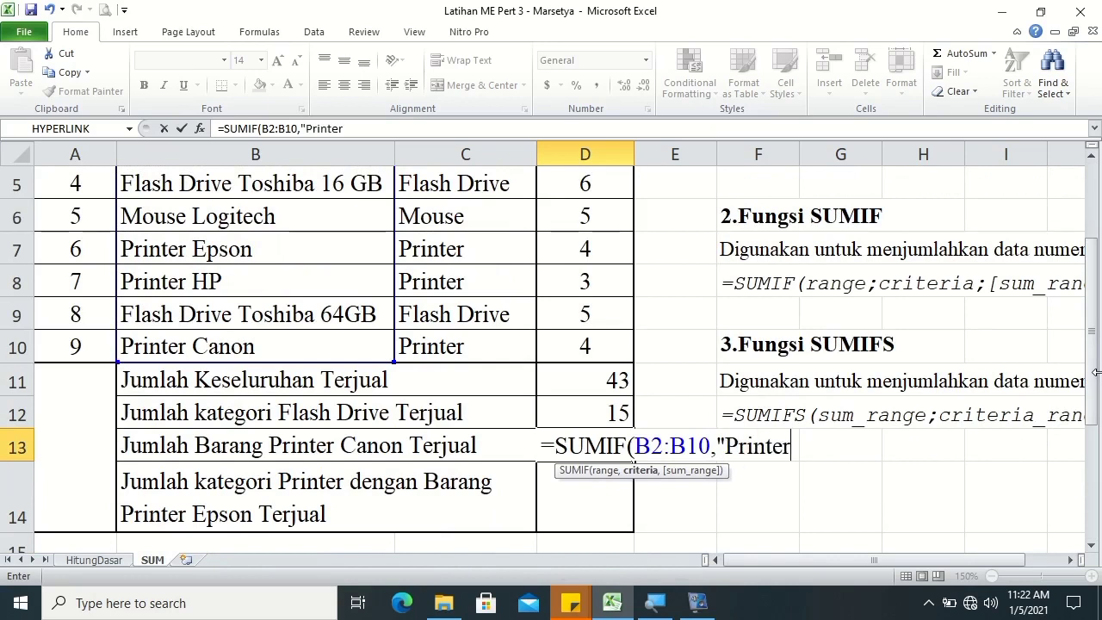
type("Canon")
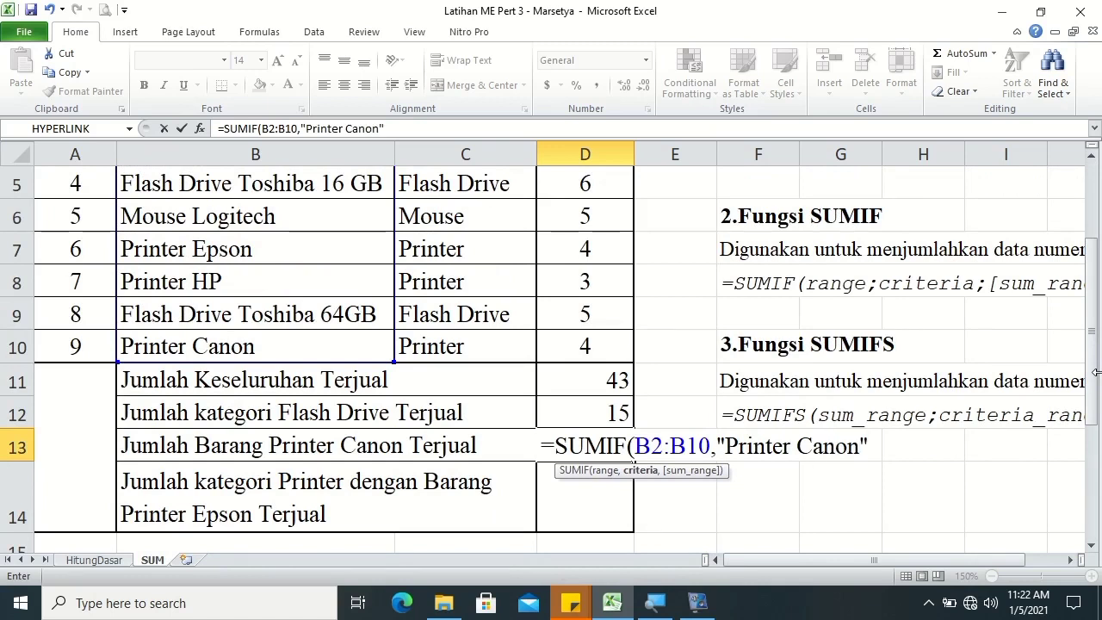
Add sum range D2:D10 to complete the Printer Canon total of 11.
left_click(724, 445)
type(",")
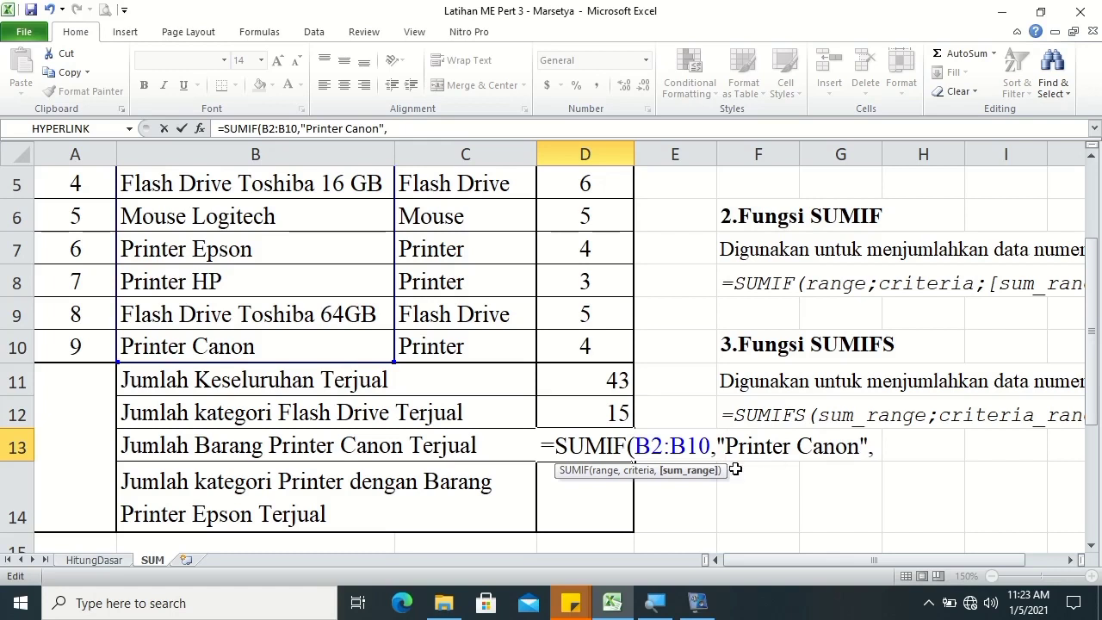
left_click_drag(1092, 345, 1078, 258)
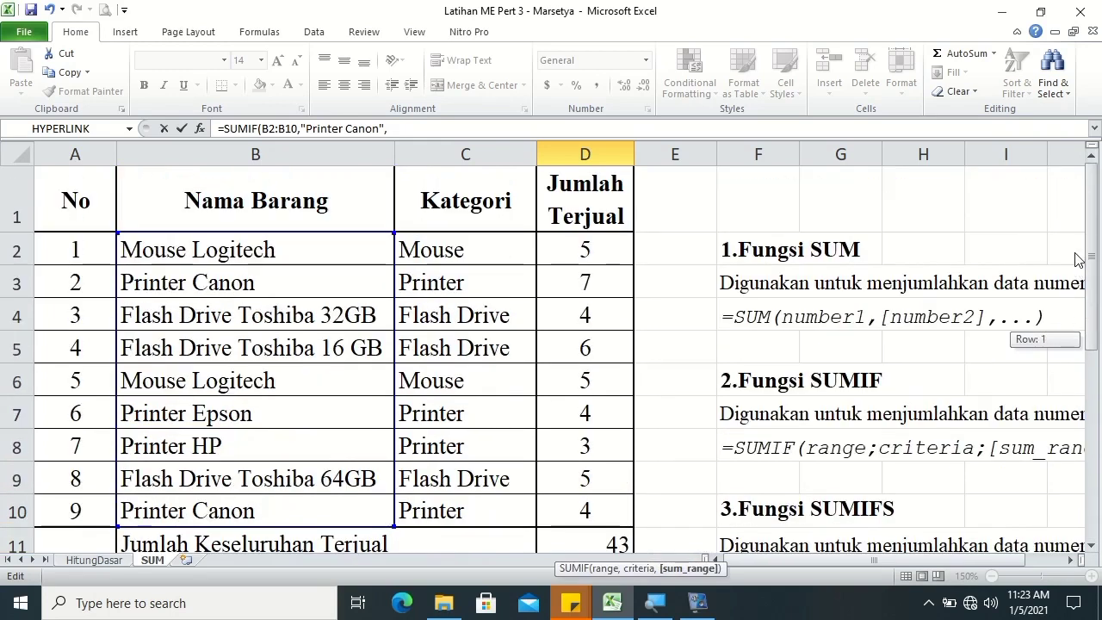
left_click(593, 251)
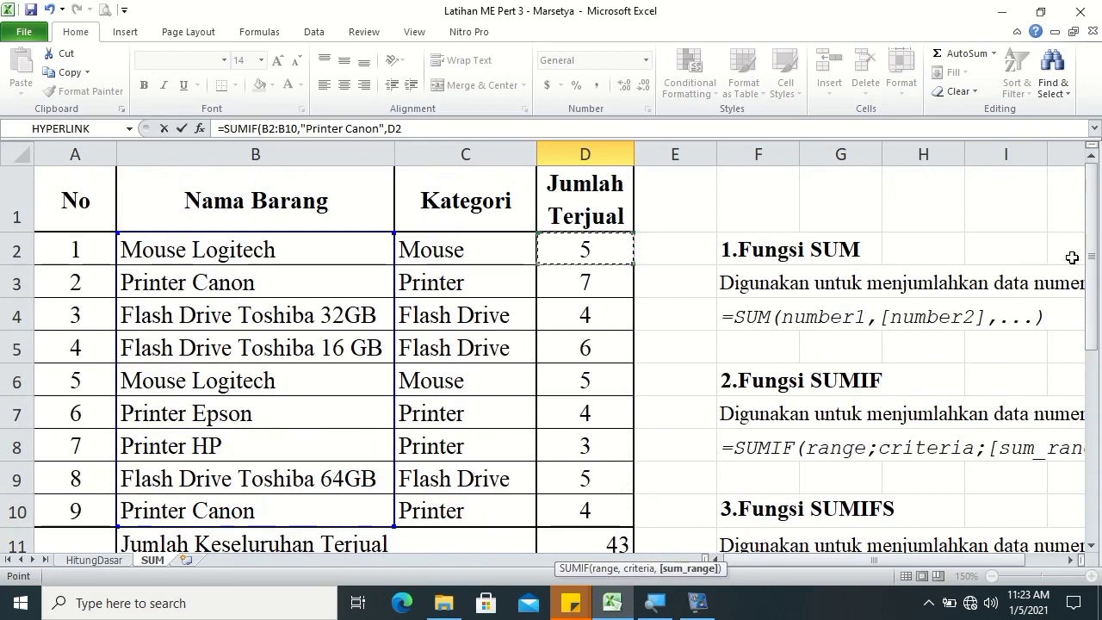
left_click_drag(1091, 245, 1092, 284)
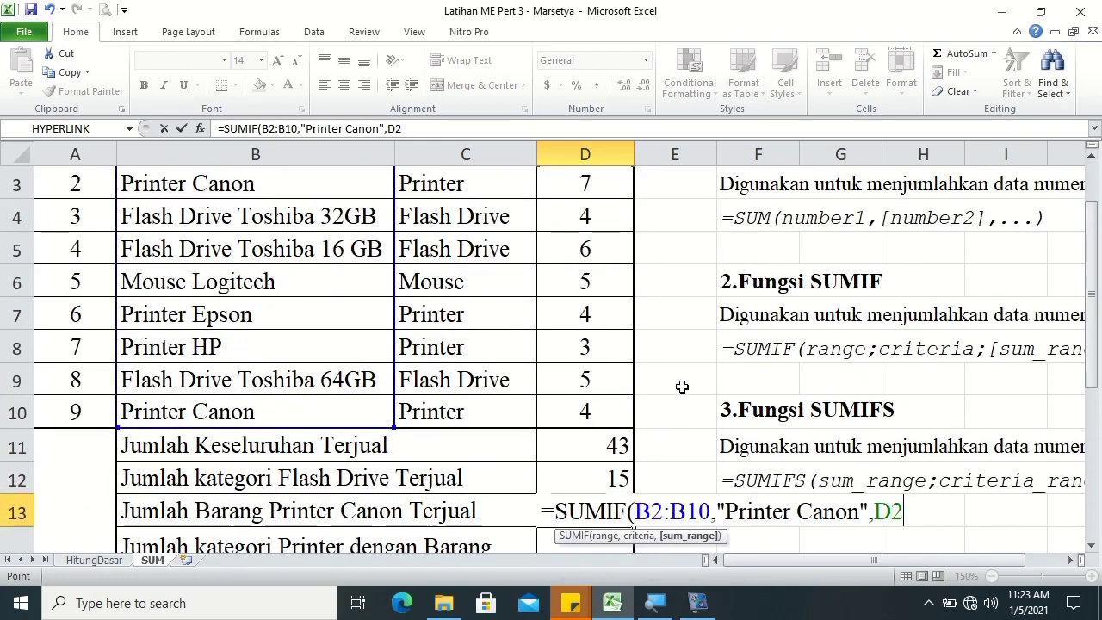
left_click(595, 412, "shift")
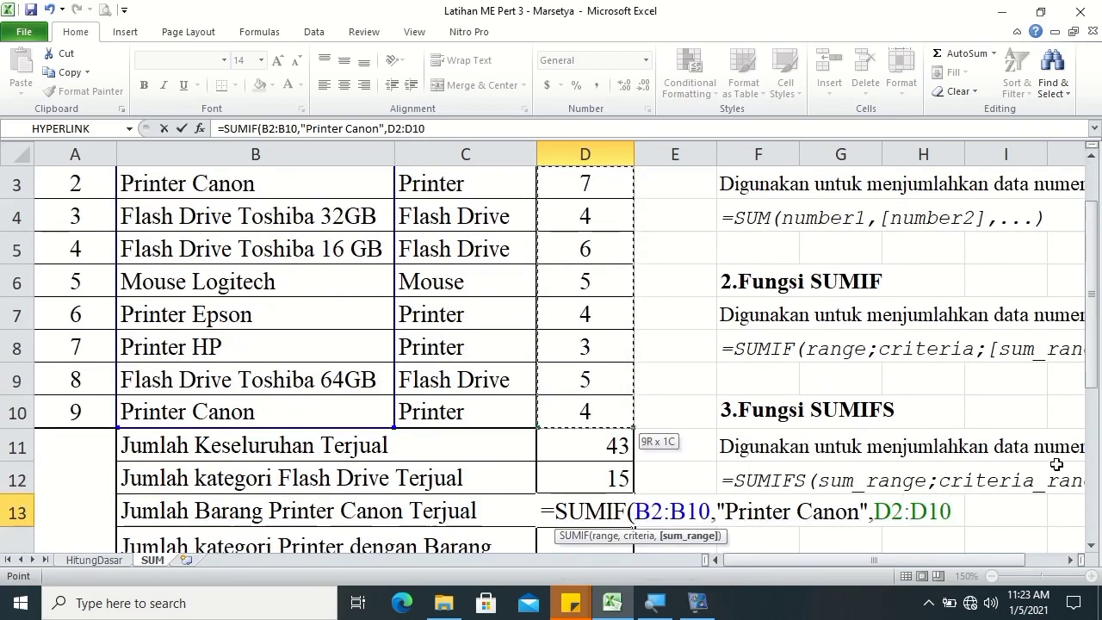
left_click_drag(1086, 370, 1095, 410)
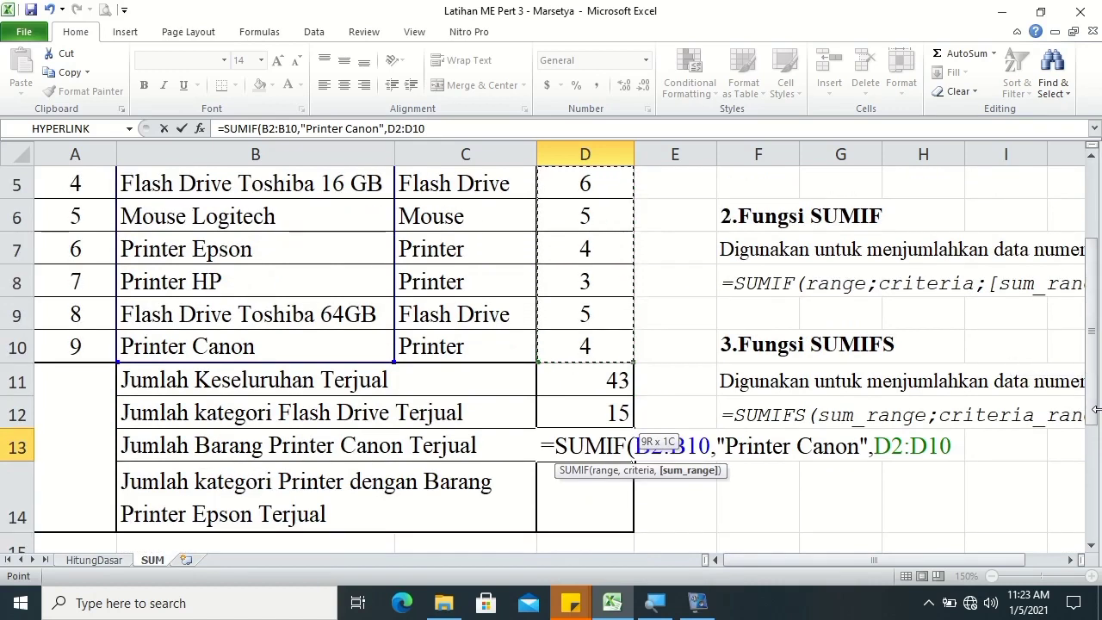
key("Return")
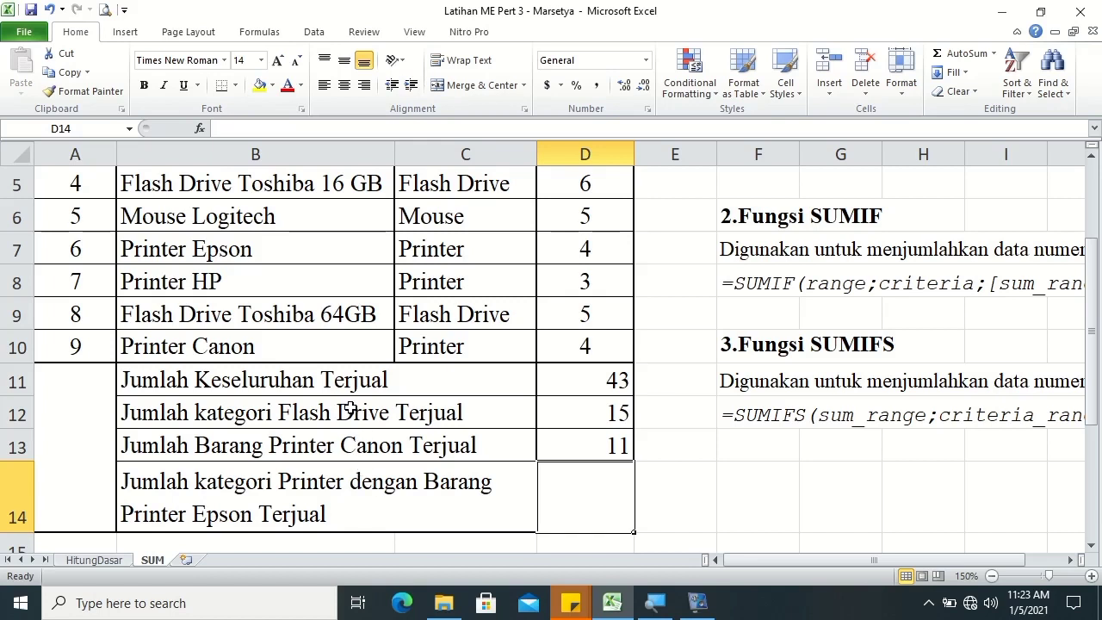
left_click(271, 347)
left_click(240, 242)
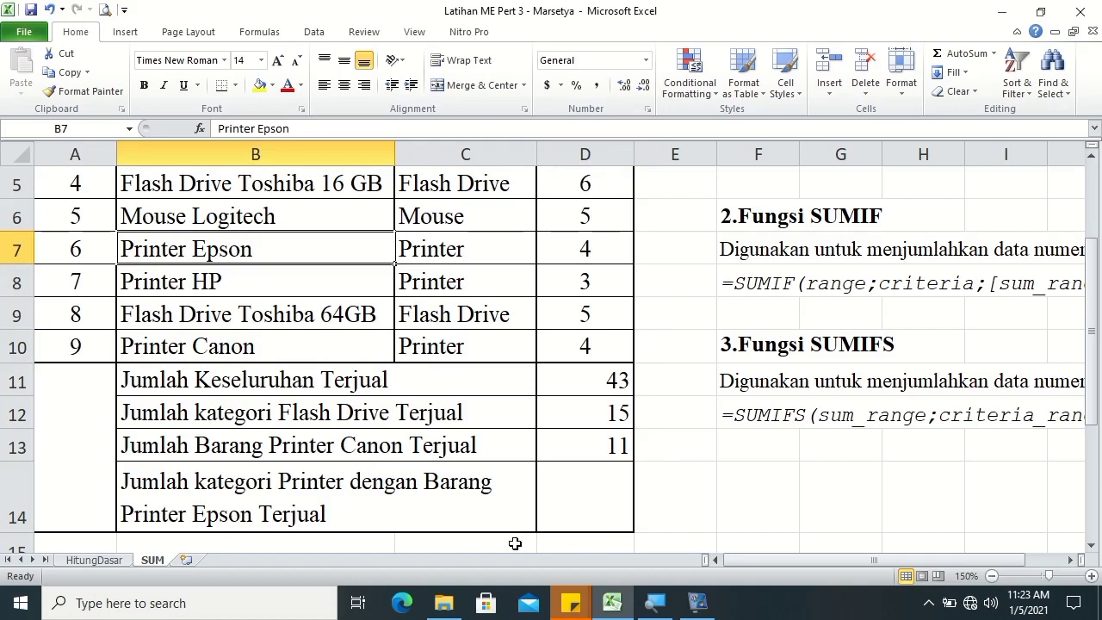
left_click(734, 346)
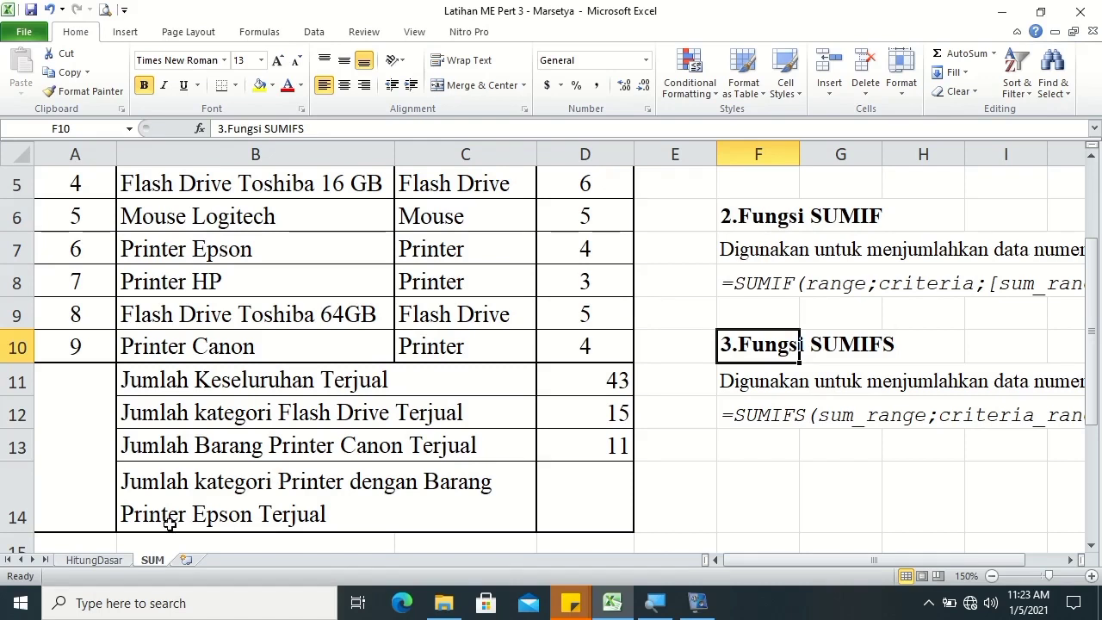
Start a SUMIFS formula in D14 with sum range D2:D10.
left_click(588, 495)
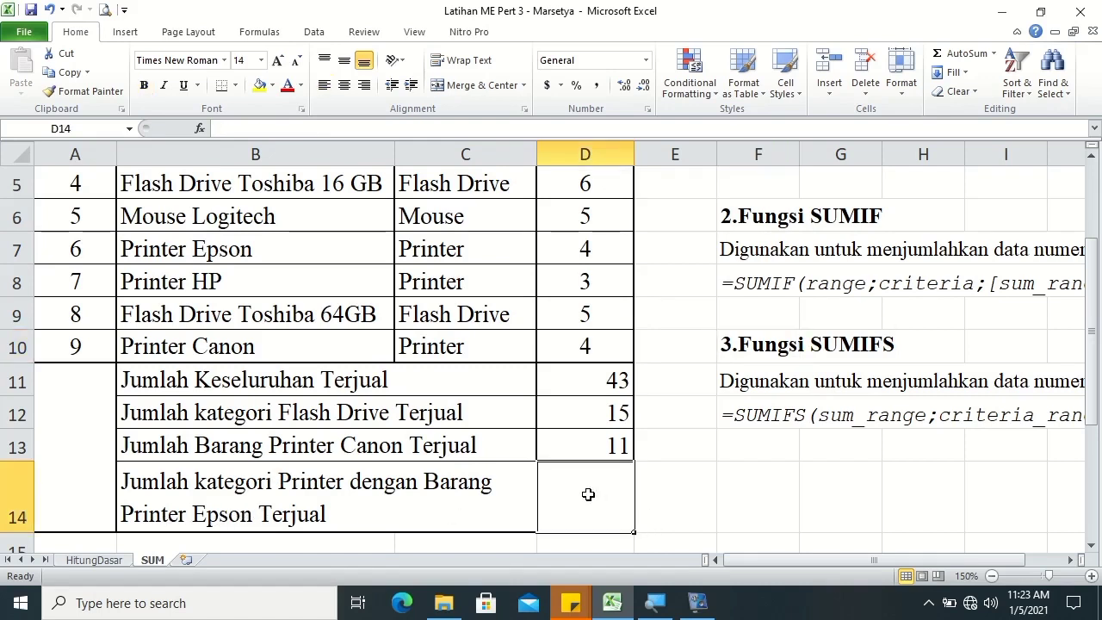
type("=sum")
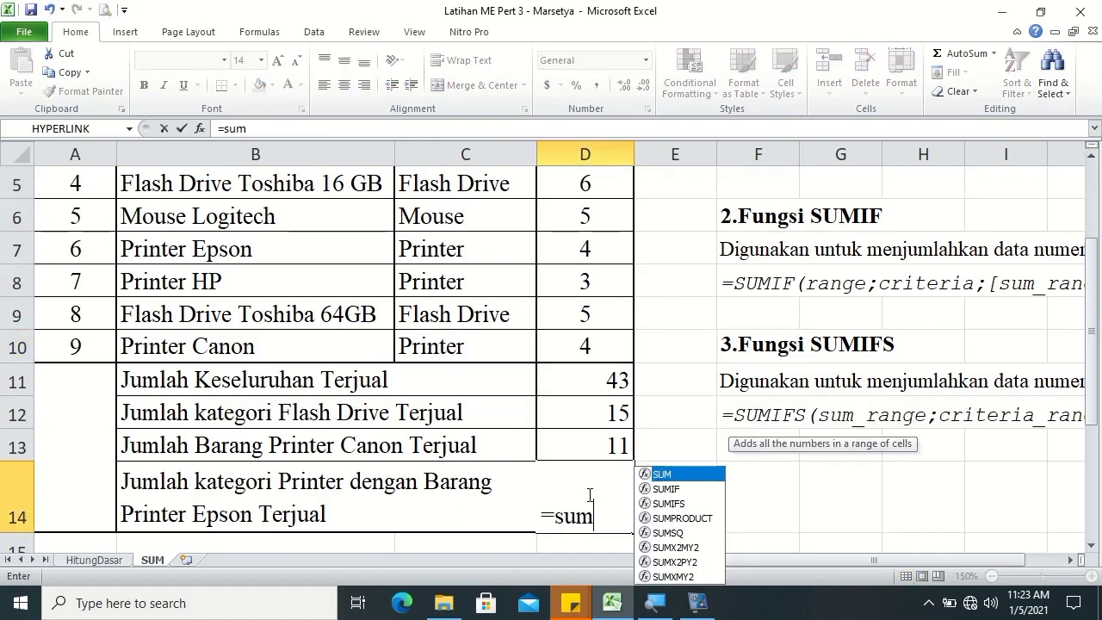
key("Down")
key("Down")
key("Tab")
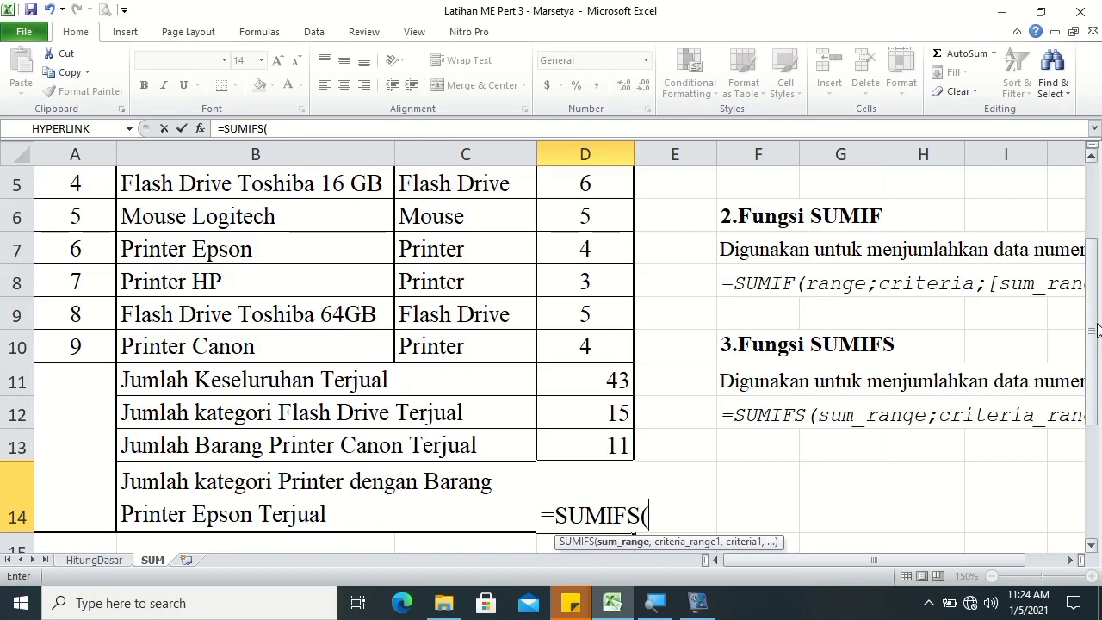
left_click_drag(1095, 332, 1095, 181)
left_click(592, 252)
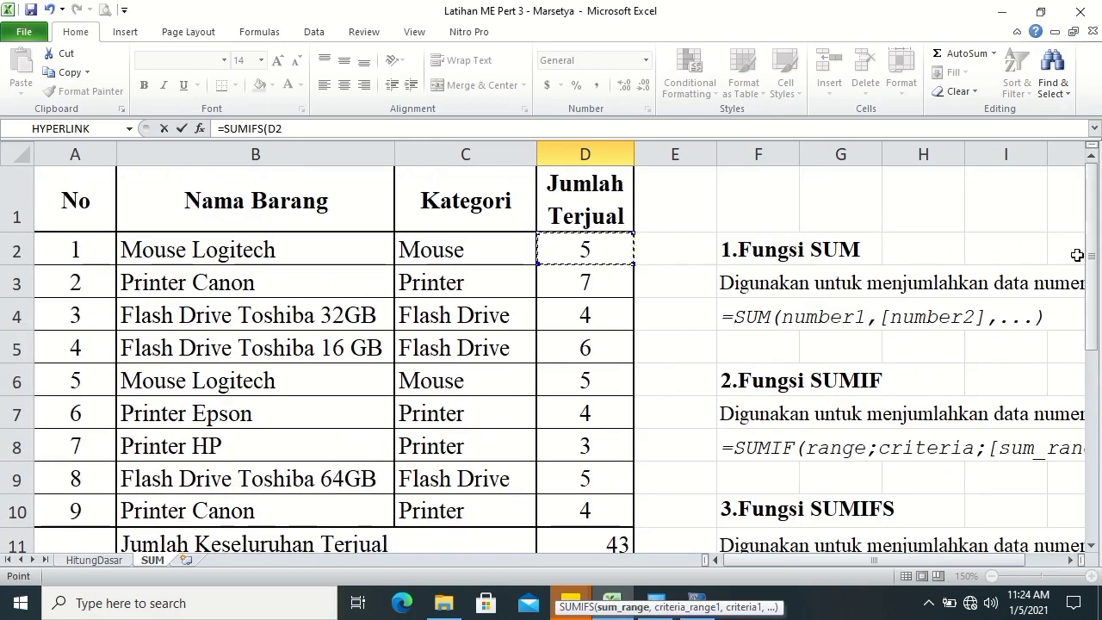
left_click_drag(1095, 267, 1094, 288)
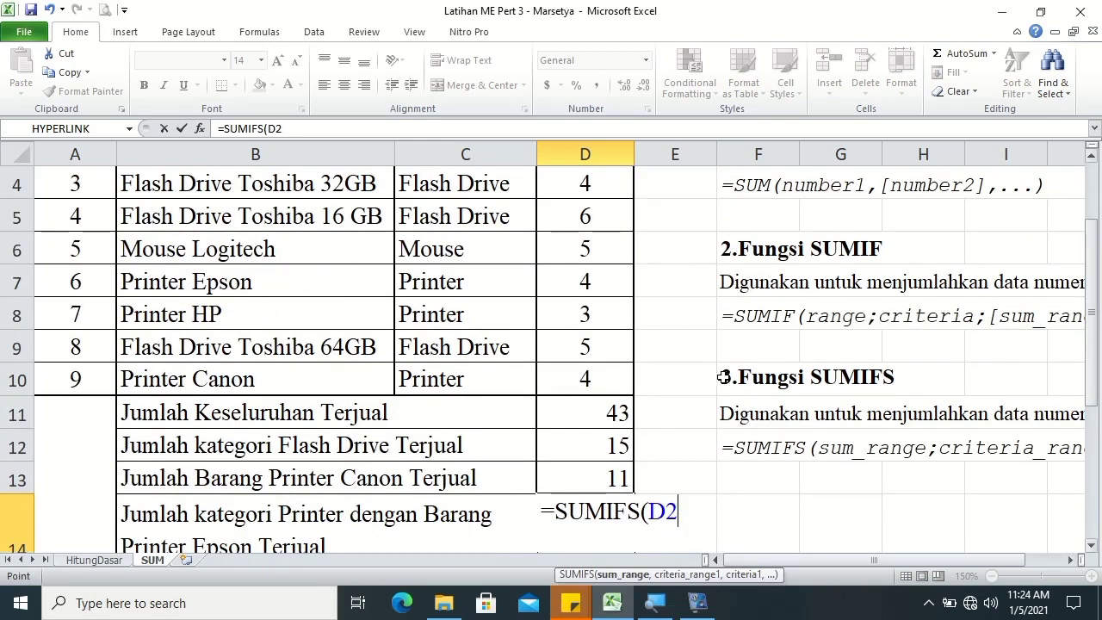
left_click(570, 368, "shift")
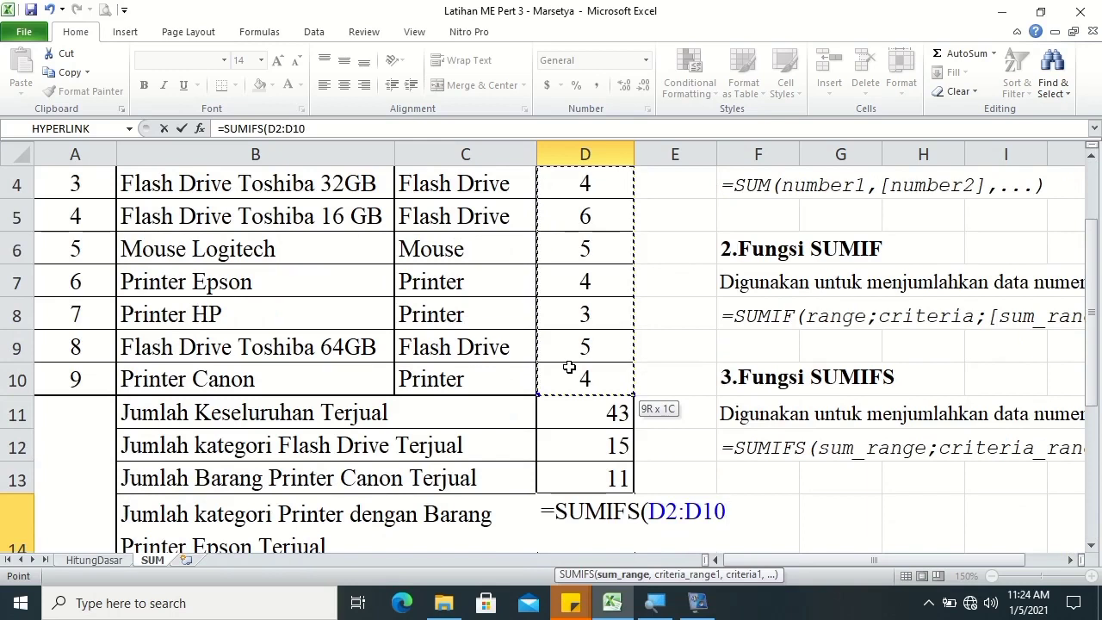
type(",")
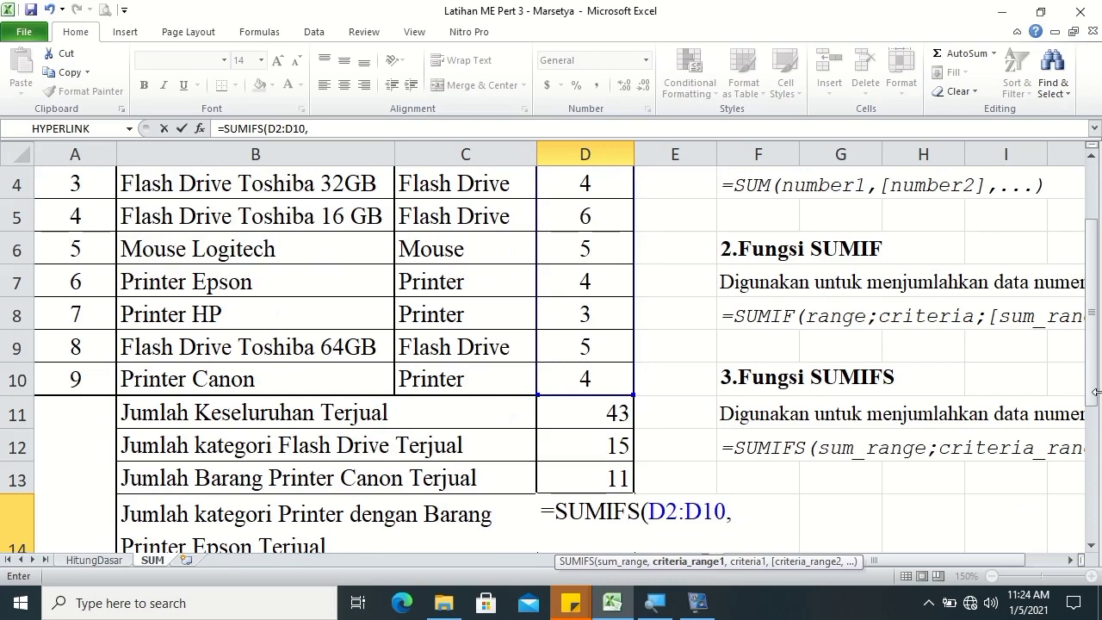
Add the condition that category C2:C10 equals "Printer".
left_click_drag(1092, 320, 1094, 258)
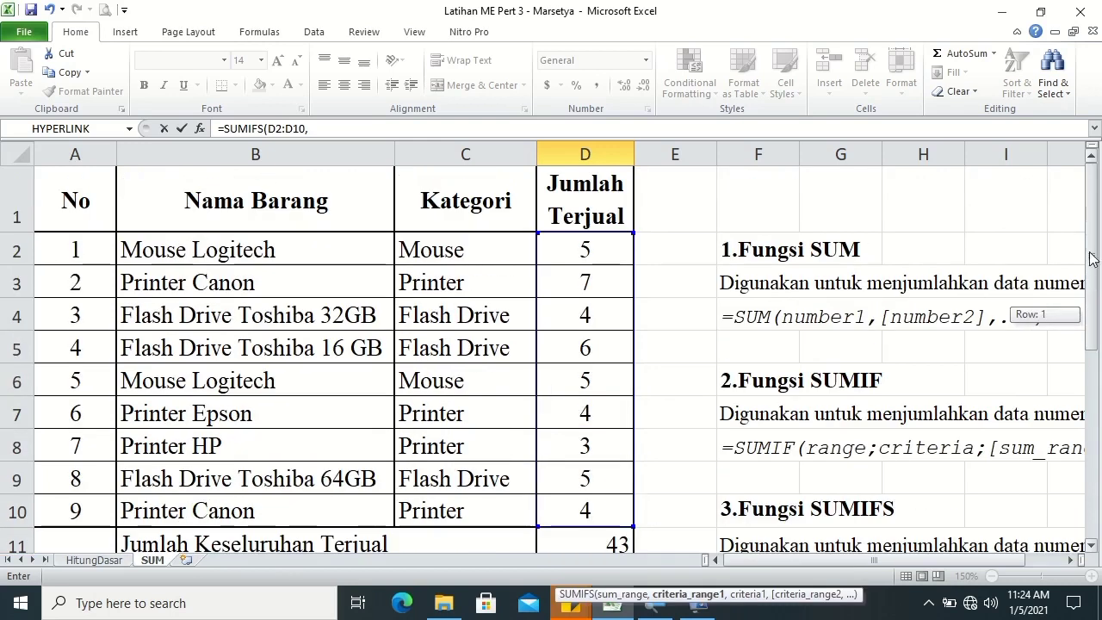
left_click(488, 259)
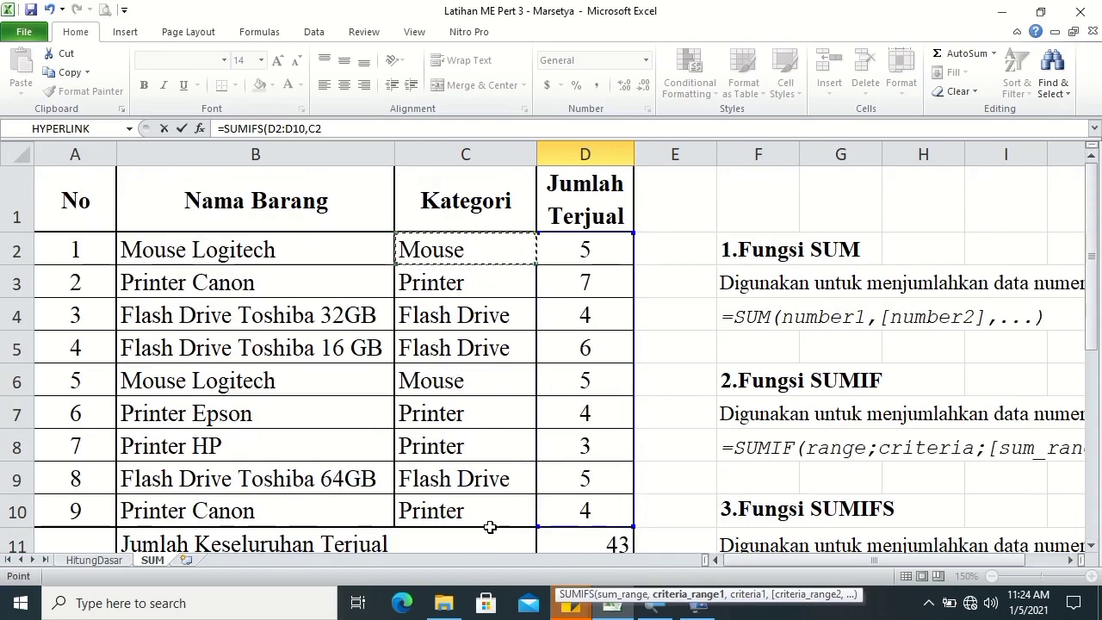
left_click_drag(488, 259, 485, 514)
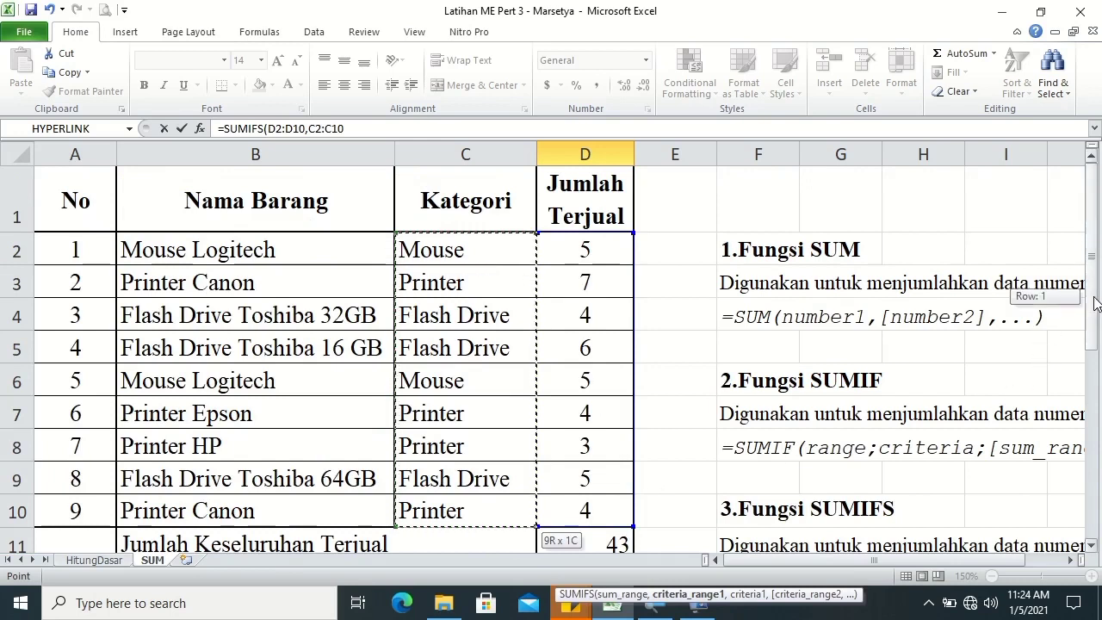
left_click_drag(1092, 290, 1095, 385)
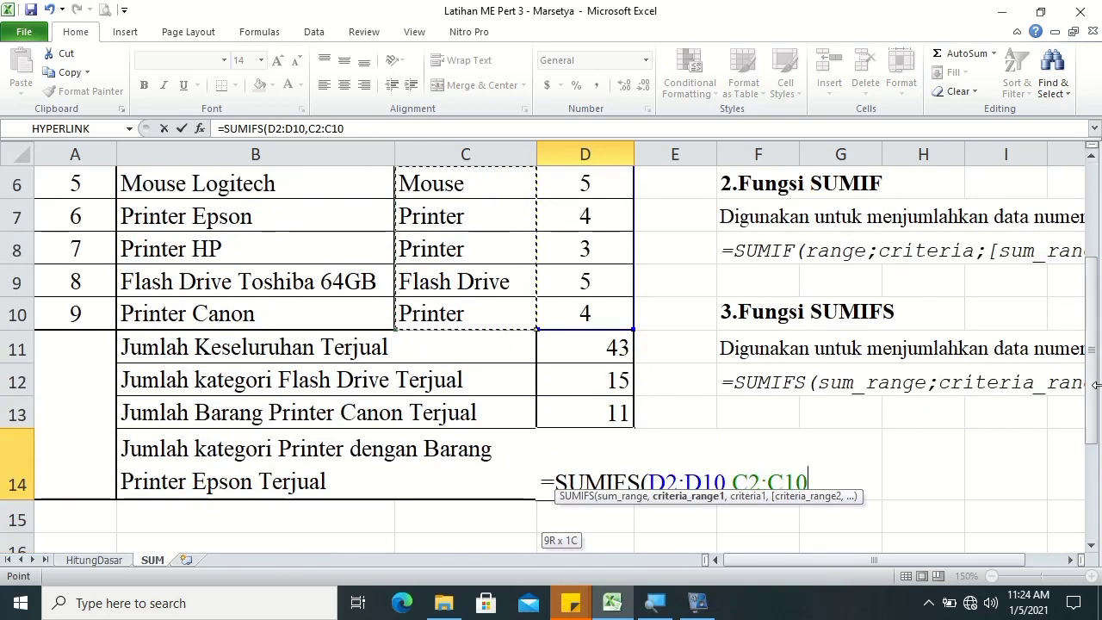
type(",")
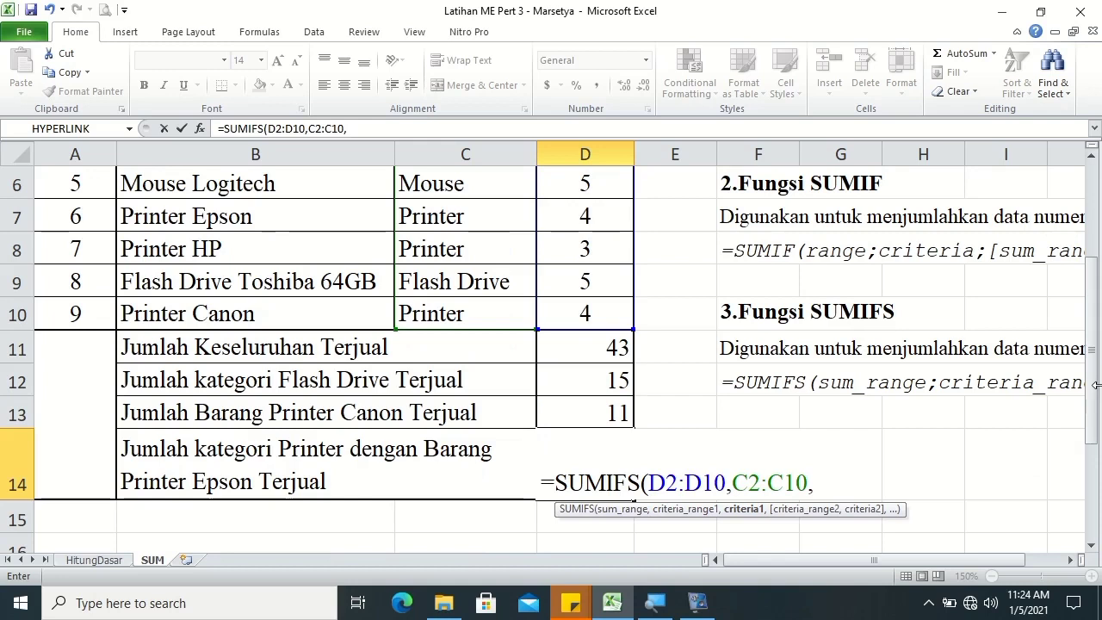
type("\"Pr")
type("inter\"")
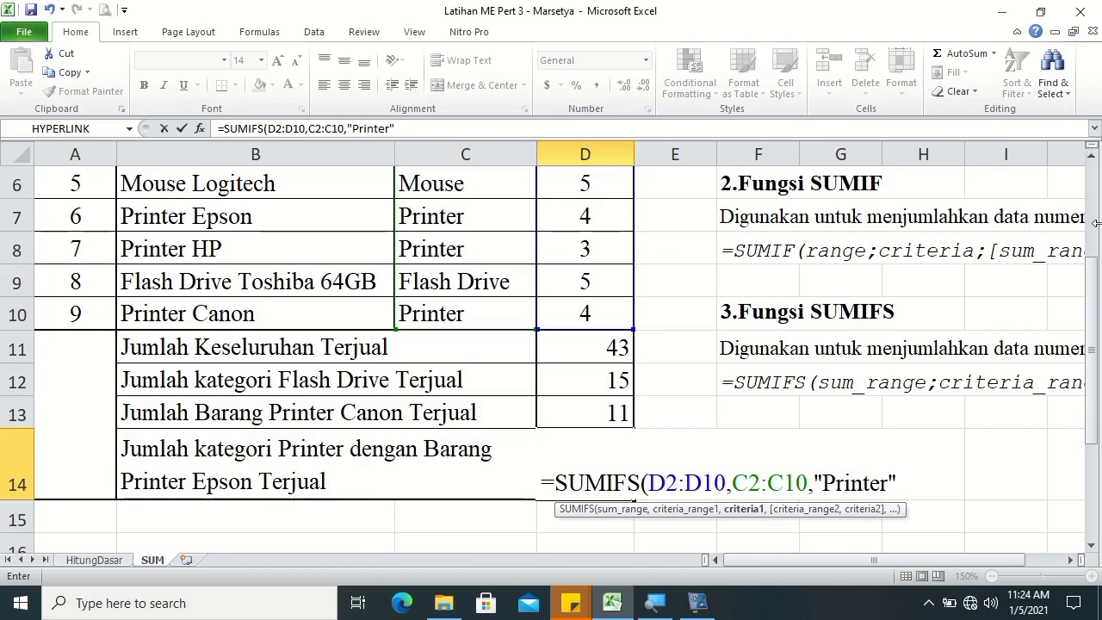
type(",")
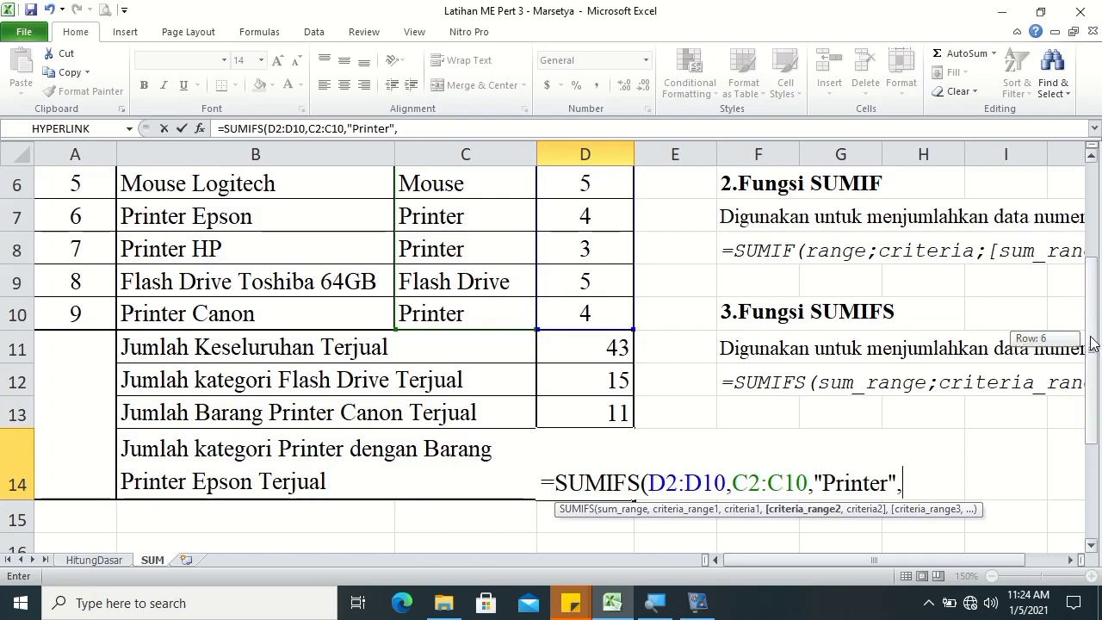
Add the condition that item B2:B10 equals "Printer Epson", giving a total of 4.
left_click_drag(1093, 344, 1092, 225)
left_click(313, 246)
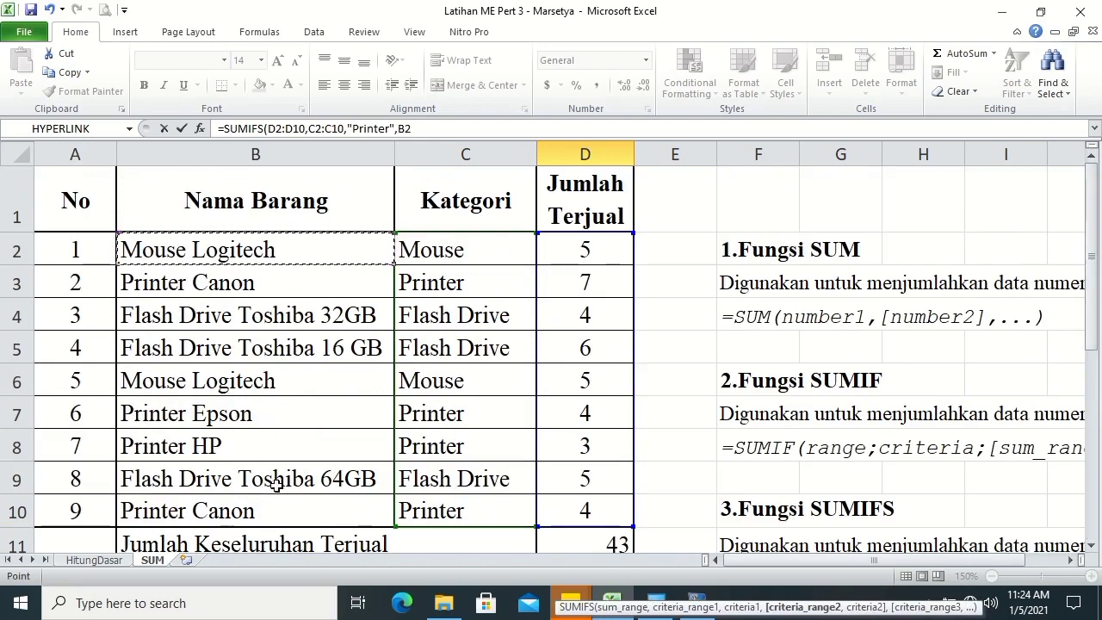
left_click_drag(313, 245, 290, 511)
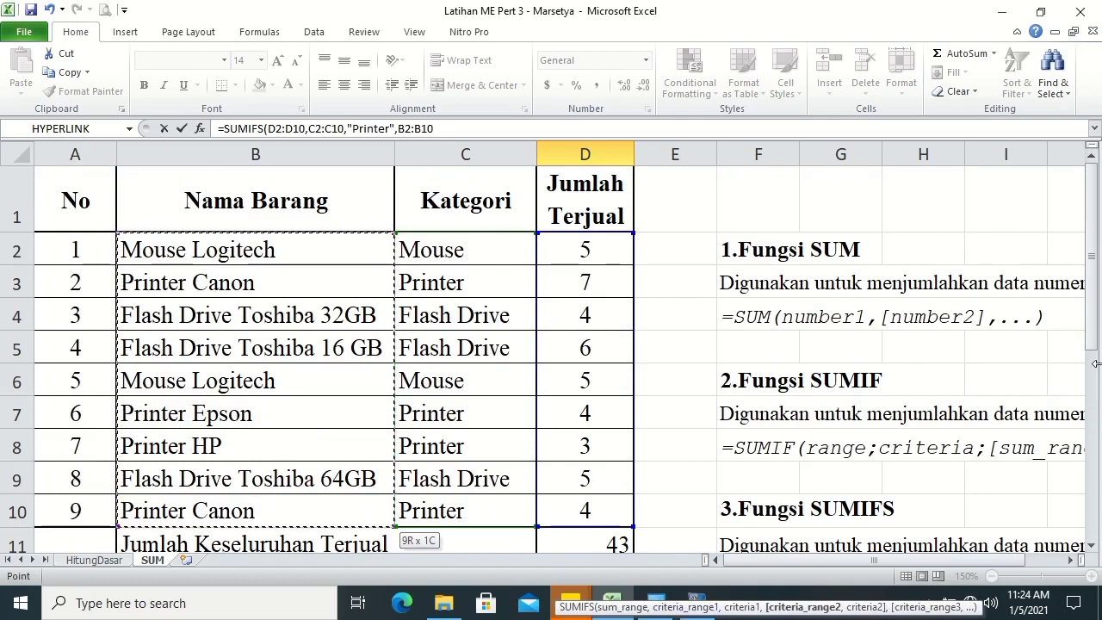
left_click_drag(1094, 302, 1096, 465)
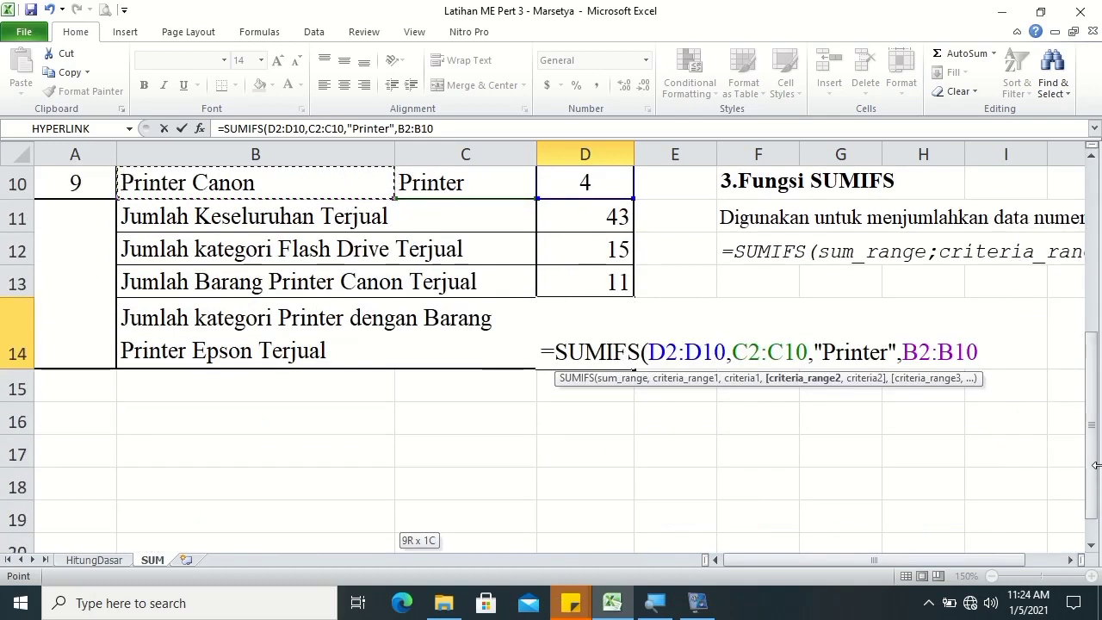
type(",")
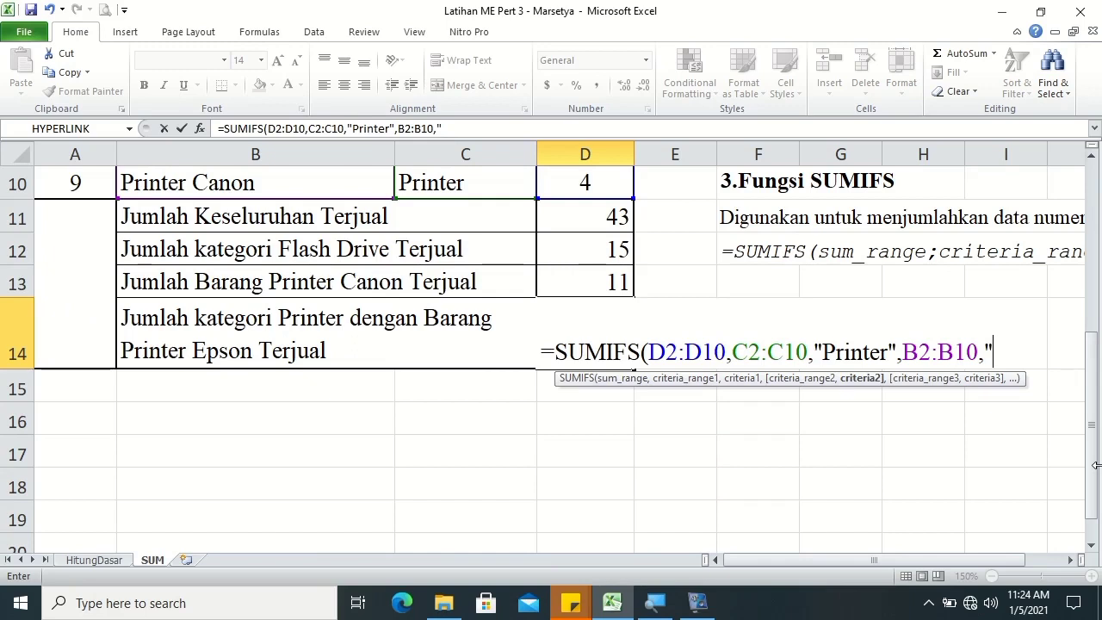
type("Pr")
type("im")
key("BackSpace")
type("nter")
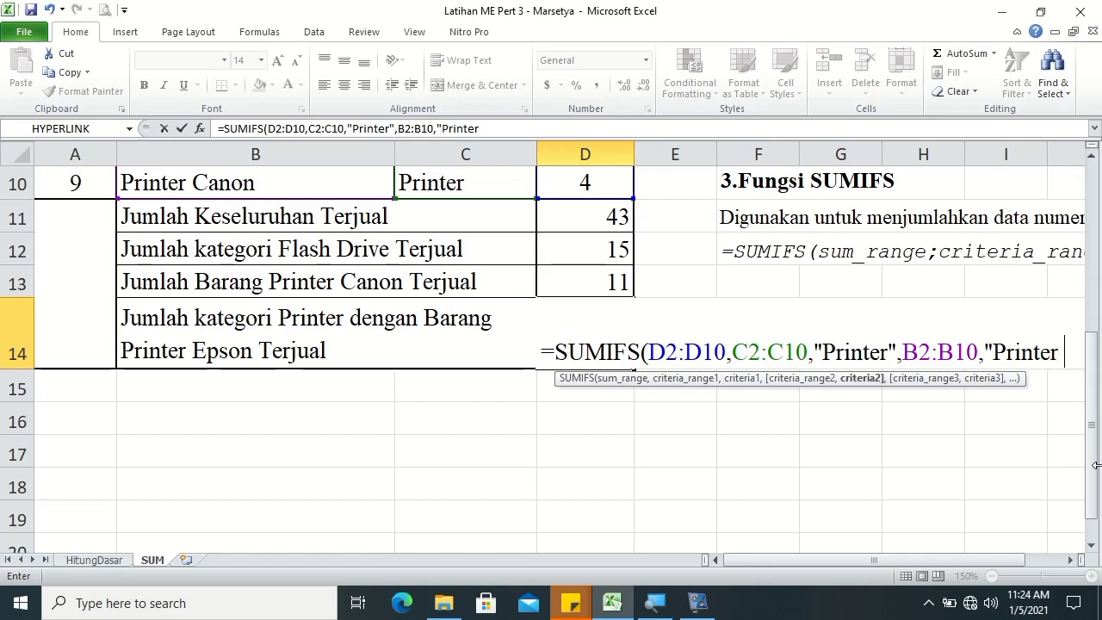
type(" Epson")
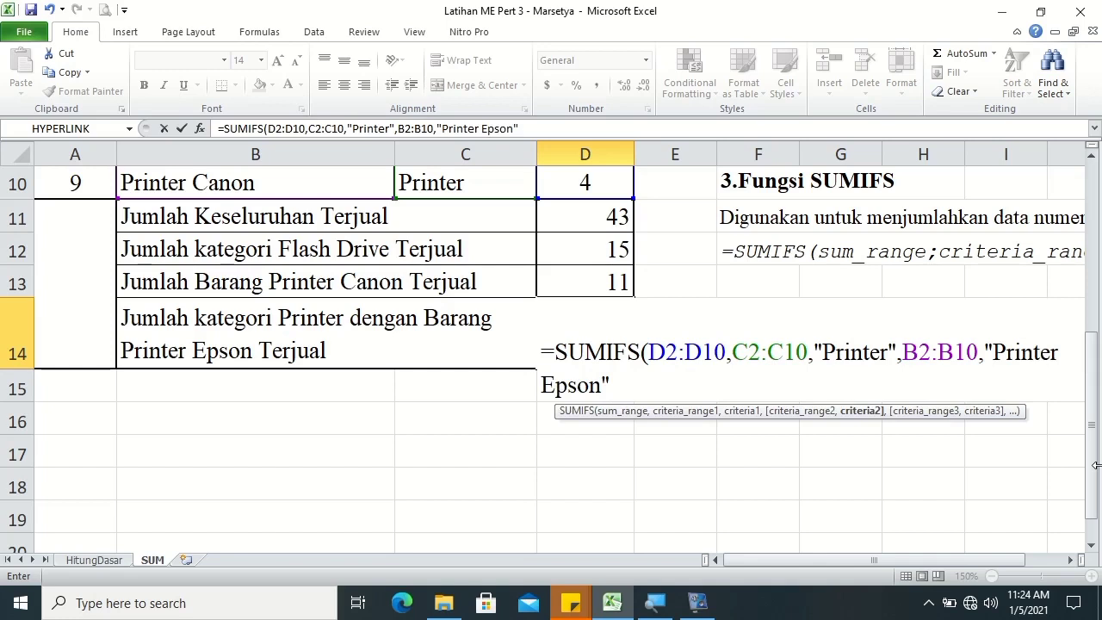
key("Return")
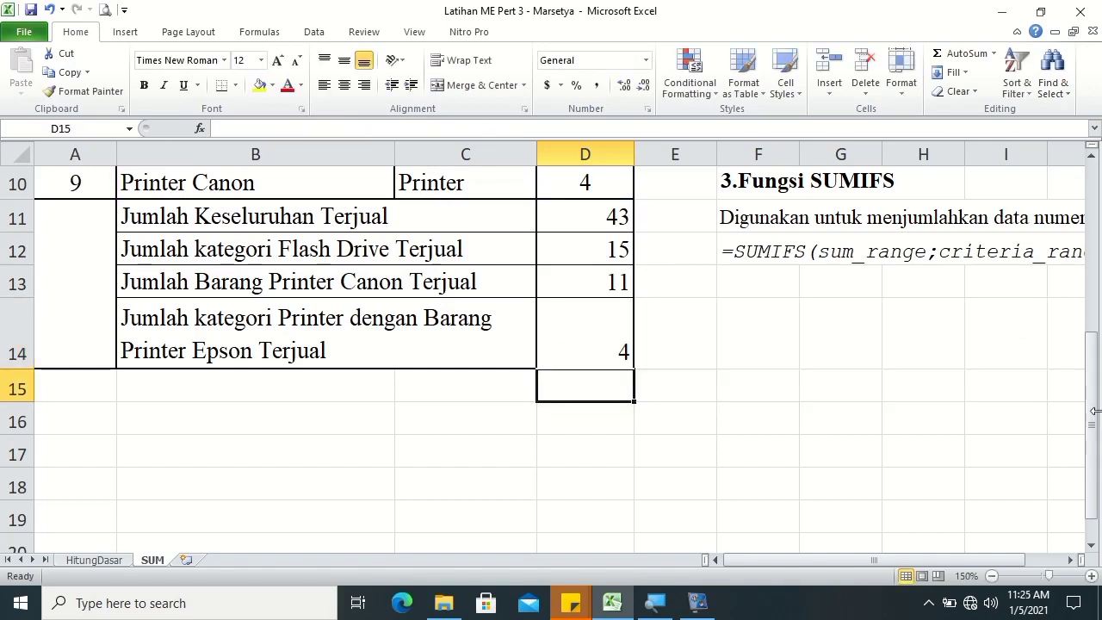
left_click_drag(1095, 412, 1094, 379)
mouse_move(566, 279)
left_mouse_down()
mouse_move(574, 365)
mouse_move(559, 384)
left_mouse_up()
left_click(344, 85)
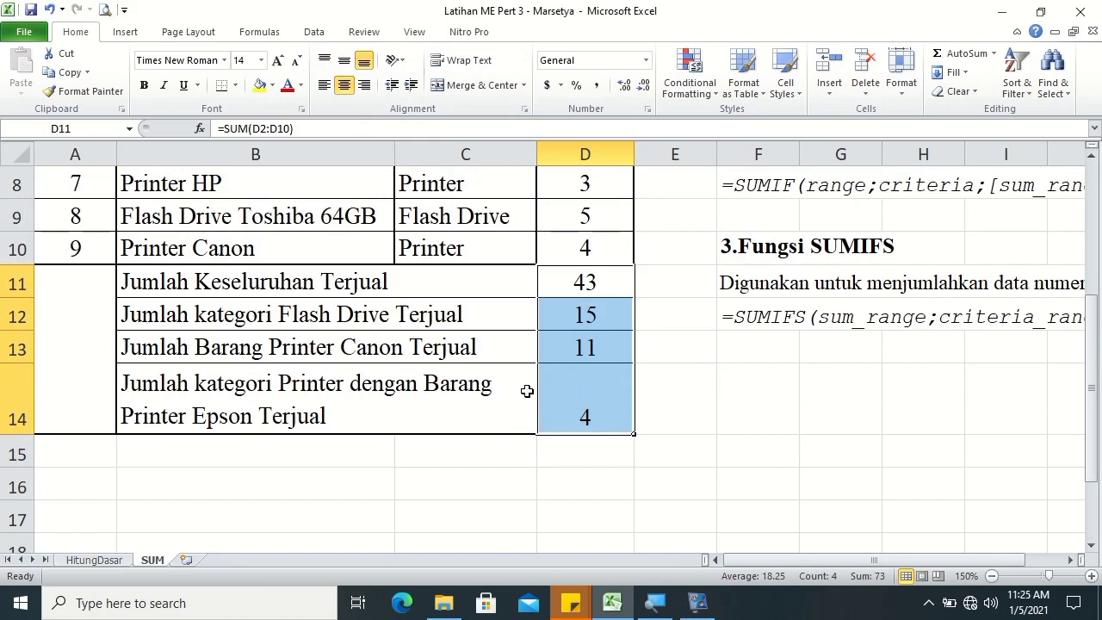
left_click(608, 303)
left_click(592, 394)
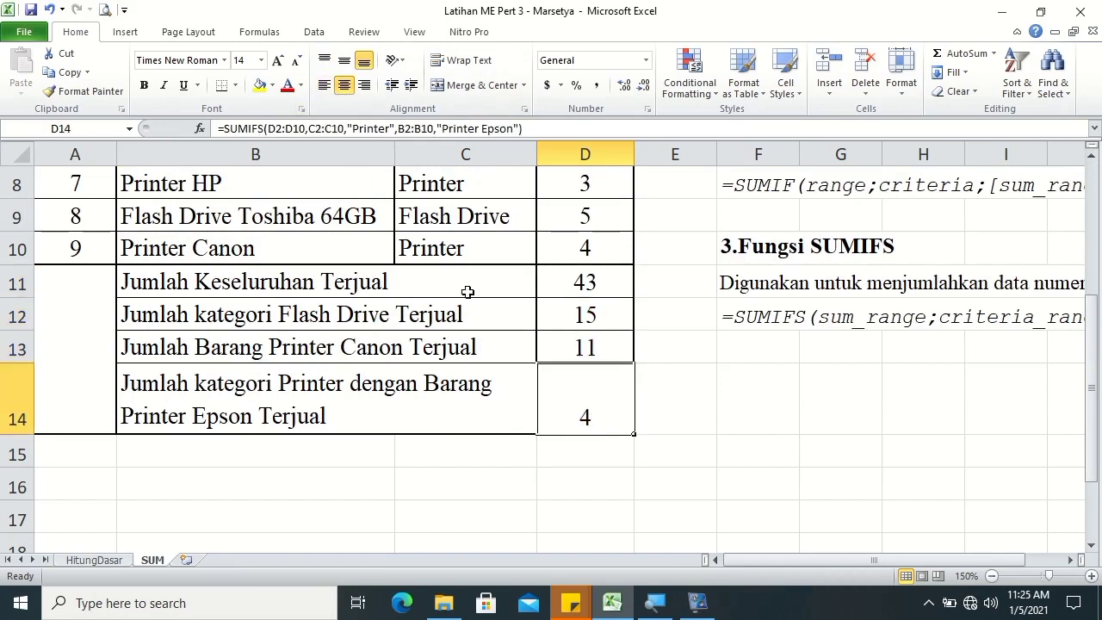
left_click(347, 67)
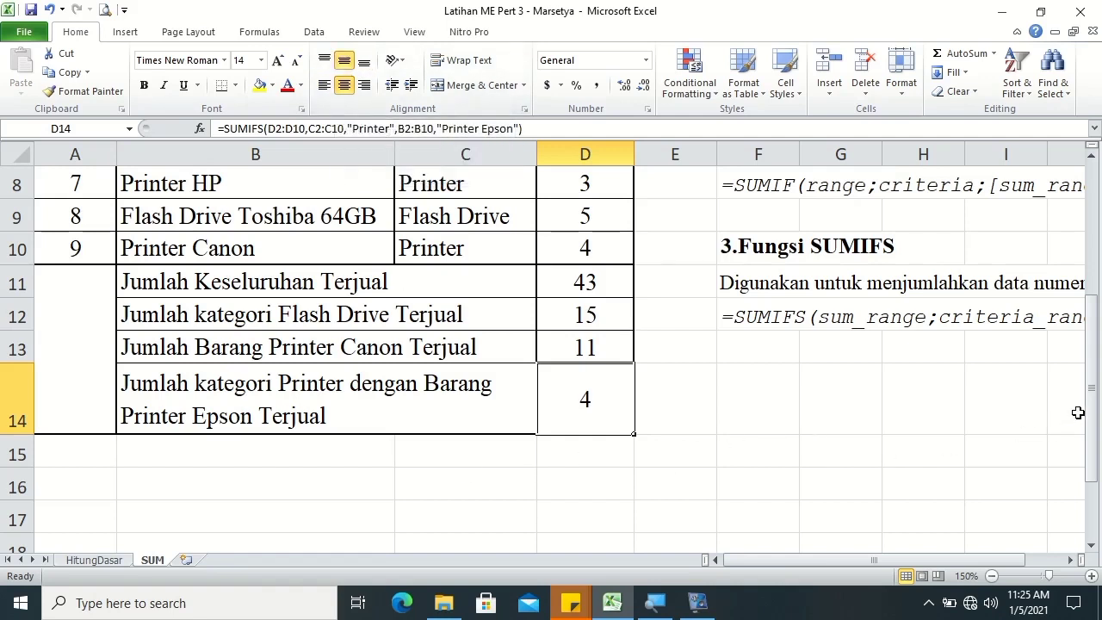
left_click_drag(1095, 422, 1095, 422)
left_click_drag(1083, 361, 1080, 283)
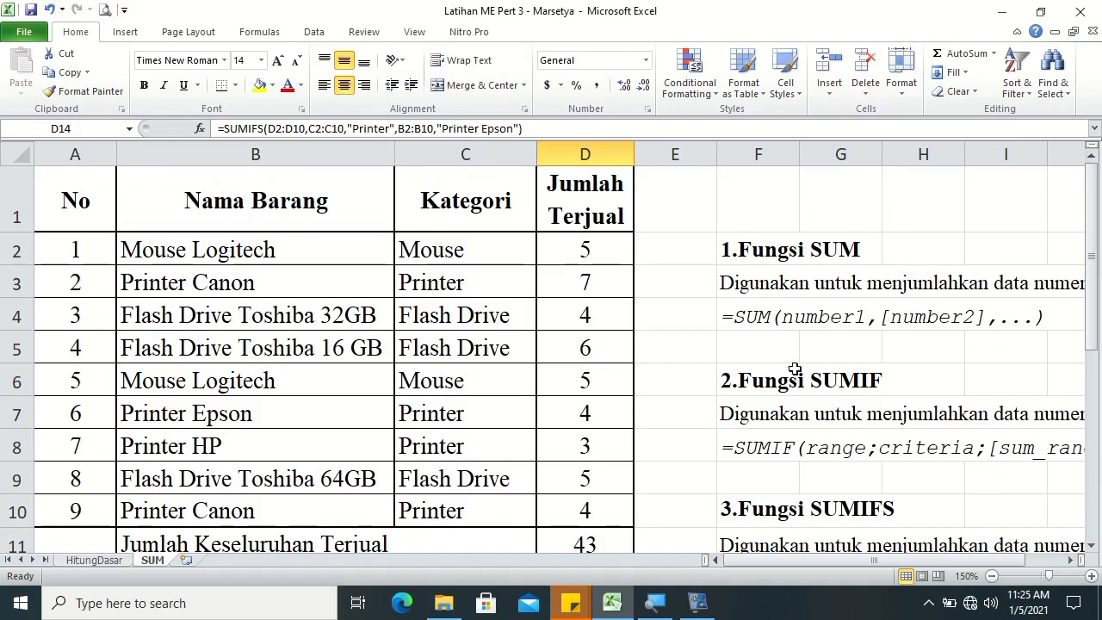
scroll(1033, 362, "down", 1)
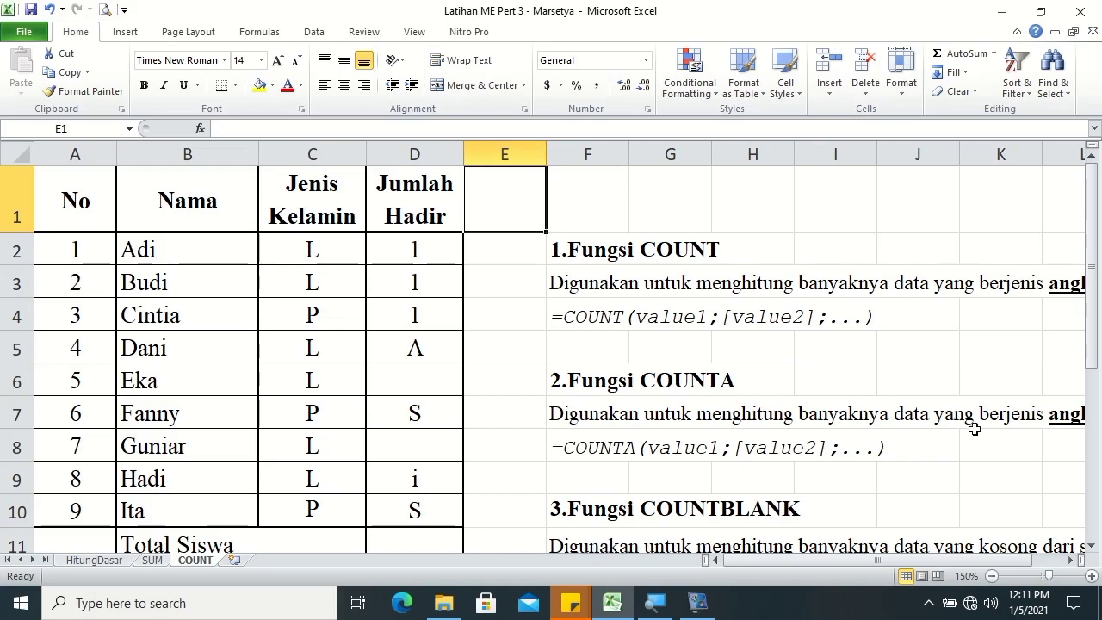
Scroll through the COUNT sheet's attendance table, its total rows and the COUNT function notes.
left_click(1092, 547)
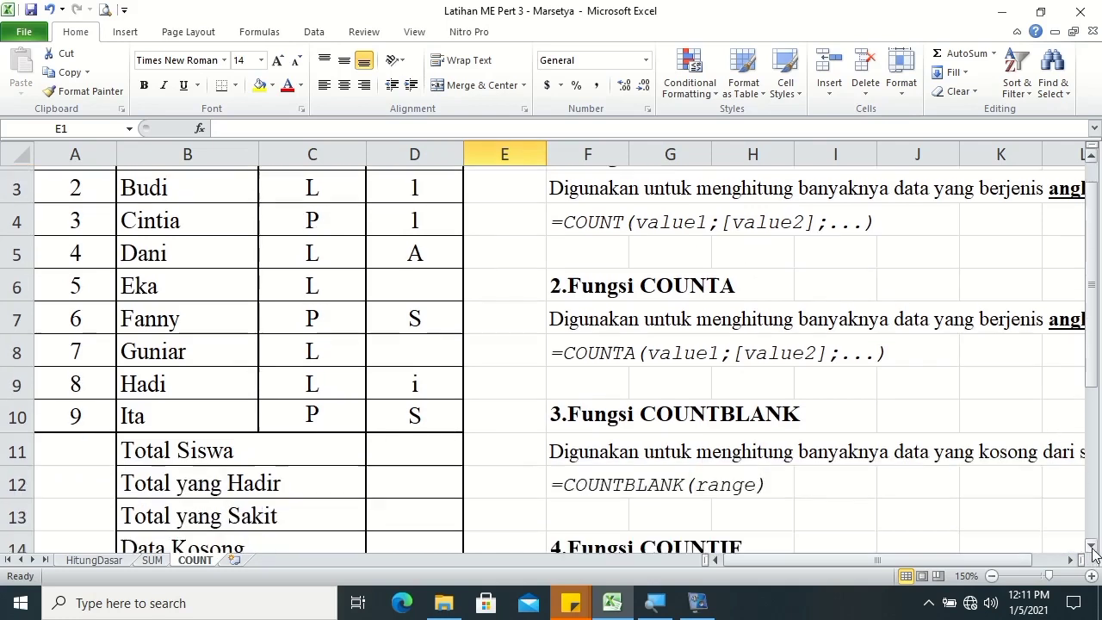
left_click(1092, 547)
left_click(1091, 547)
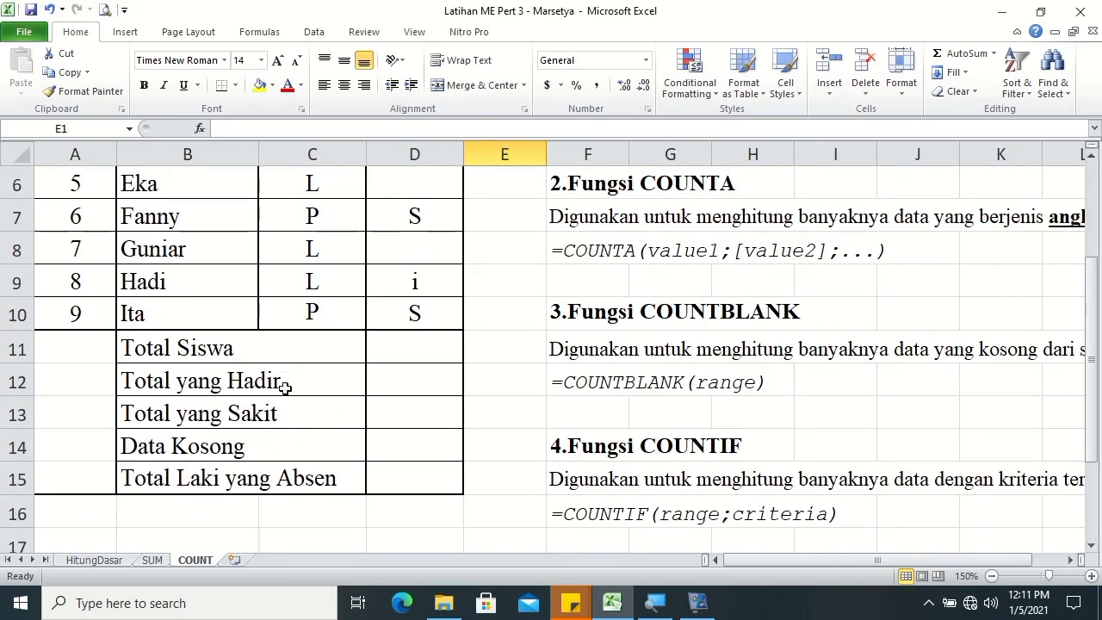
left_click_drag(805, 562, 823, 564)
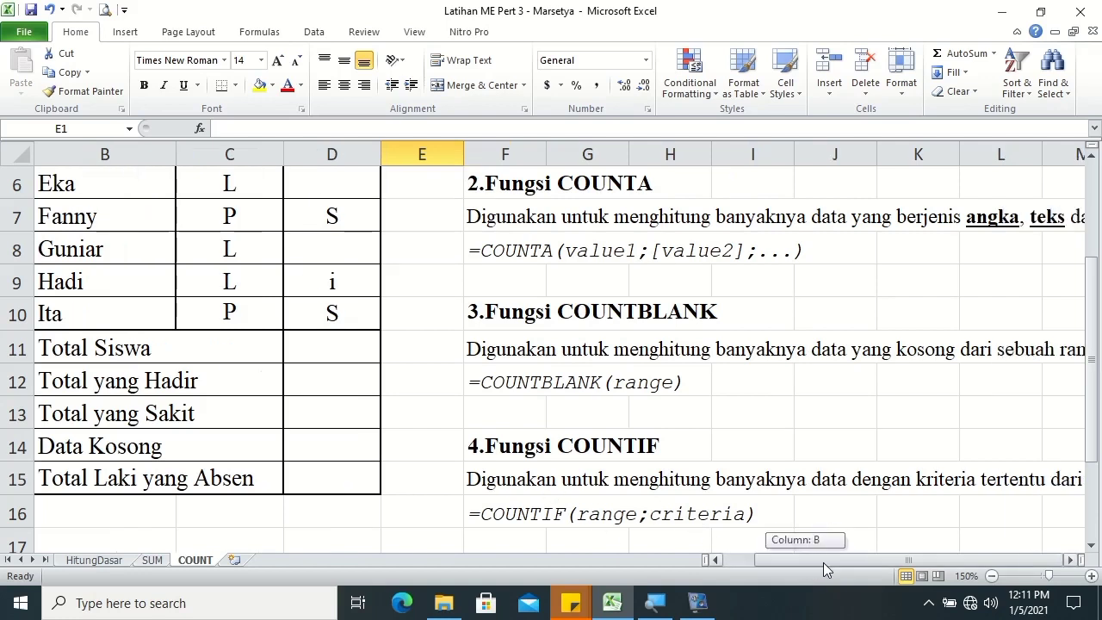
left_click(1091, 158)
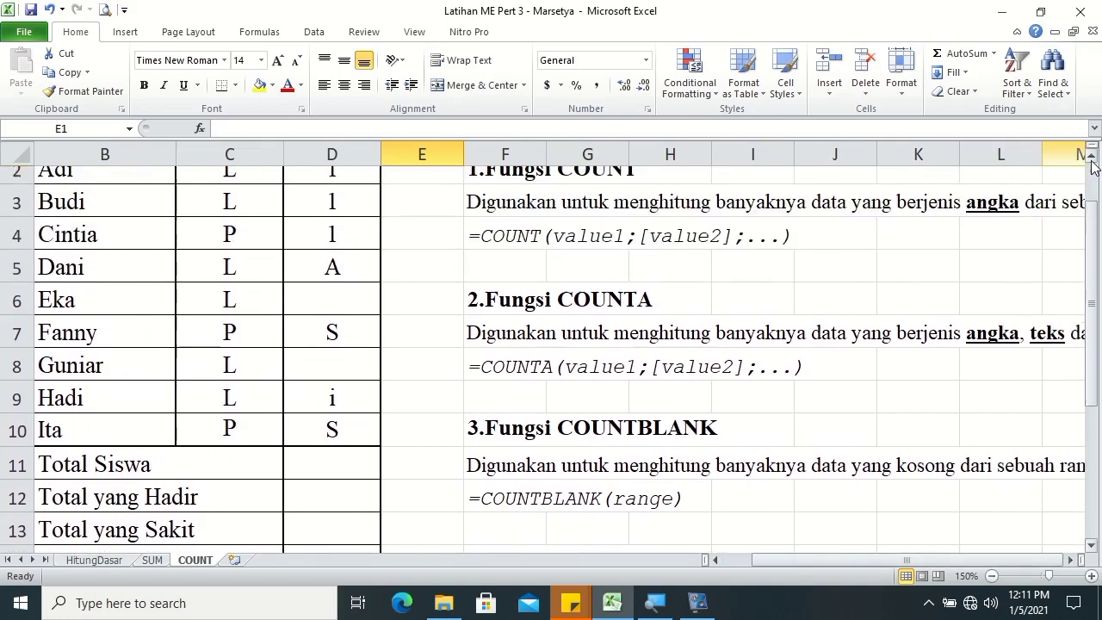
left_click(1091, 162)
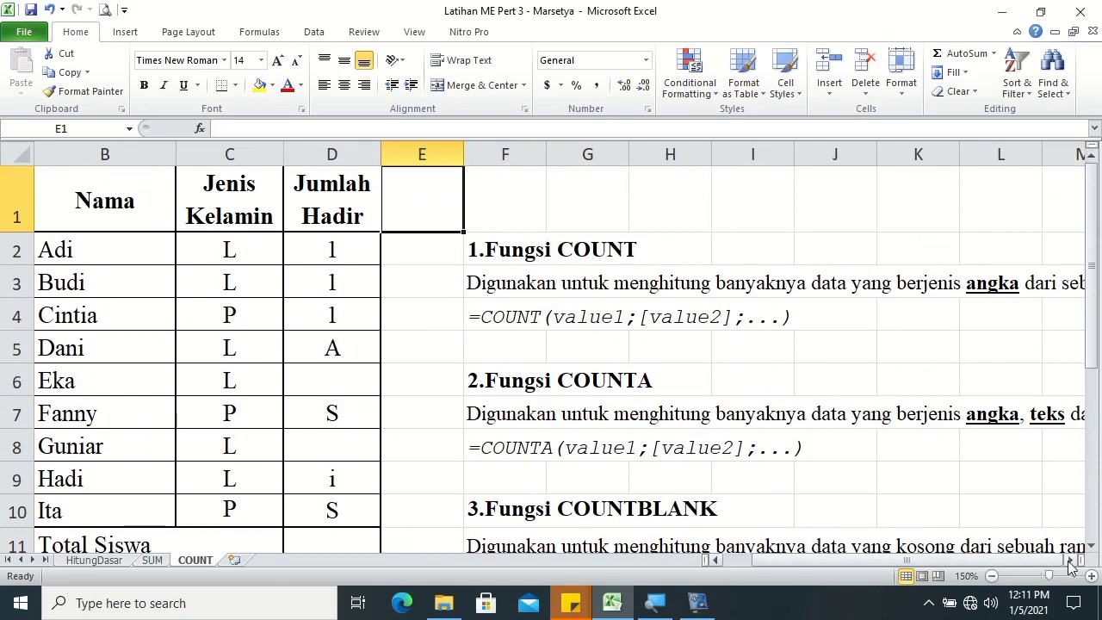
left_click(1070, 560)
left_click(1069, 561)
left_click(1070, 561)
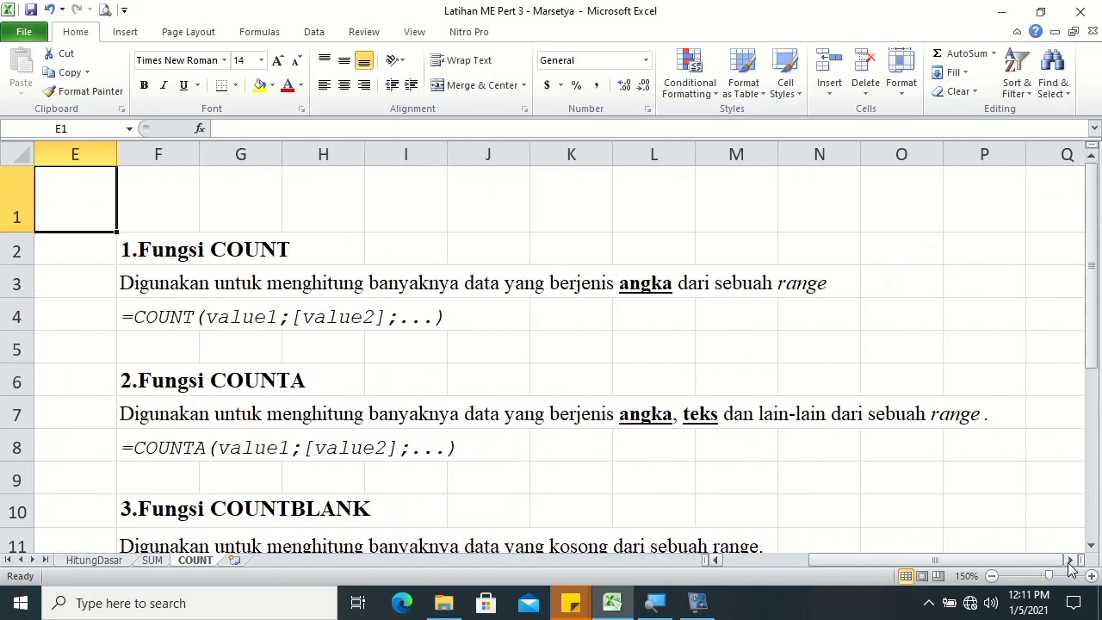
left_click(1091, 545)
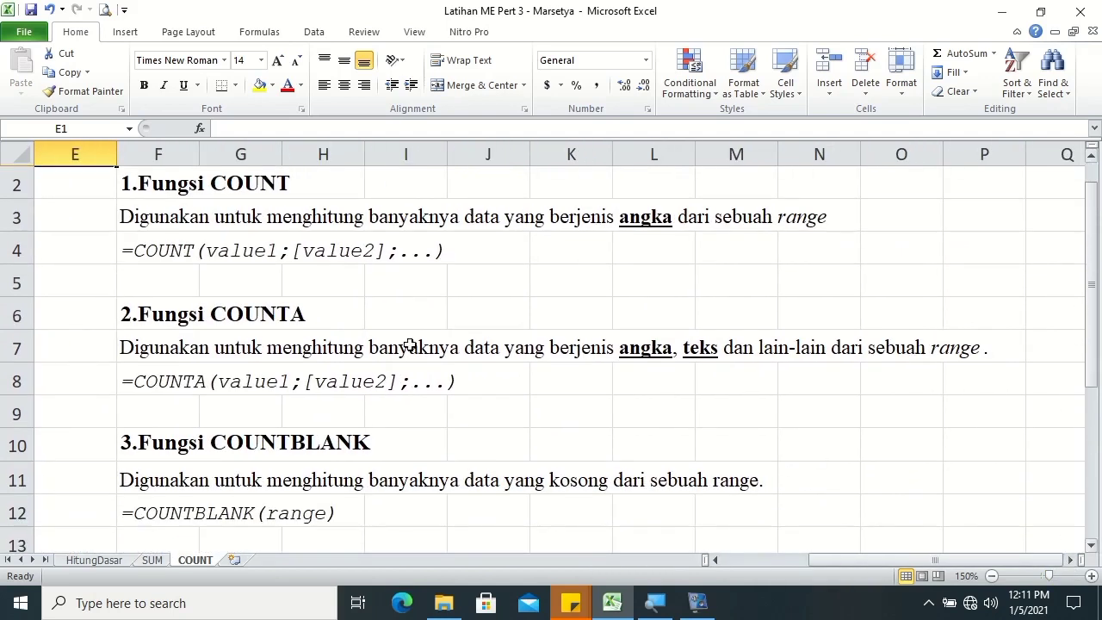
left_click(132, 188)
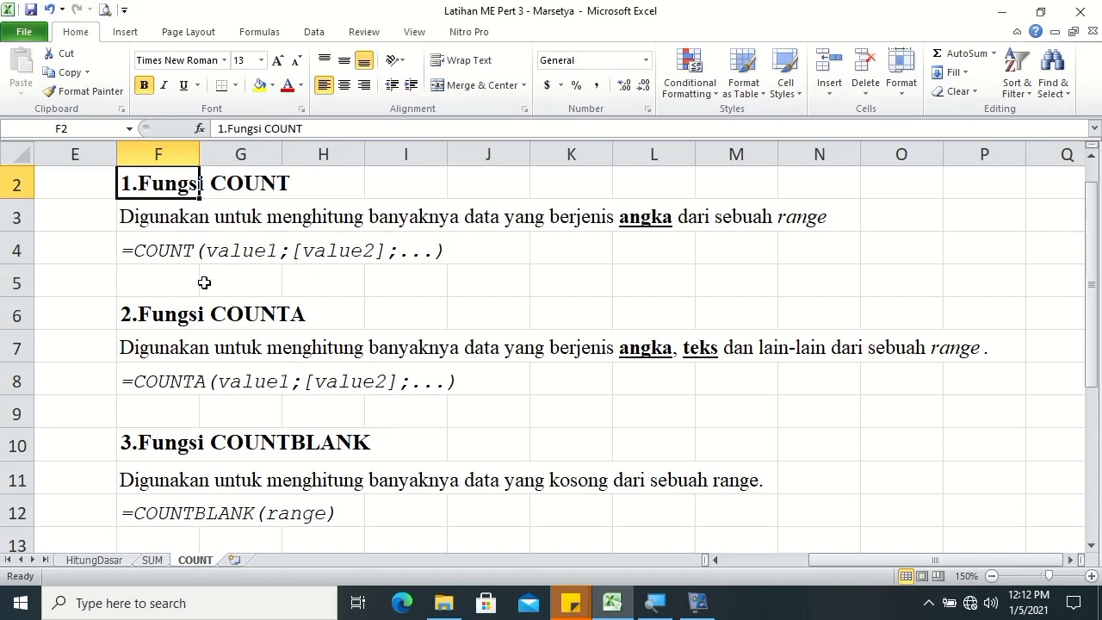
left_click(110, 318)
left_click(134, 316)
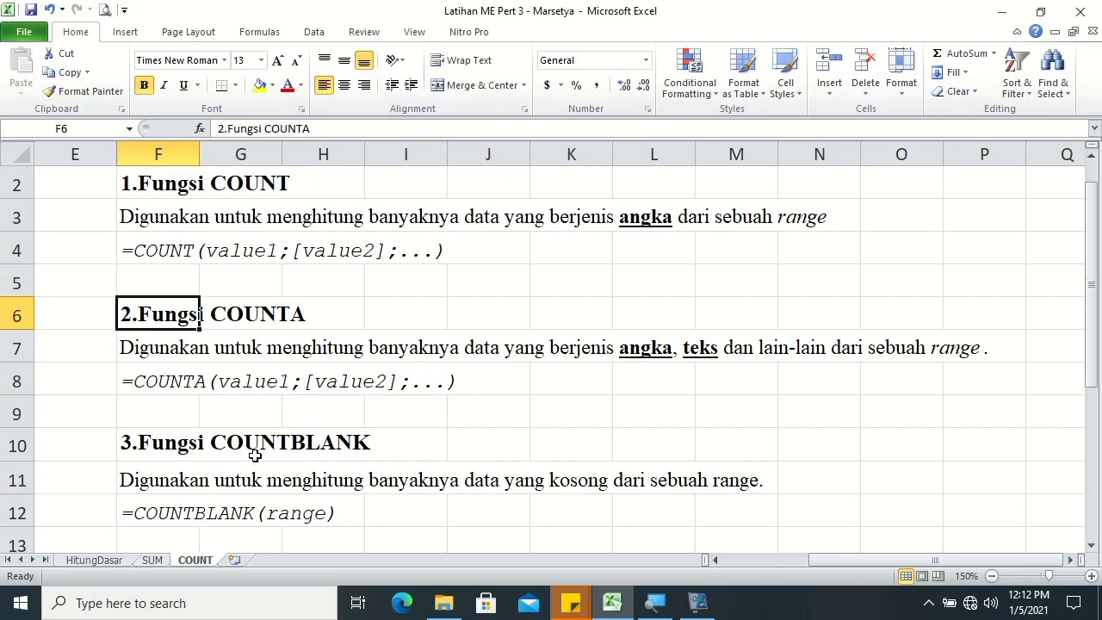
left_click(125, 439)
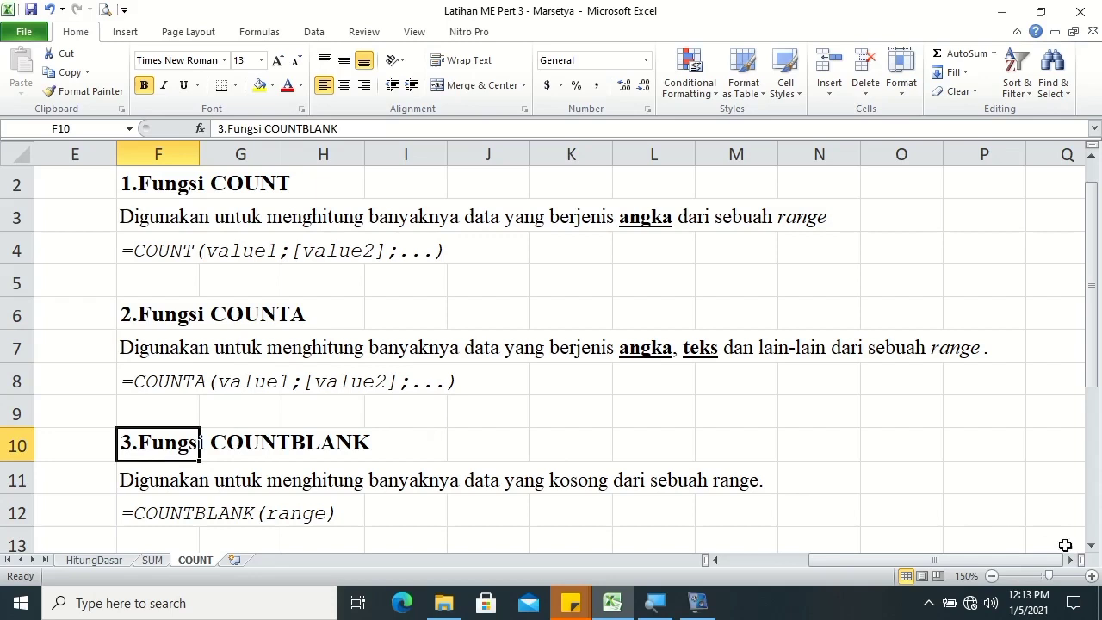
scroll(1091, 551, "down", 1)
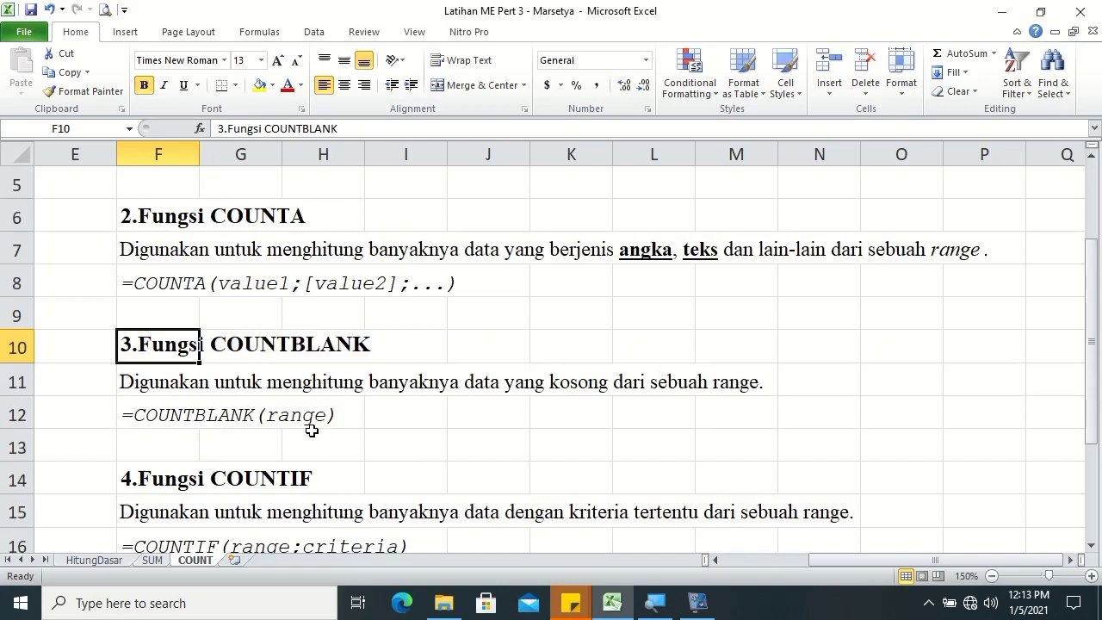
left_click(138, 478)
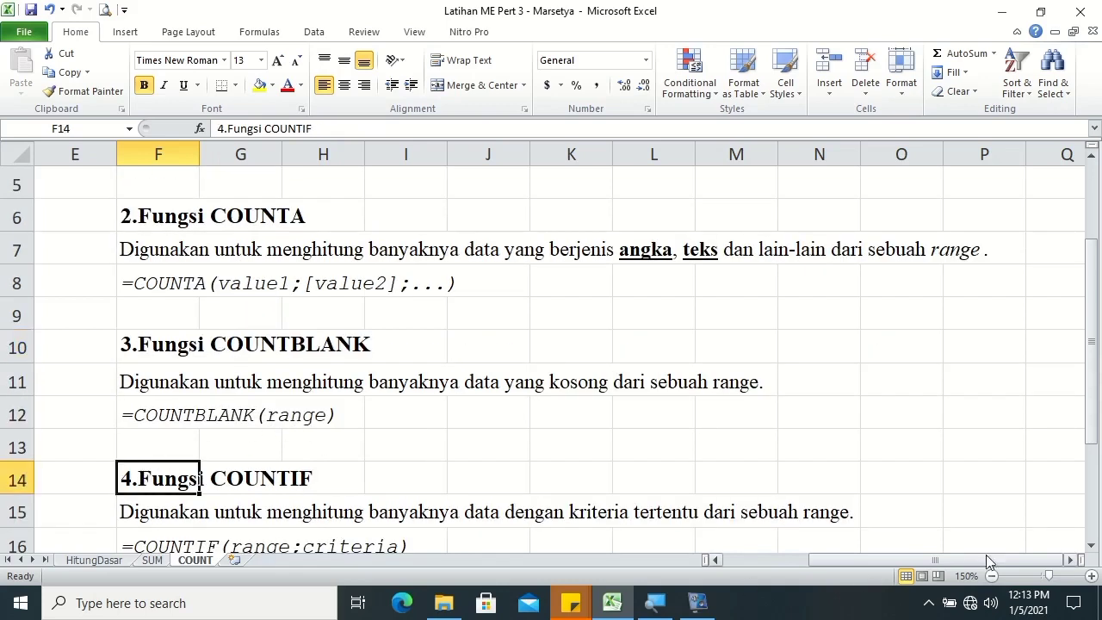
left_click(1091, 546)
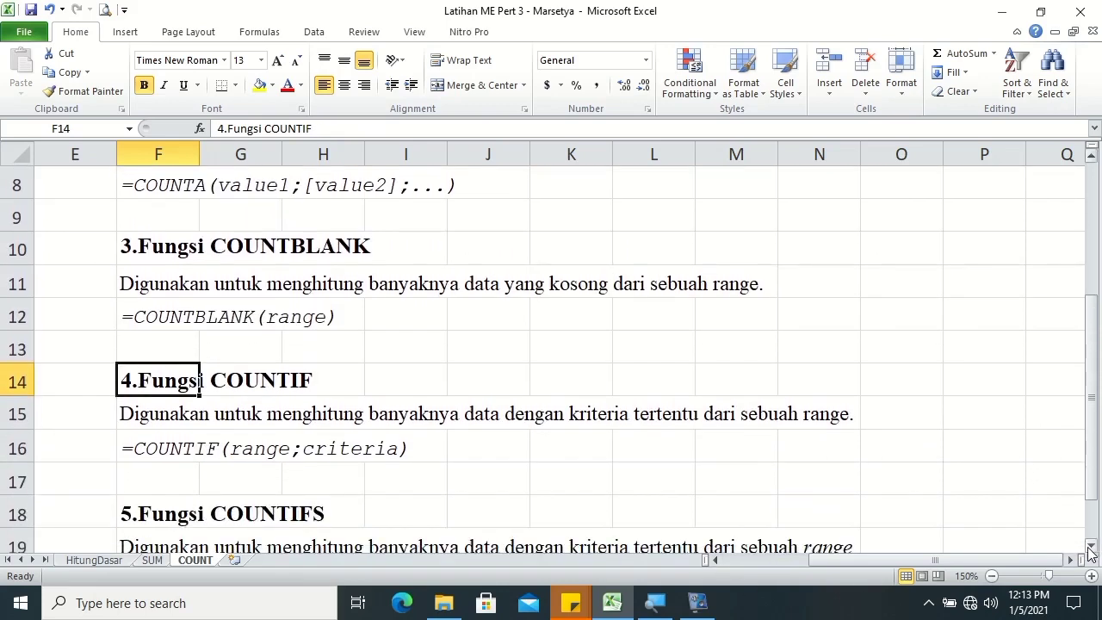
scroll(258, 381, "up", 1)
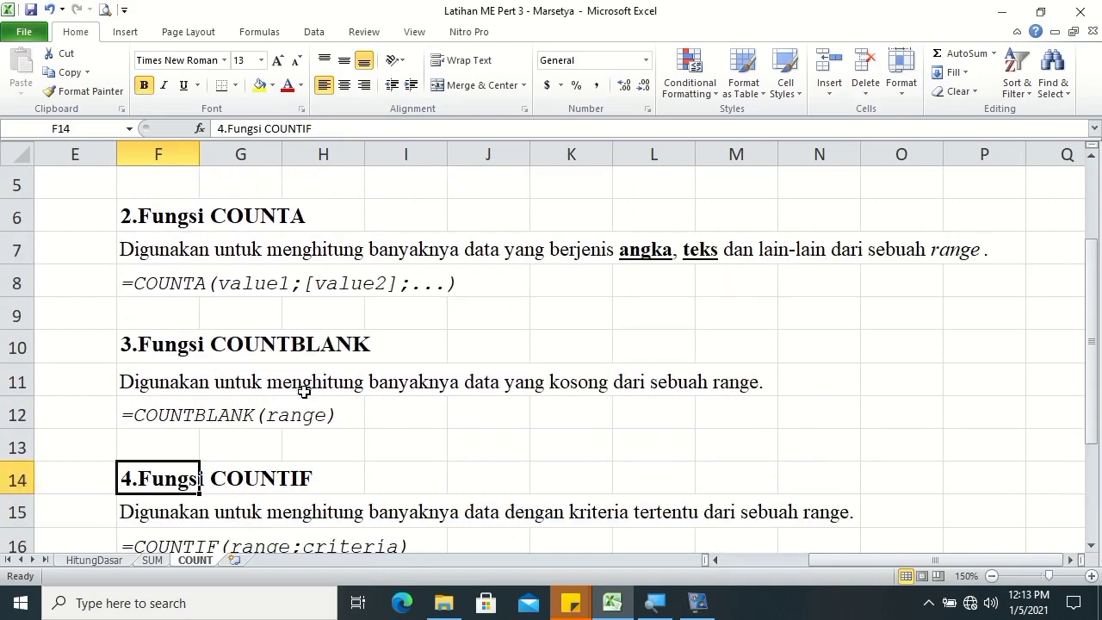
scroll(1095, 556, "down", 3)
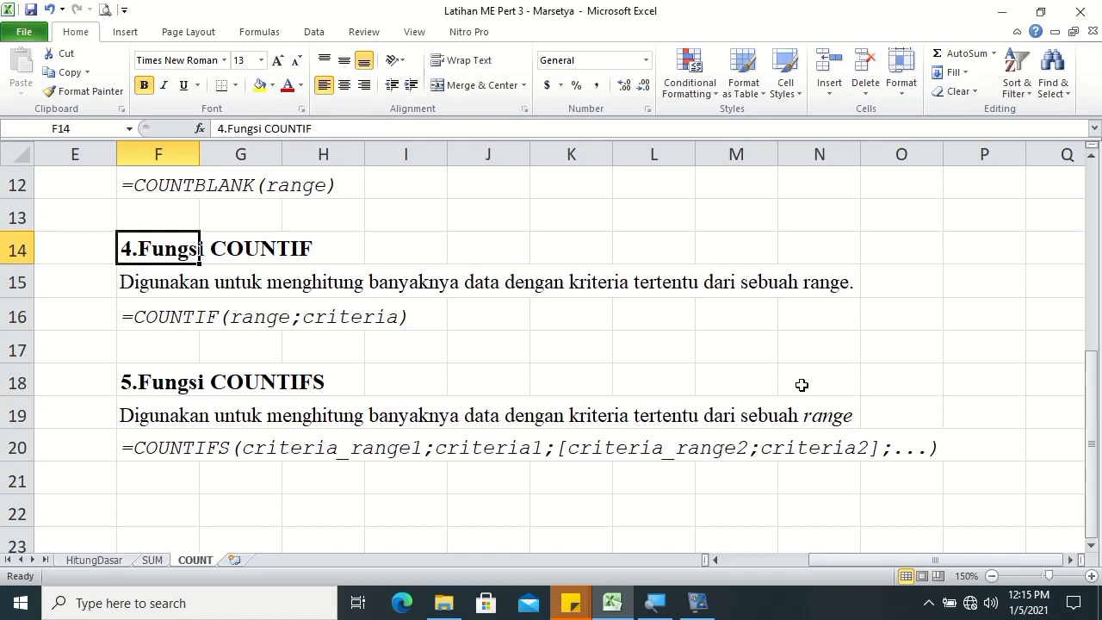
Review the Jumlah Hadir entries in the attendance column, including the blank one.
mouse_move(1091, 398)
left_mouse_down()
mouse_move(1087, 245)
mouse_move(1089, 456)
left_mouse_up()
left_click_drag(979, 560, 893, 561)
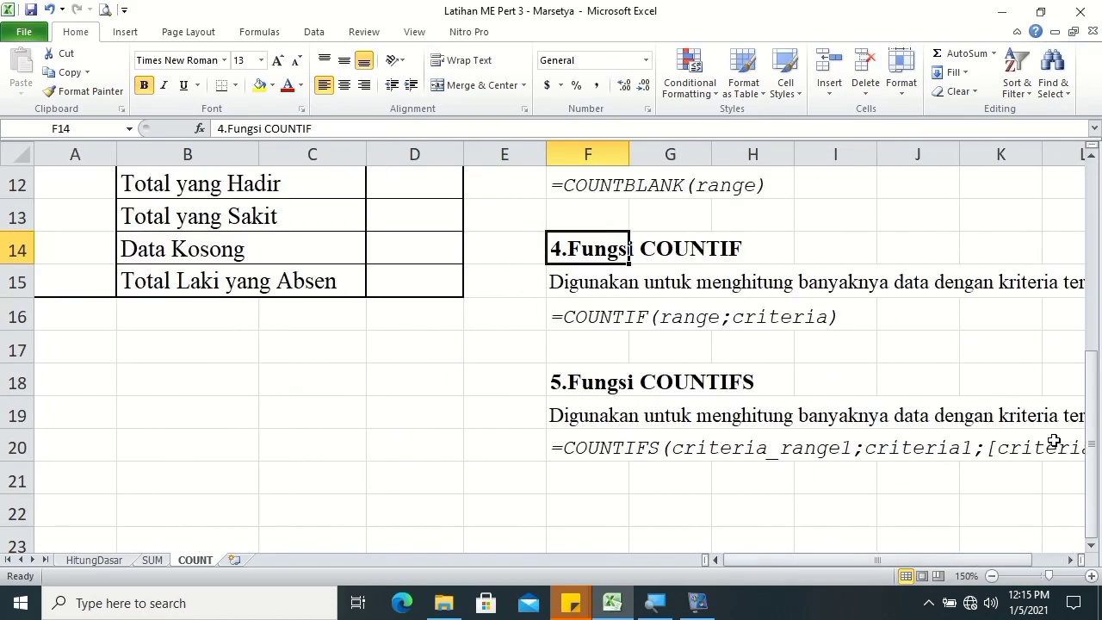
left_click_drag(1087, 442, 1091, 359)
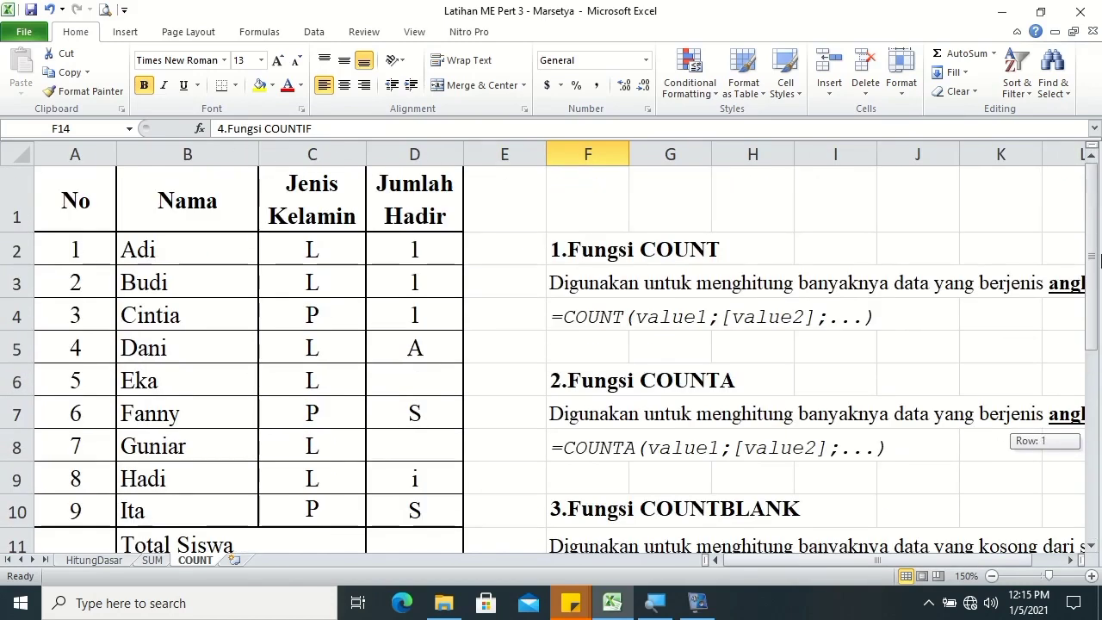
left_click(422, 245)
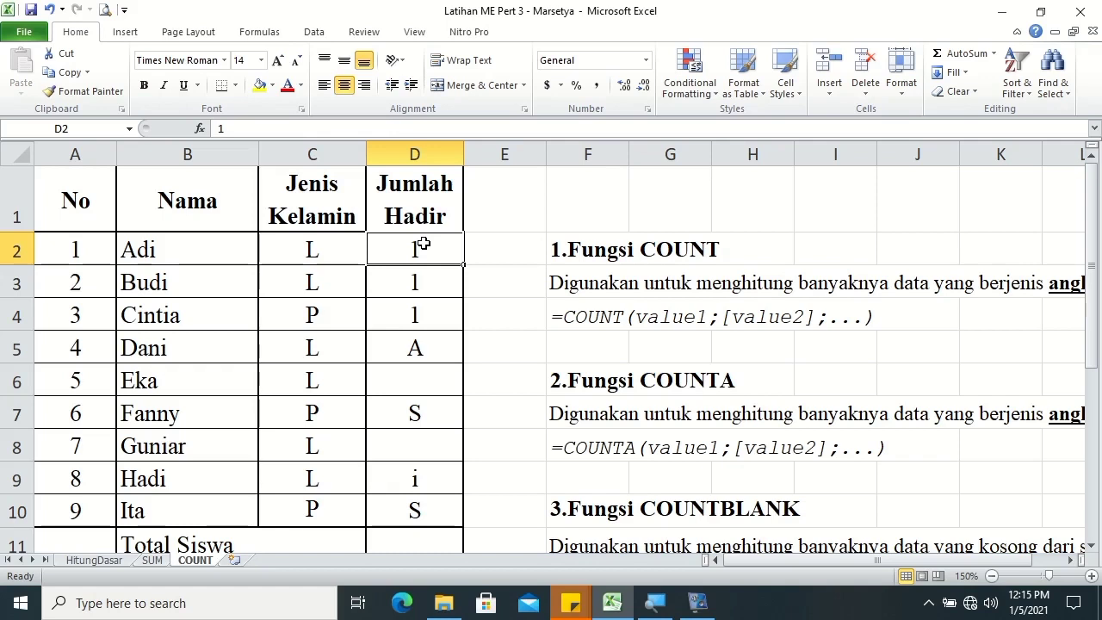
key("Down")
key("Down")
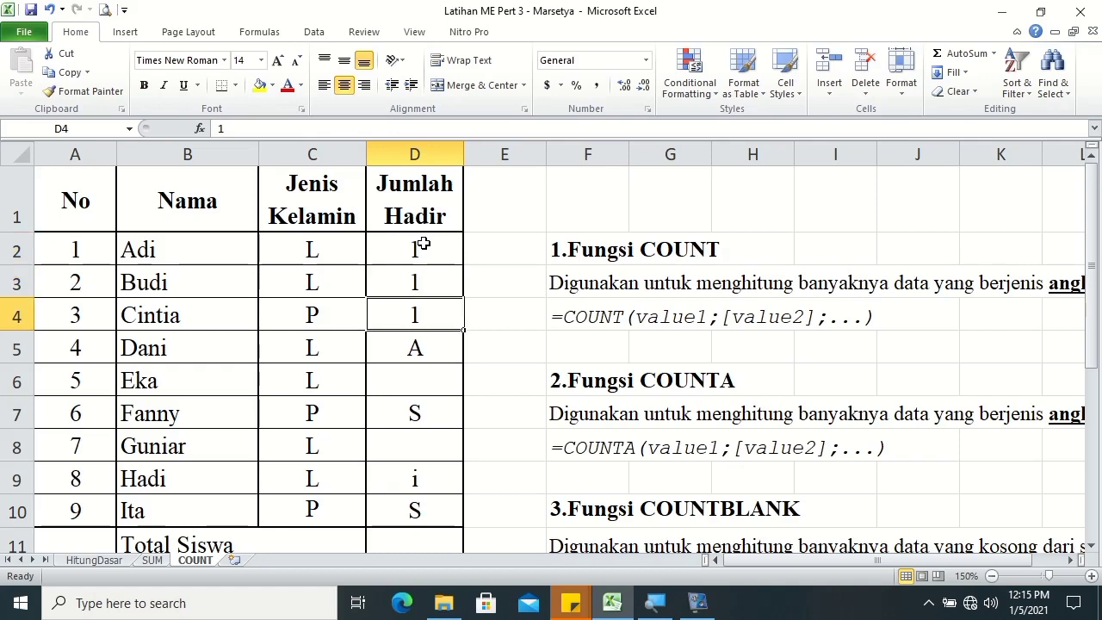
key("Down")
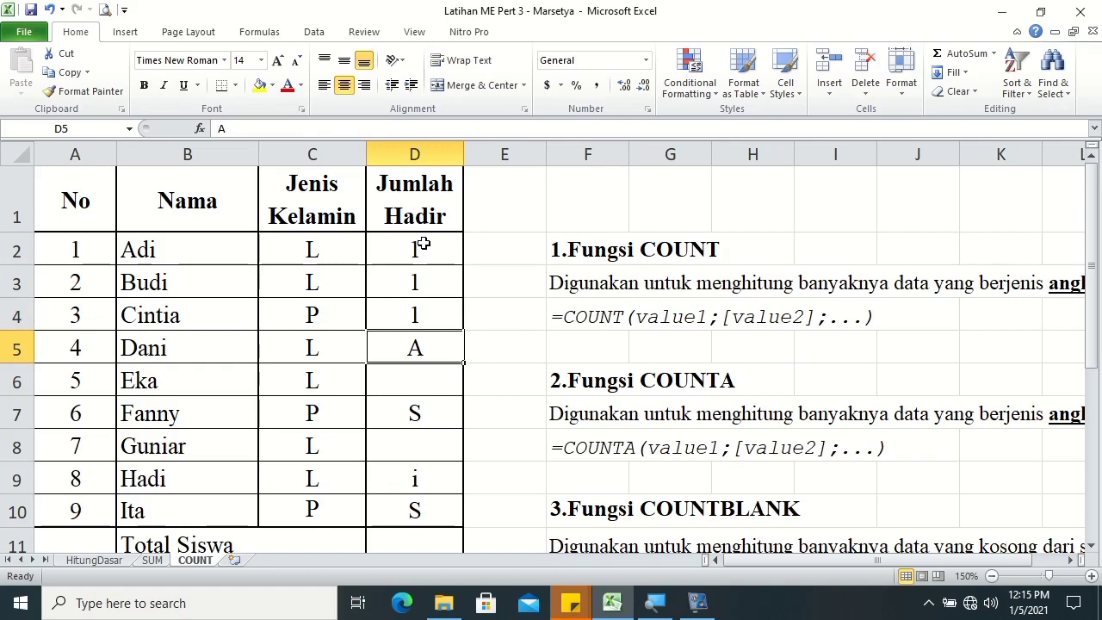
key("Down")
key("Down")
key("Down")
key("Down")
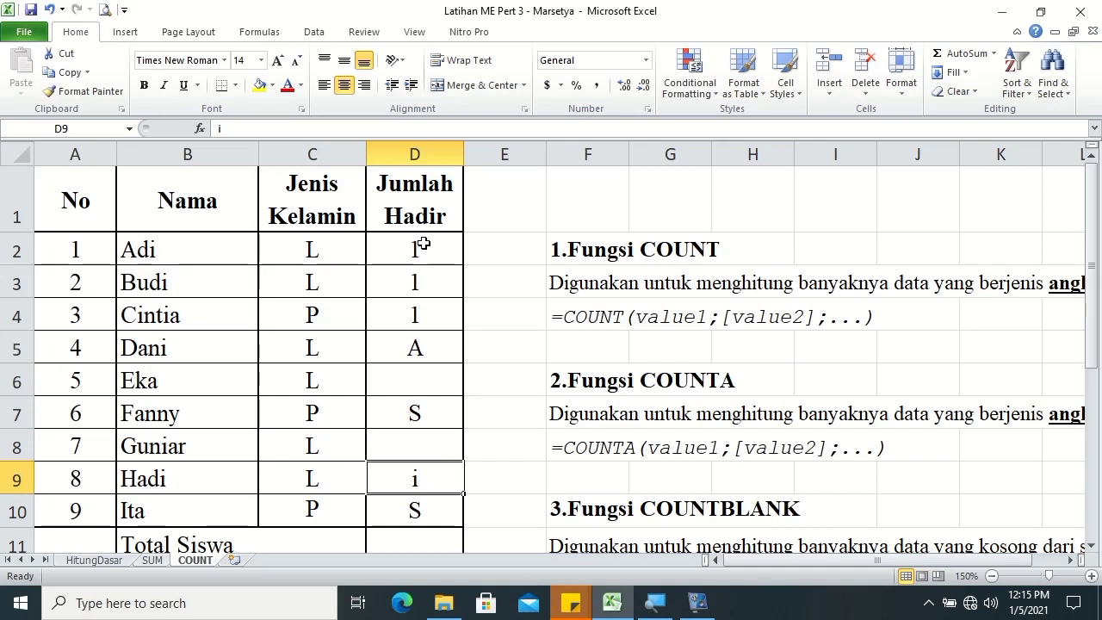
scroll(422, 245, "down", 1)
key("Up")
key("Up")
key("Up")
key("Up")
key("Up")
Start a formula with = in the Total Siswa cell D11.
key("Down")
key("Down")
key("Down")
key("Down")
key("Down")
key("Down")
key("Down")
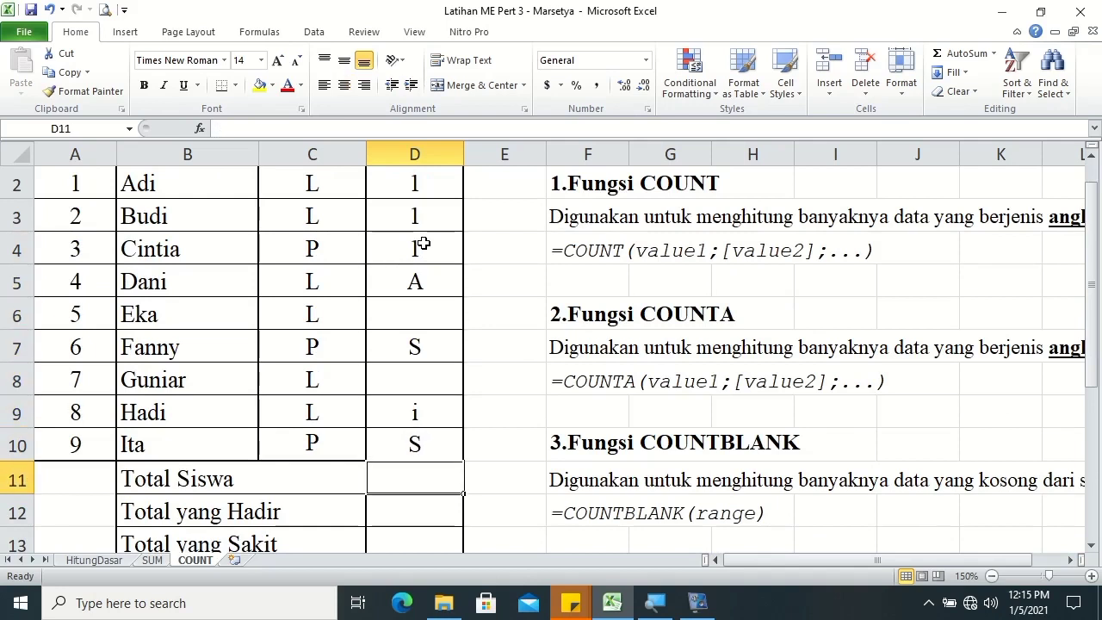
left_click(1091, 547)
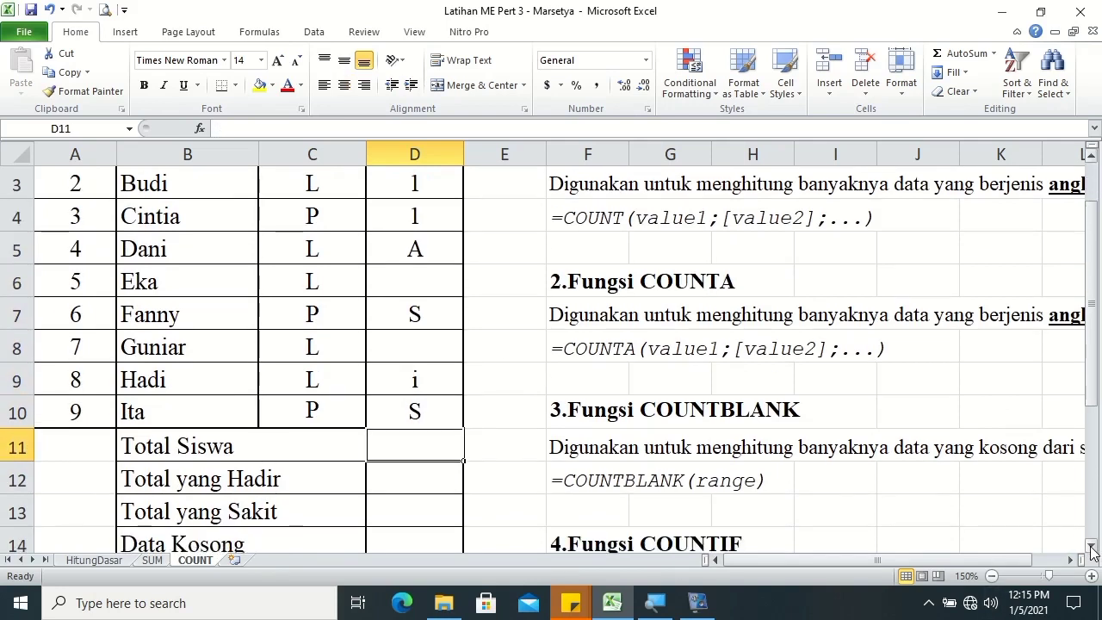
left_click(1091, 548)
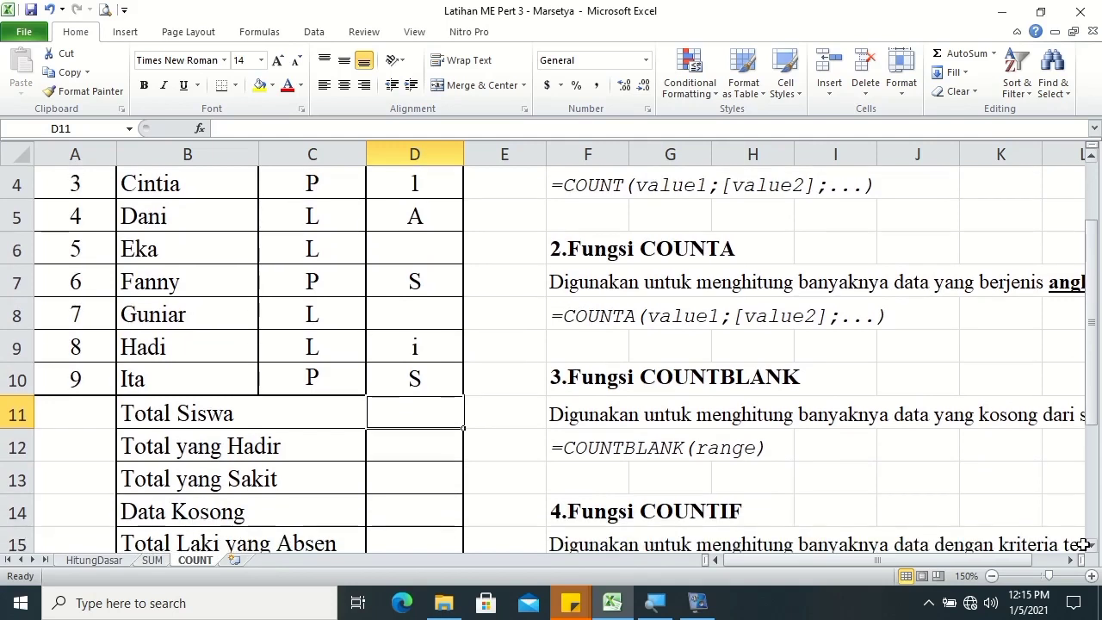
left_click(1091, 547)
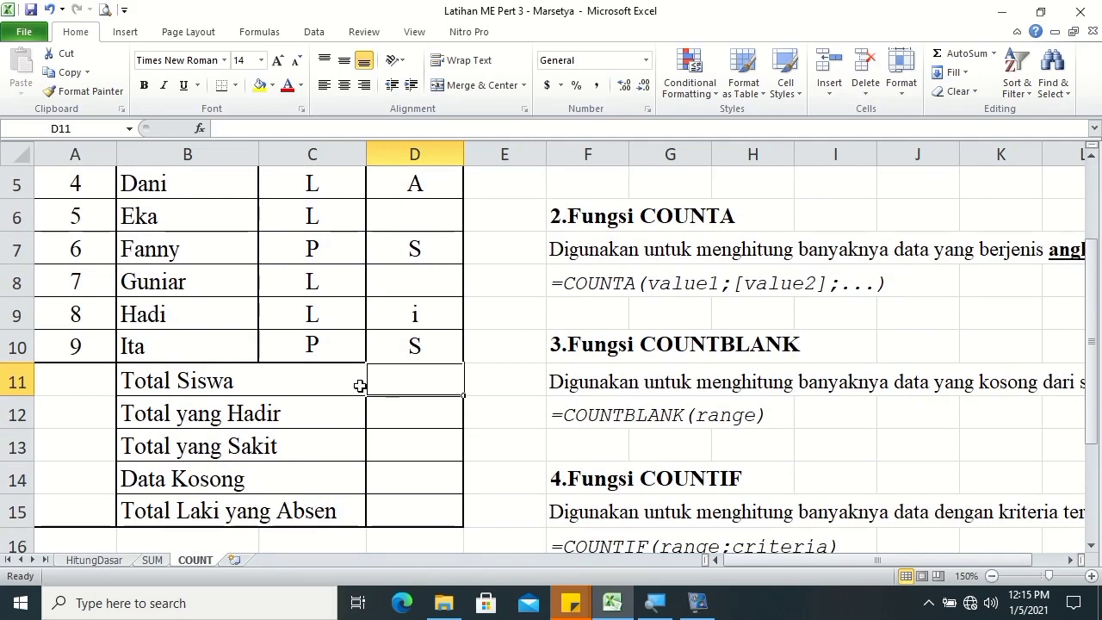
type("=")
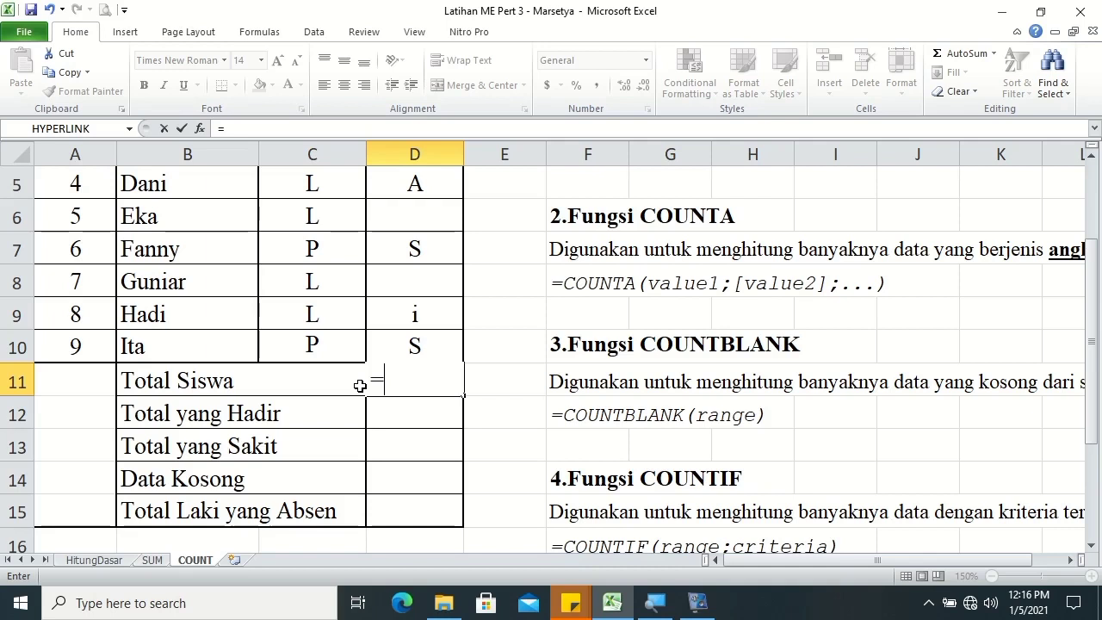
Enter =COUNTA(B2:B10) in D11 to count the nine student names.
type("cou")
key("Down")
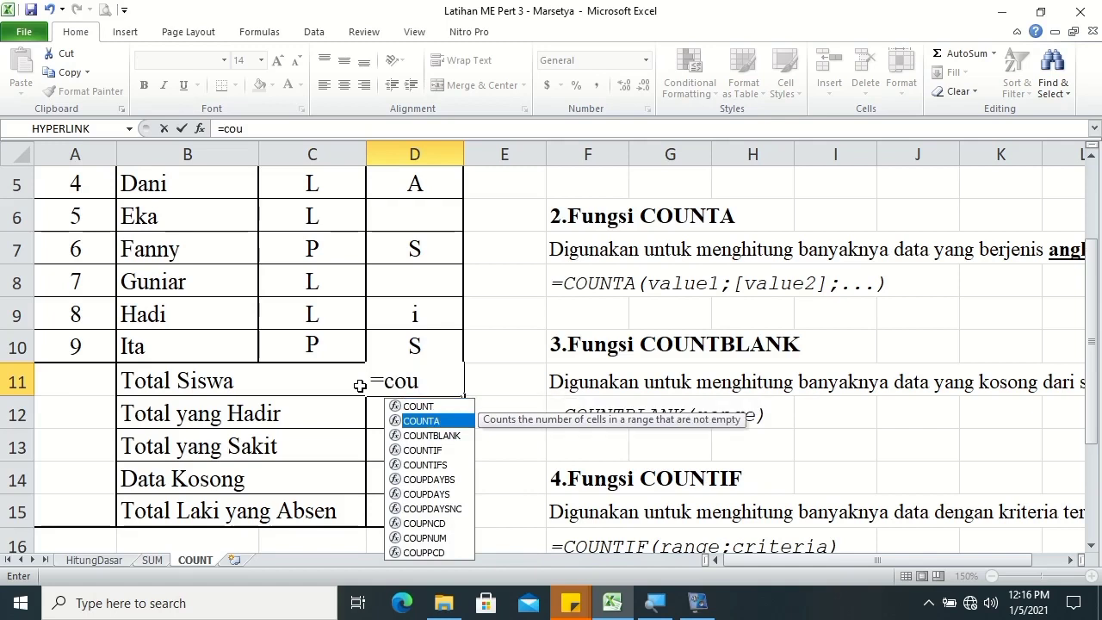
key("Tab")
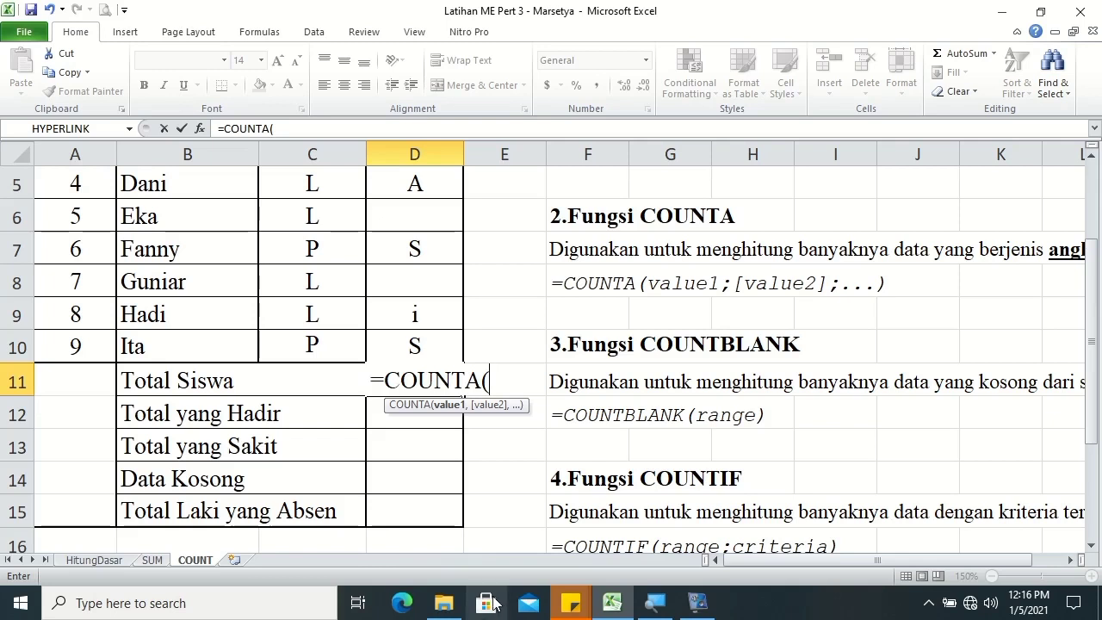
mouse_move(442, 589)
left_click_drag(1092, 362, 1092, 284)
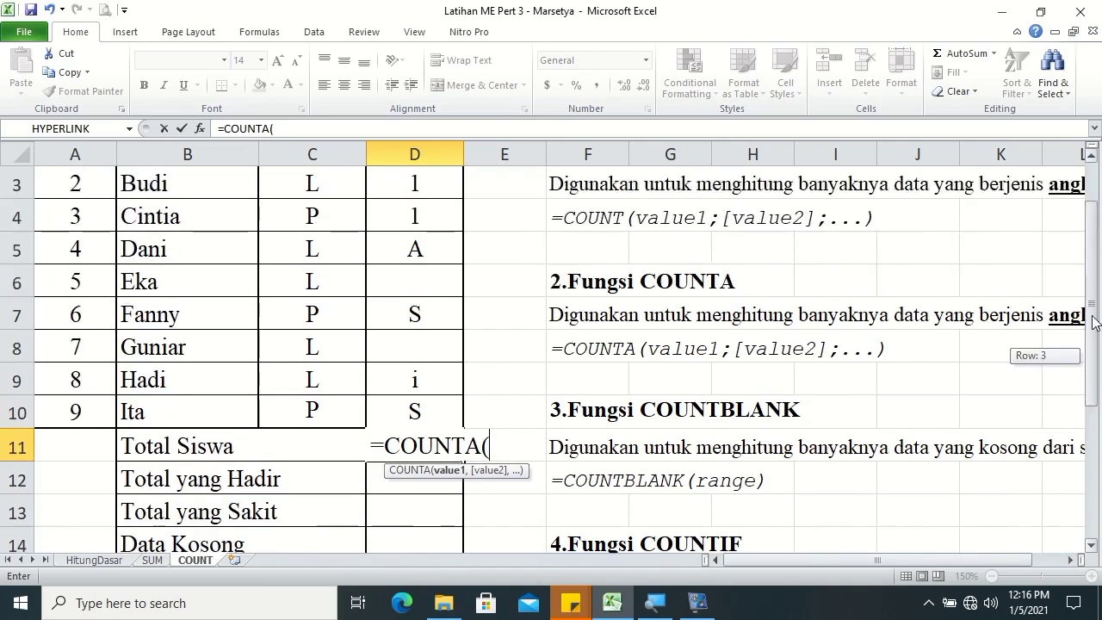
left_click(143, 251)
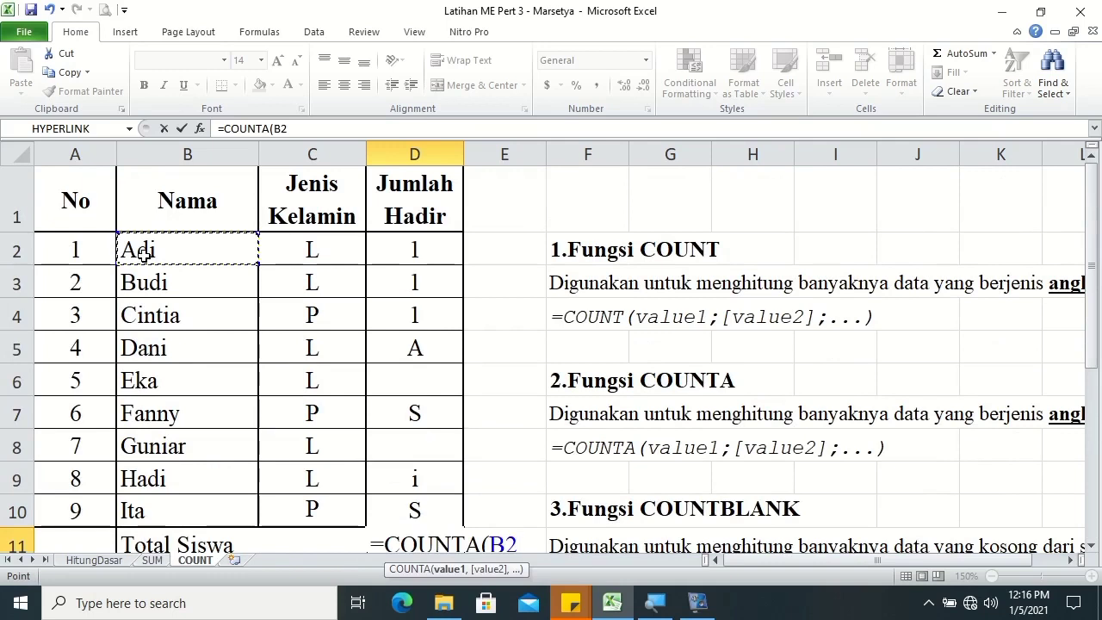
left_click(211, 508, "shift")
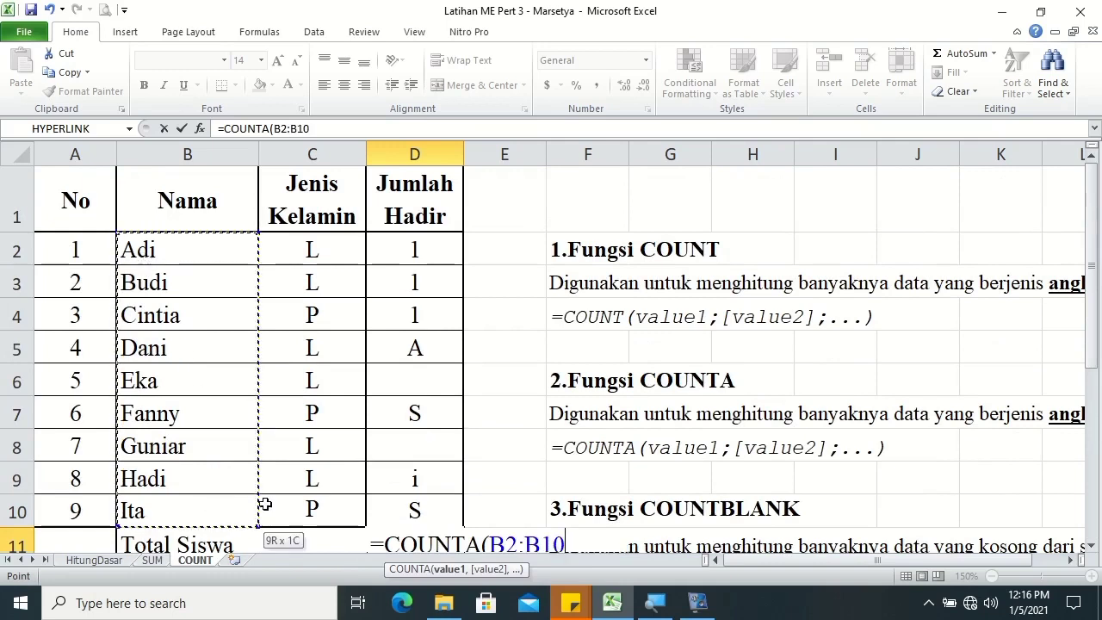
left_click_drag(1092, 362, 1095, 397)
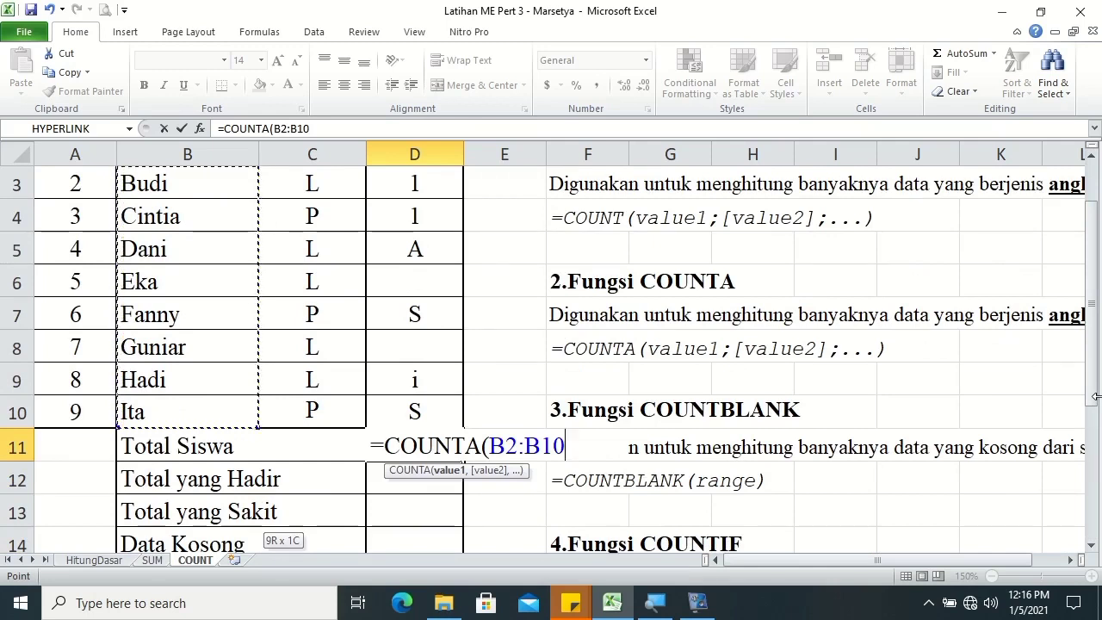
key("Return")
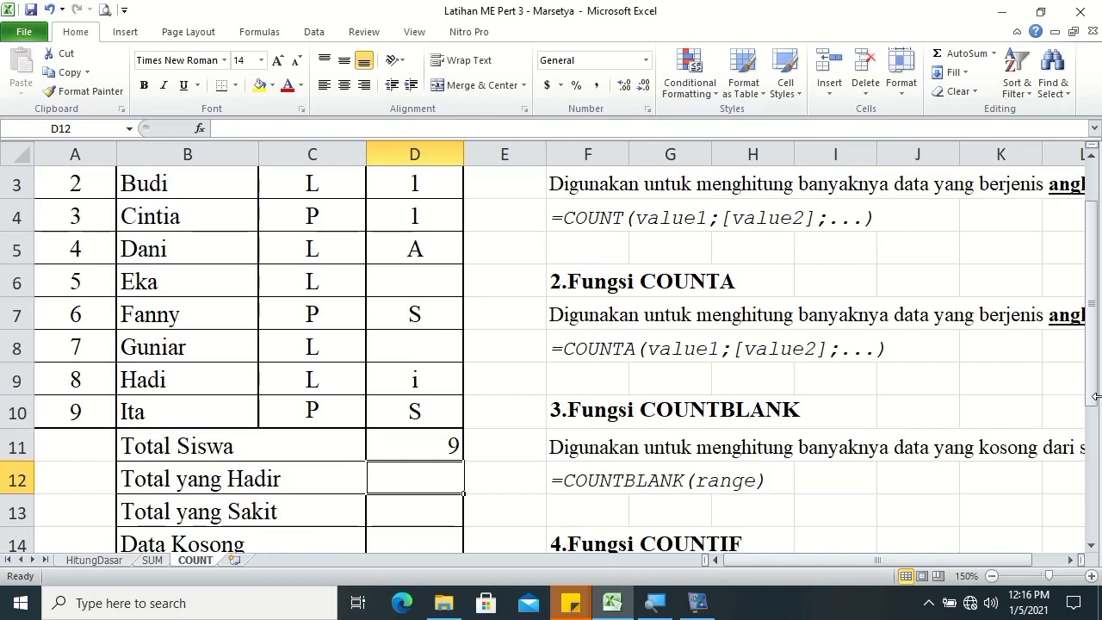
Enter =COUNT(D2:D10) in D12 so Total yang Hadir shows 3.
type("cou")
key("BackSpace")
key("BackSpace")
key("BackSpace")
type("-")
key("BackSpace")
type("=cou")
key("Tab")
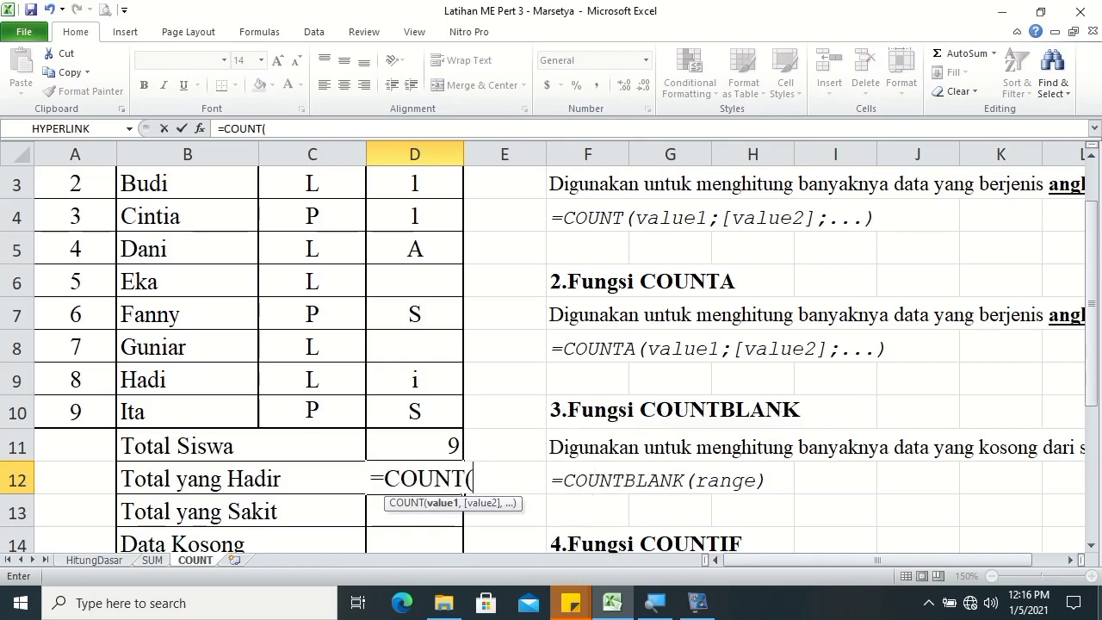
left_click_drag(1094, 275, 1093, 236)
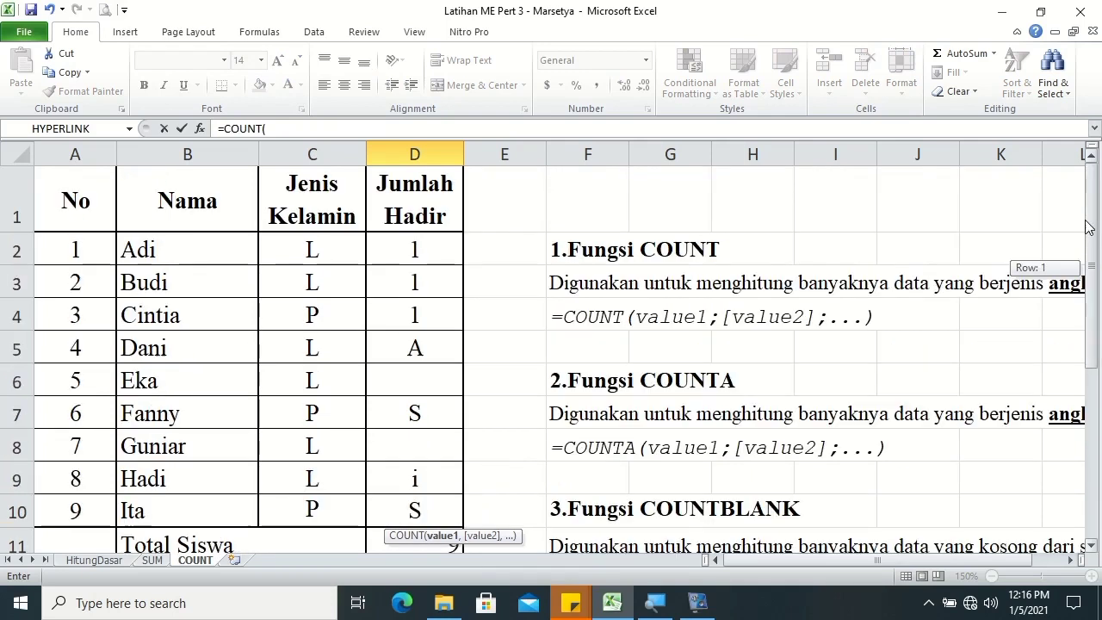
left_click(389, 253)
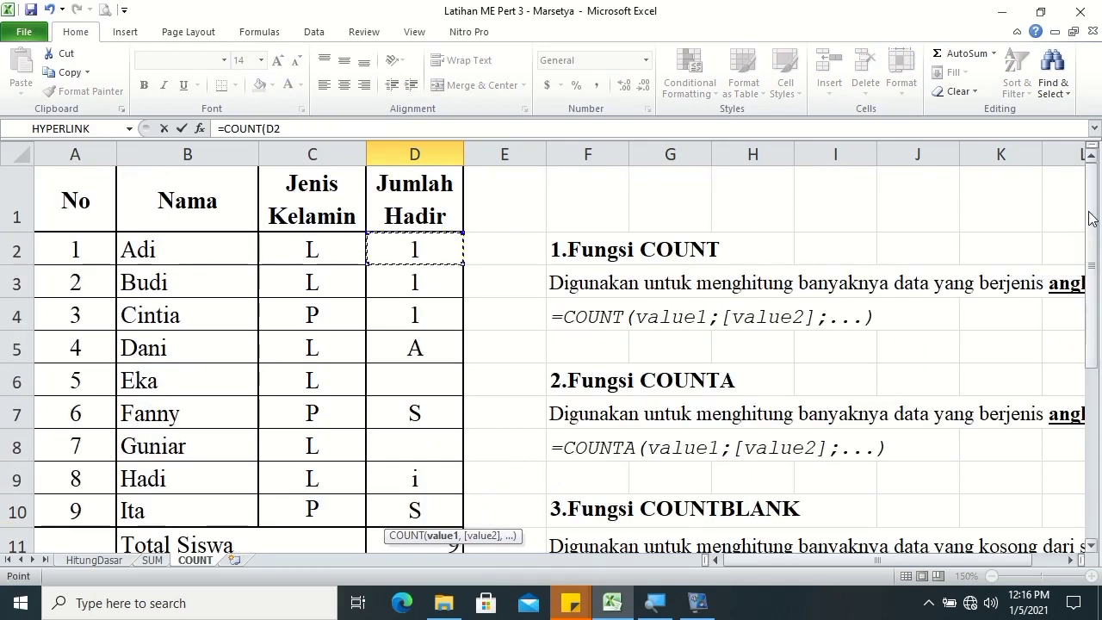
left_click_drag(1093, 220, 1096, 266)
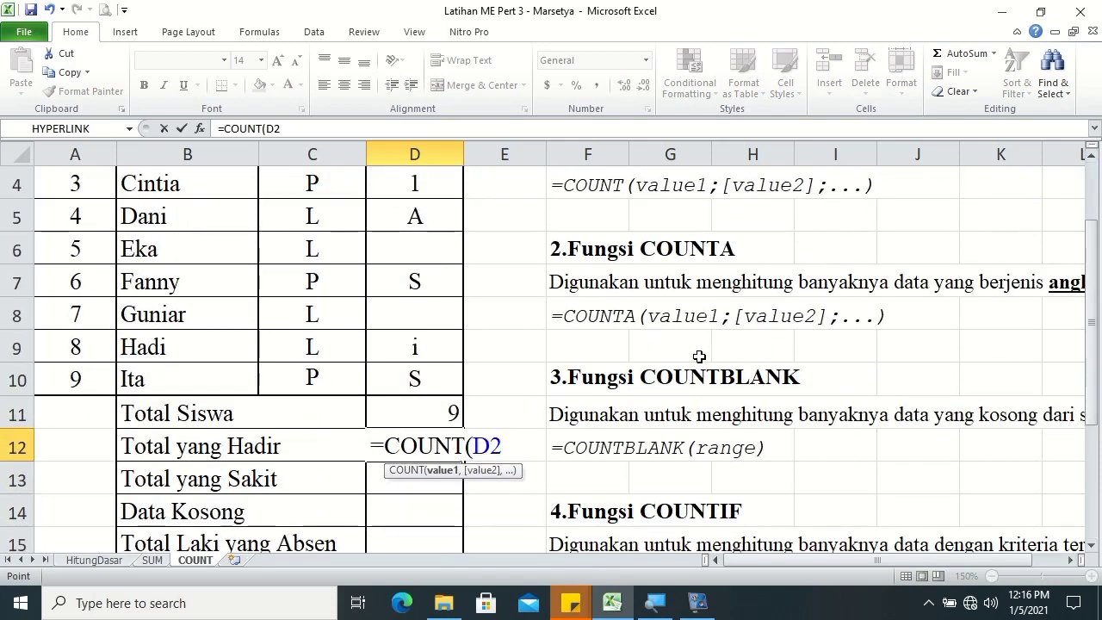
left_click(438, 381, "shift")
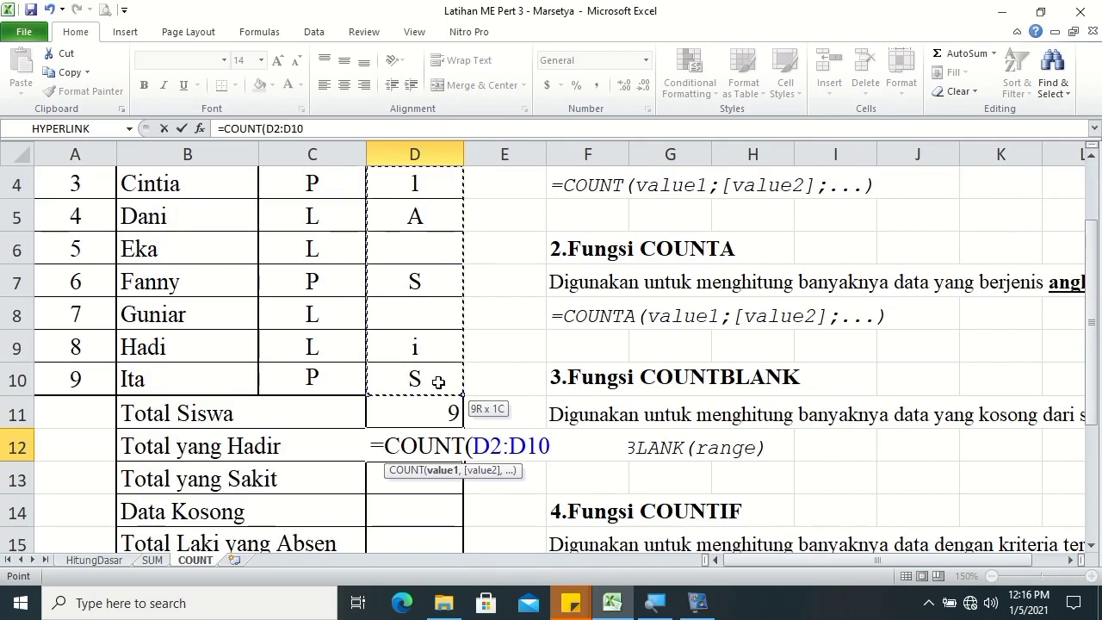
key("Return")
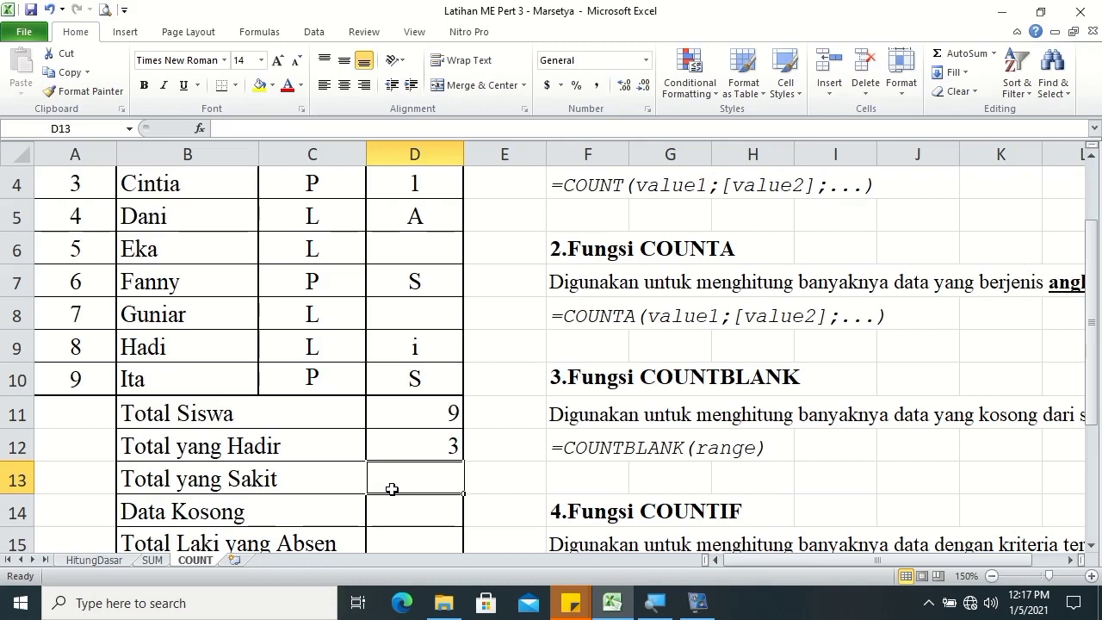
Type =COUNTIF(D2:D10,"S" in D13 to count the sick entries.
type("=co")
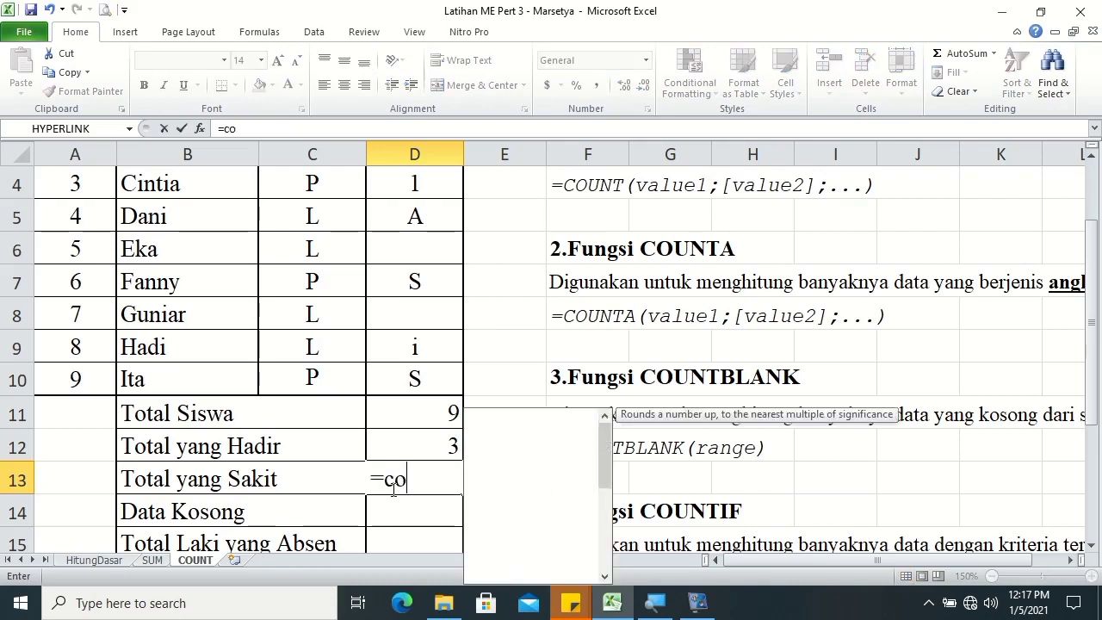
type("u")
key("Down")
key("Down")
key("Down")
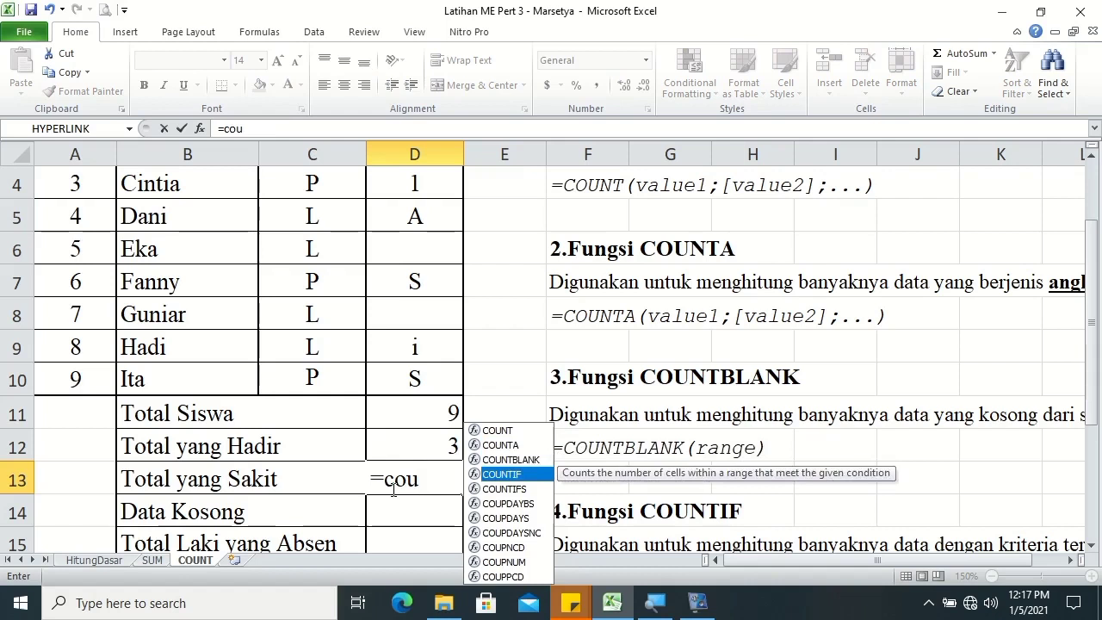
key("Tab")
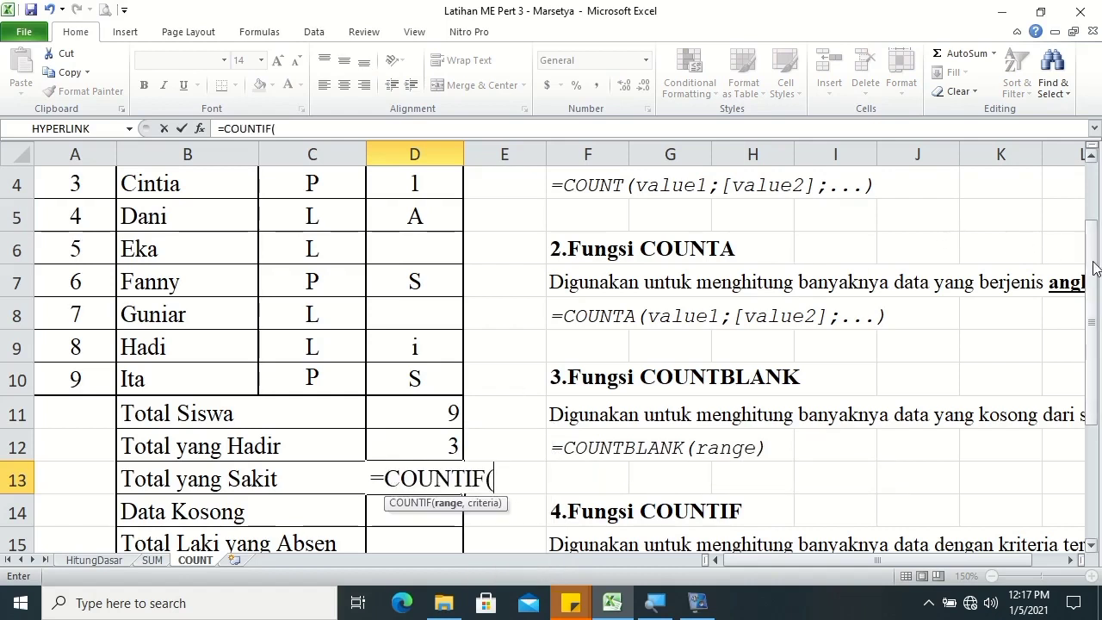
scroll(1095, 268, "up", 1)
left_click(414, 249)
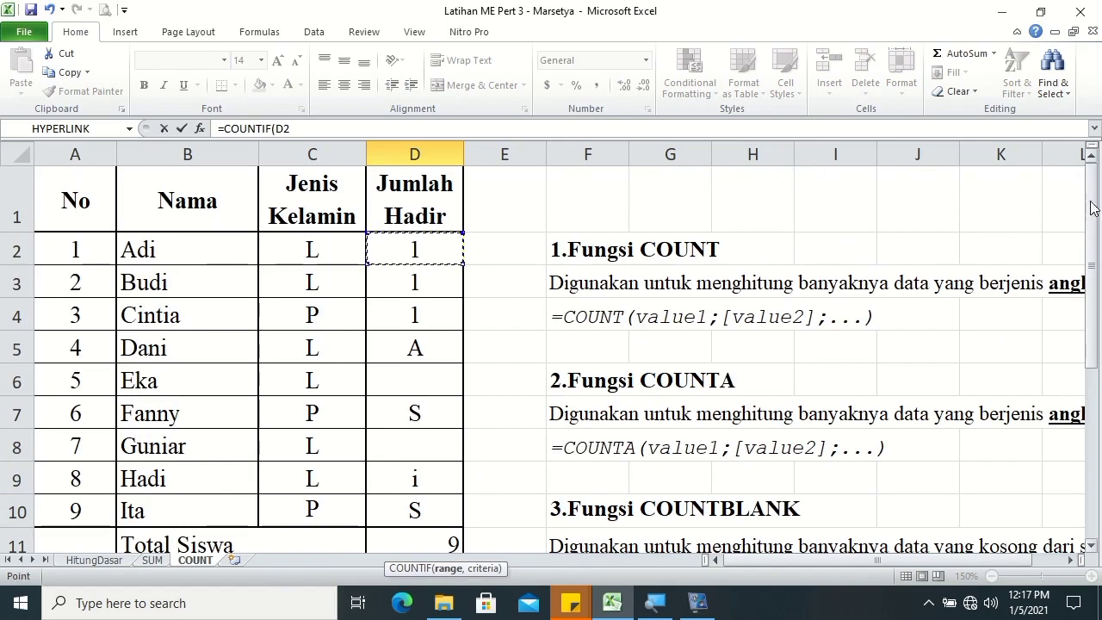
left_click_drag(1093, 207, 1094, 267)
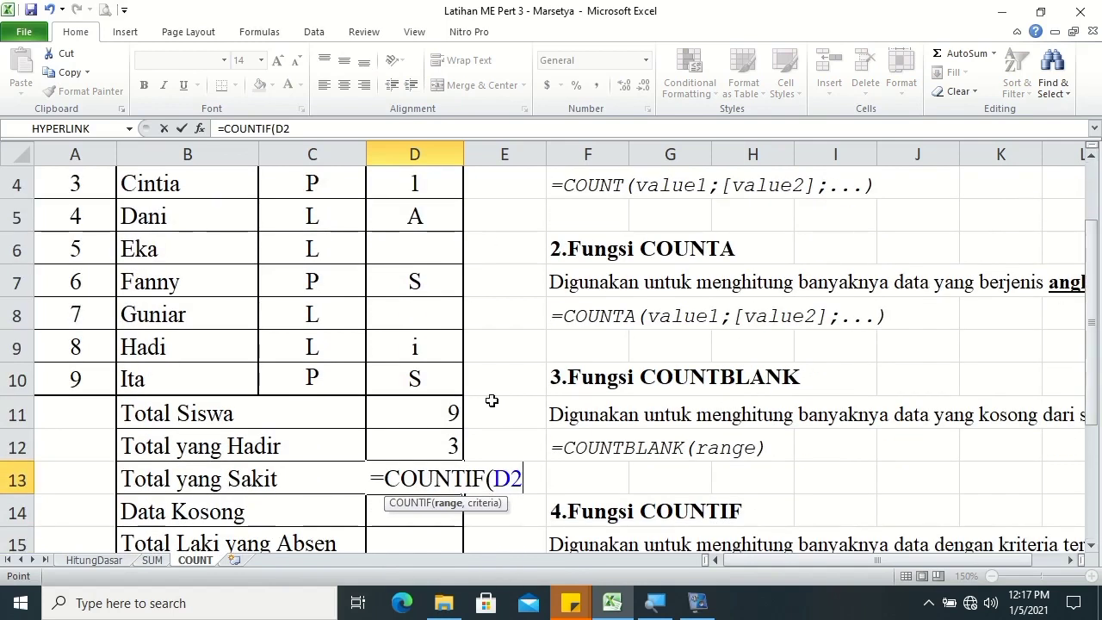
left_click(416, 377, "shift")
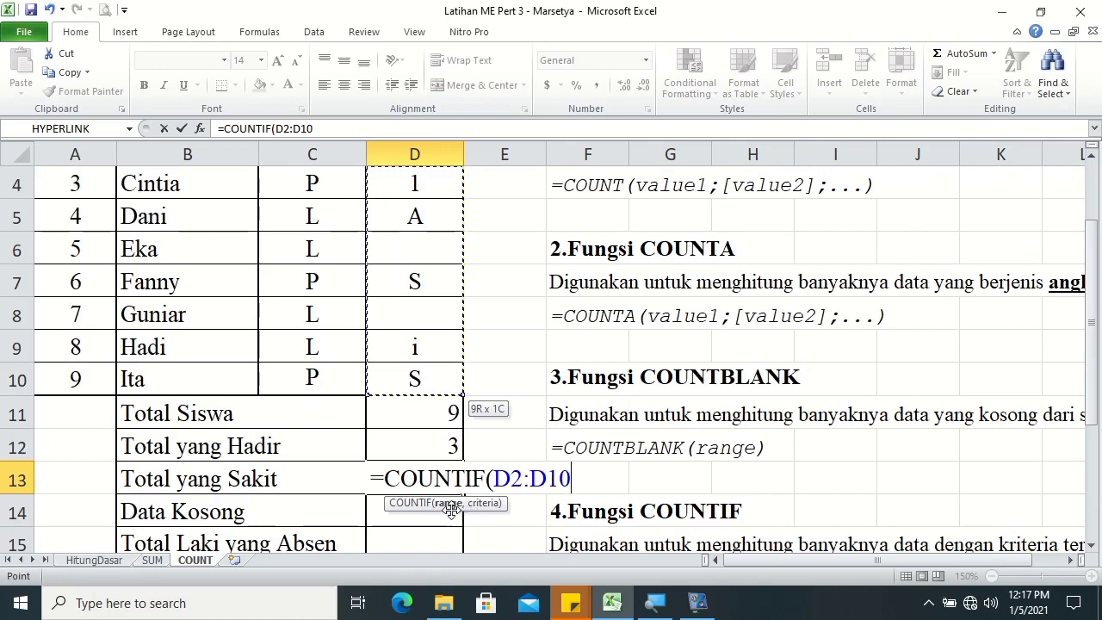
type(",")
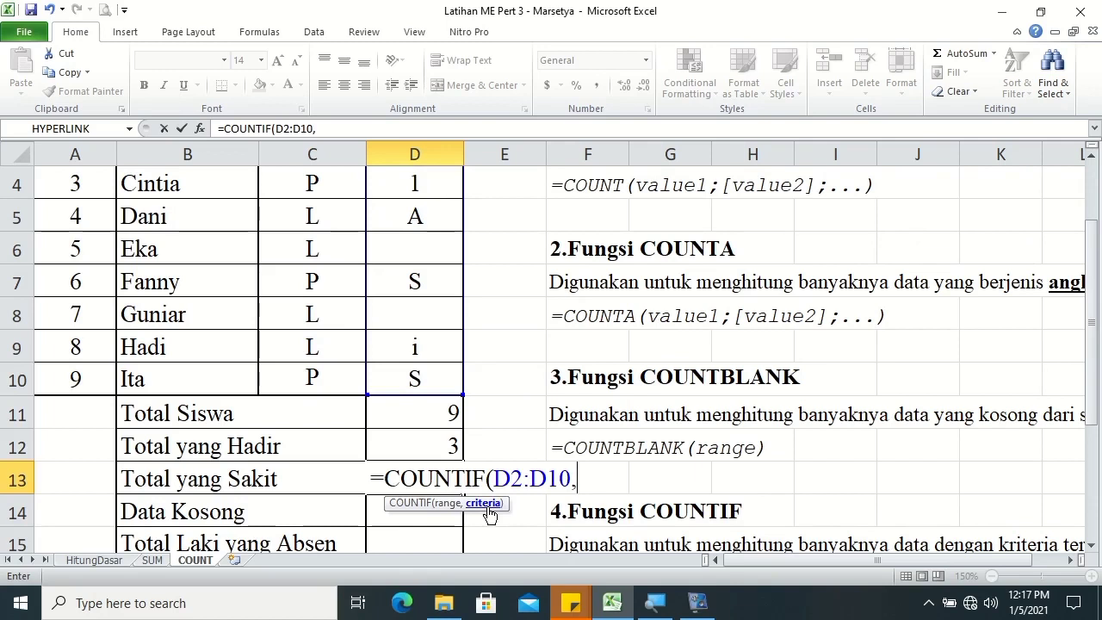
type("\"S")
type("\"")
Confirm Total yang Sakit (2) and enter =COUNTBLANK(D2:D10) in D14, giving 2.
key("Return")
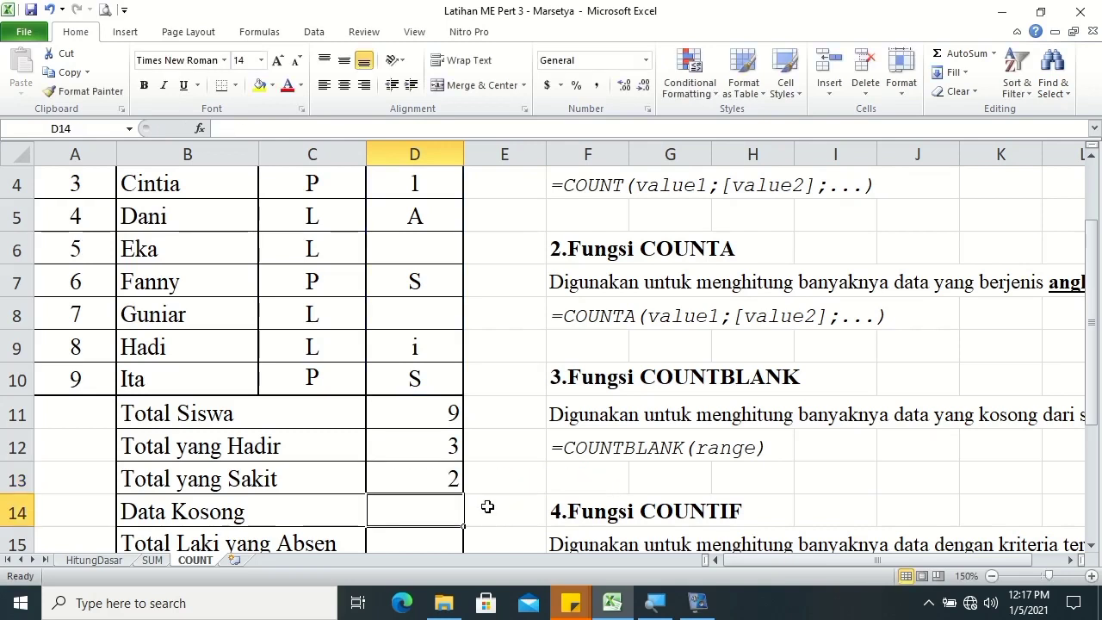
type("=coun")
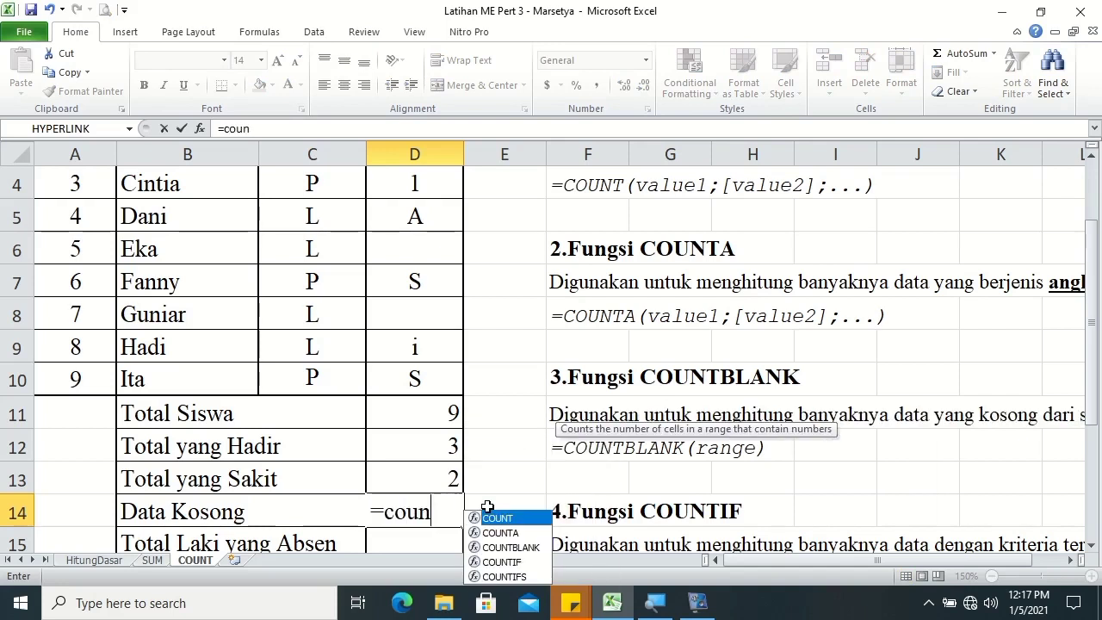
key("Down")
key("Down")
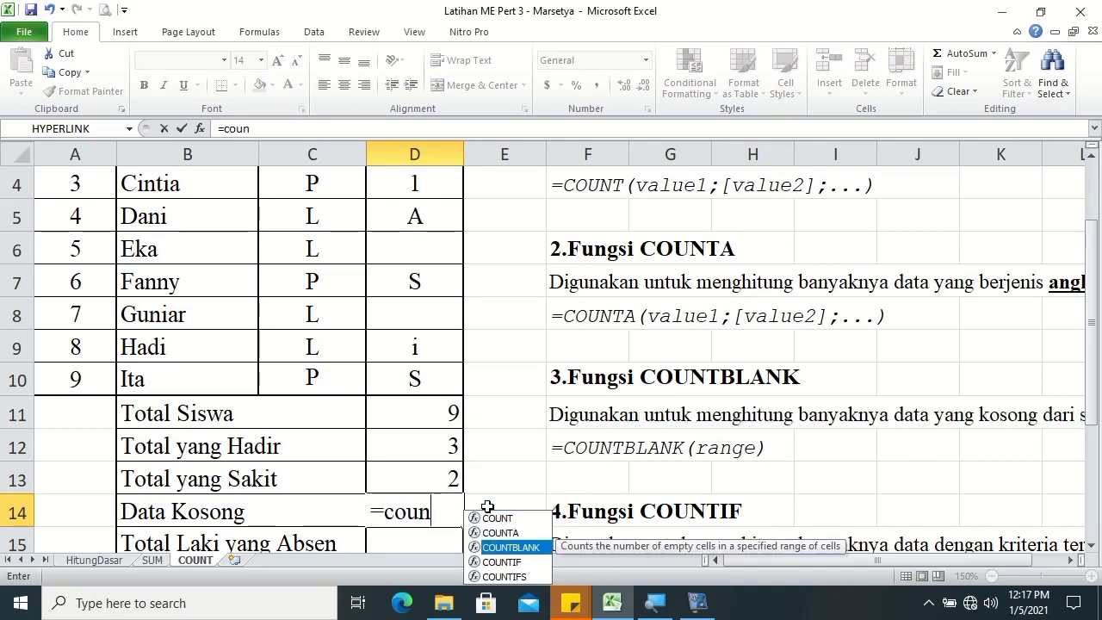
key("Tab")
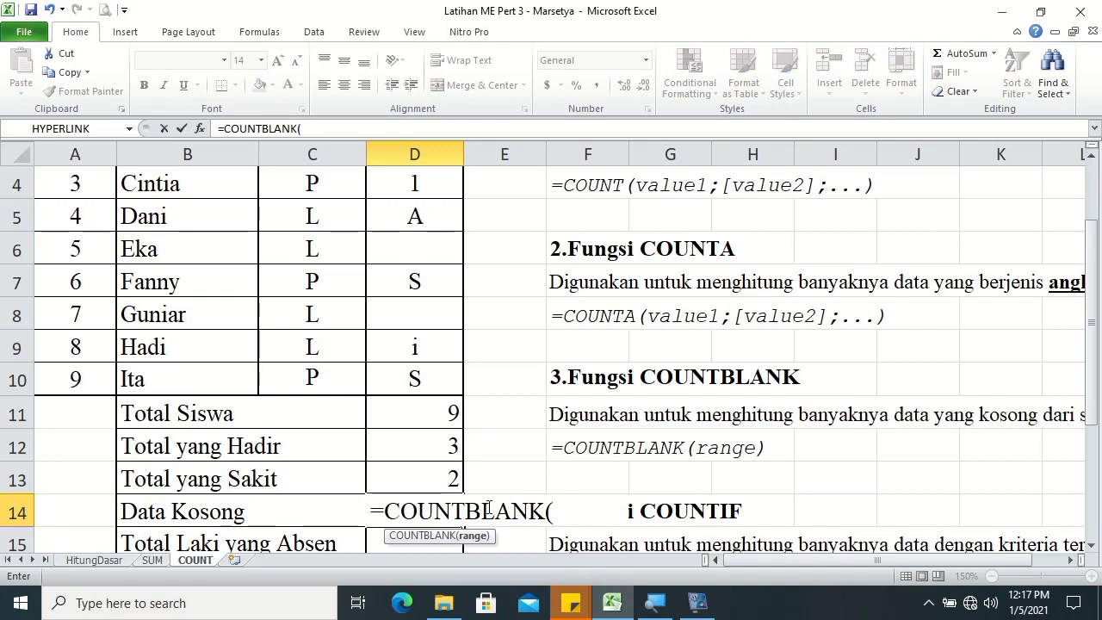
left_click_drag(1092, 271, 1087, 220)
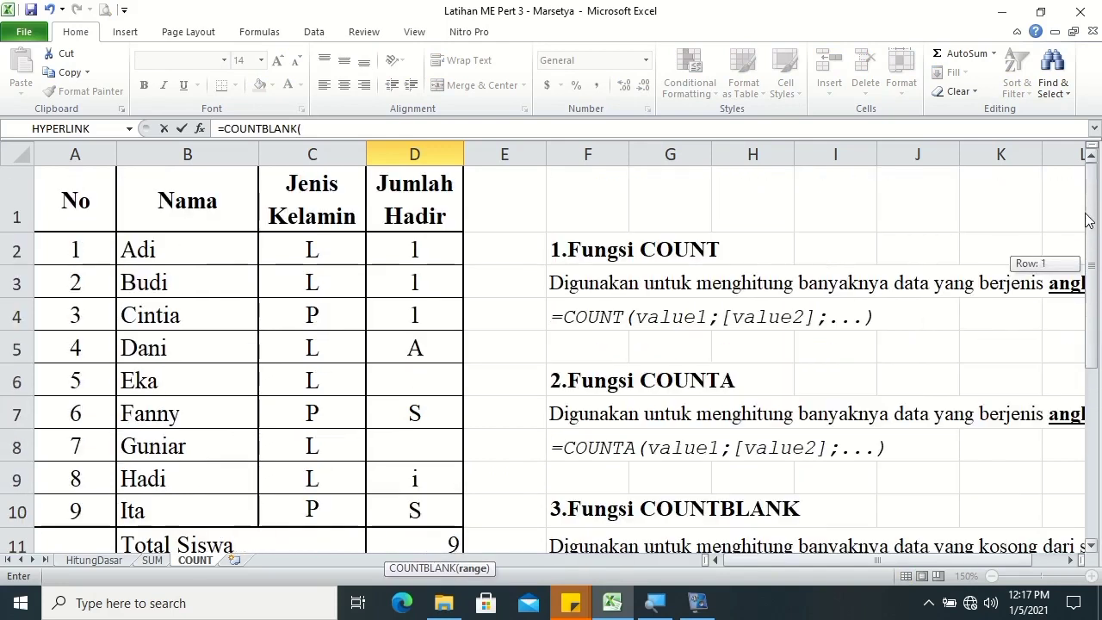
left_click(406, 244)
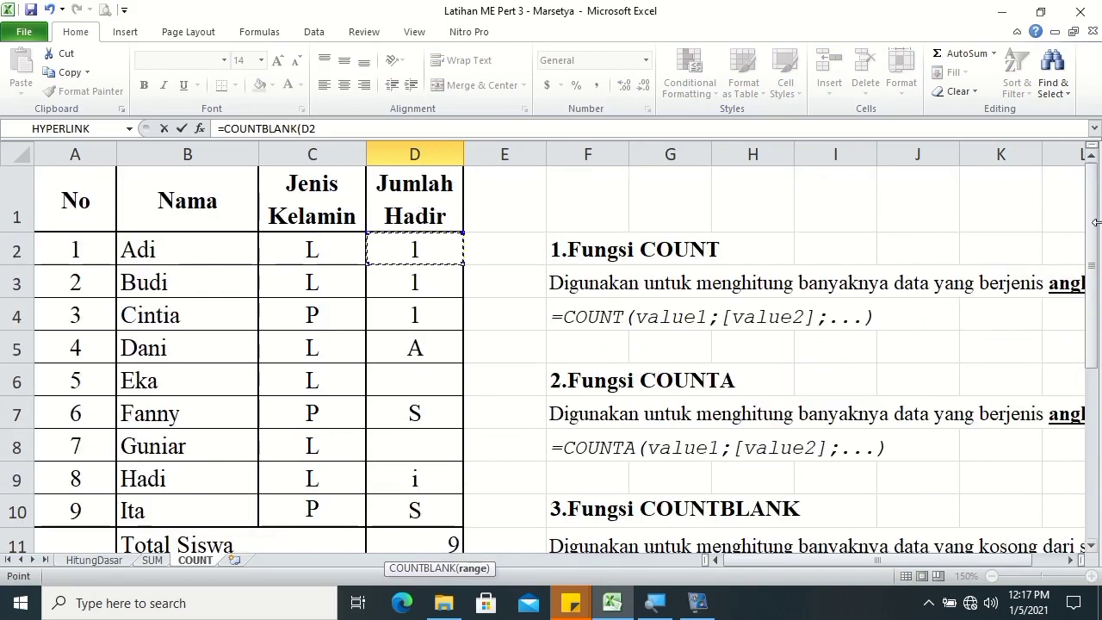
left_click_drag(1096, 222, 1096, 279)
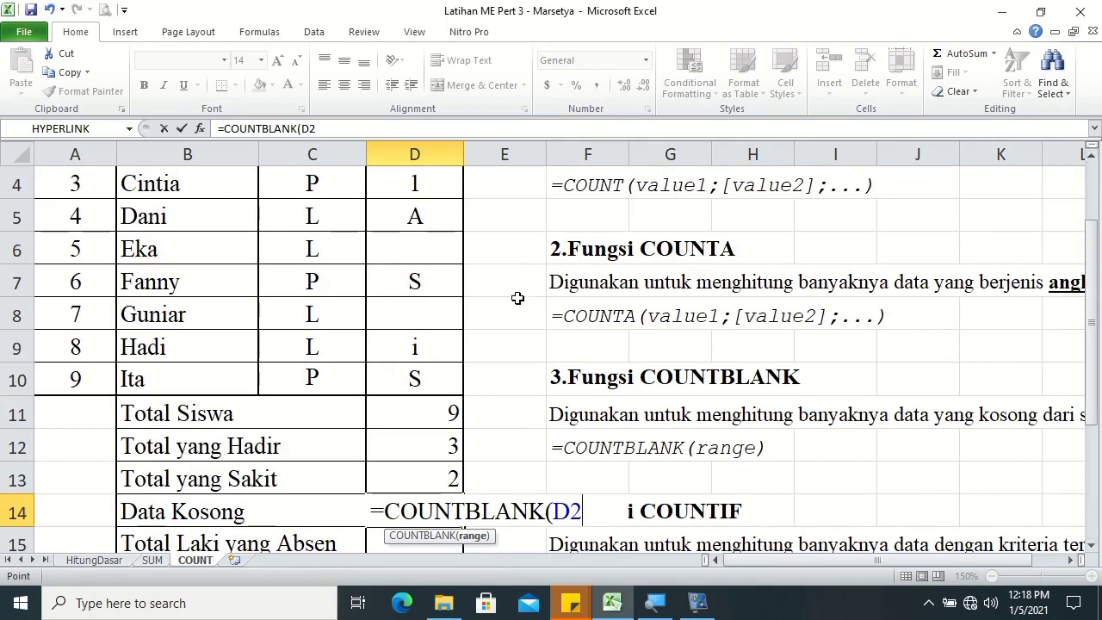
left_click(422, 382, "shift")
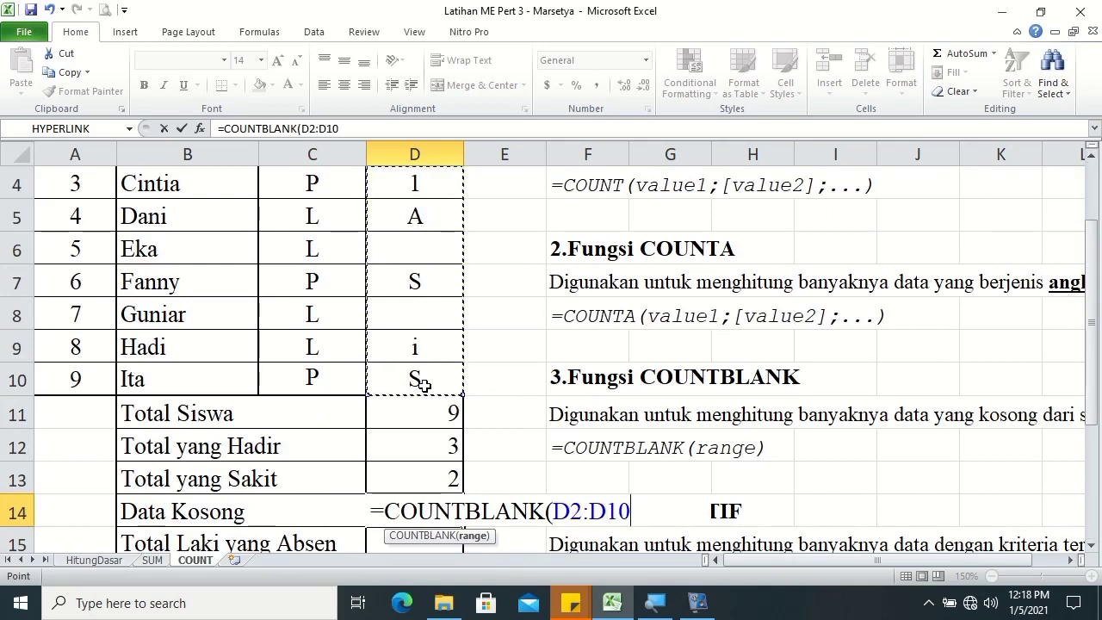
key("Return")
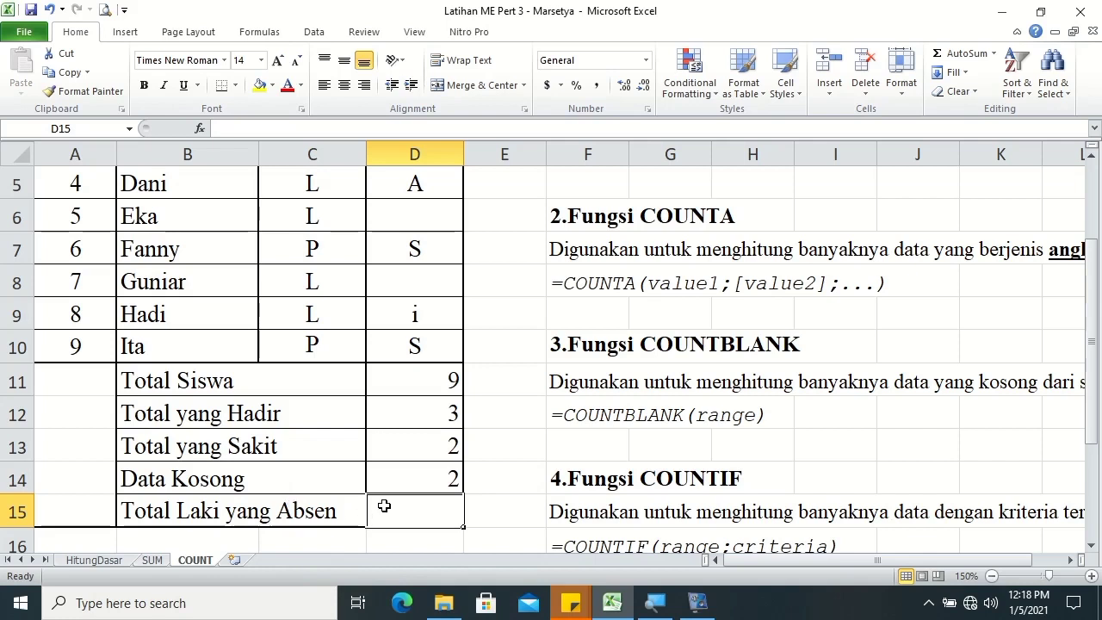
Begin =COUNTIFS in D15 with gender range C2:C10 and criterion "L".
type("=")
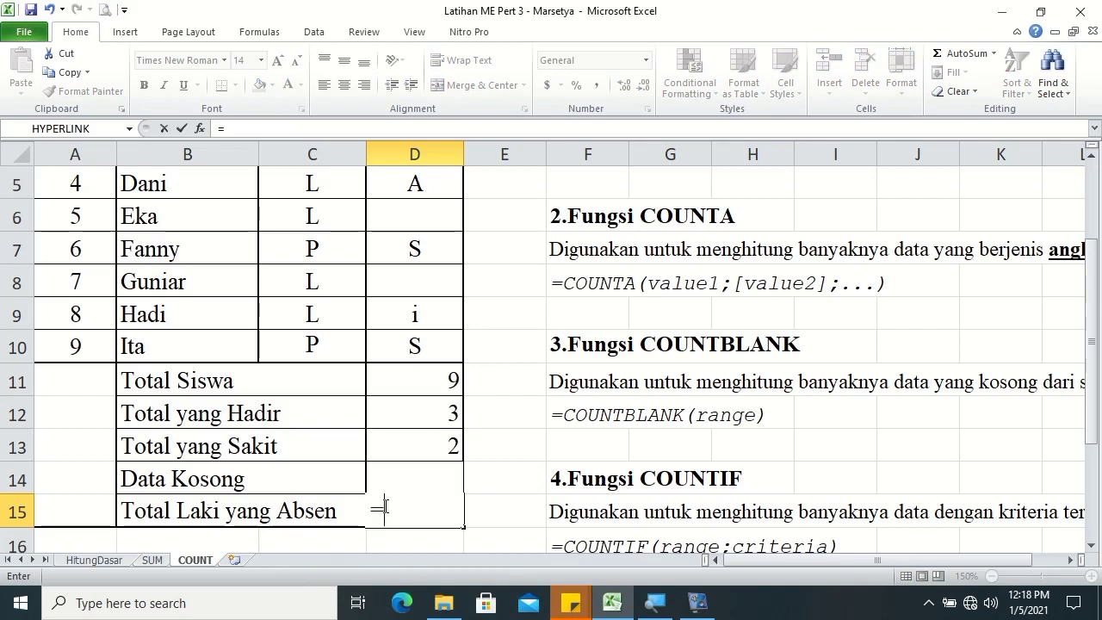
type("coun")
key("Down")
key("Down")
key("Down")
key("Down")
key("Tab")
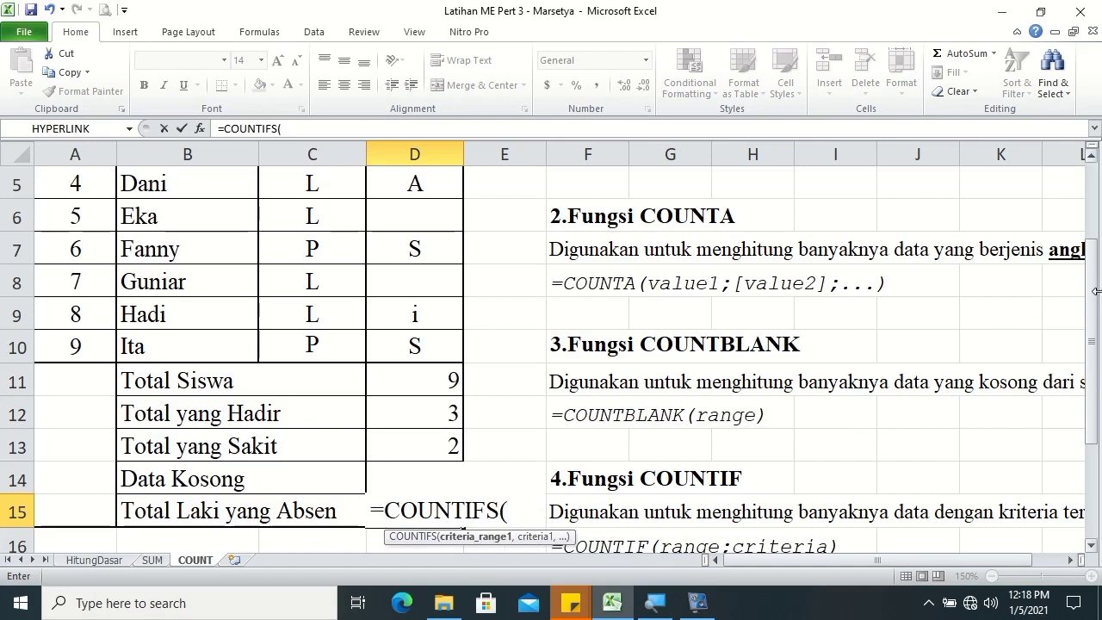
left_click_drag(1093, 288, 1093, 263)
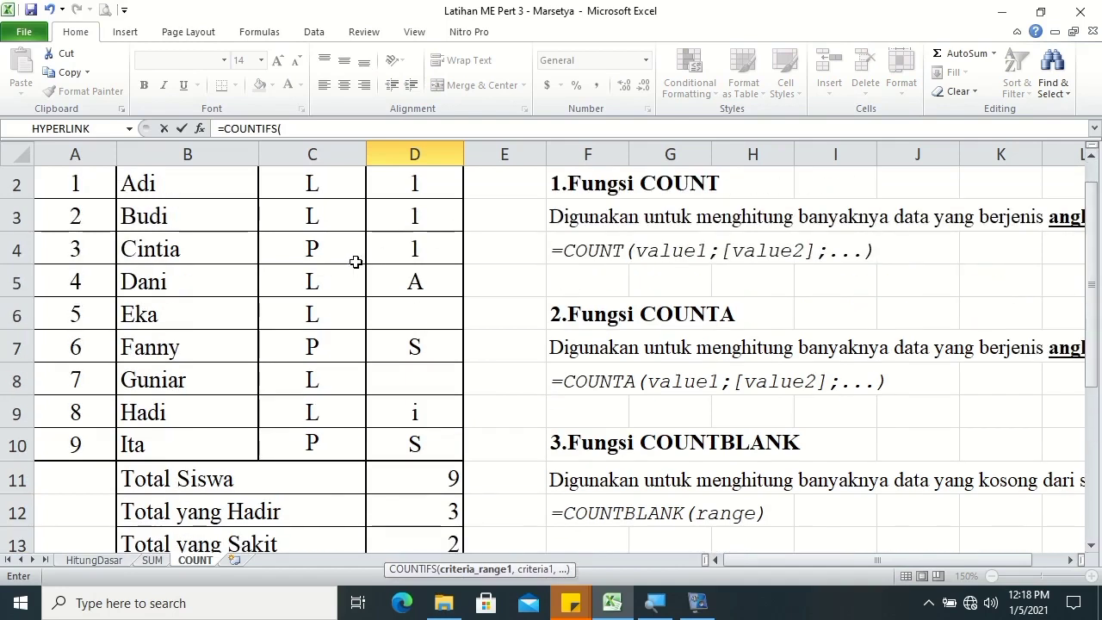
left_click_drag(315, 176, 340, 441)
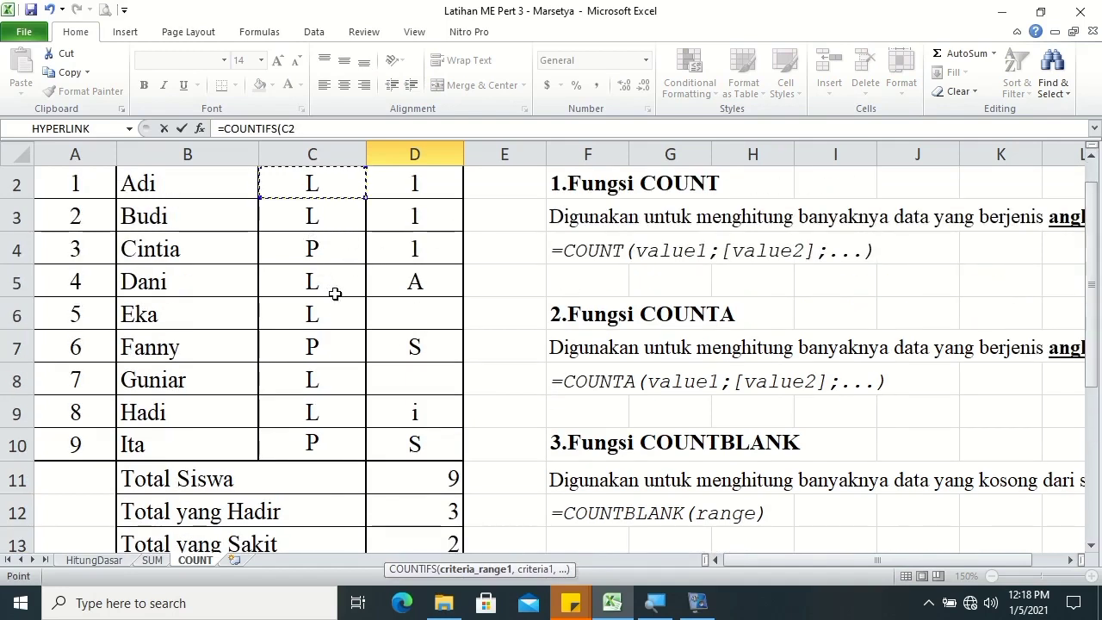
left_click_drag(1093, 246, 1096, 317)
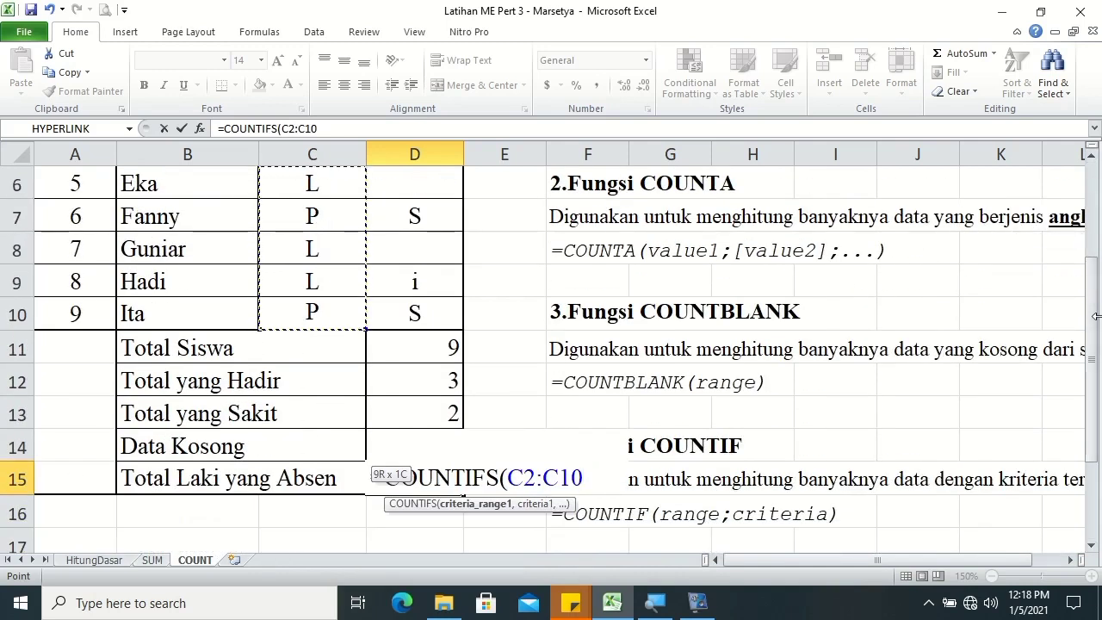
type(",\"")
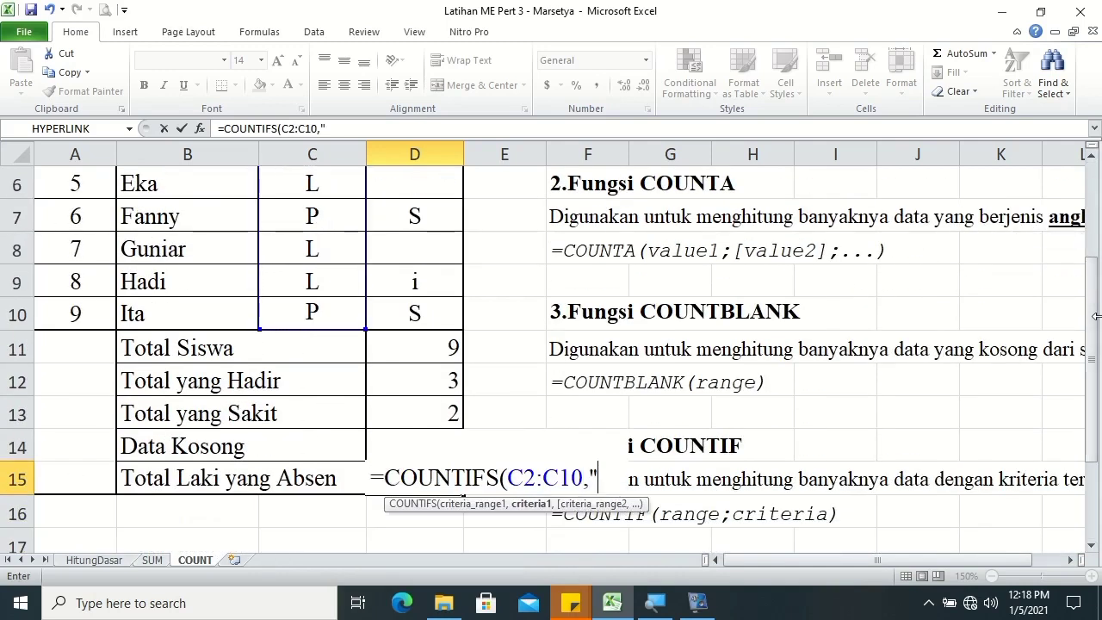
type("L\"")
type(",")
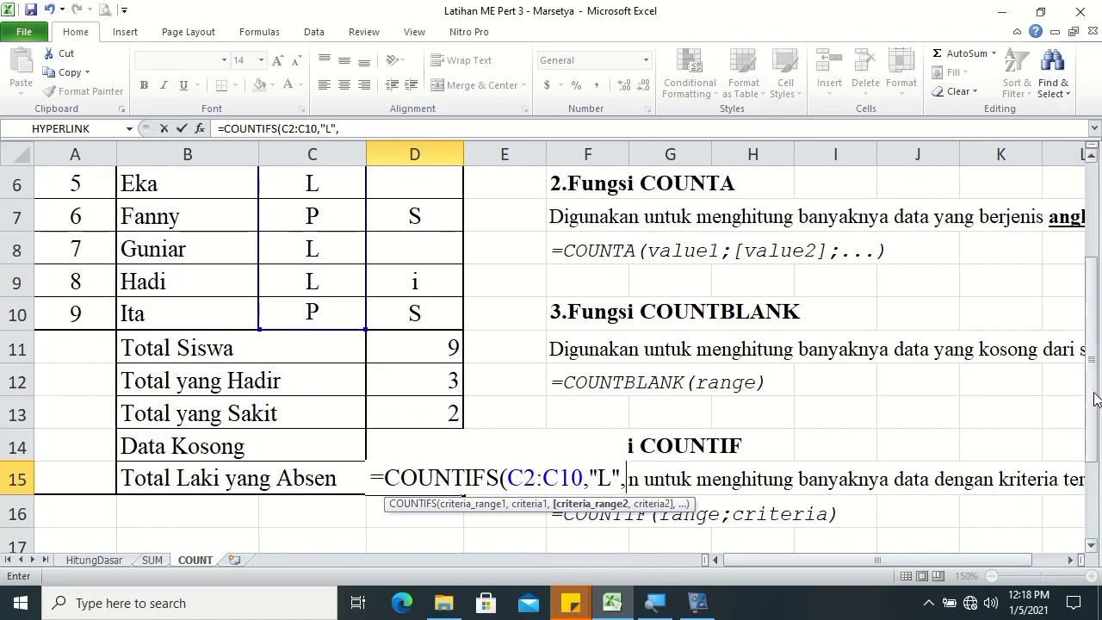
Add attendance range D2:D10 with criterion "A" and commit, giving 1.
left_click_drag(1096, 398, 1092, 259)
left_click(379, 254)
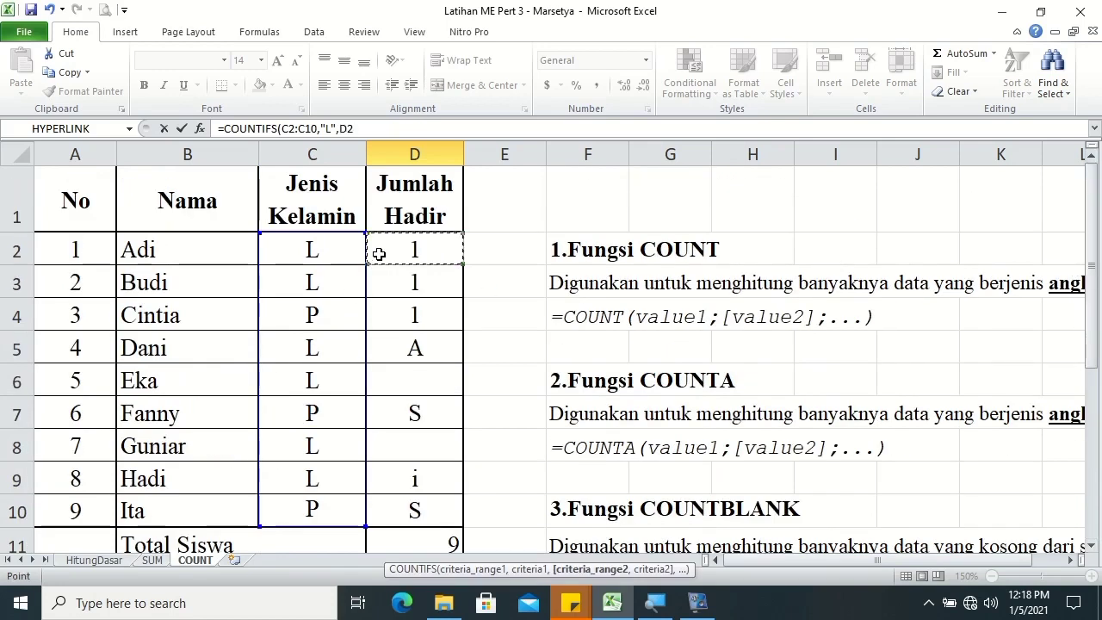
left_click_drag(1095, 256, 1099, 292)
left_click(423, 308, "shift")
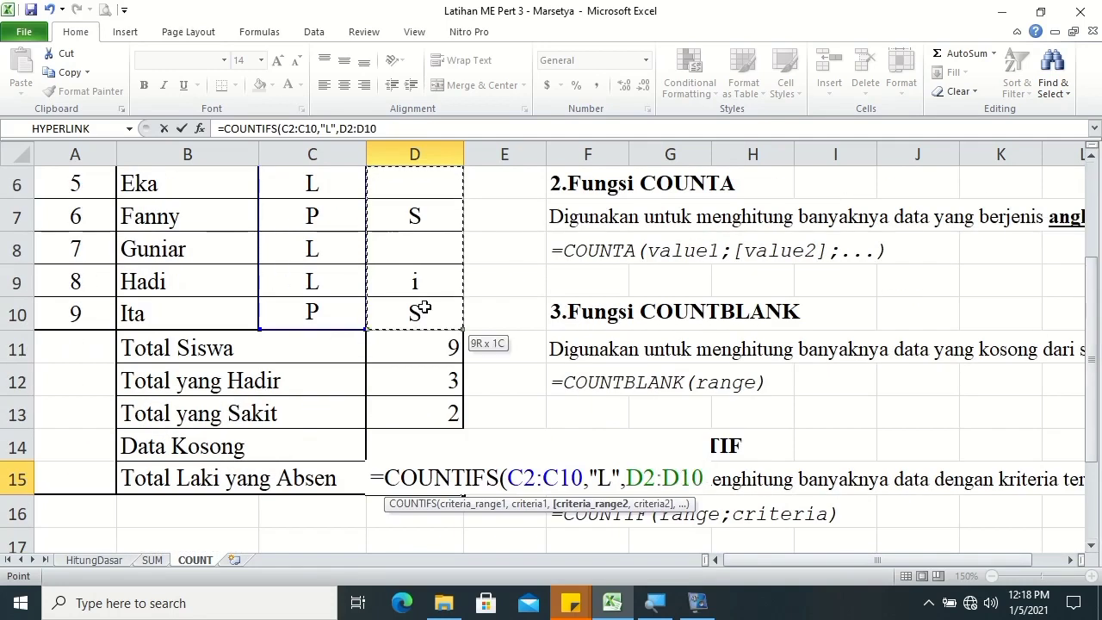
type(",")
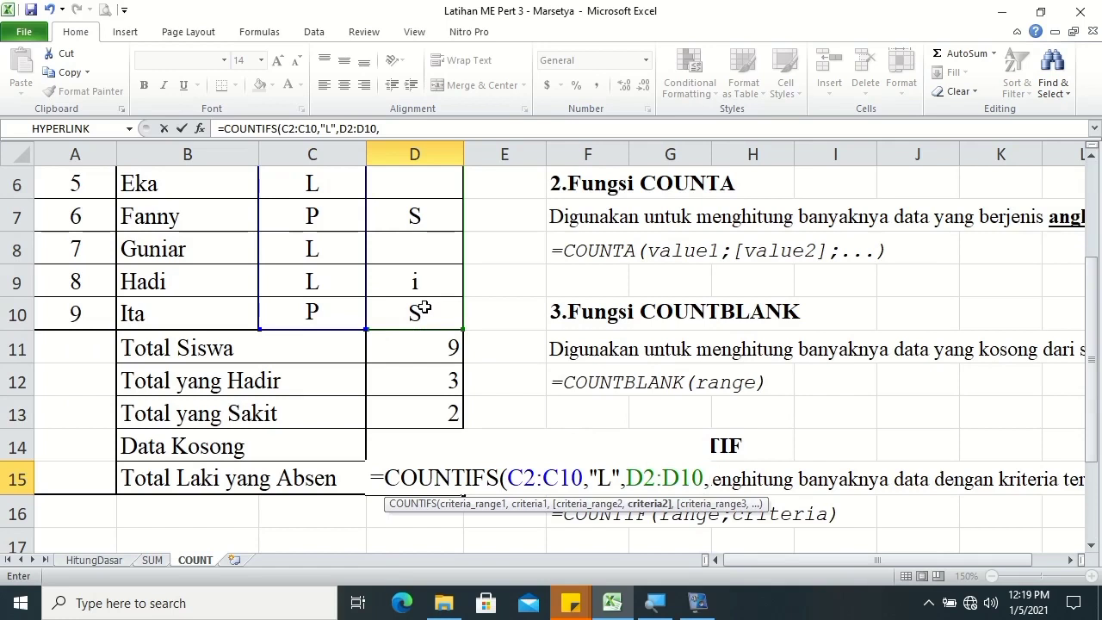
type("\"A")
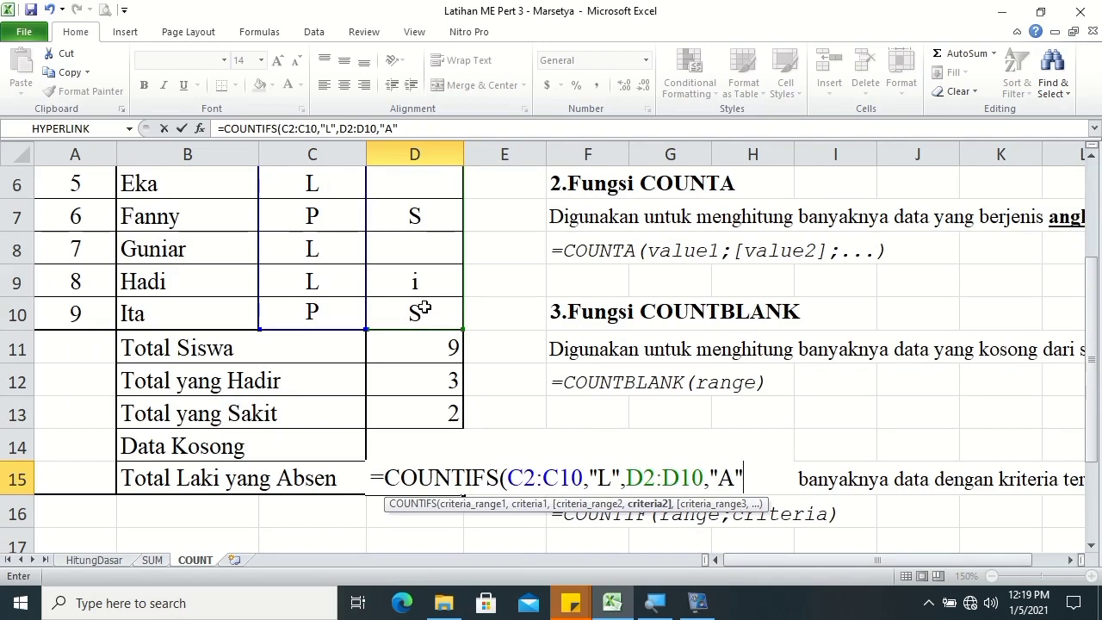
key("Return")
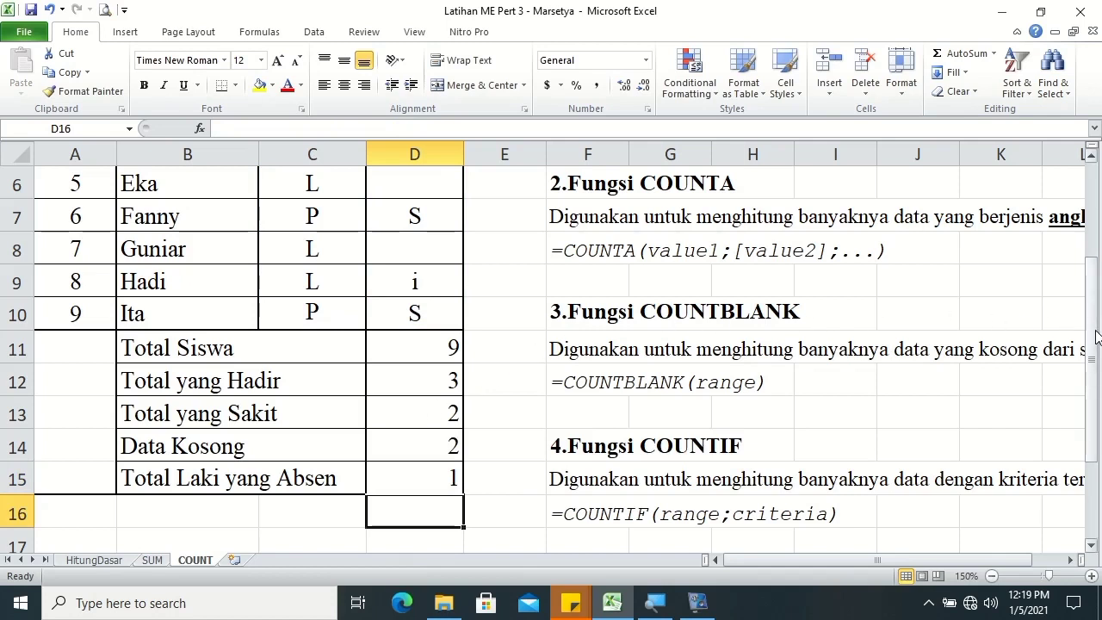
Center the five totals in D11:D15.
left_click_drag(1096, 324, 1093, 234)
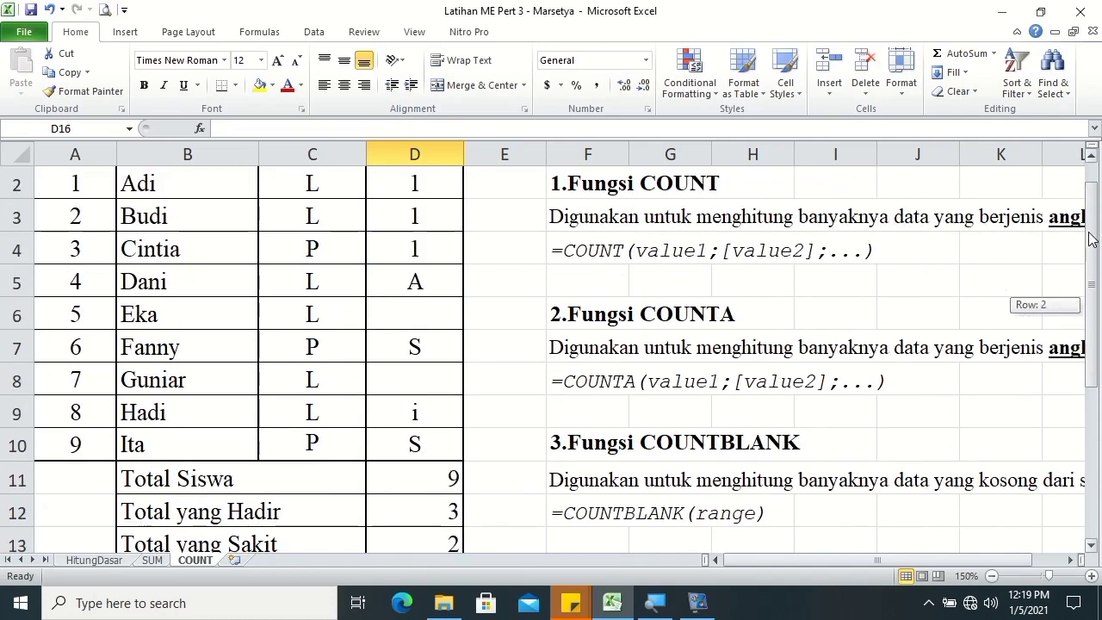
left_click(125, 282)
left_click(395, 270)
left_click_drag(348, 282, 388, 285)
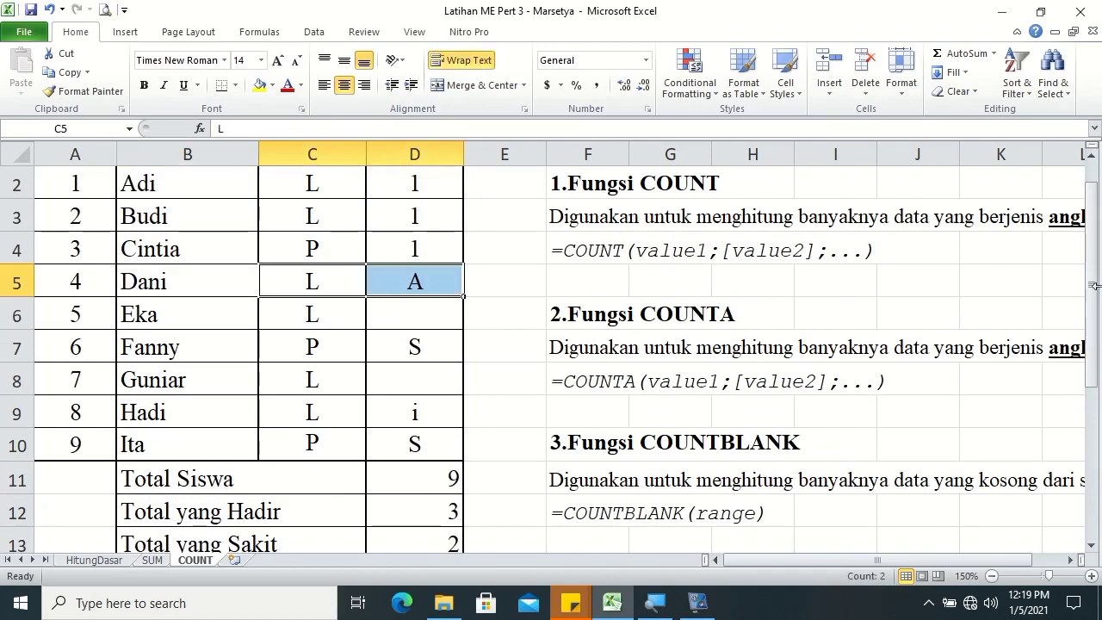
left_click_drag(1092, 284, 1092, 310)
left_click_drag(450, 344, 433, 480)
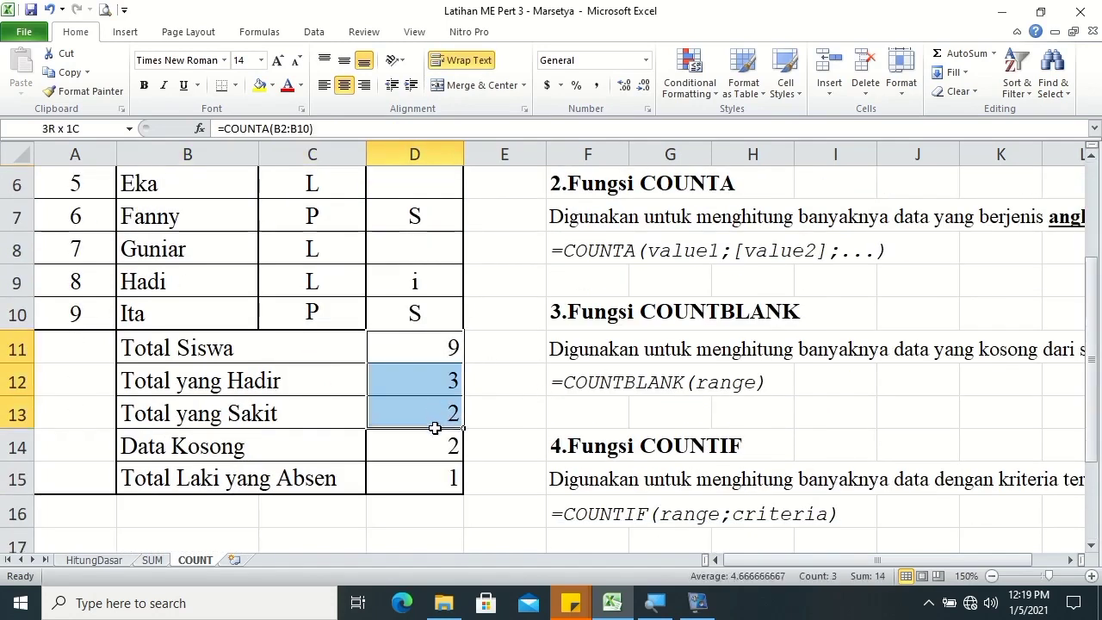
left_click(344, 84)
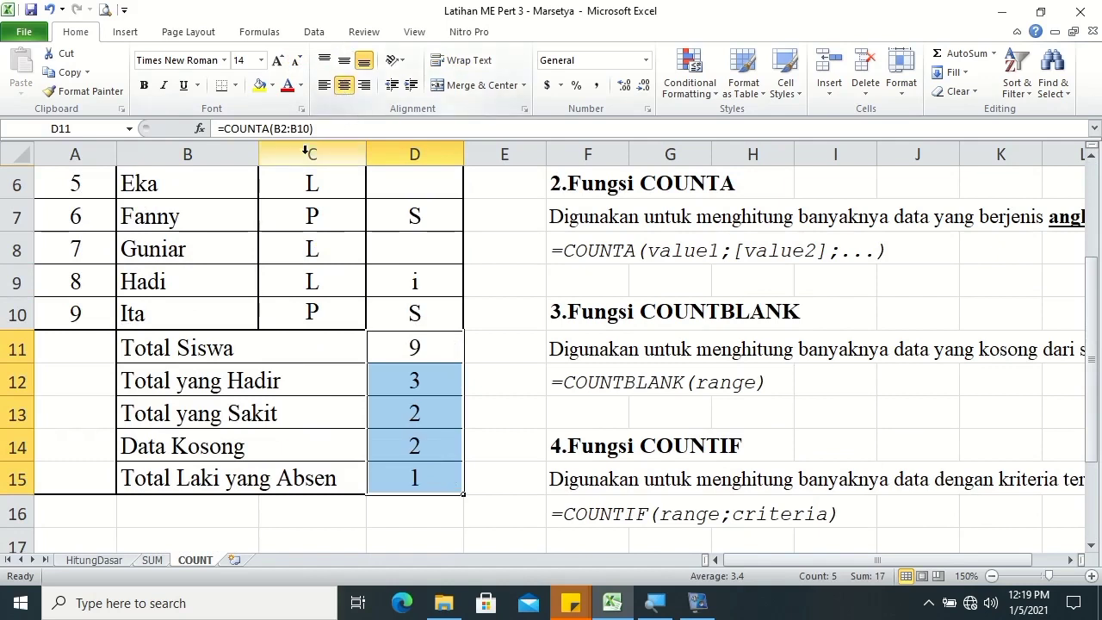
Merge and center the empty cells A11:A15 beside the totals.
left_click_drag(82, 362, 35, 478)
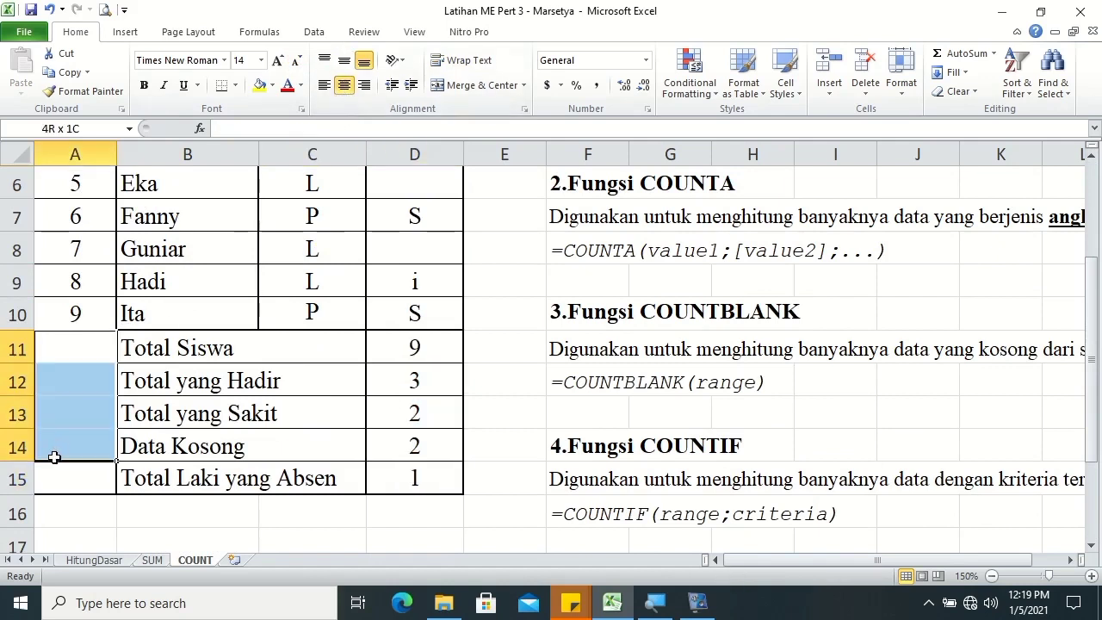
left_click(465, 86)
left_click(505, 411)
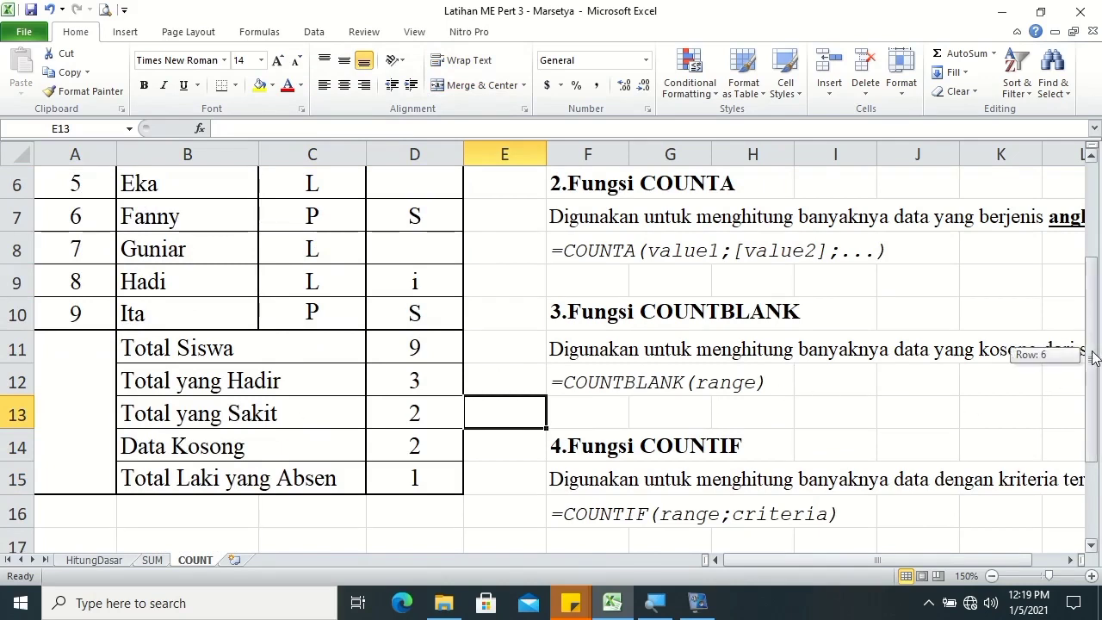
left_click_drag(1094, 361, 1098, 306)
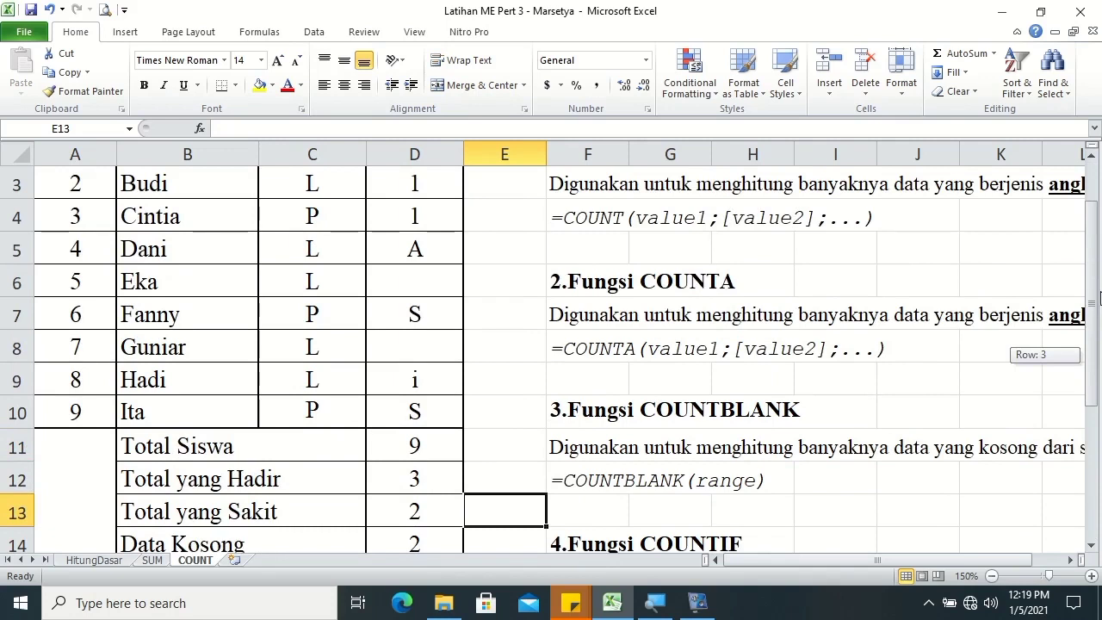
left_click_drag(1097, 297, 1097, 258)
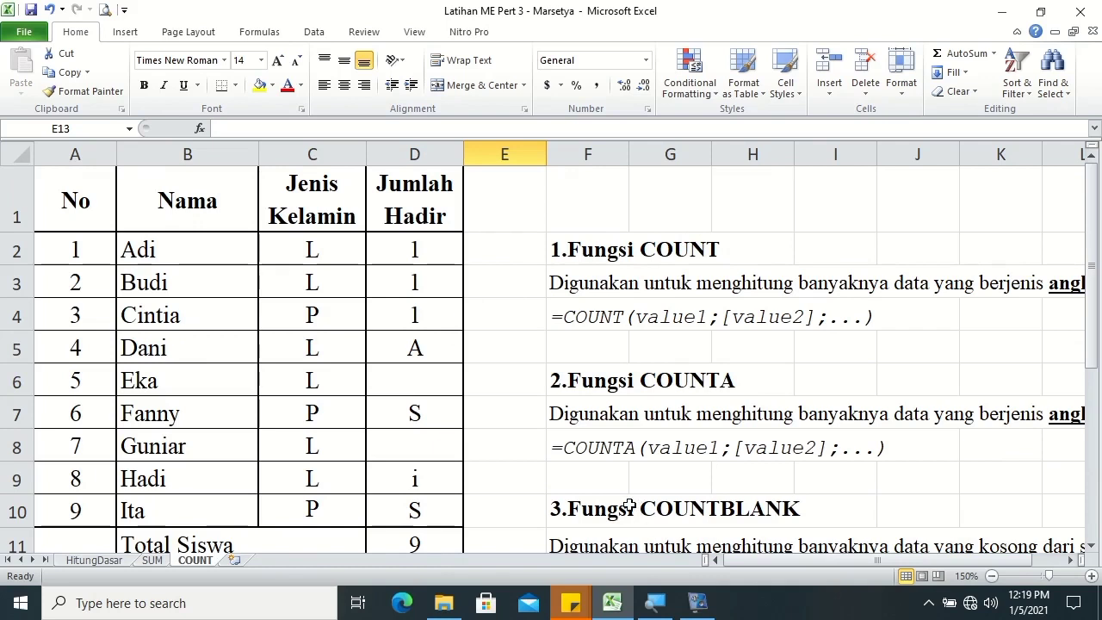
mouse_move(1084, 374)
left_mouse_down()
mouse_move(1065, 410)
mouse_move(1090, 431)
left_mouse_up()
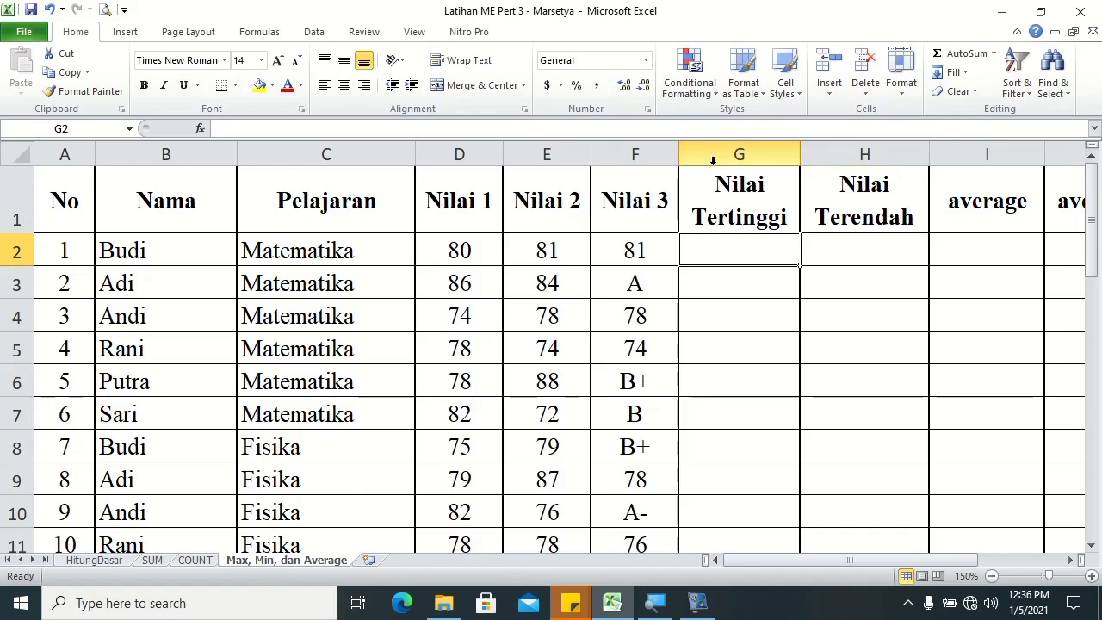
left_click(1071, 560)
left_click(1070, 560)
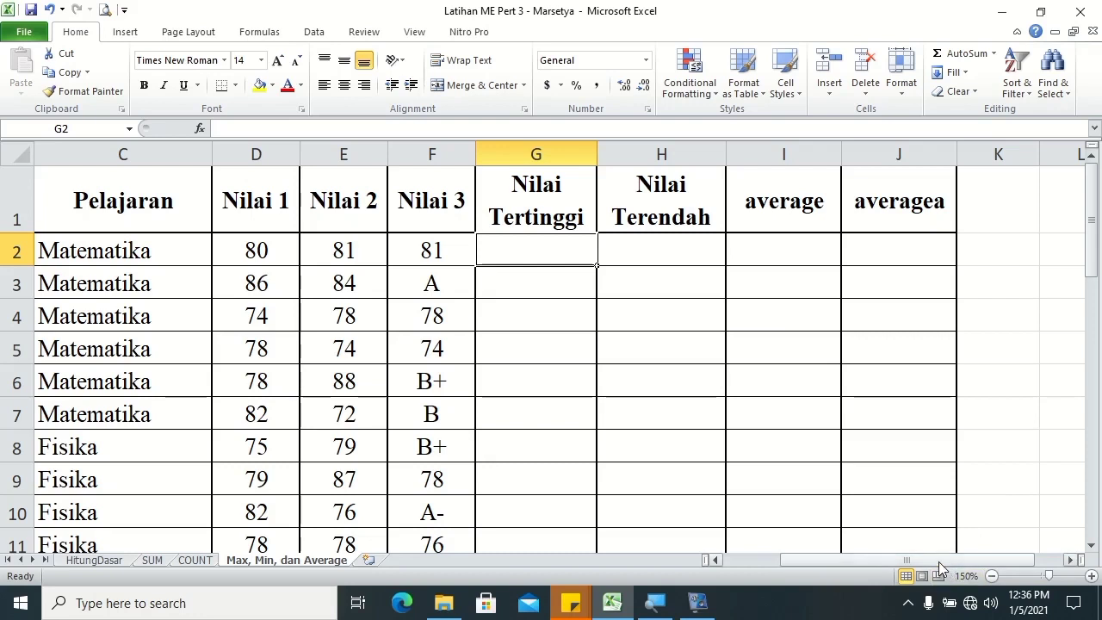
left_click_drag(940, 565, 855, 563)
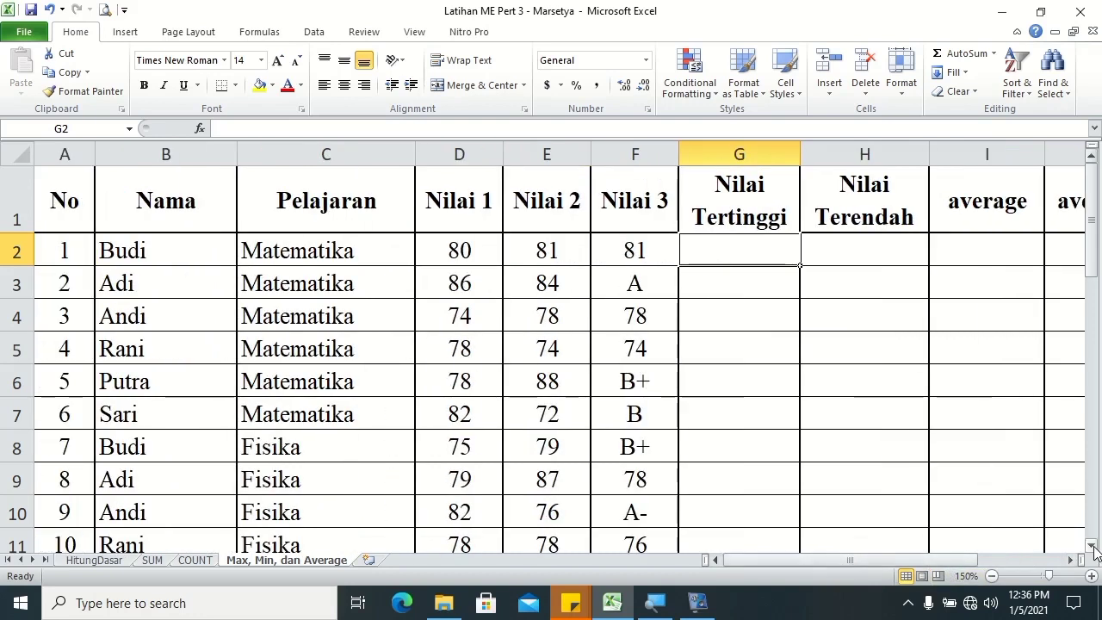
left_click(1092, 546)
left_click(1091, 546)
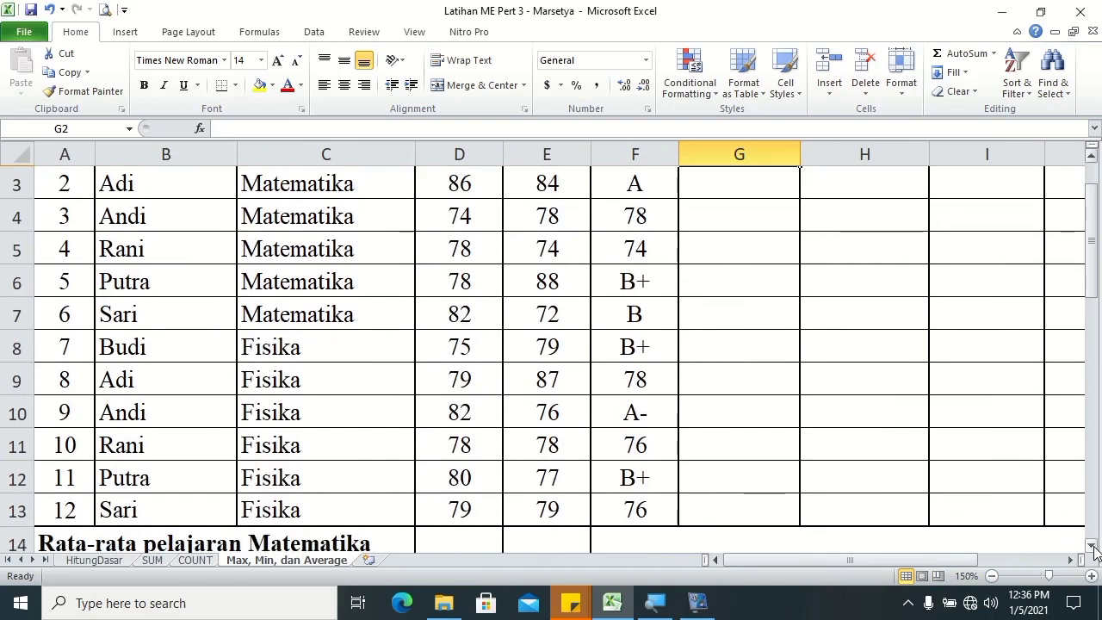
left_click(1092, 546)
left_click(1091, 546)
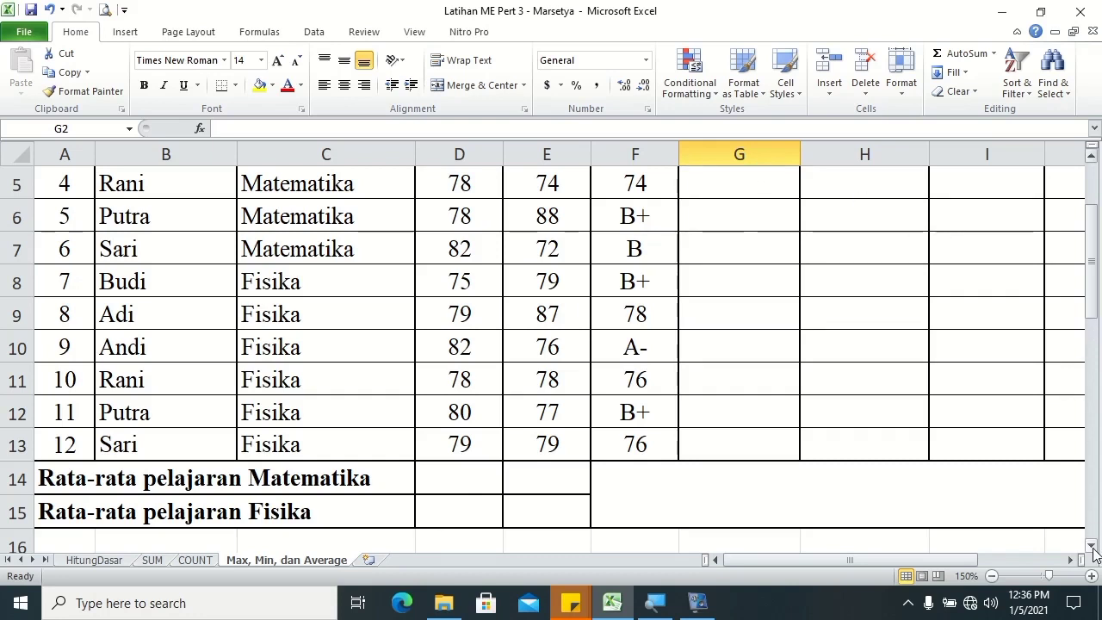
scroll(1093, 551, "down", 6)
scroll(1094, 552, "down", 2)
scroll(1094, 551, "down", 1)
scroll(1093, 551, "down", 2)
scroll(1094, 551, "down", 1)
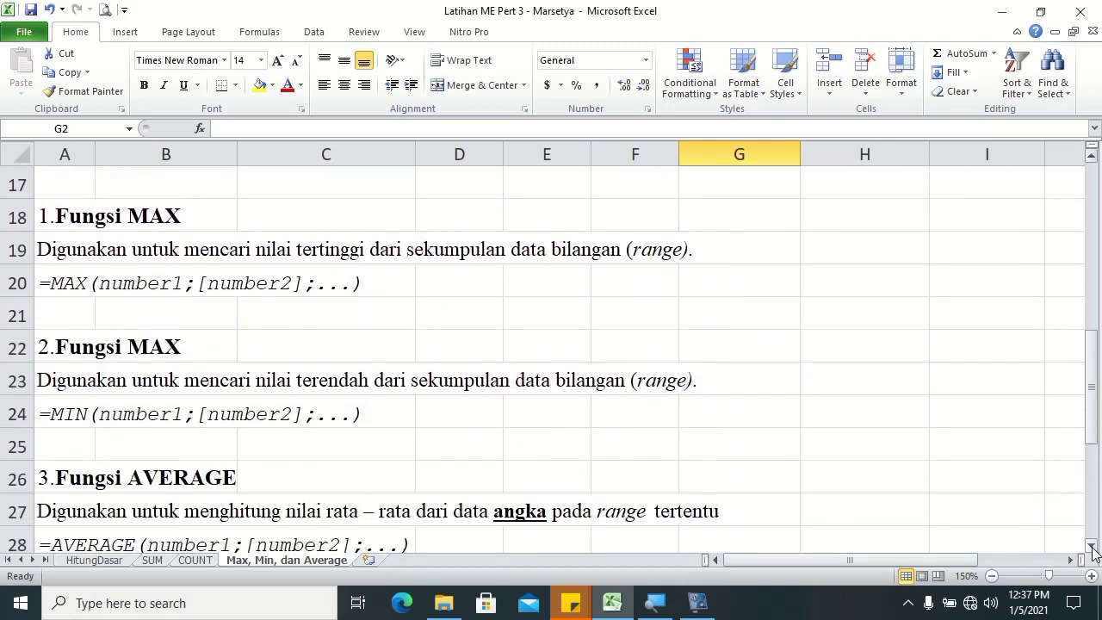
left_click(1091, 546)
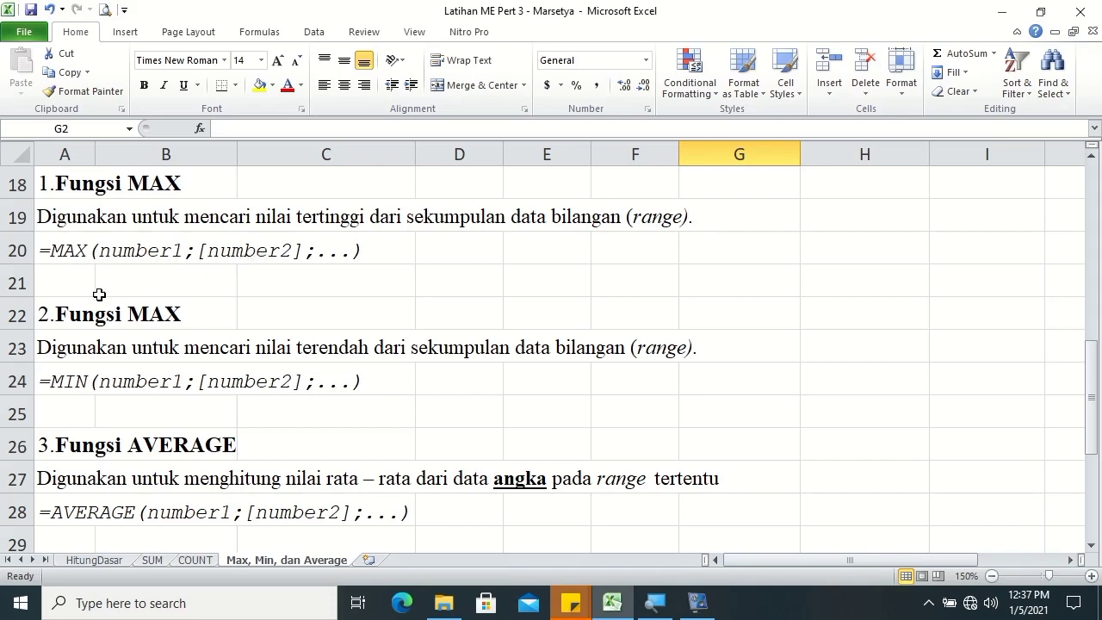
Change the A22 heading from 2.Fungsi MAX to 2.Fungsi MIN.
left_click(48, 308)
left_click(299, 129)
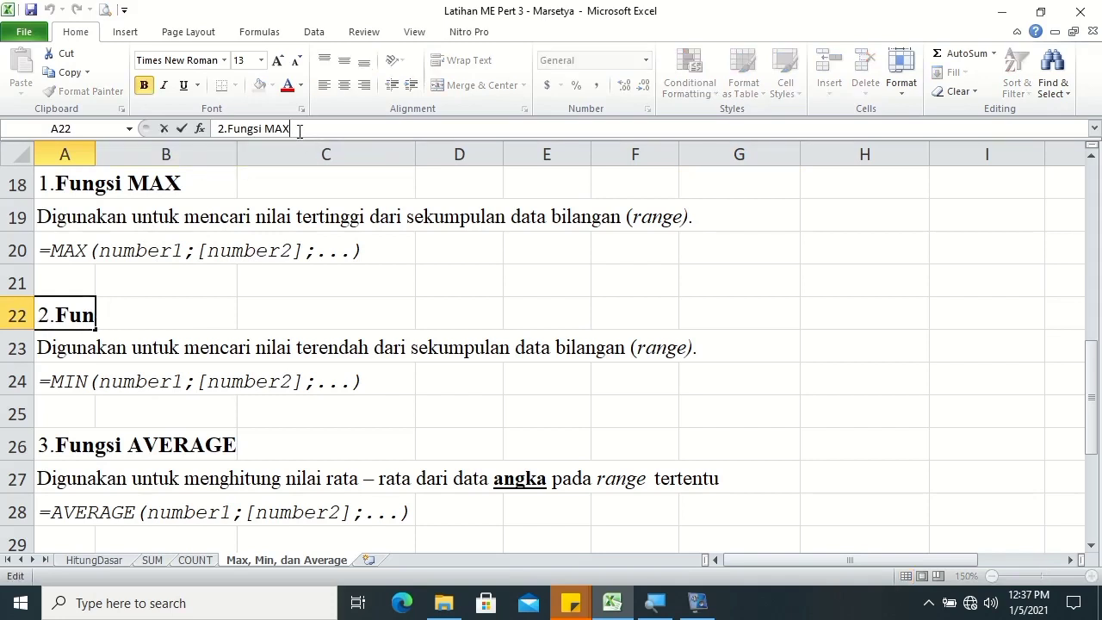
key("BackSpace")
key("BackSpace")
type("IN")
key("Return")
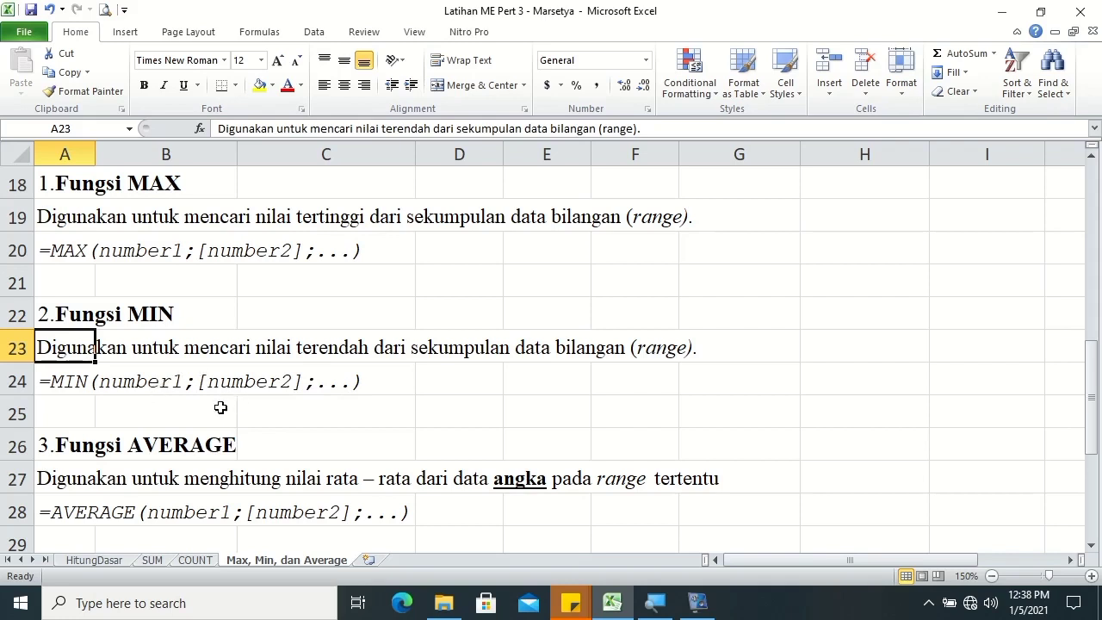
left_click(62, 443)
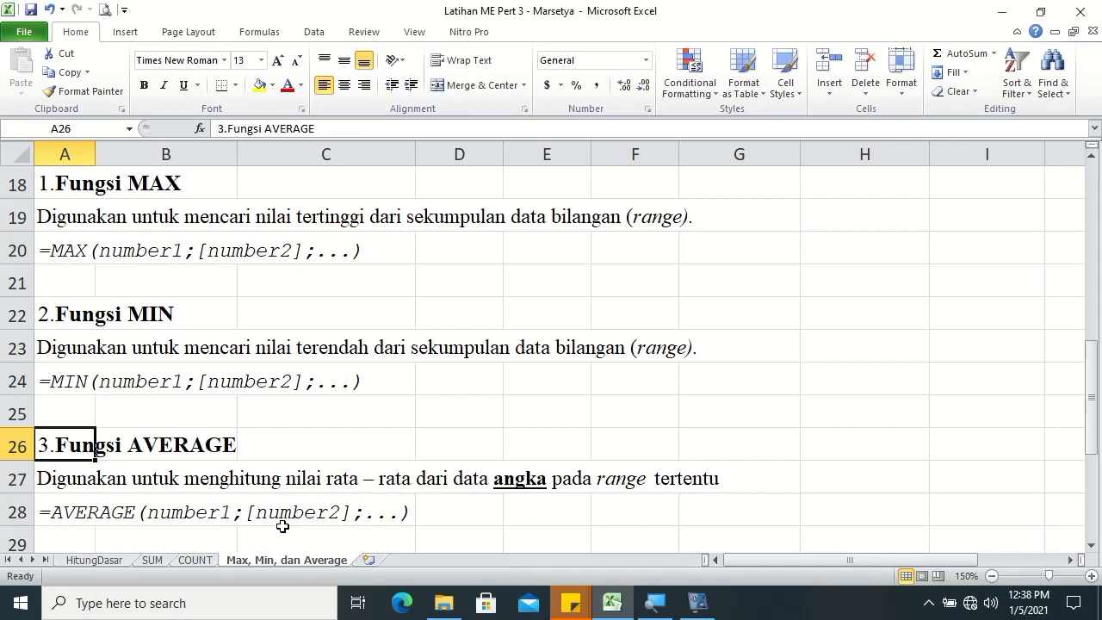
left_click(1091, 546)
left_click_drag(1091, 548, 1091, 548)
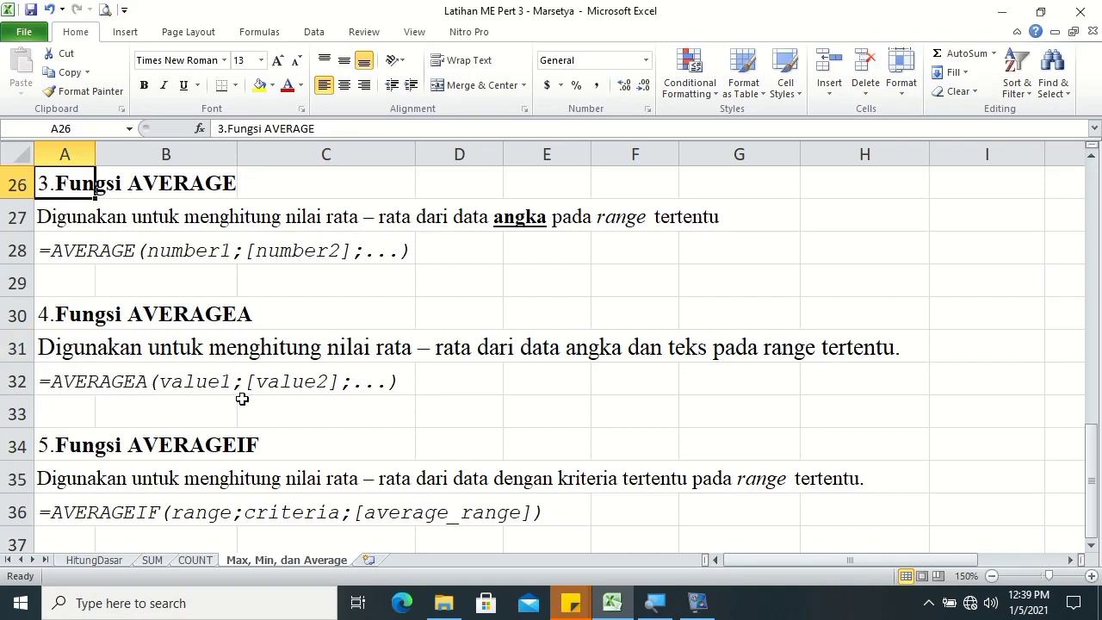
left_click(43, 317)
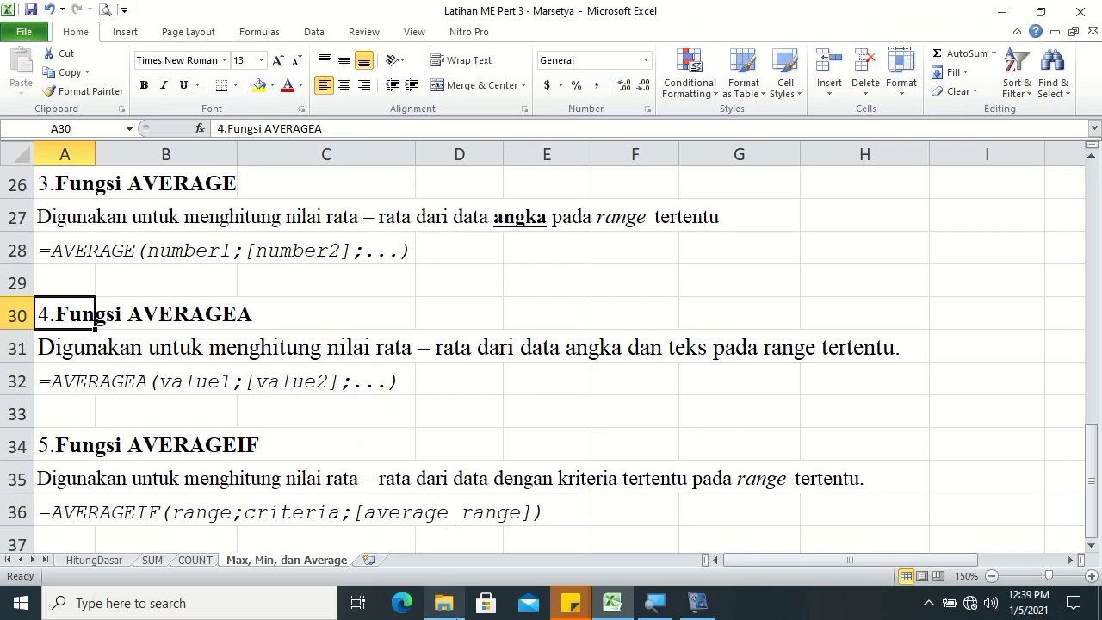
left_click(43, 453)
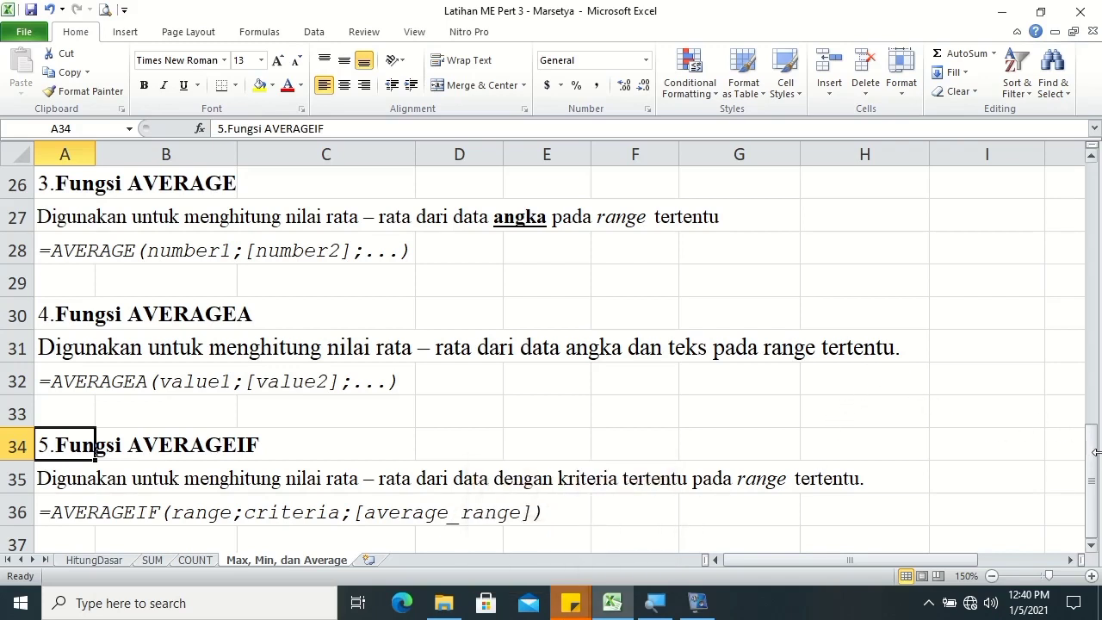
Enter =MAX(D2:F2) in G2 to get the first student's highest score, 81.
left_click_drag(1092, 439, 1098, 176)
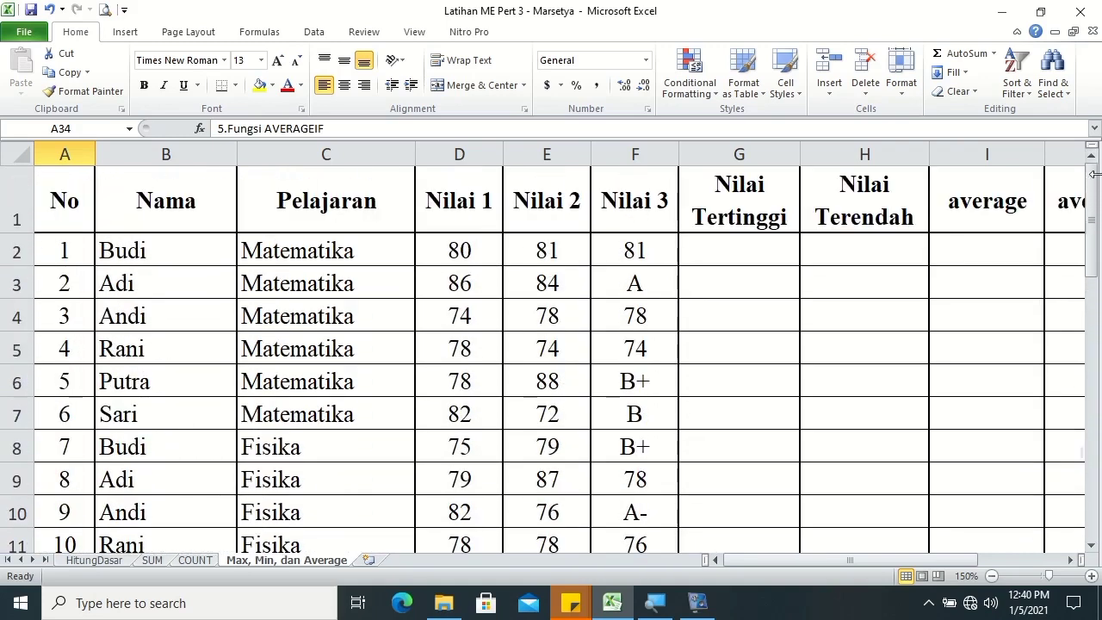
left_click(758, 243)
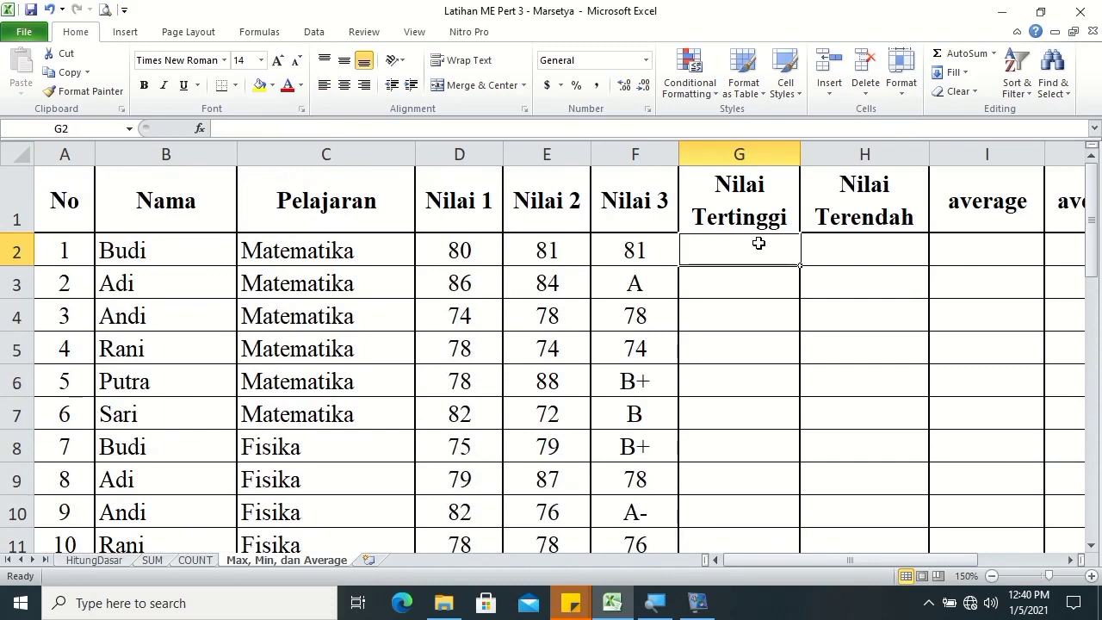
type("=")
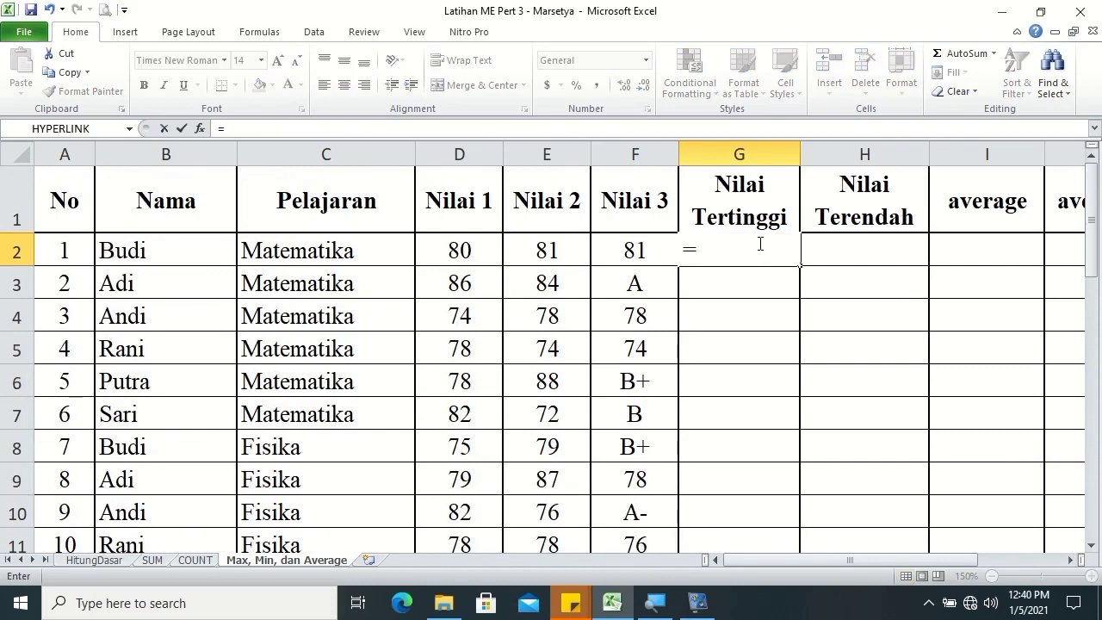
type("MAX(")
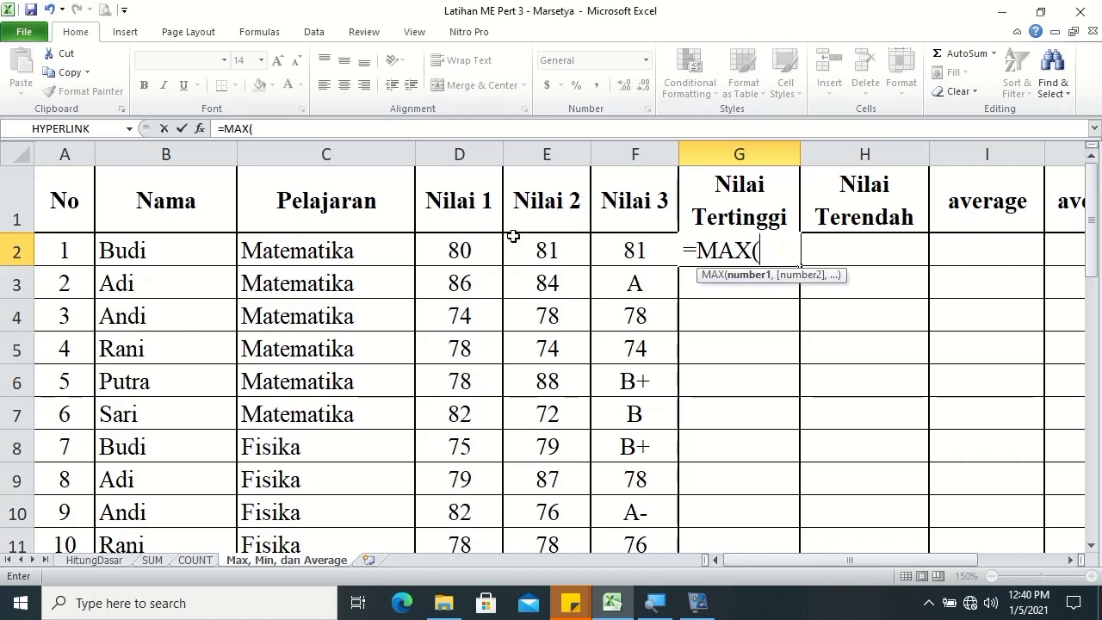
left_click_drag(455, 246, 601, 250)
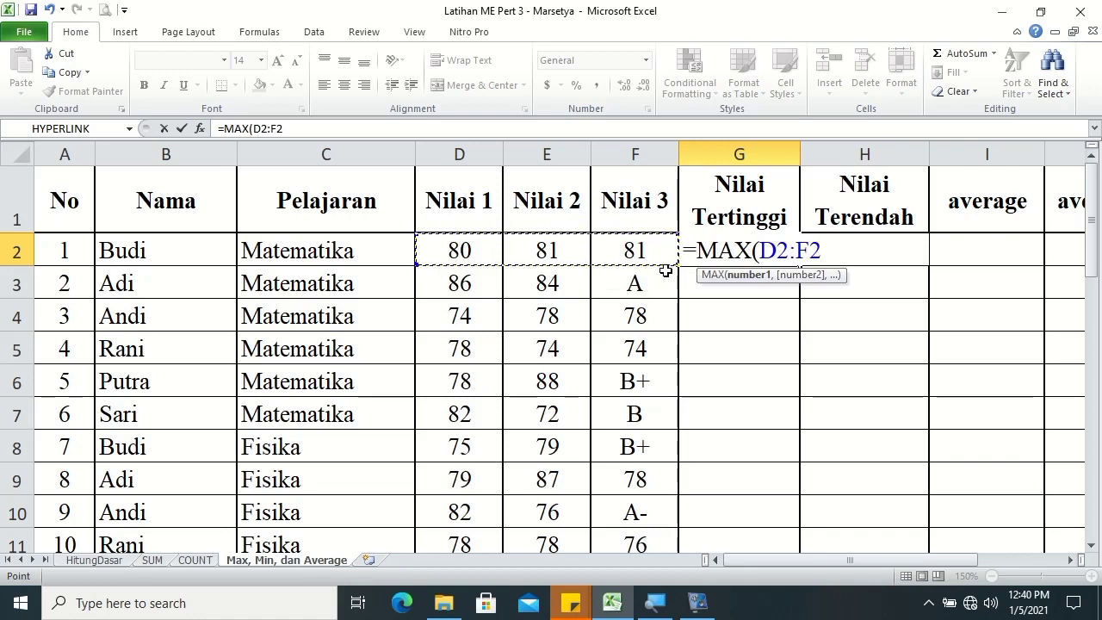
key("Tab")
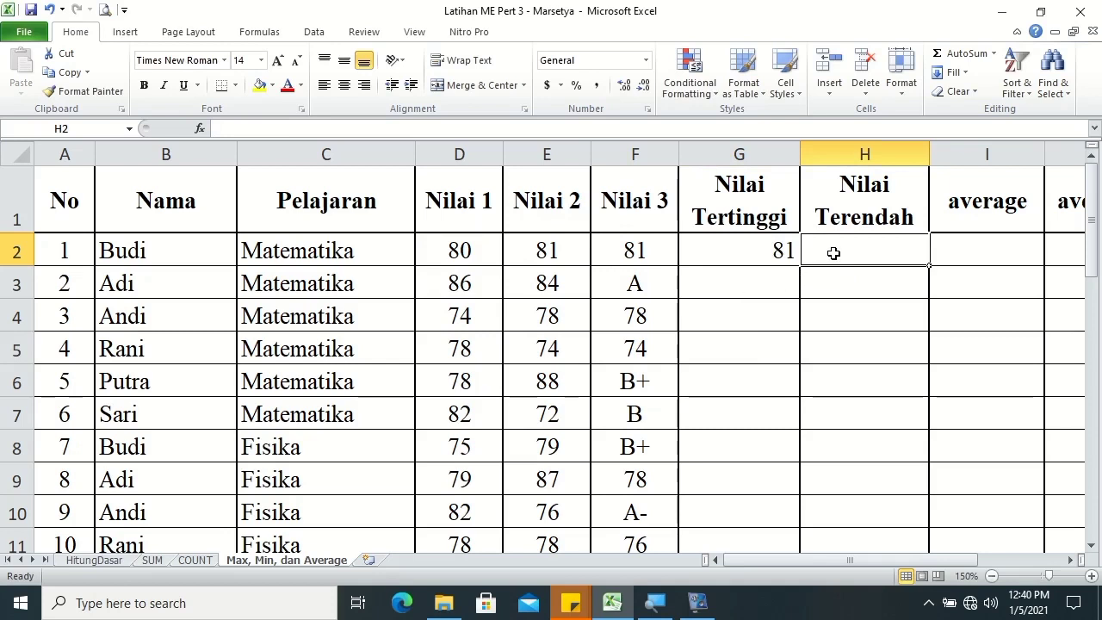
Enter =MIN(D2:F2) in H2 to get the lowest score, 80.
type("=MIN(")
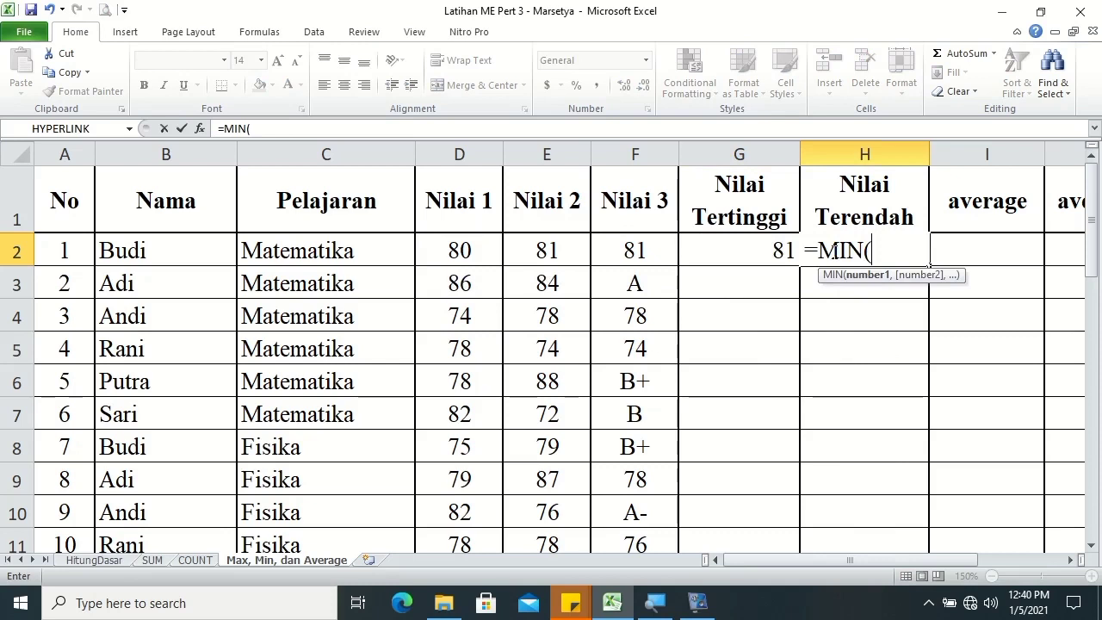
left_click_drag(465, 252, 628, 245)
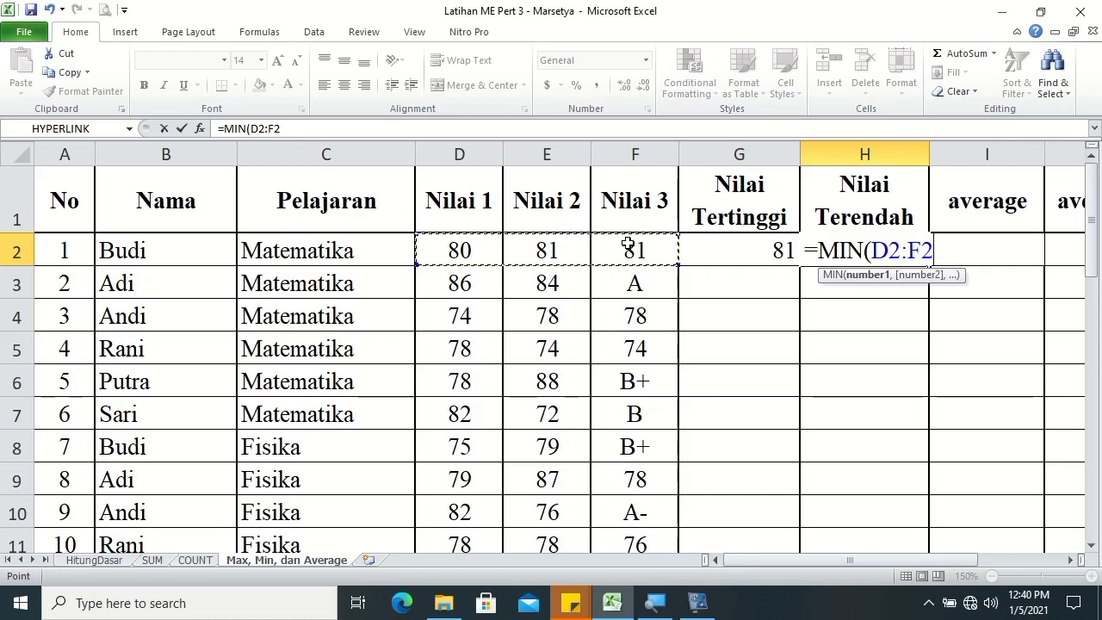
key("Tab")
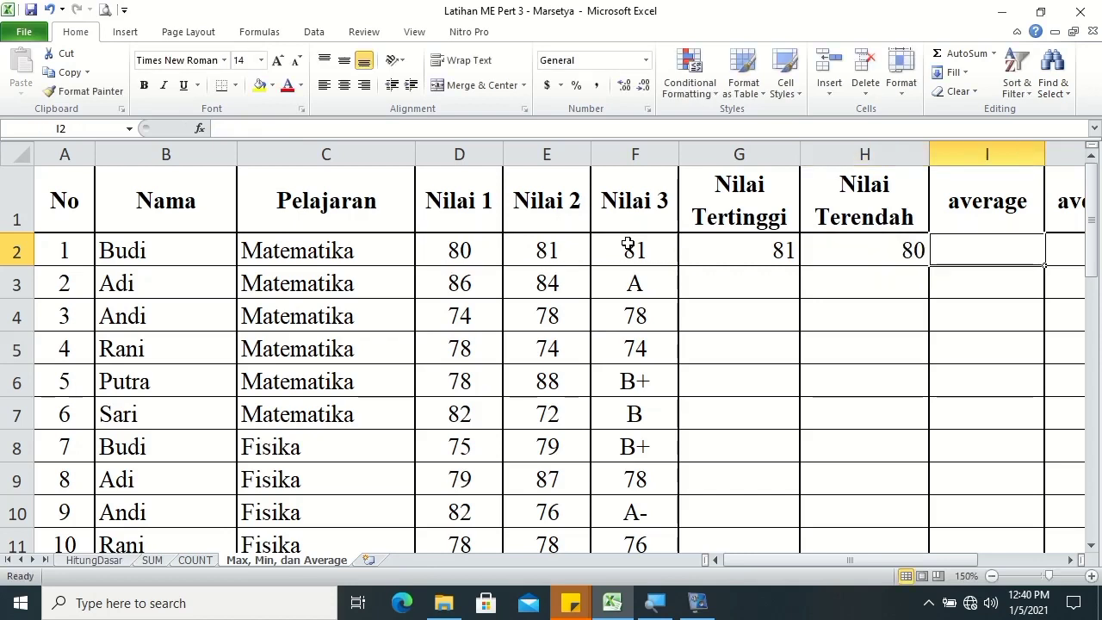
Enter =AVERAGE(D2:F2) in I2, giving 80.66667.
type("=")
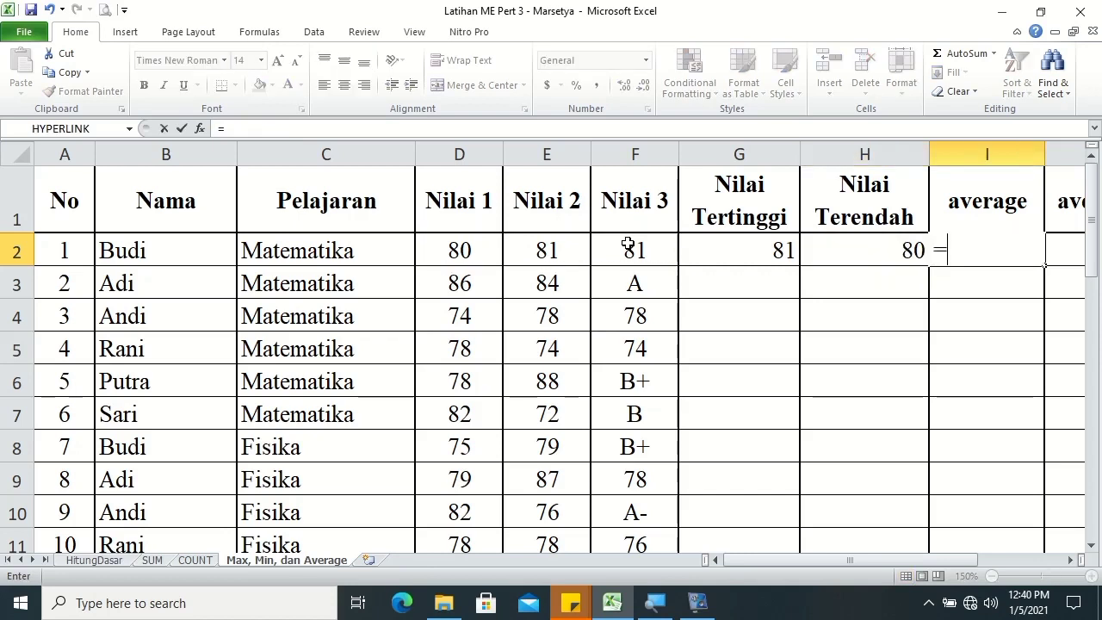
type("a")
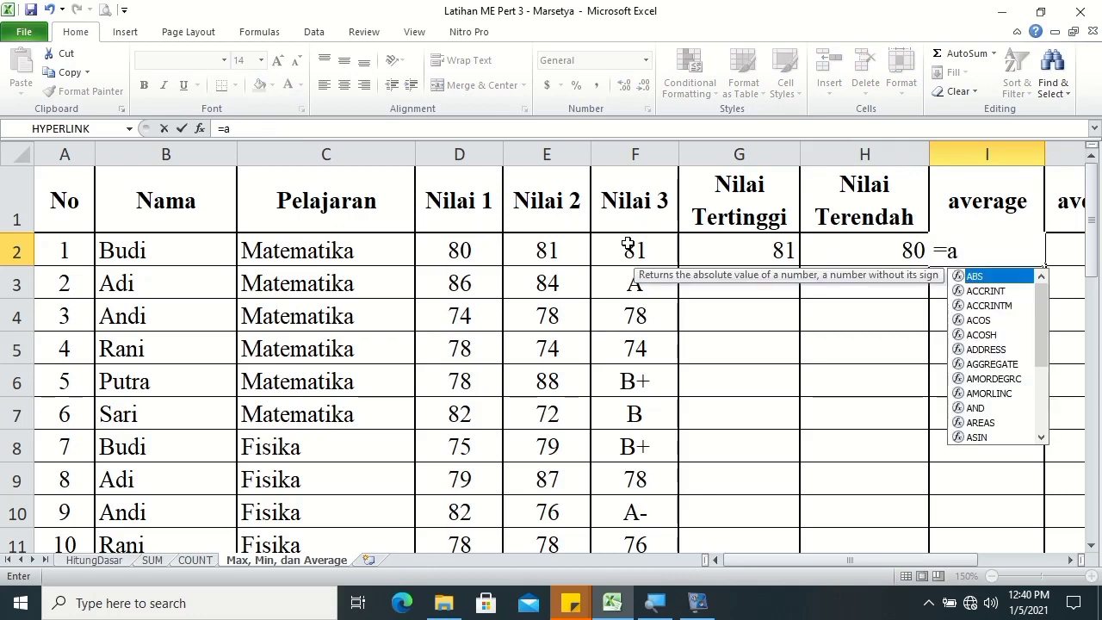
type("ver")
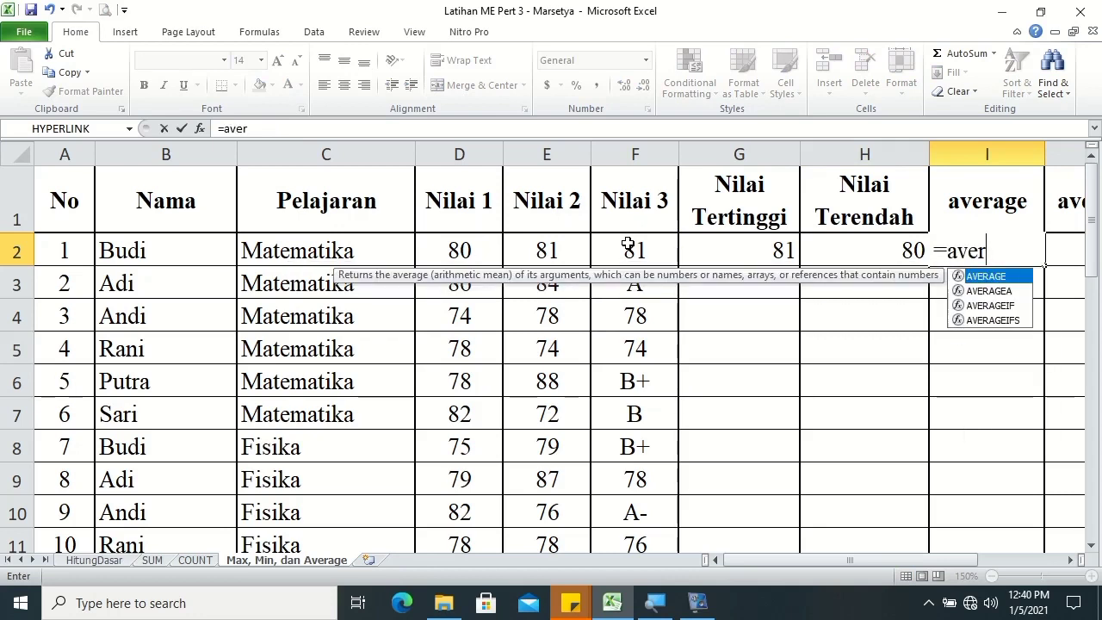
key("Tab")
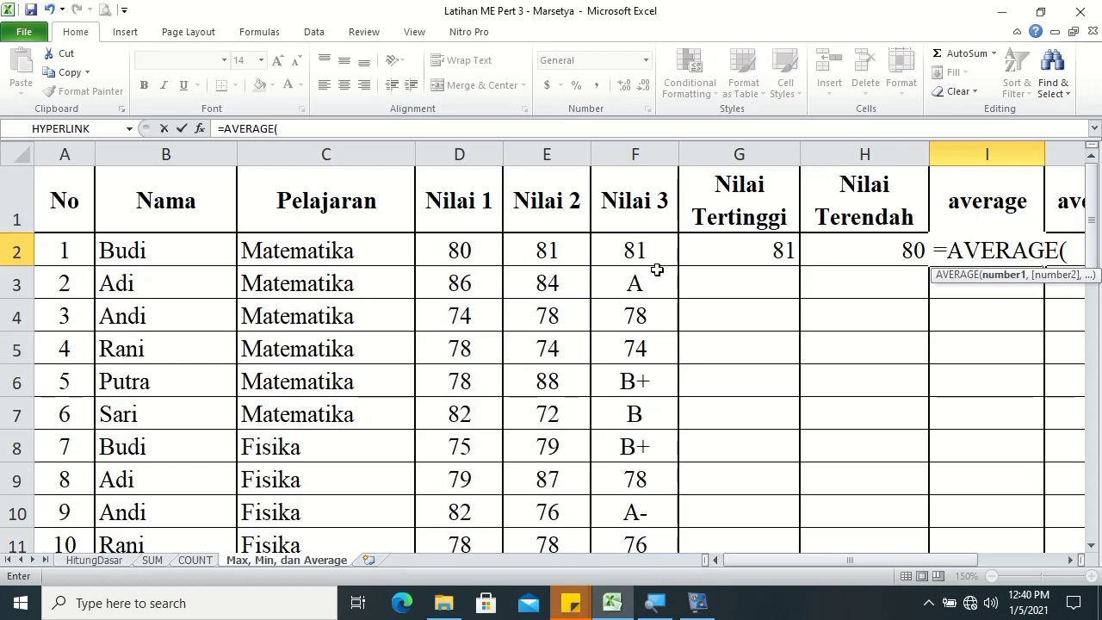
left_click(1071, 561)
left_click(1070, 560)
left_click(1070, 562)
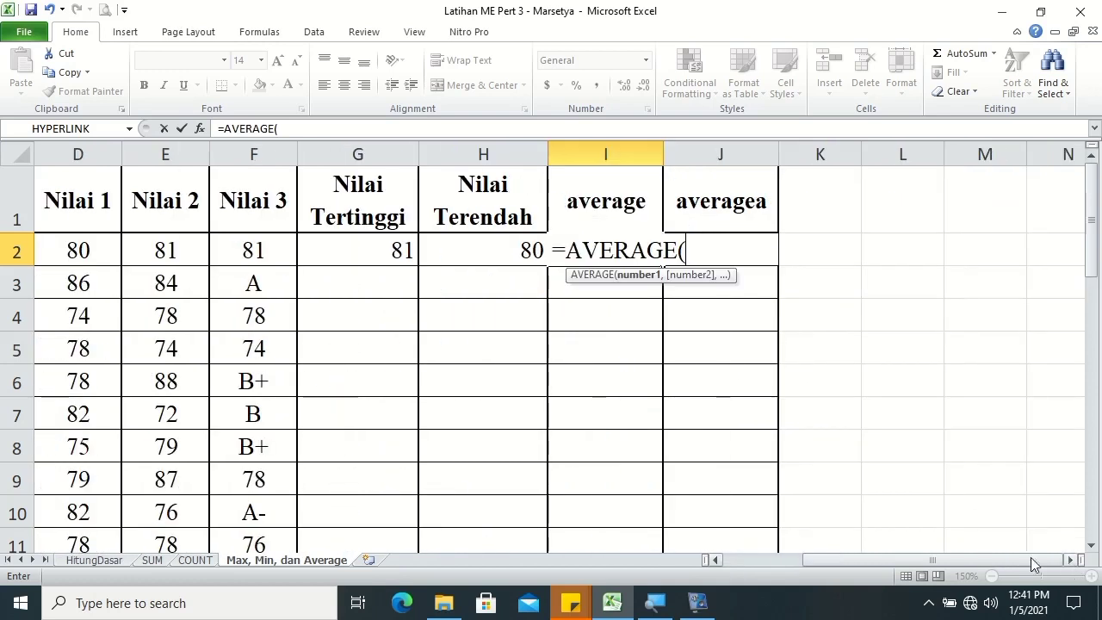
left_click_drag(69, 243, 222, 245)
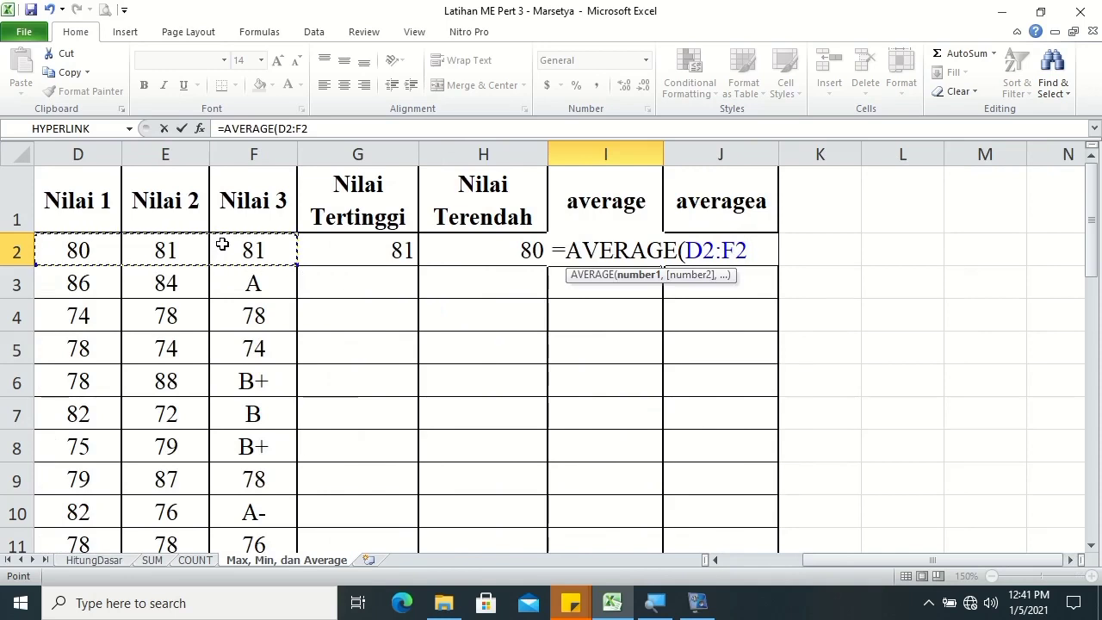
key("Tab")
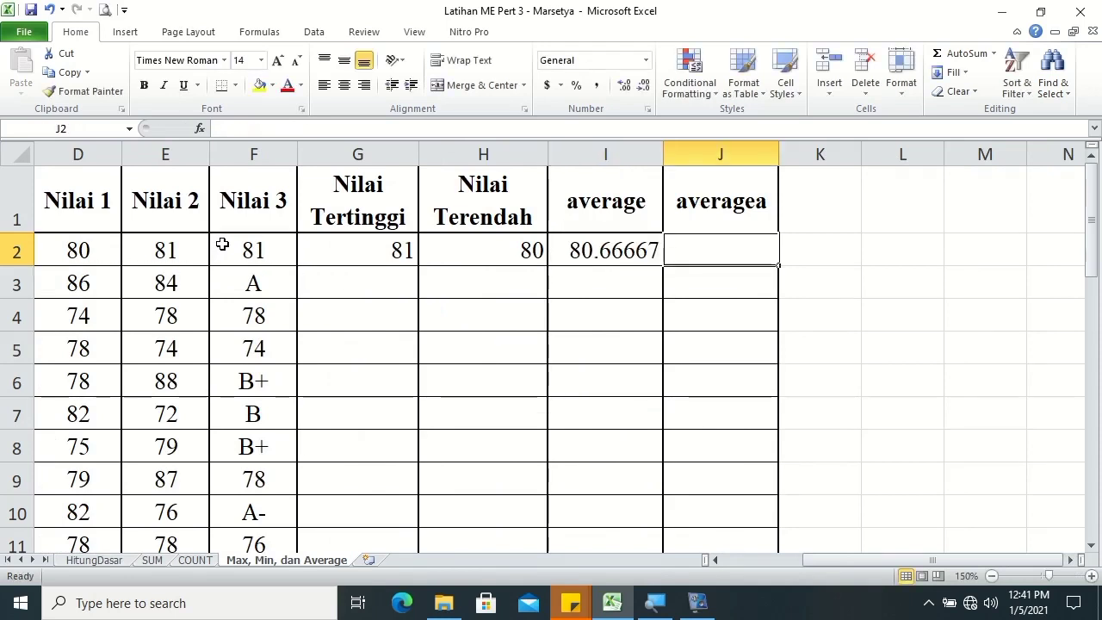
Enter =AVERAGEA(D2:F2) in J2, also giving 80.66667.
type("=")
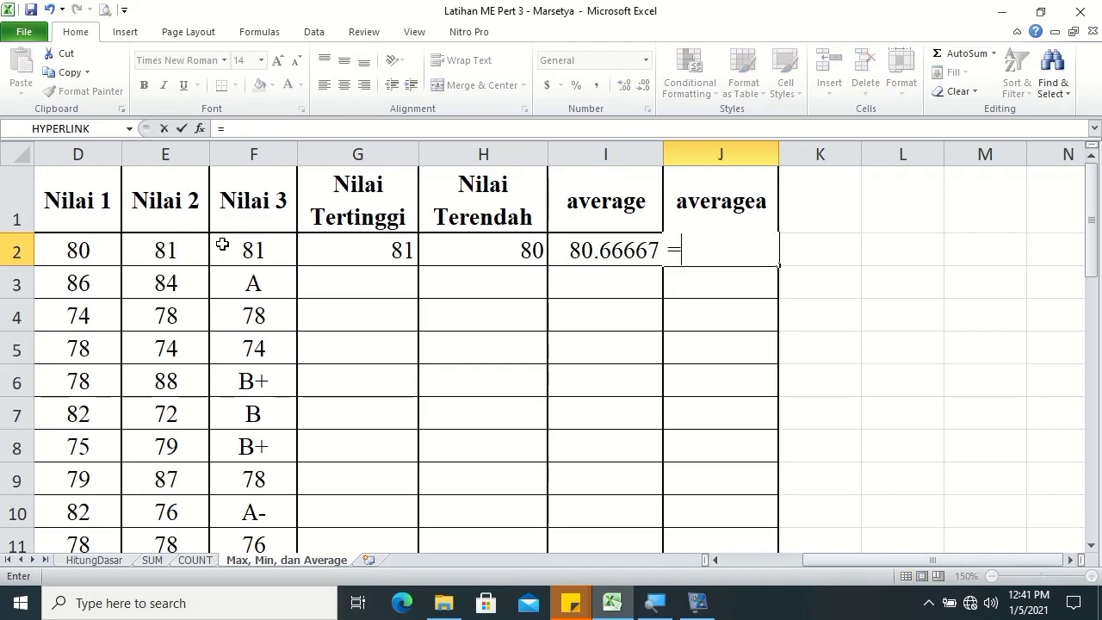
type("ave")
key("Down")
key("Down")
key("Tab")
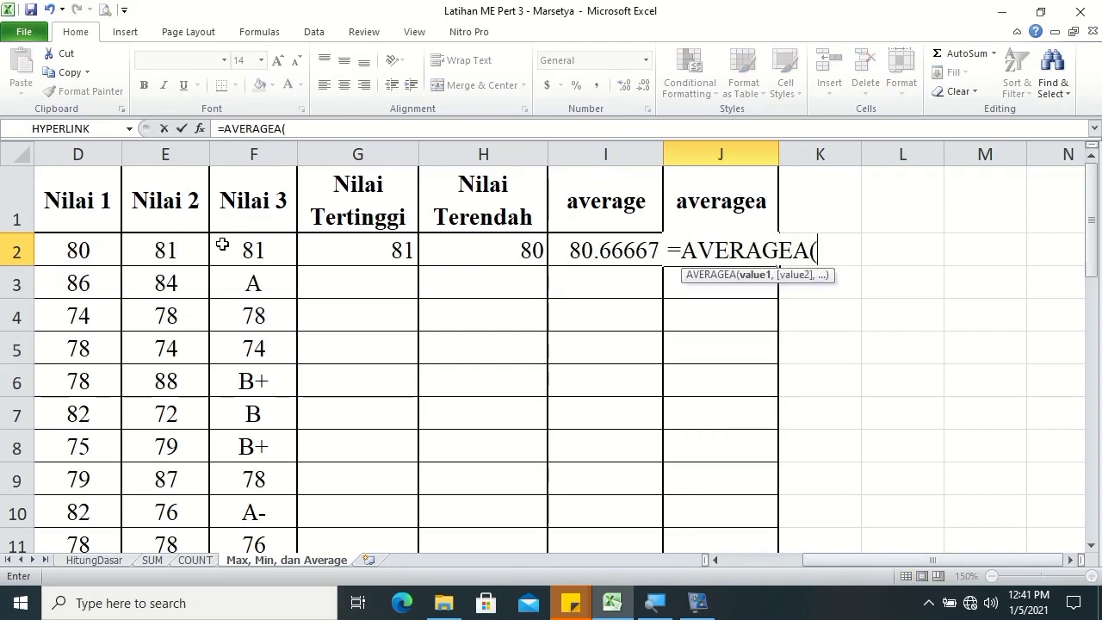
left_click(82, 250)
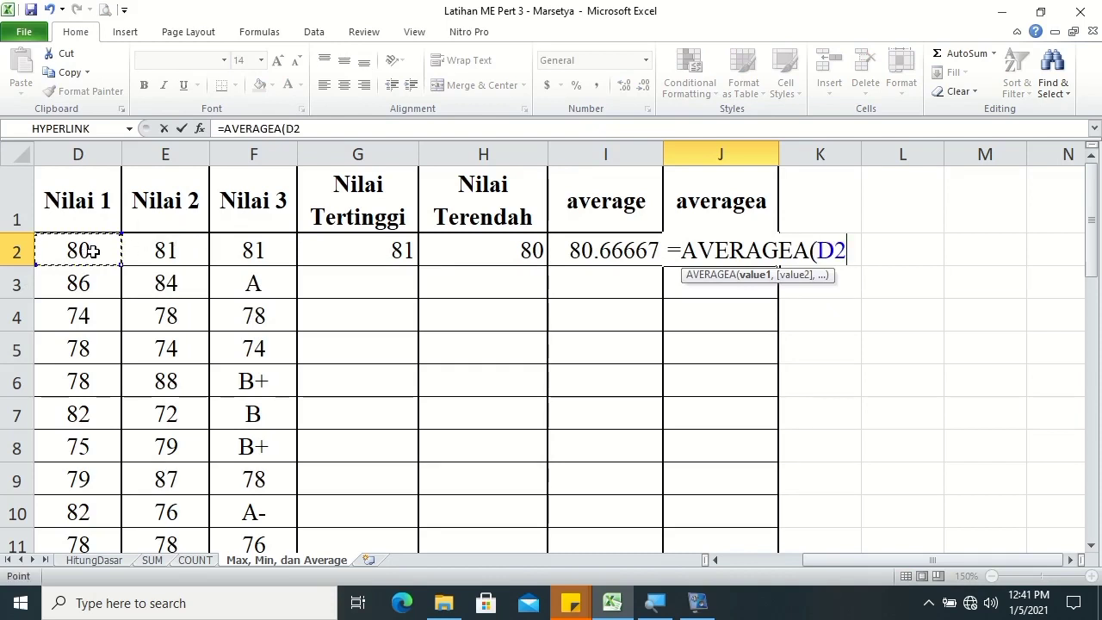
mouse_move(107, 249)
left_mouse_down()
mouse_move(183, 272)
mouse_move(272, 268)
left_mouse_up()
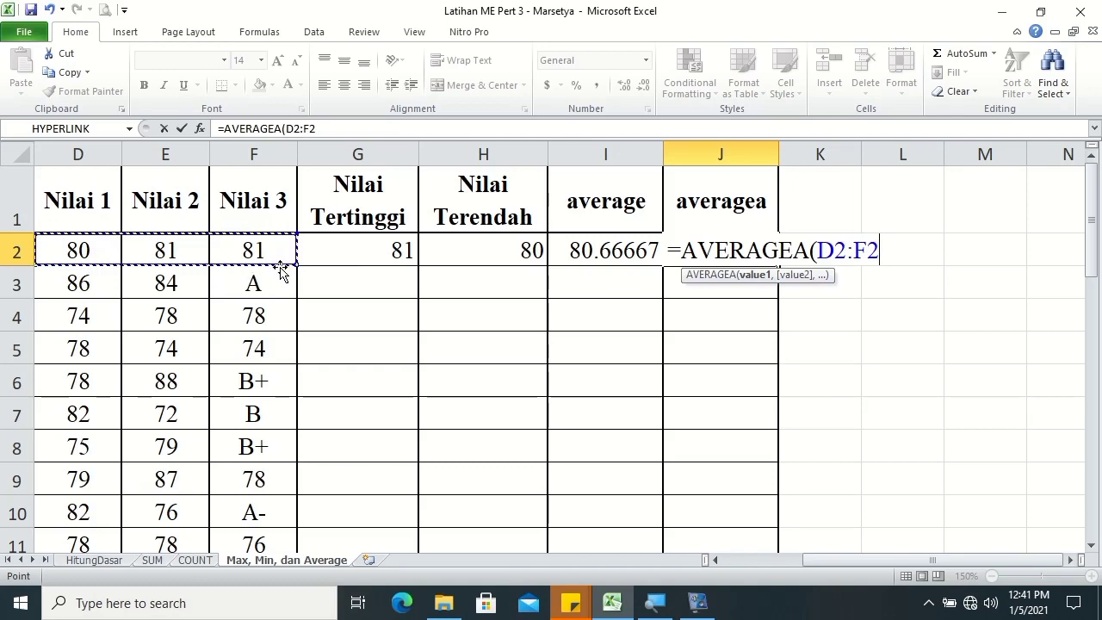
key("Return")
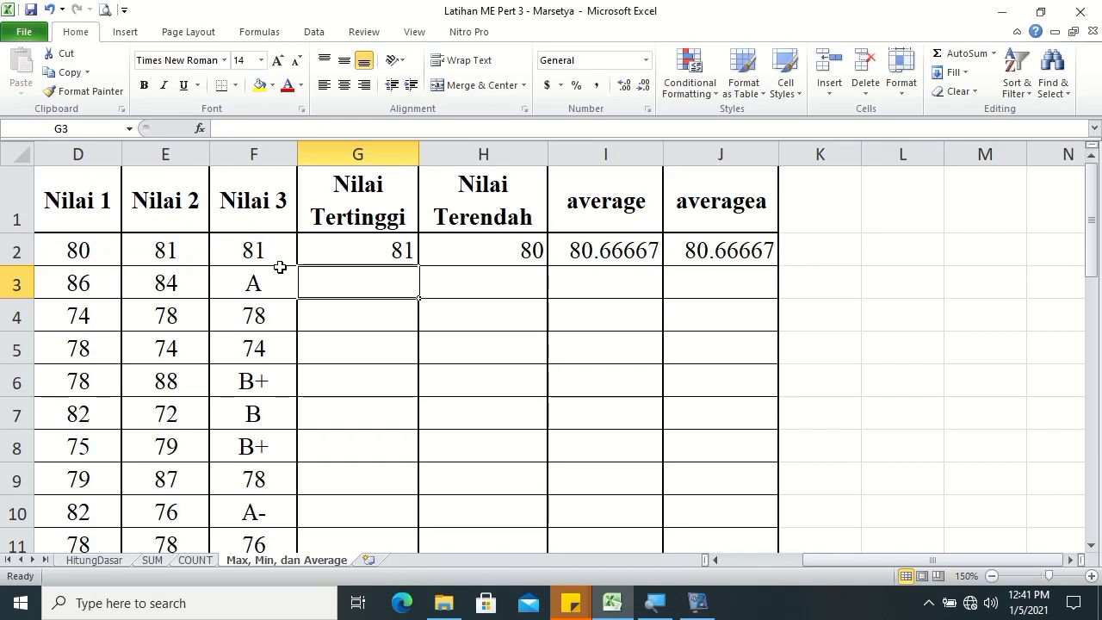
left_click_drag(392, 251, 693, 254)
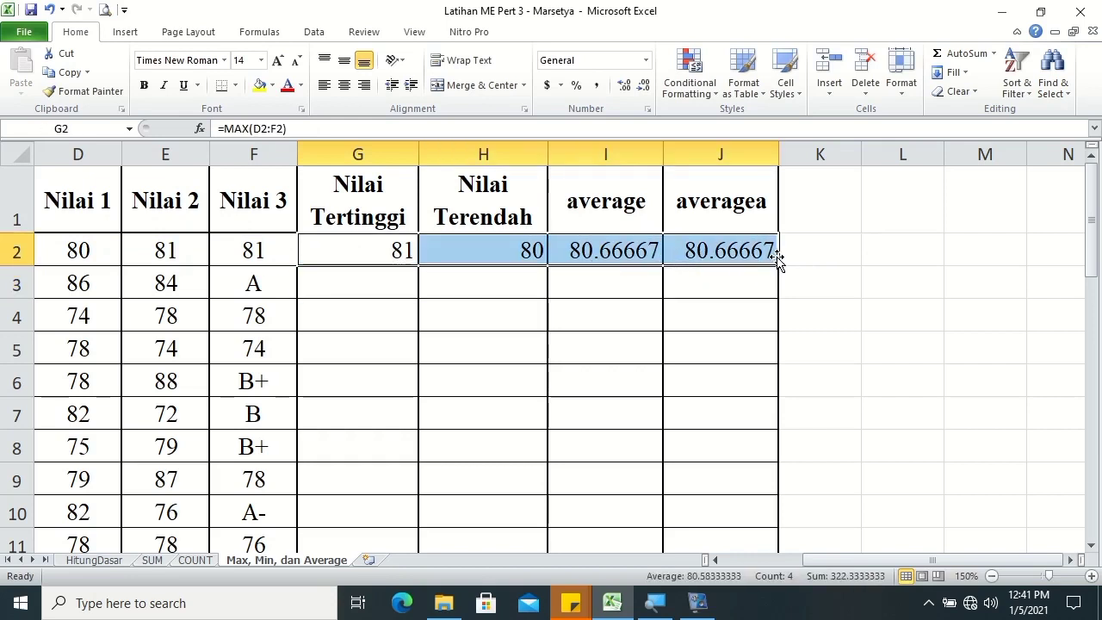
Fill the row 2 MAX, MIN, AVERAGE and AVERAGEA formulas down to row 13.
left_click_drag(780, 265, 778, 485)
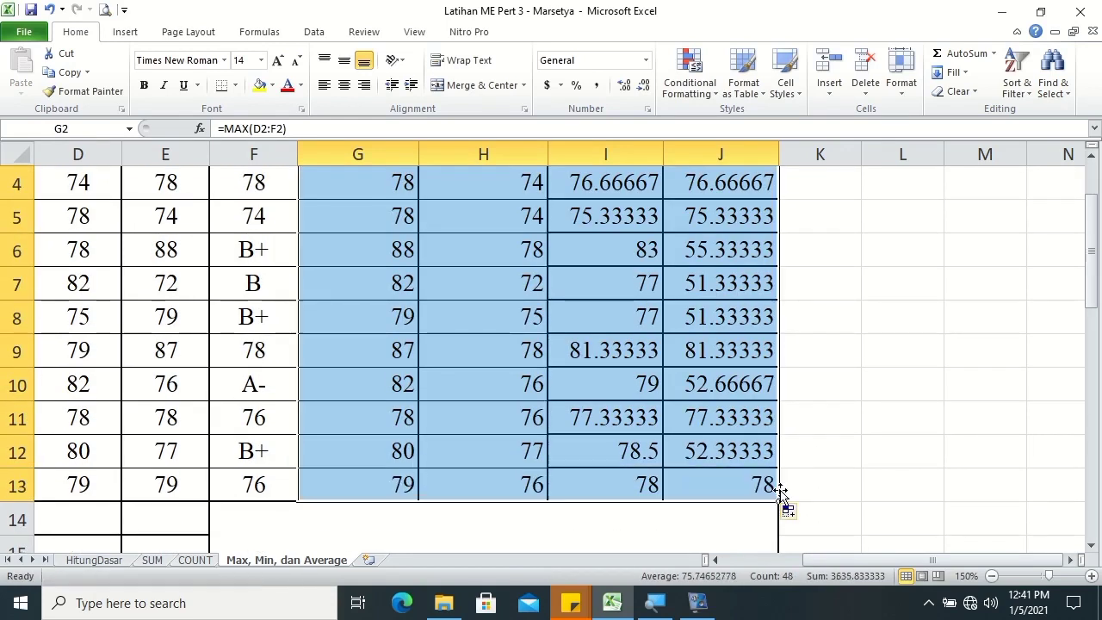
left_click(795, 416)
left_click_drag(1095, 284, 1092, 222)
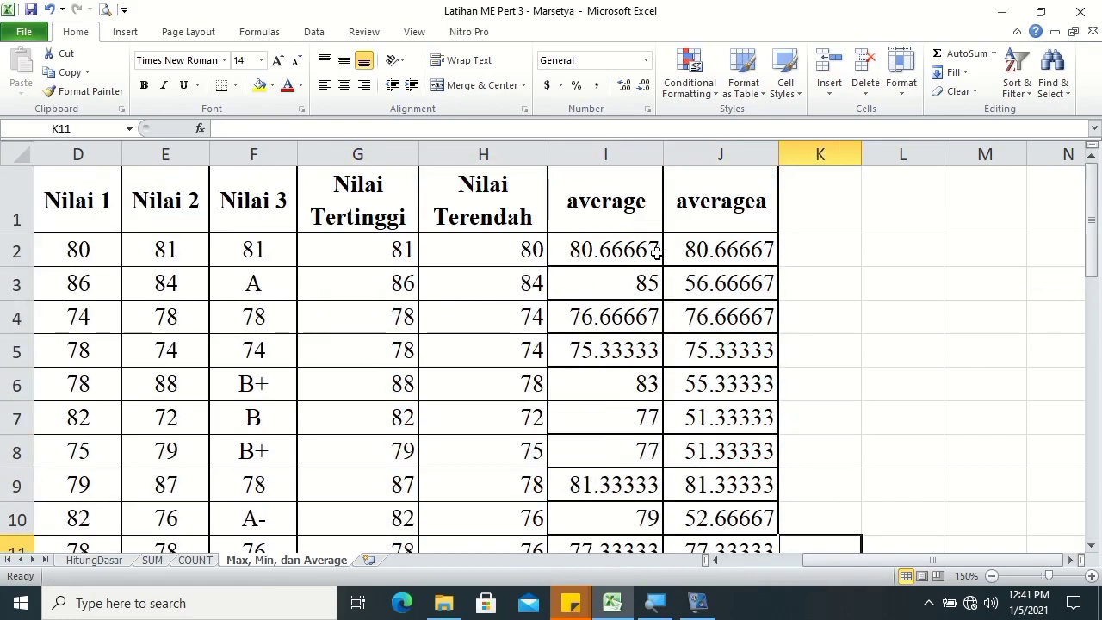
Add thin solid borders with inside horizontal lines to the result cells via Format Cells.
mouse_move(376, 253)
left_mouse_down()
mouse_move(512, 317)
mouse_move(718, 472)
left_mouse_up()
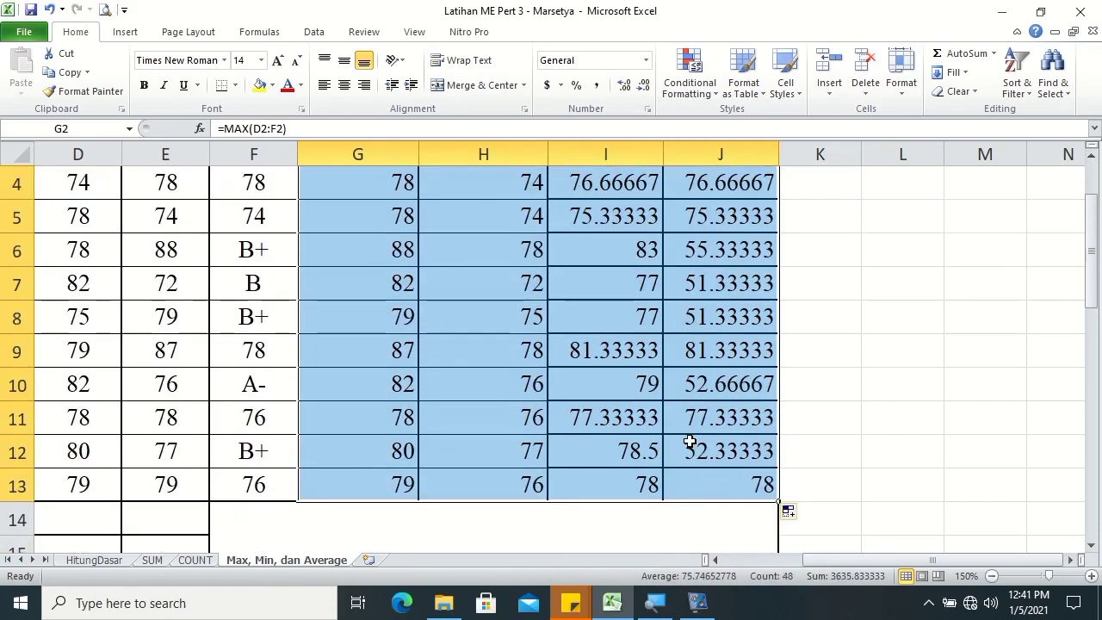
right_click(690, 451)
key("Escape")
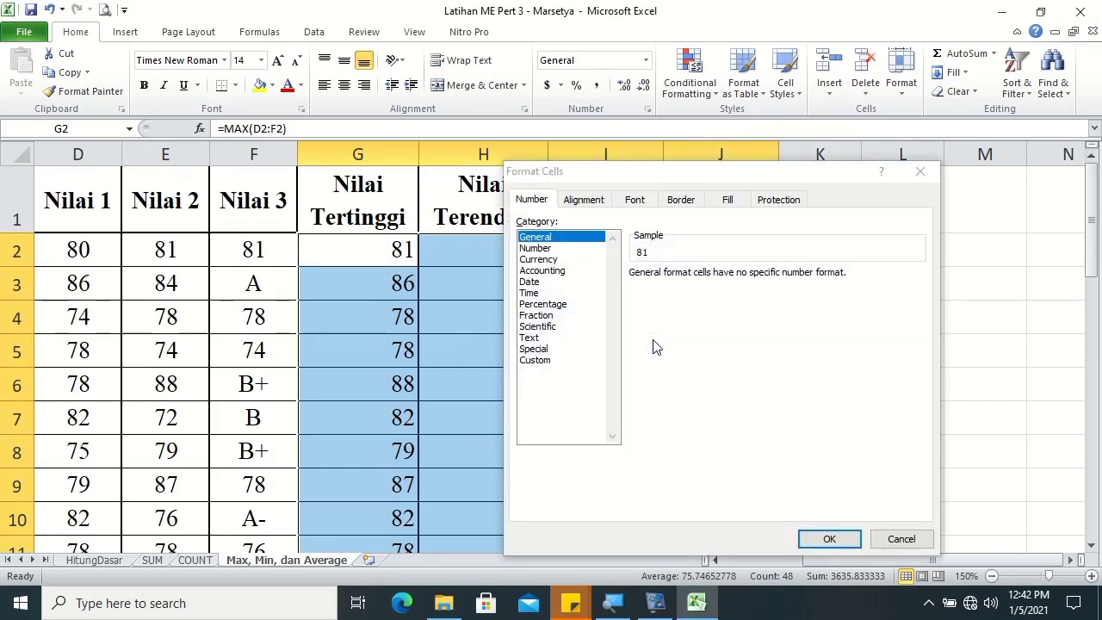
left_click(679, 201)
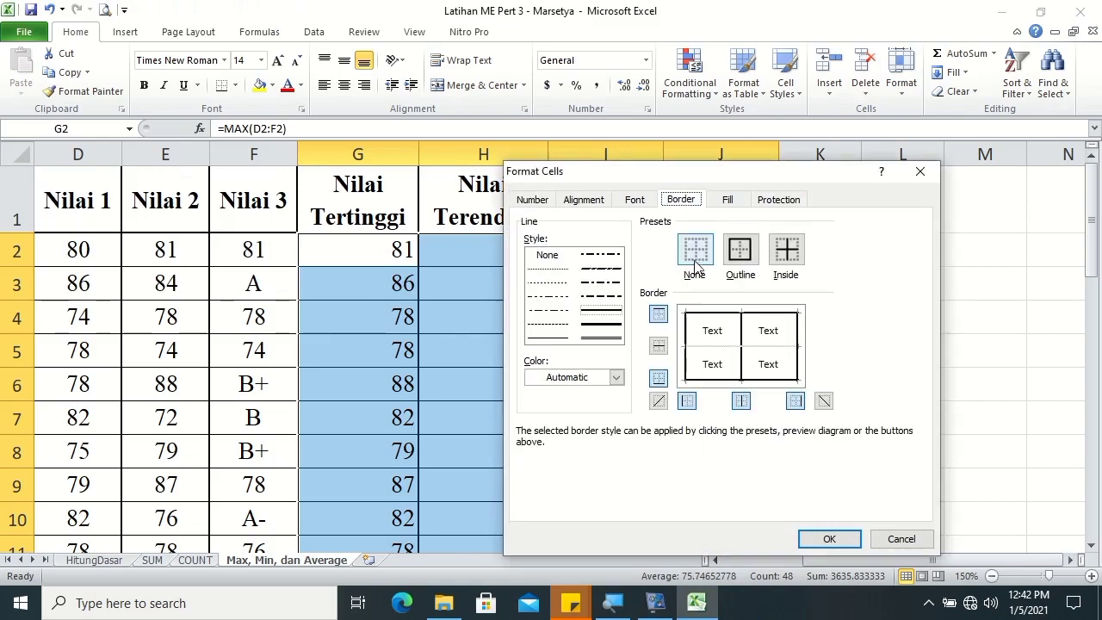
left_click(547, 338)
left_click(706, 347)
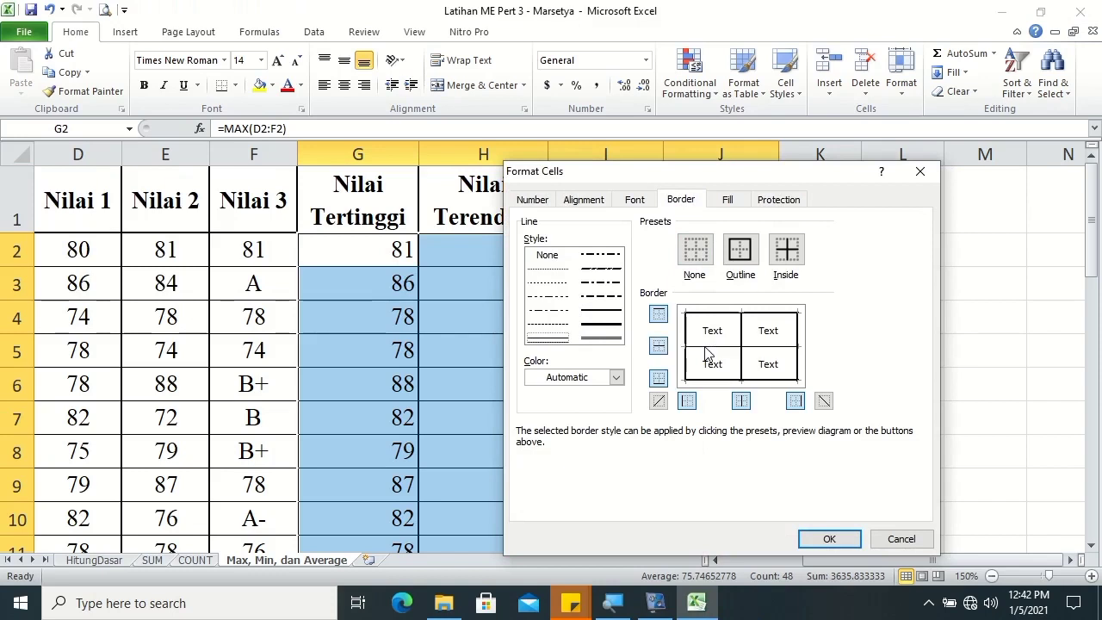
left_click(832, 538)
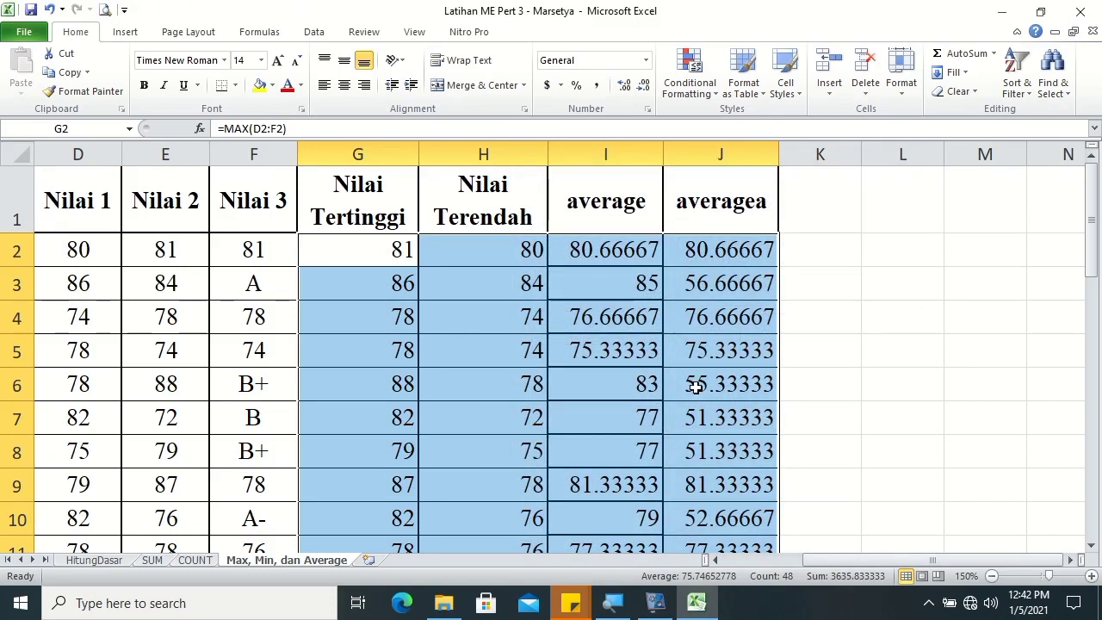
left_click(405, 277)
Centre the values in G2:J13.
left_click_drag(412, 248, 712, 503)
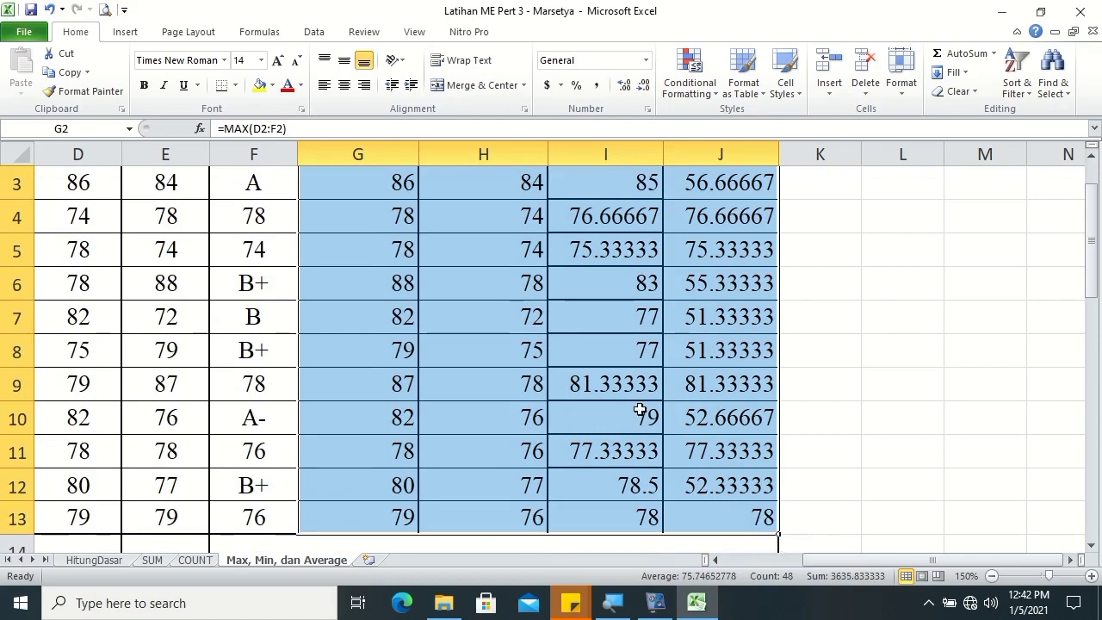
left_click(345, 93)
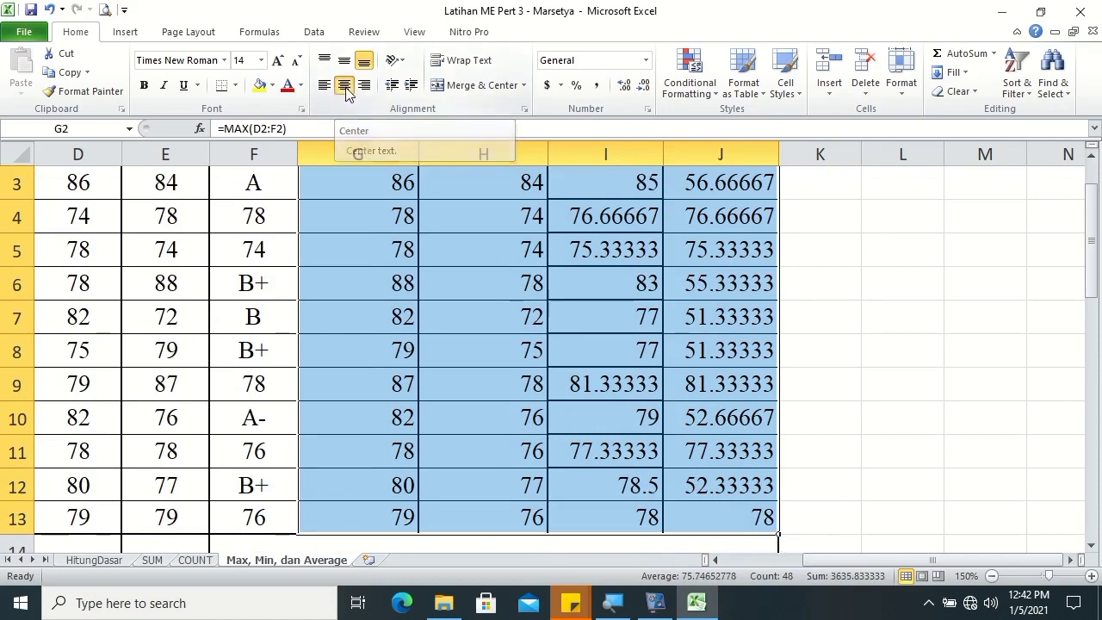
scroll(619, 356, "up", 1)
left_click(616, 357)
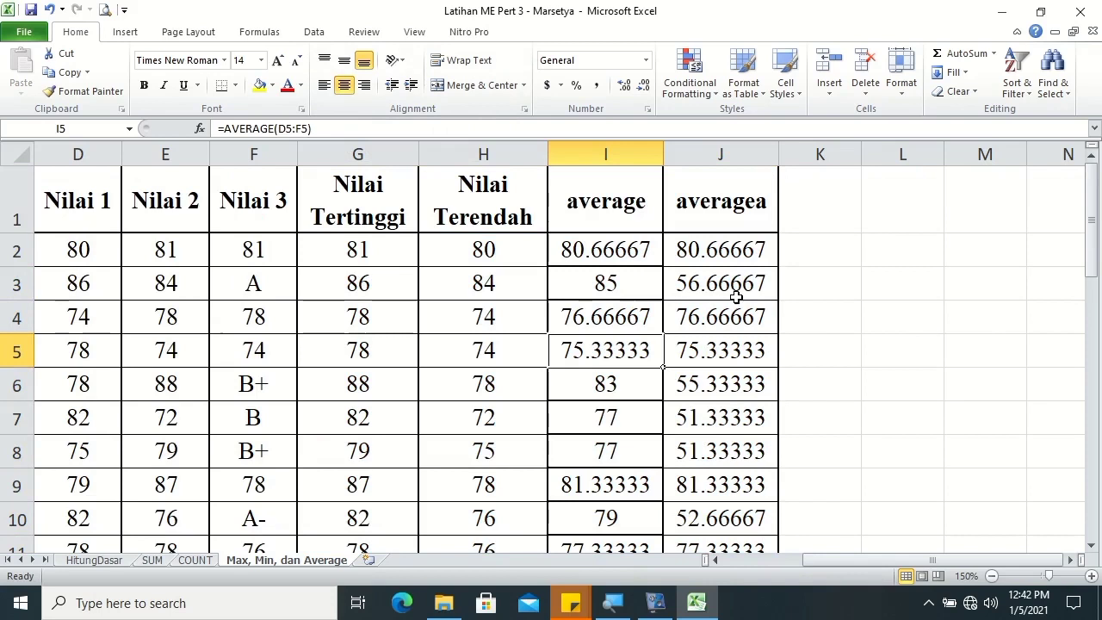
mouse_move(1092, 253)
left_mouse_down()
mouse_move(1092, 305)
mouse_move(1092, 249)
left_mouse_up()
left_click(631, 247)
mouse_move(631, 248)
left_mouse_down()
mouse_move(651, 485)
mouse_move(638, 472)
left_mouse_up()
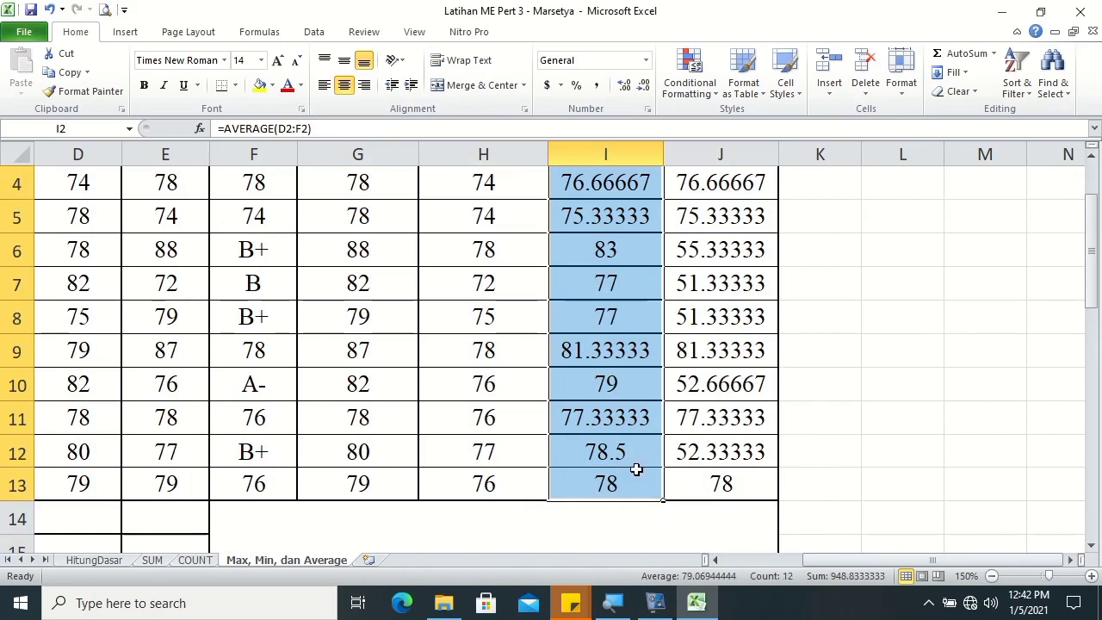
Add thin inside horizontal borders between the rows of I2:I13.
right_click(637, 472)
scroll(659, 411, "up", 1)
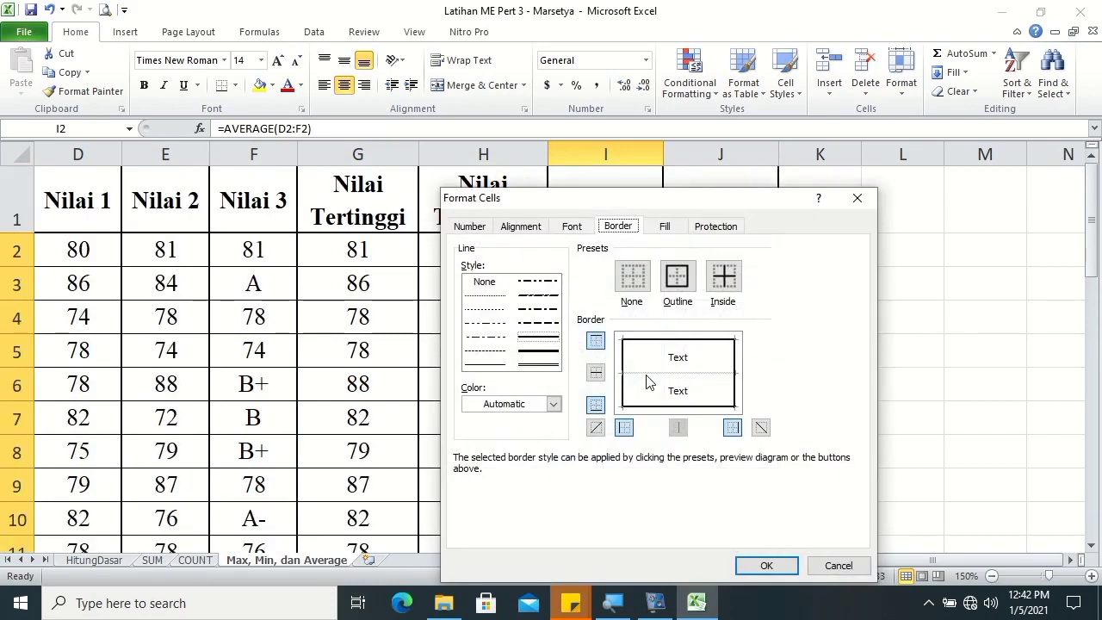
left_click(510, 367)
left_click(645, 379)
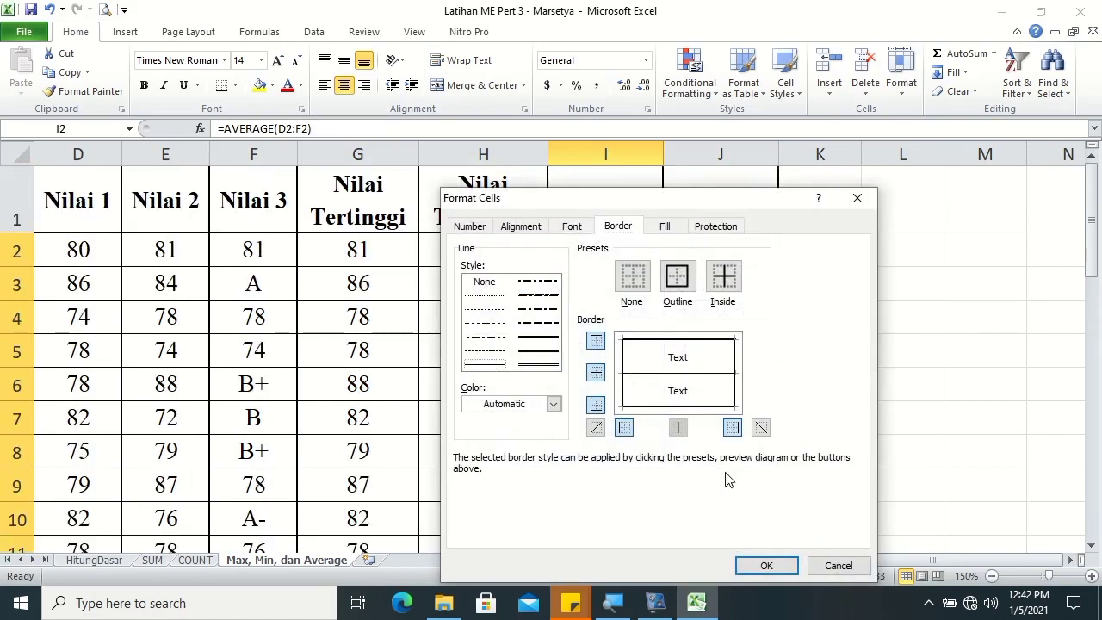
left_click(766, 564)
left_click(720, 441)
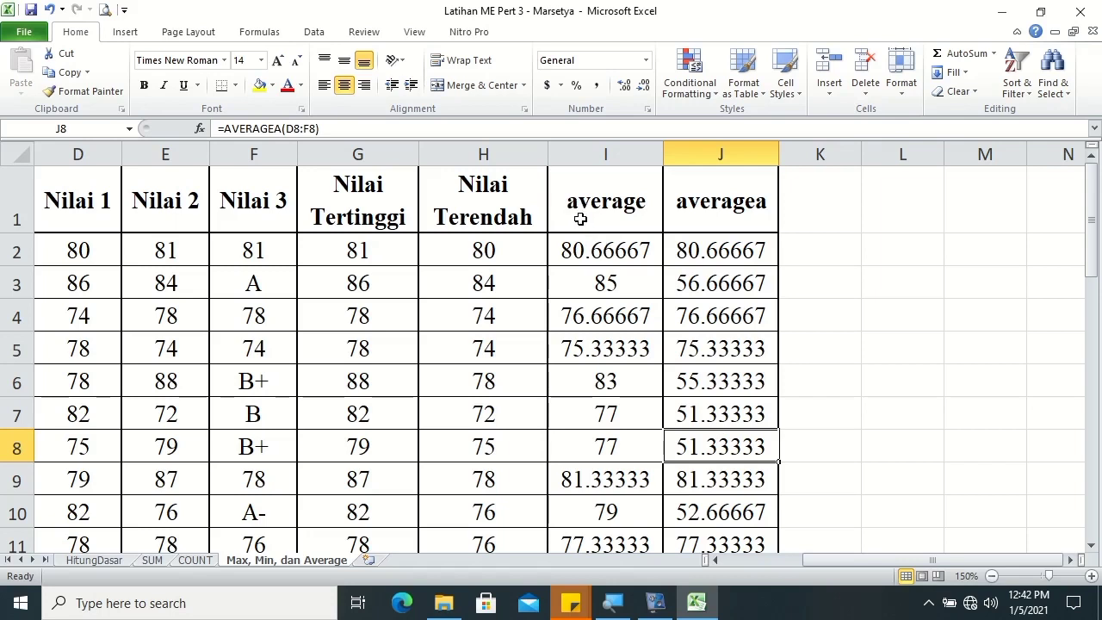
Reduce the average and averagea results in I2:J13 to two decimals, e.g. 80.67.
mouse_move(592, 250)
left_mouse_down()
mouse_move(606, 319)
mouse_move(714, 538)
mouse_move(721, 477)
left_mouse_up()
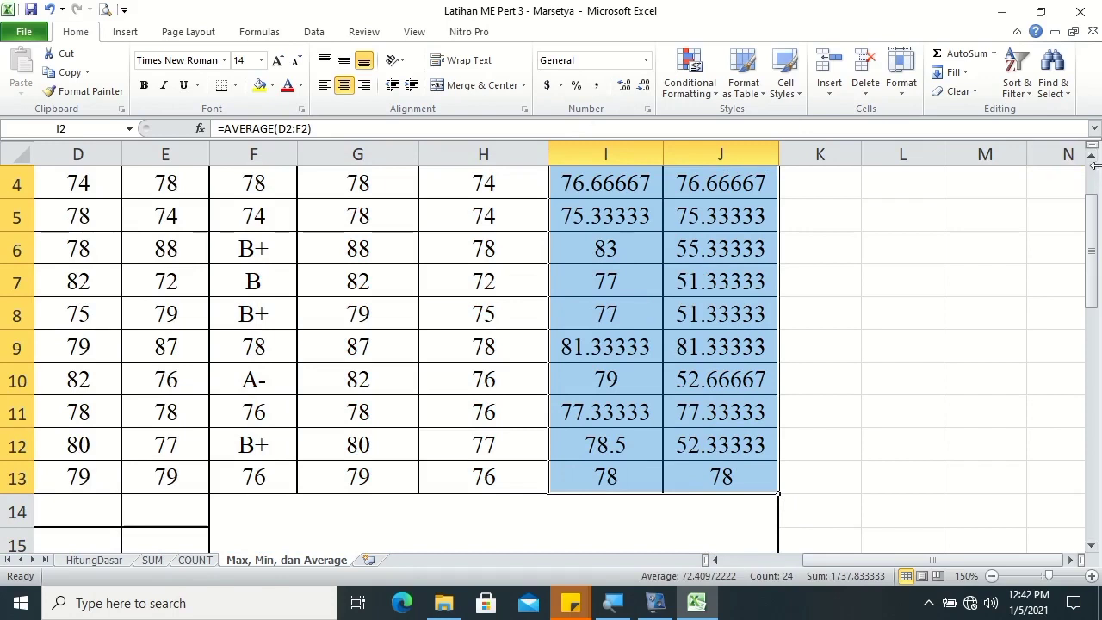
left_click(1091, 156)
left_click(1091, 156)
left_click(1091, 155)
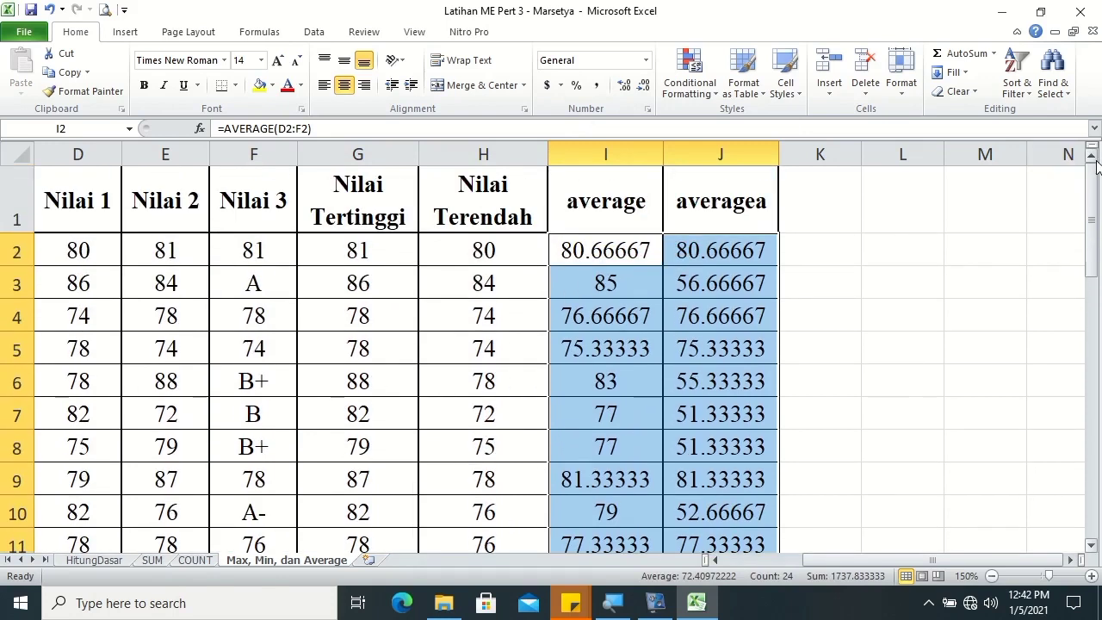
left_click(642, 90)
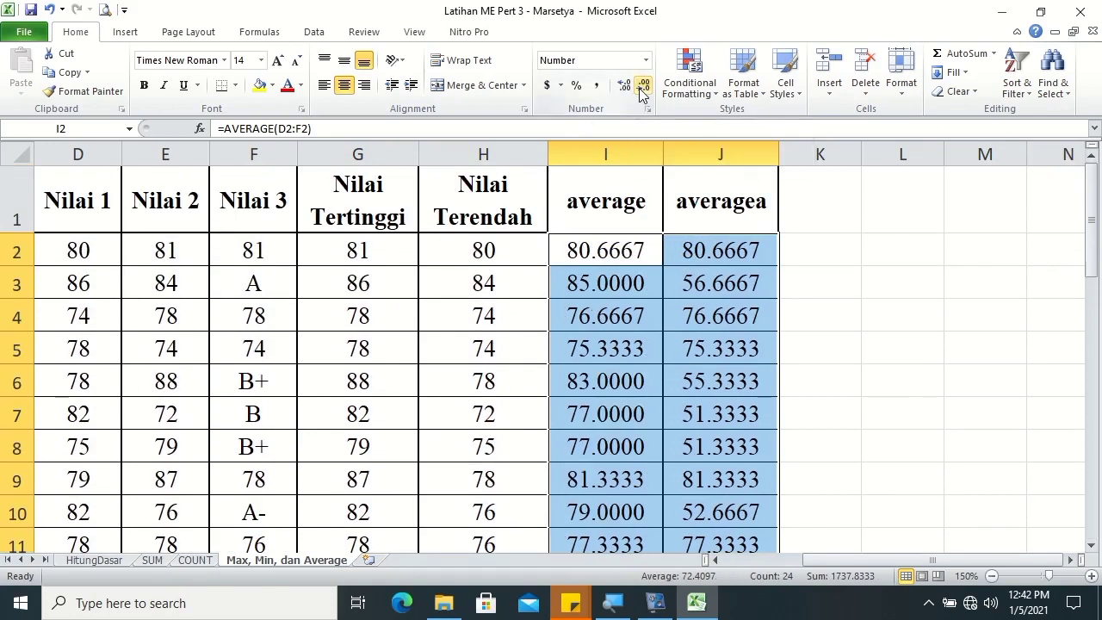
left_click(641, 90)
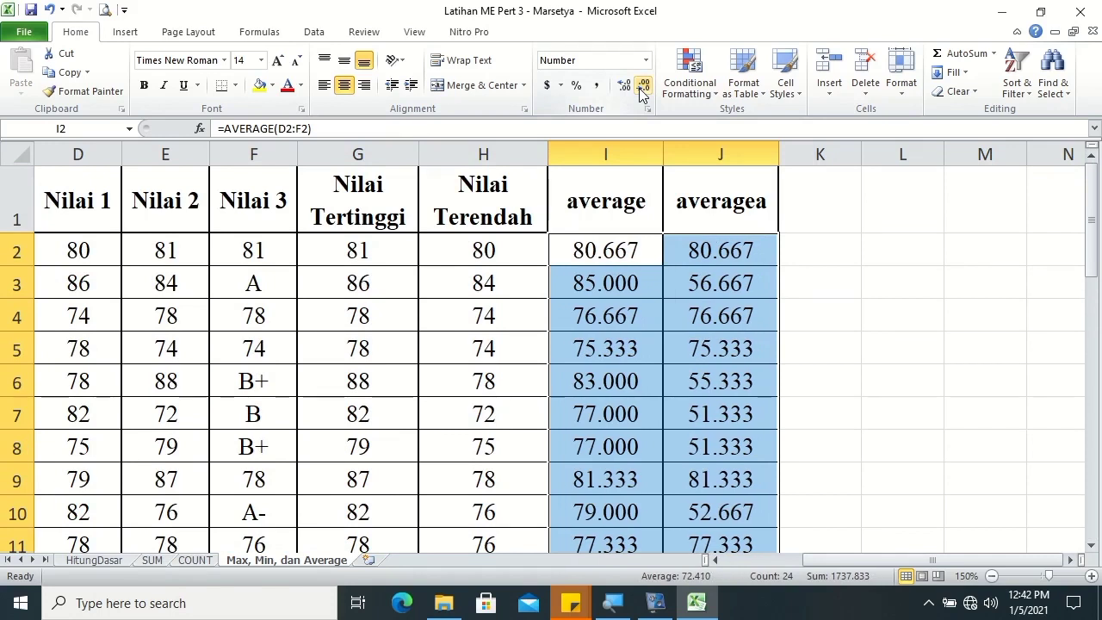
left_click(641, 89)
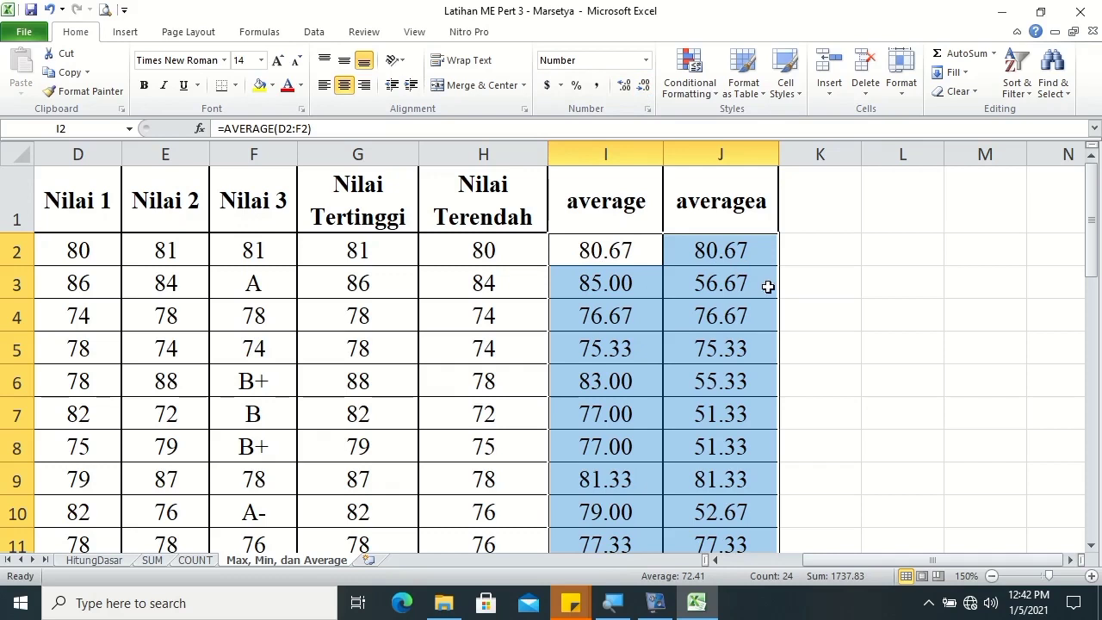
left_click(809, 260)
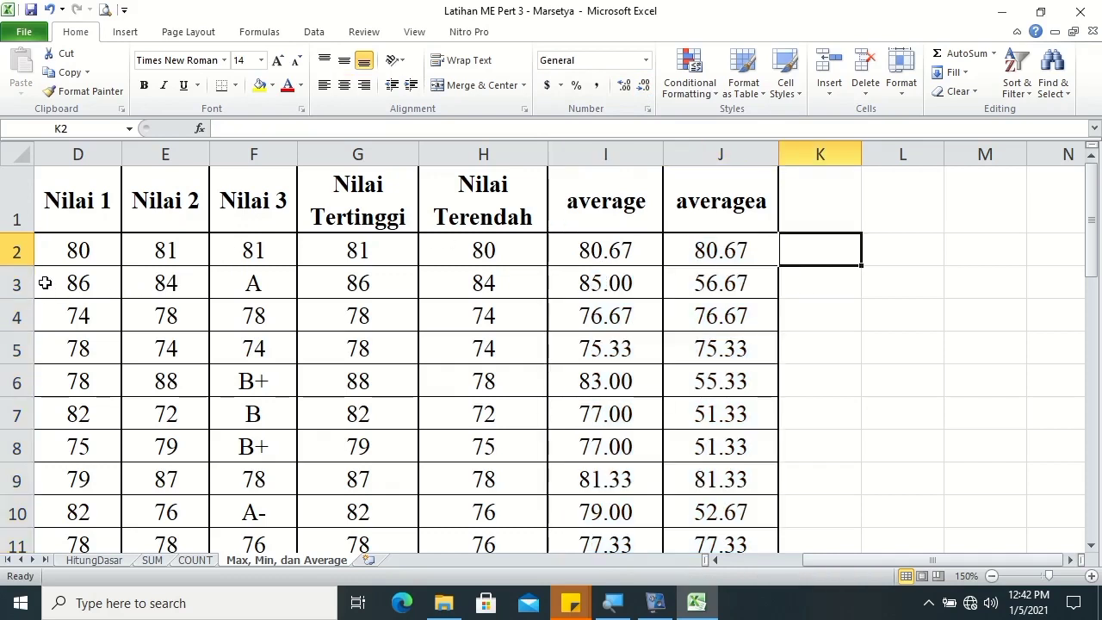
left_click(745, 286)
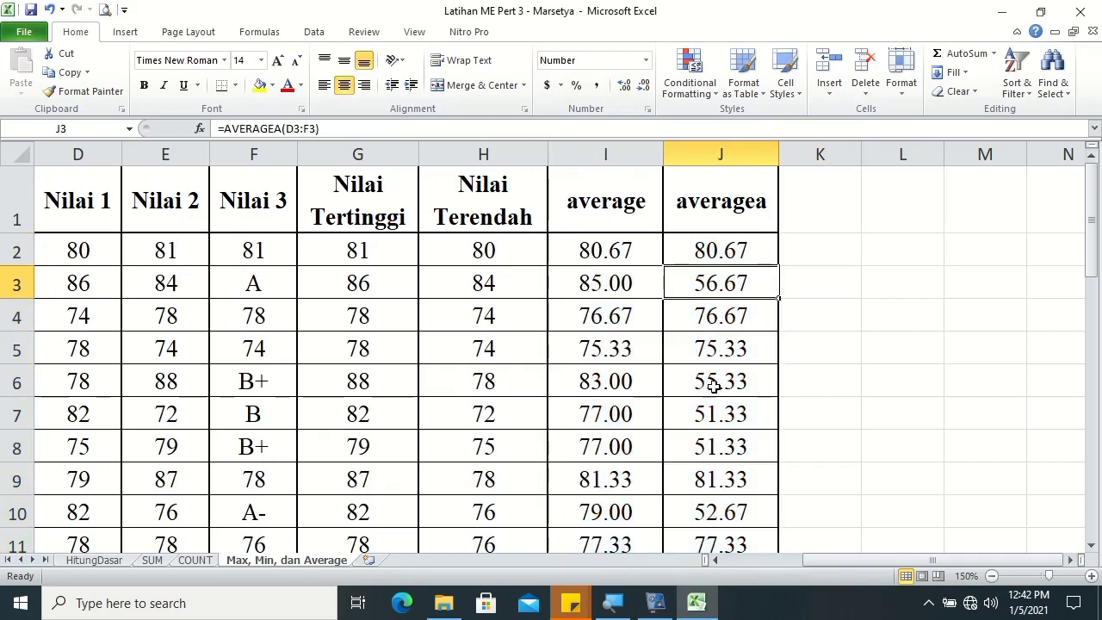
left_click(715, 560)
left_click(716, 561)
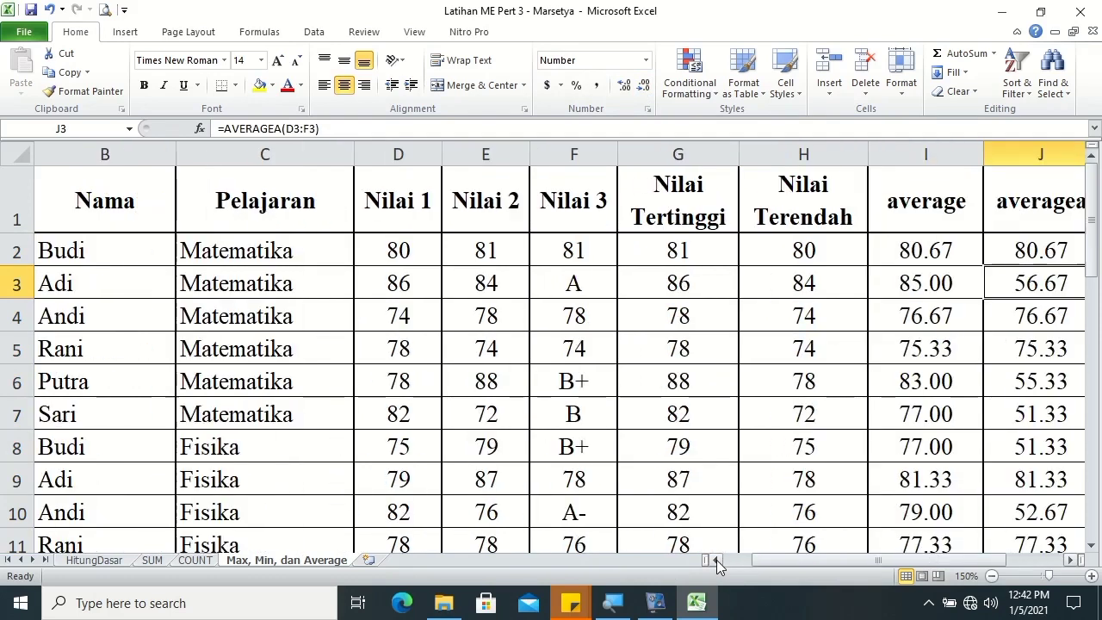
left_click(1071, 561)
left_click(785, 281)
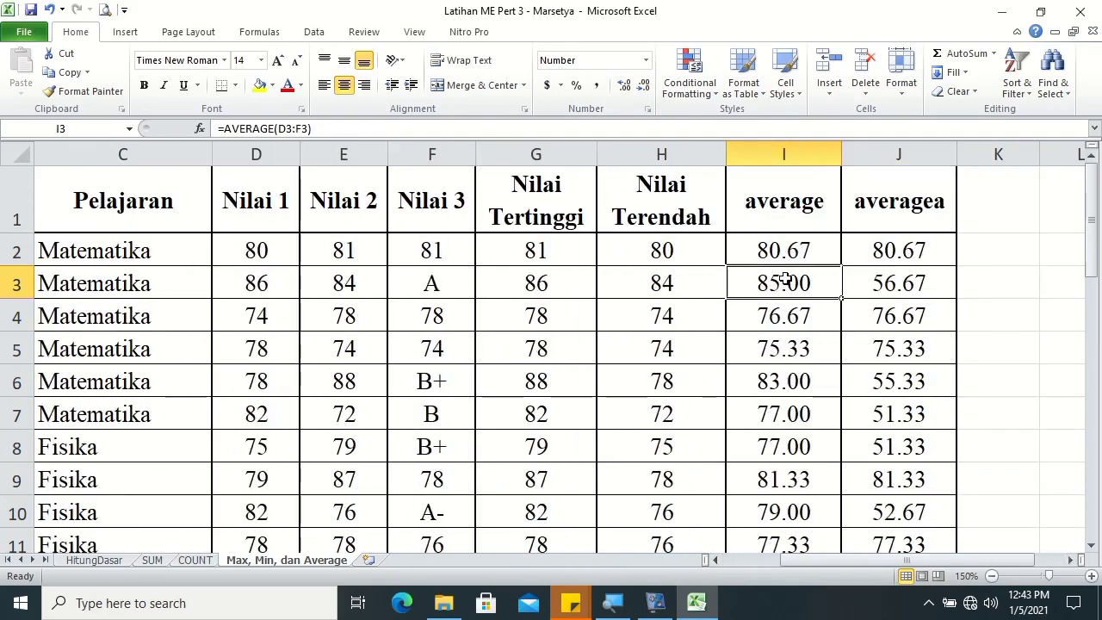
left_click(435, 280)
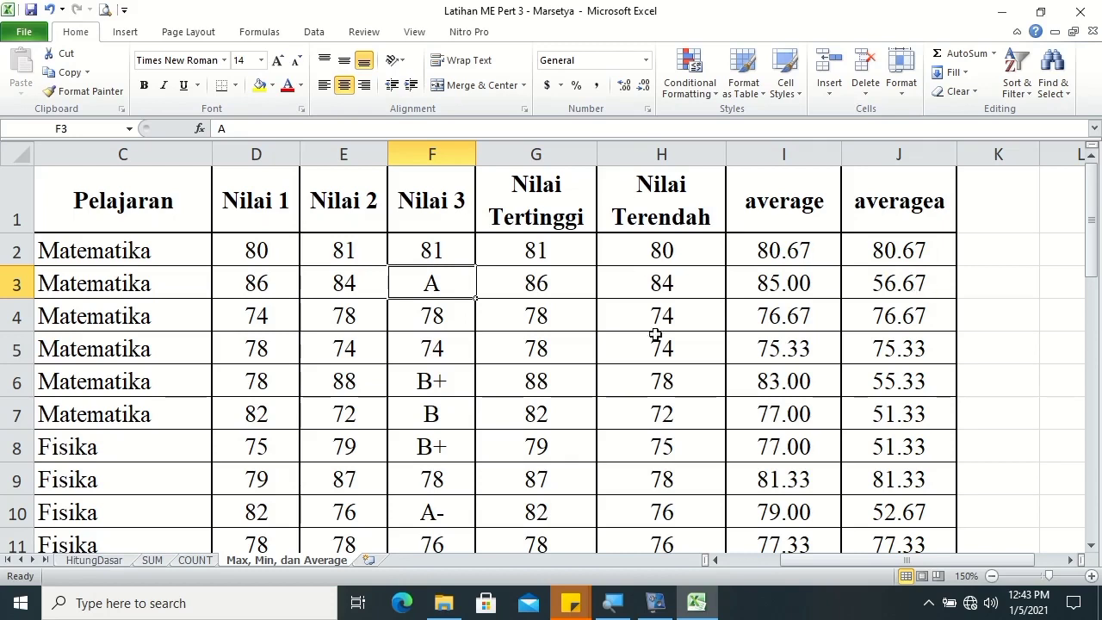
left_click_drag(848, 564, 788, 564)
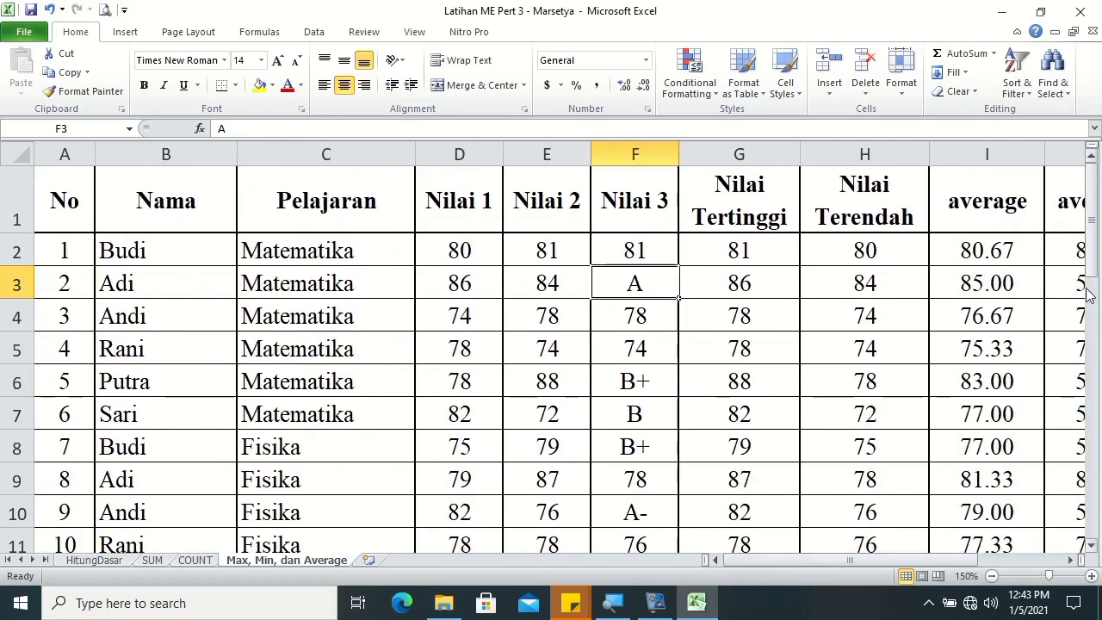
left_click_drag(1092, 224, 1096, 323)
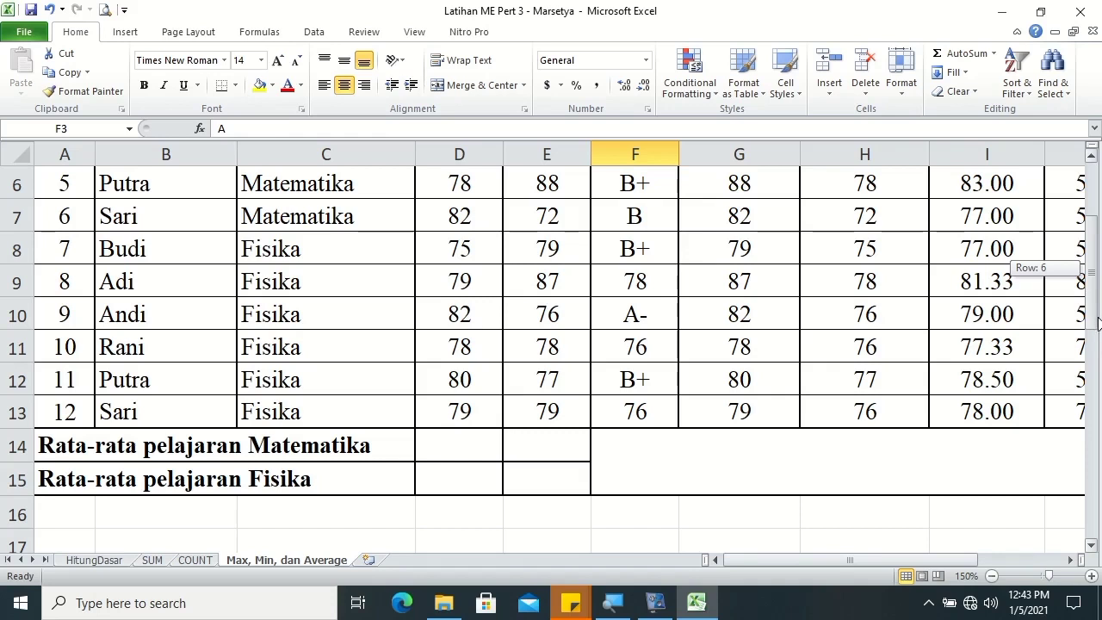
left_click_drag(1097, 321, 1092, 315)
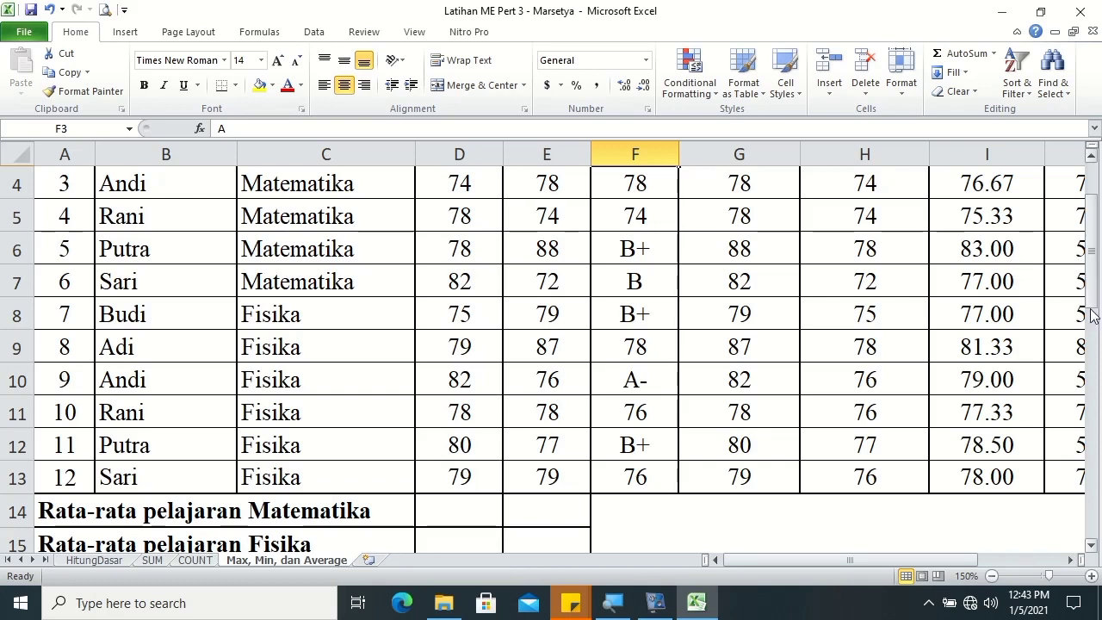
left_click(928, 561)
left_click(1092, 293)
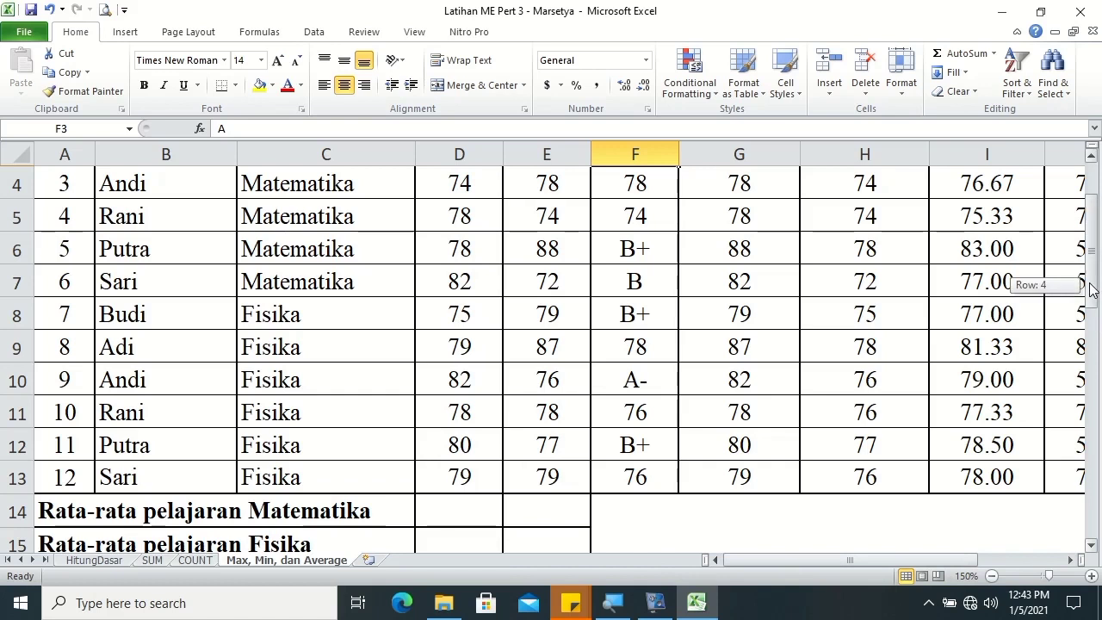
left_click(450, 518)
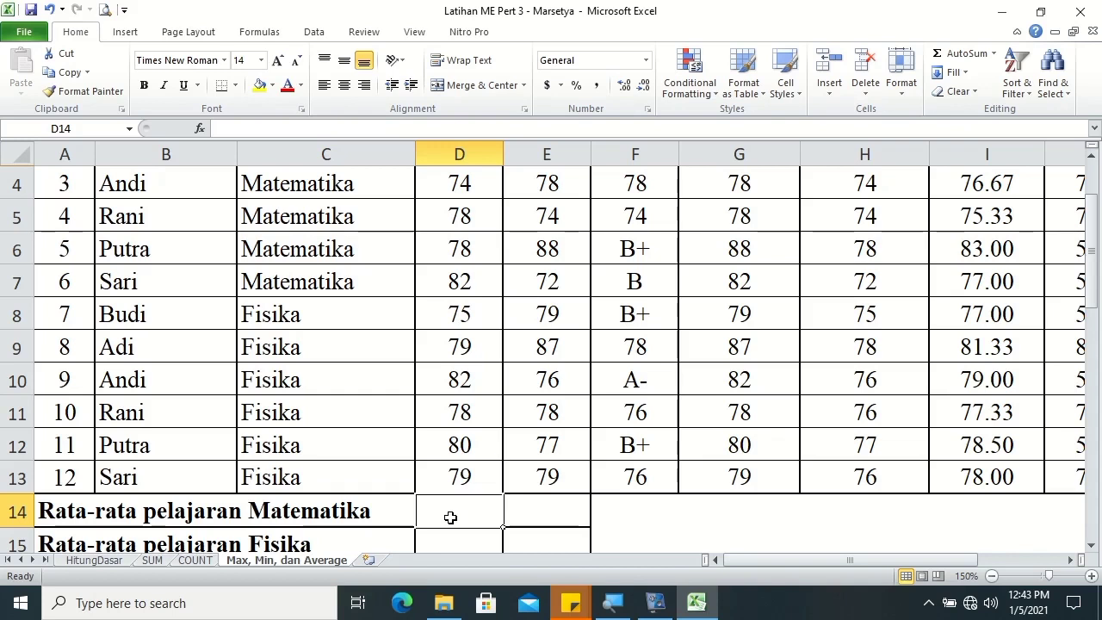
Start an AVERAGEIF formula in D14 with the absolute subject range $C$2:$C$13.
type("=ave")
key("Down")
key("Down")
key("Down")
key("Tab")
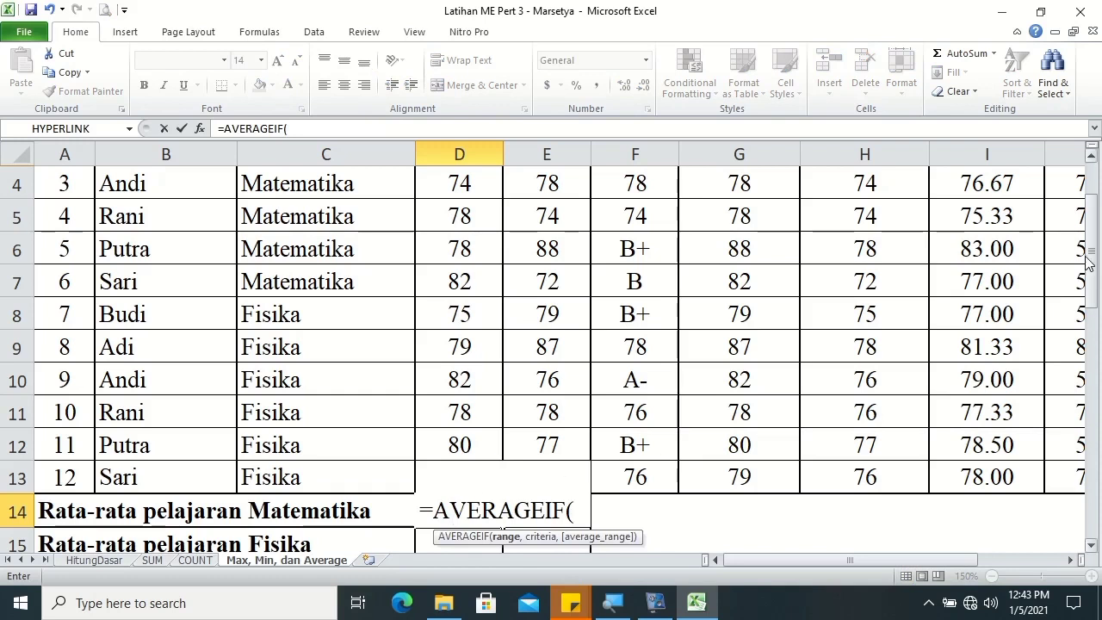
left_click_drag(1090, 254, 1090, 215)
left_click(388, 246)
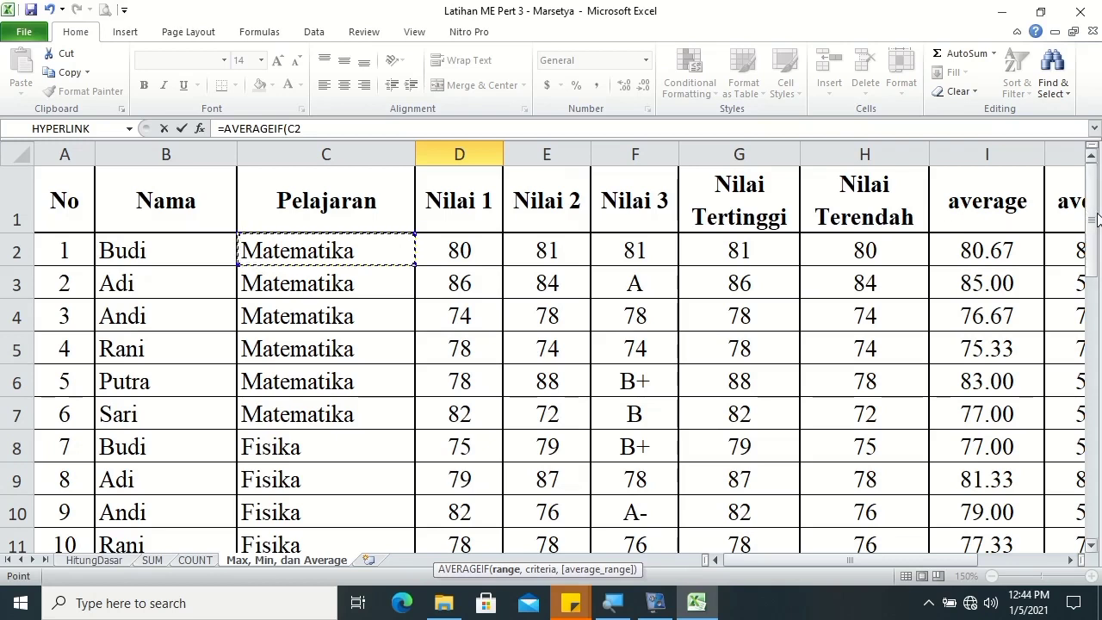
left_click_drag(1090, 217, 1090, 259)
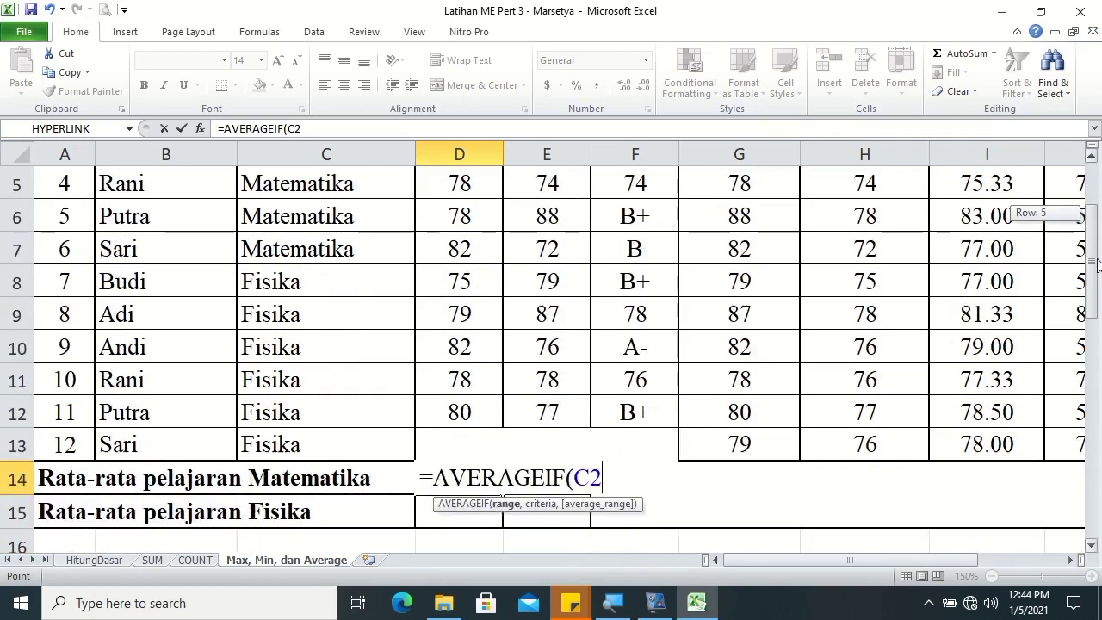
left_click(295, 381, "shift")
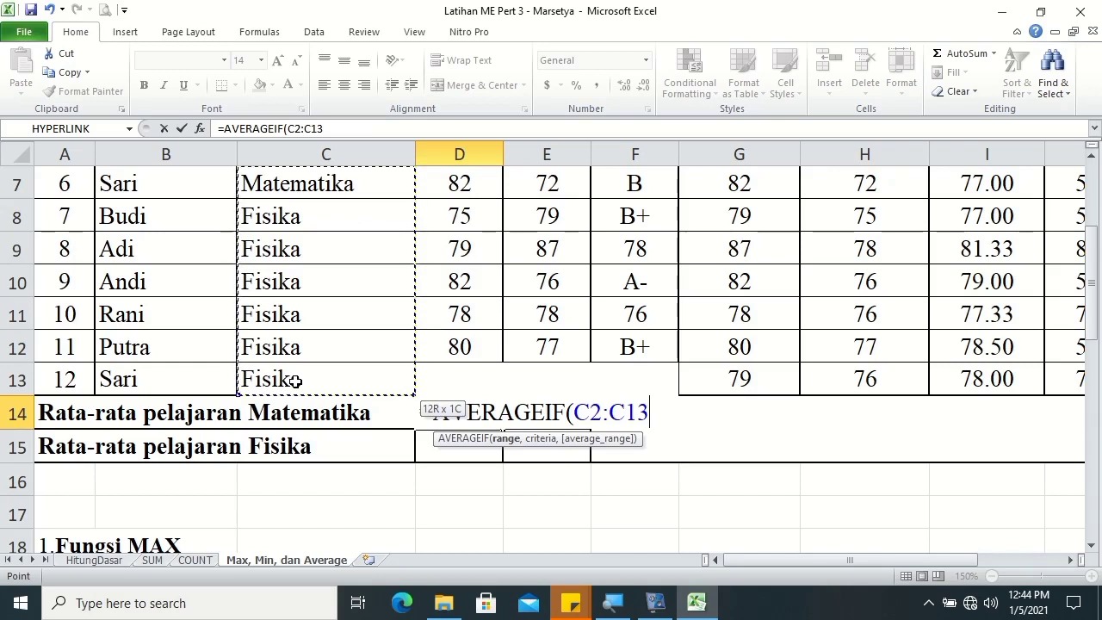
key("F4")
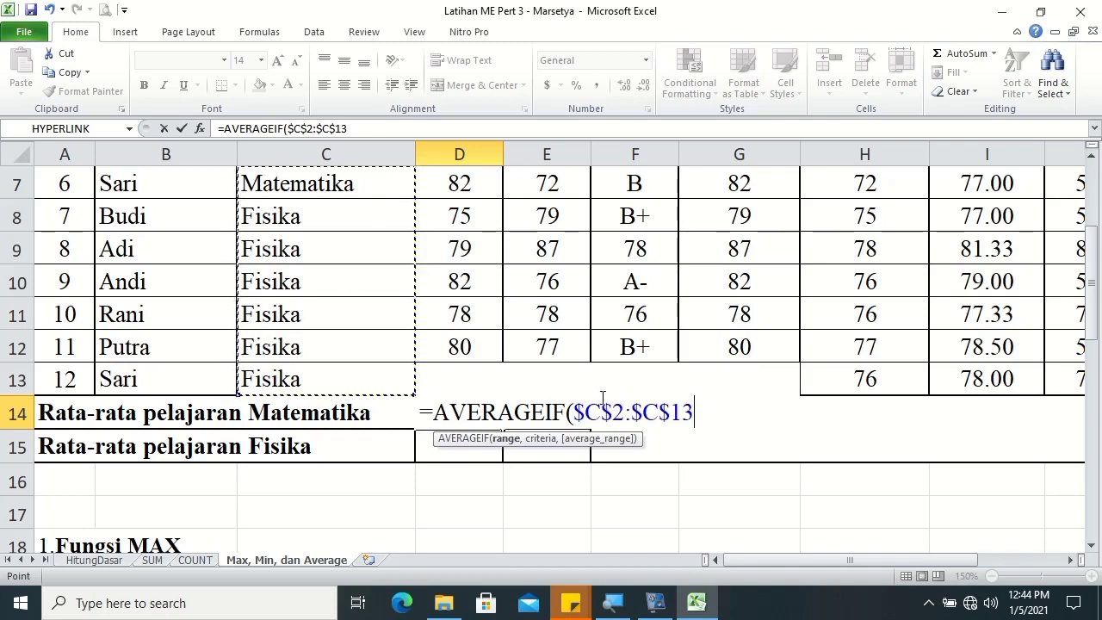
Complete it with criterion "Matematika" and average range D2:D13, giving 79.667.
type(",")
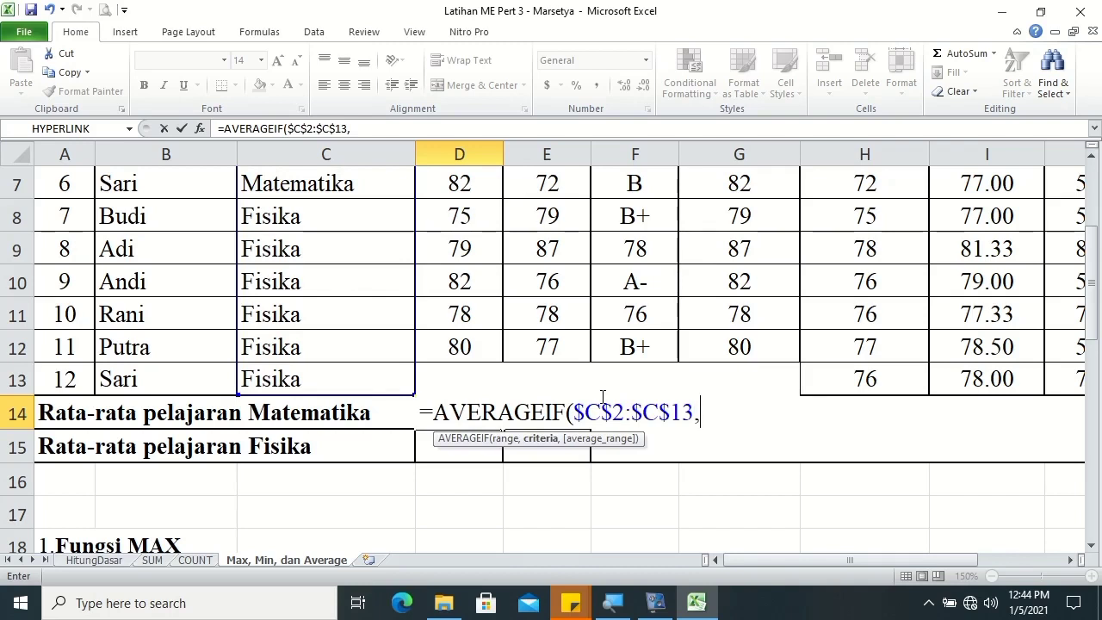
type("\"Materm")
key("BackSpace")
key("BackSpace")
type("matika\"")
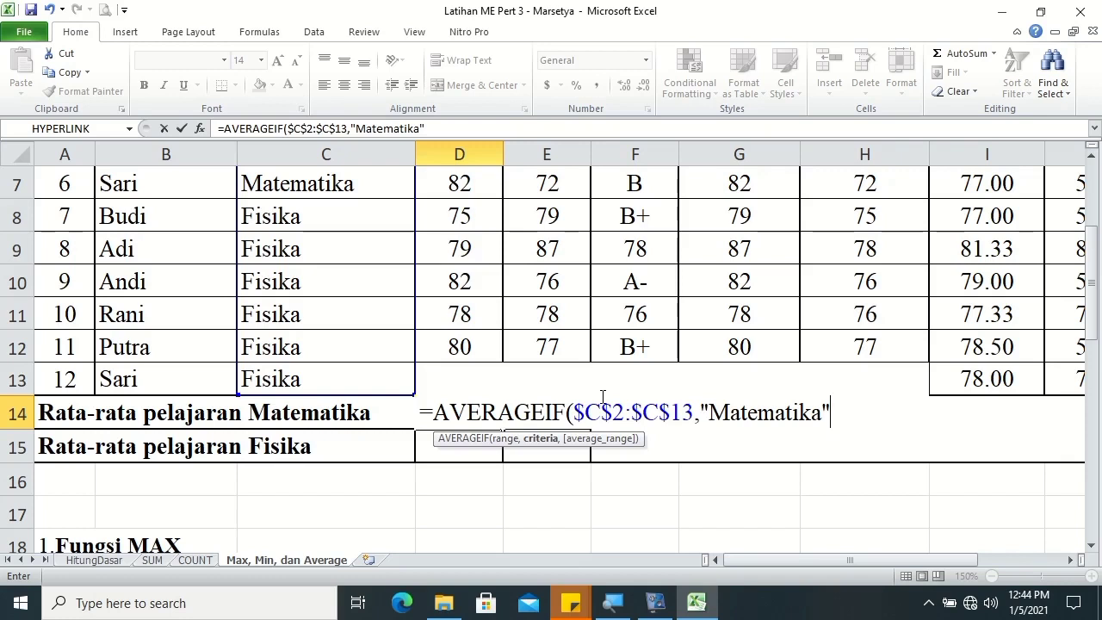
type(",")
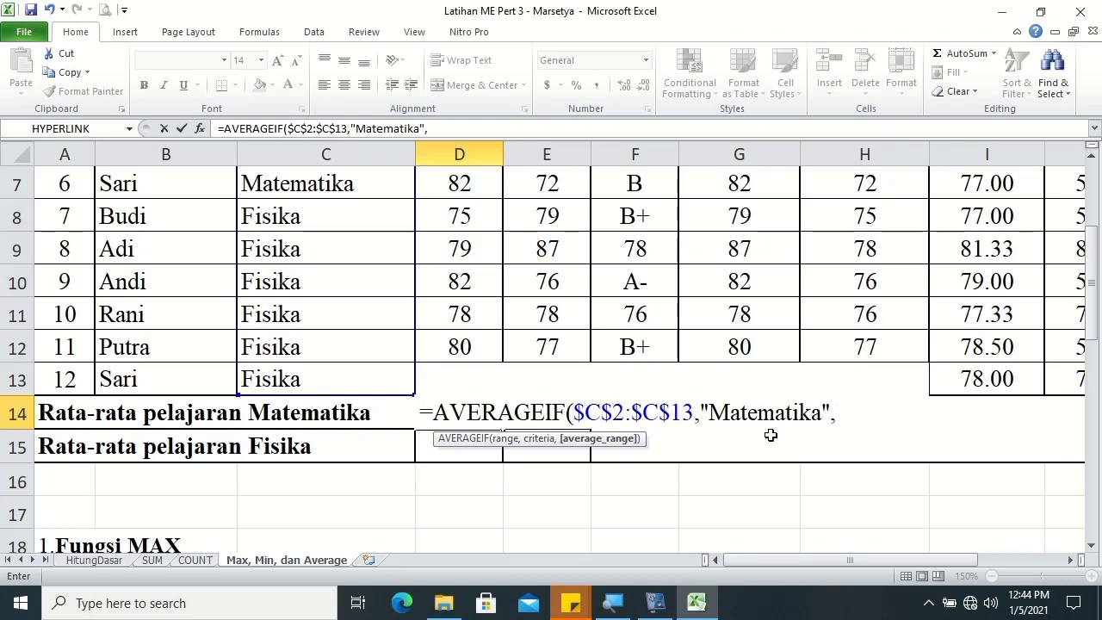
left_click_drag(1092, 298, 1096, 206)
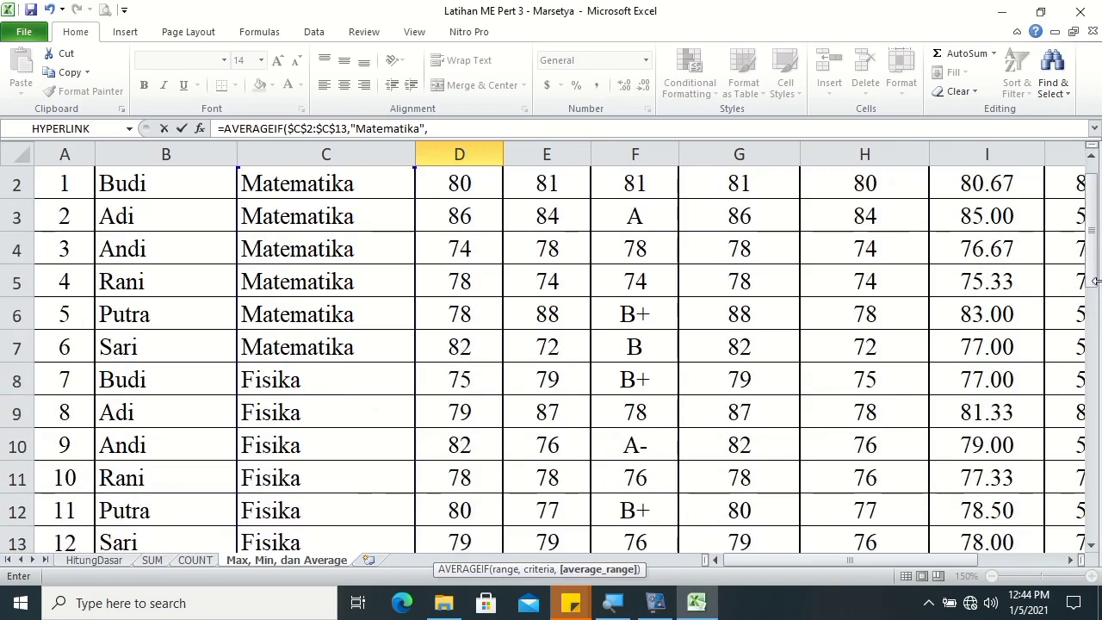
left_click_drag(472, 249, 478, 493)
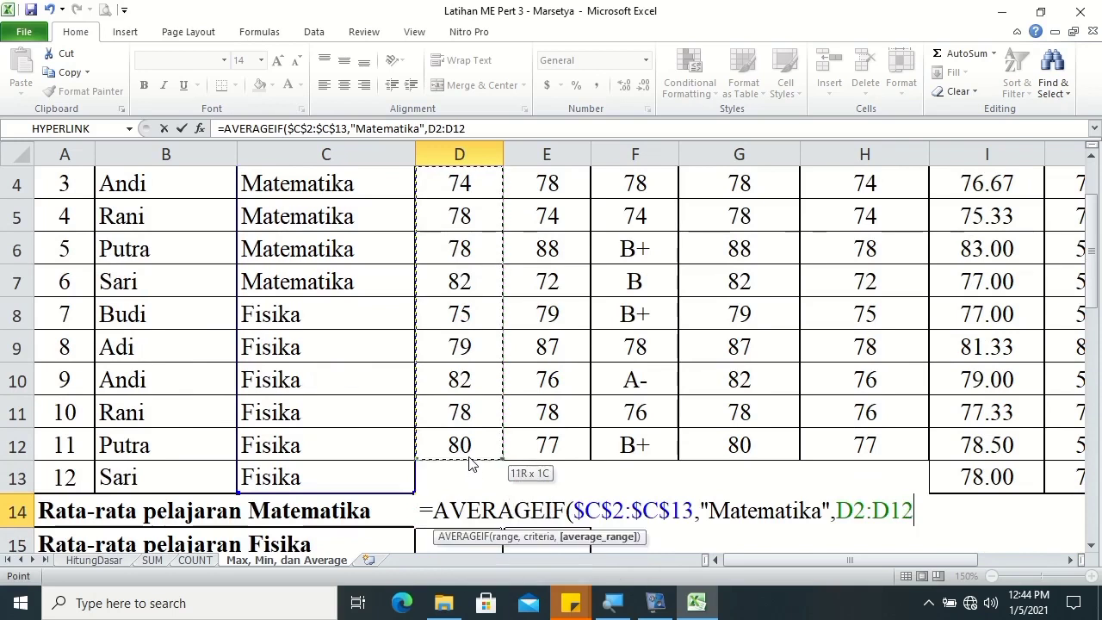
left_click_drag(478, 492, 472, 477)
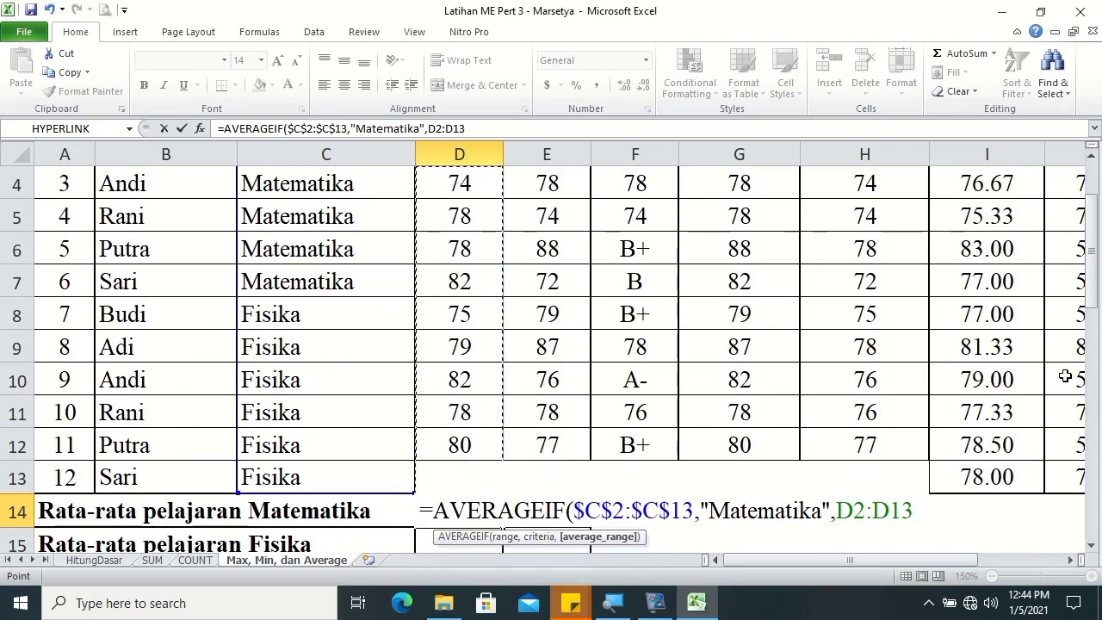
key("Return")
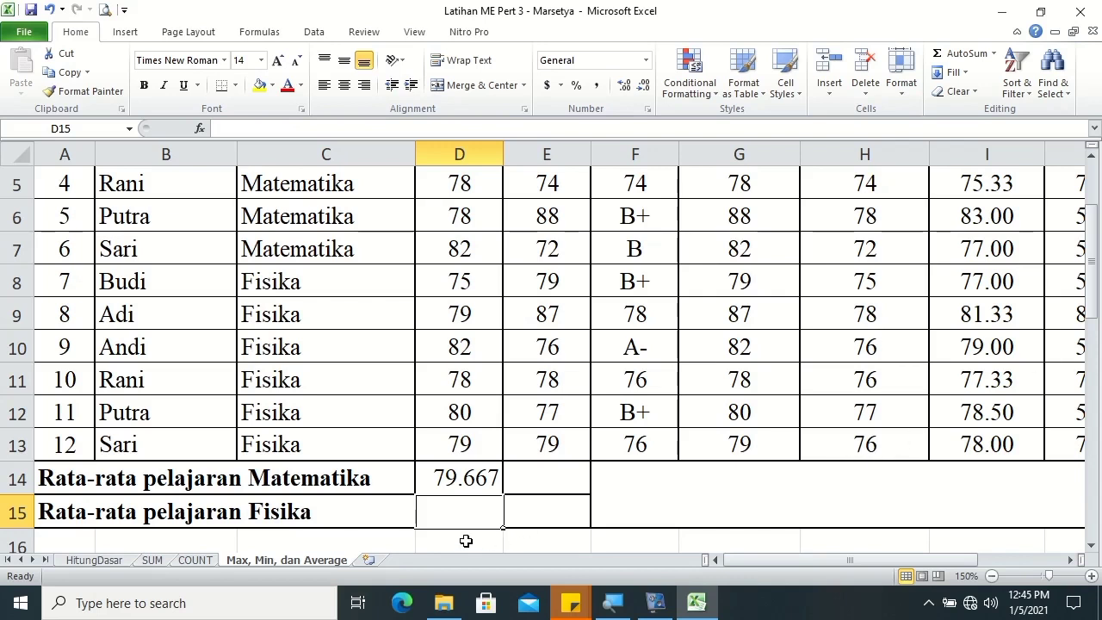
Start an AVERAGEIF formula in D15 with the absolute subject range $C$2:$C$13.
type("=")
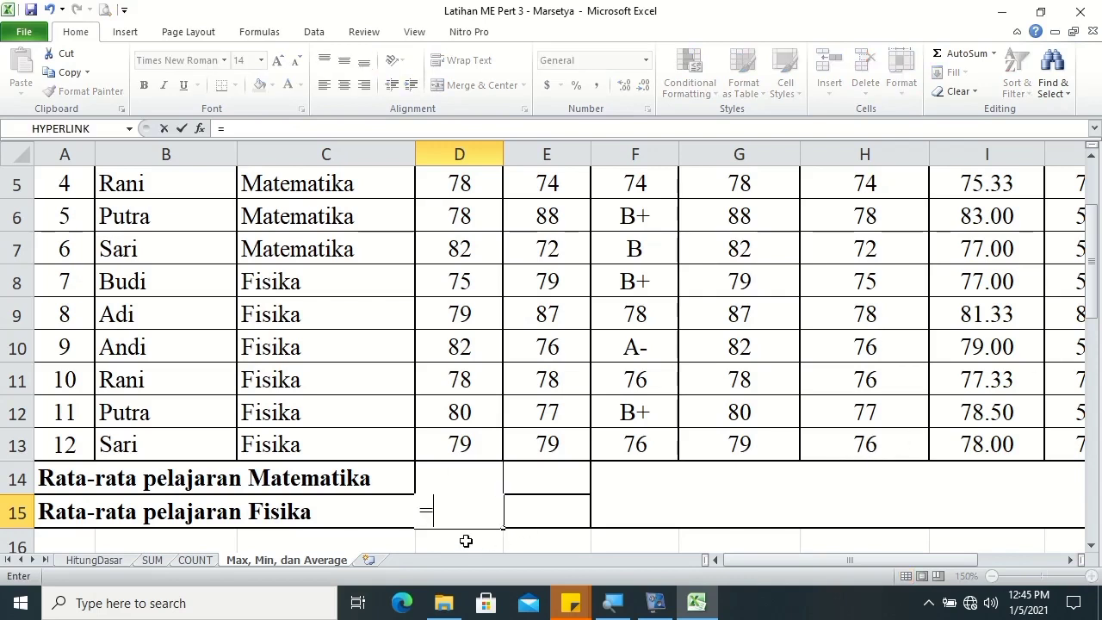
type("a")
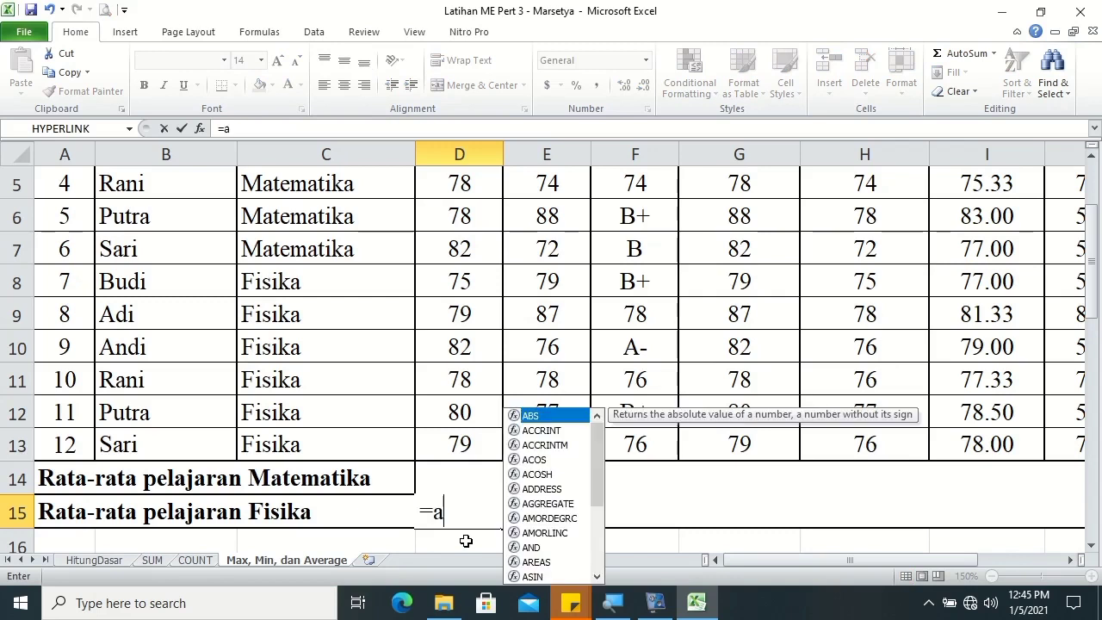
type("ve")
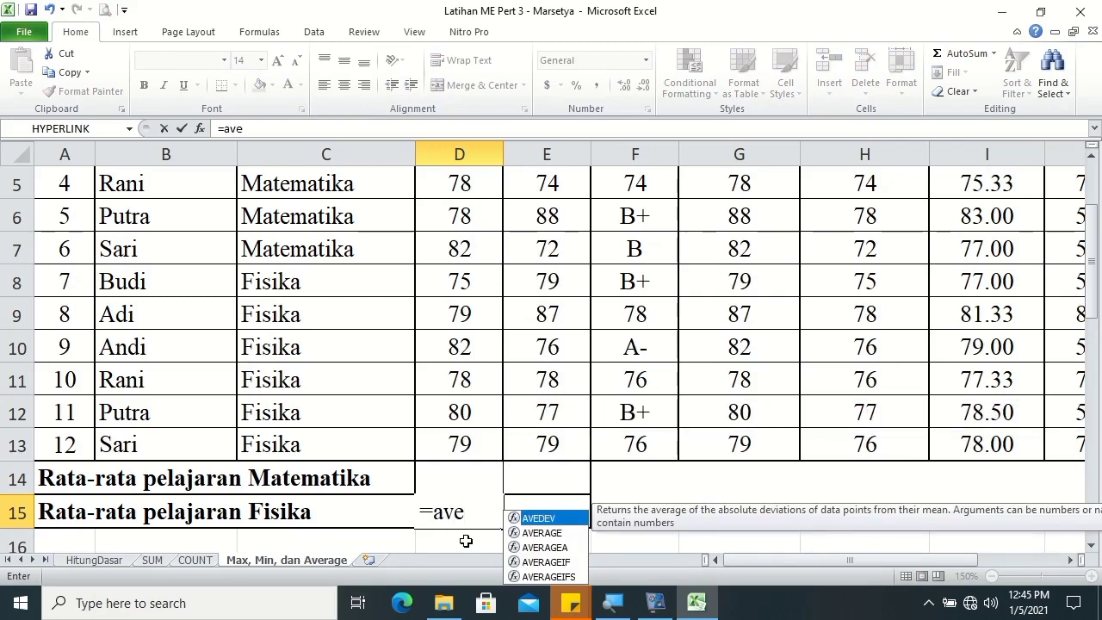
key("Down")
key("Down")
key("Down")
key("Tab")
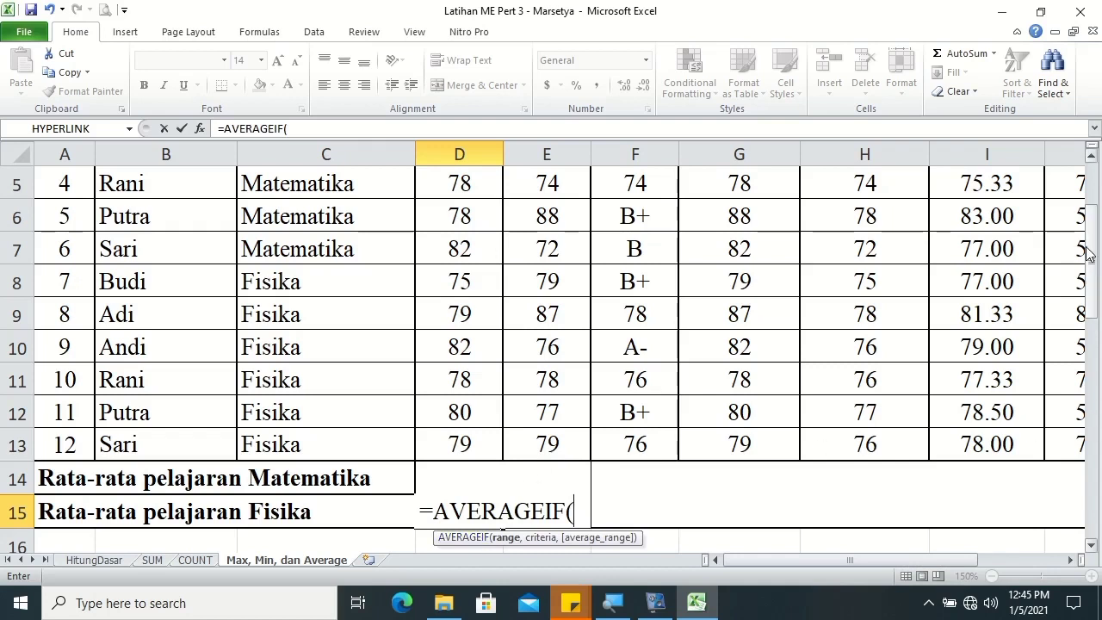
left_click_drag(1092, 255, 1092, 185)
left_click(284, 252)
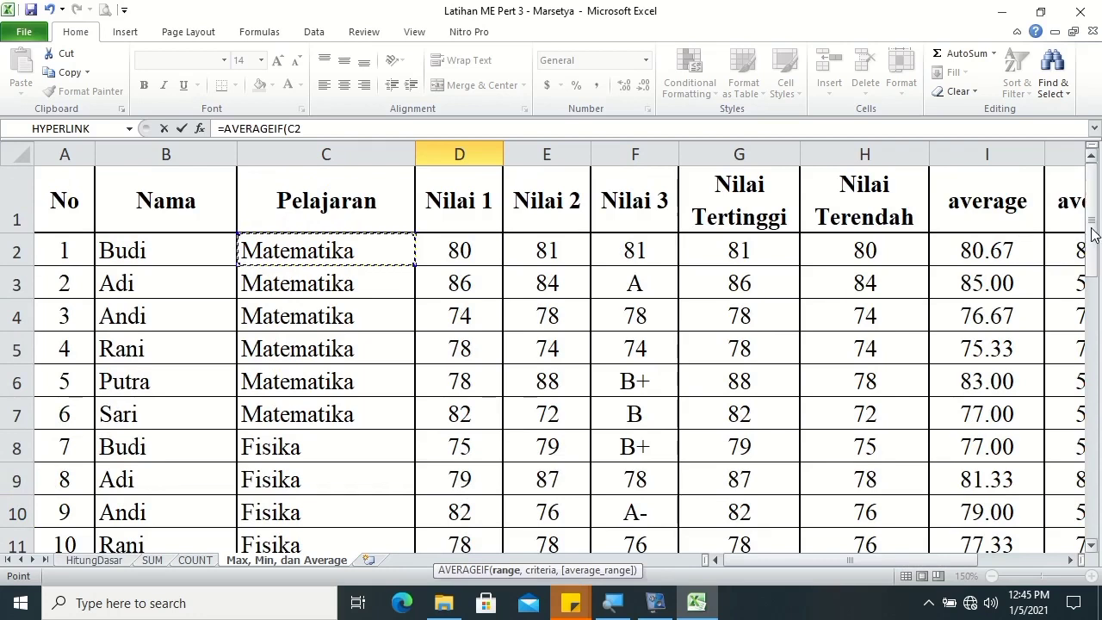
left_click_drag(1094, 241, 1098, 293)
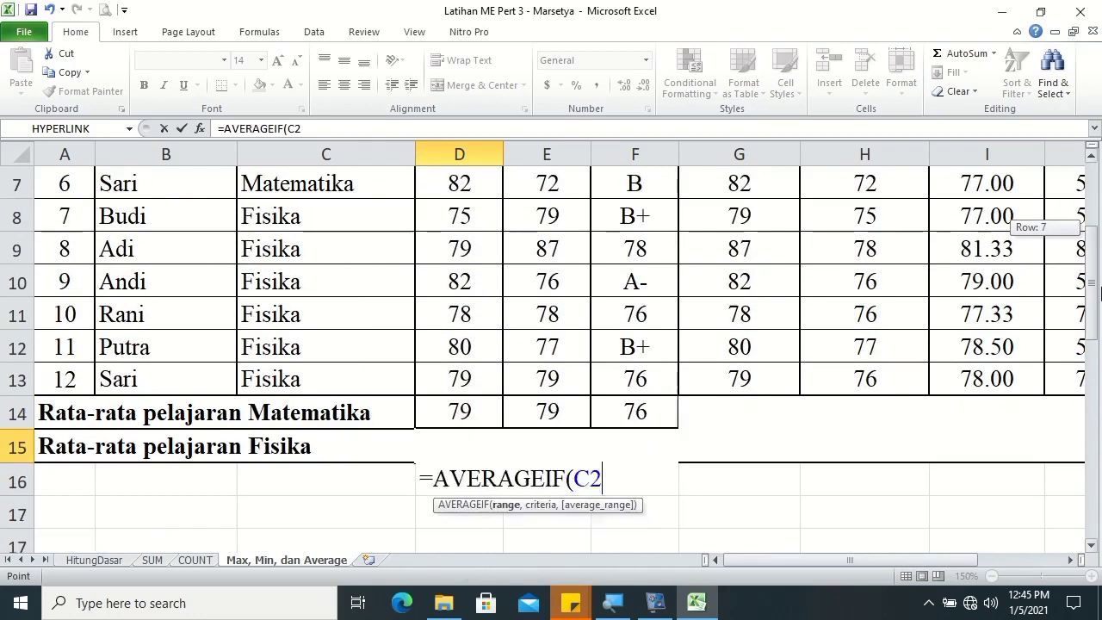
left_click(331, 377, "shift")
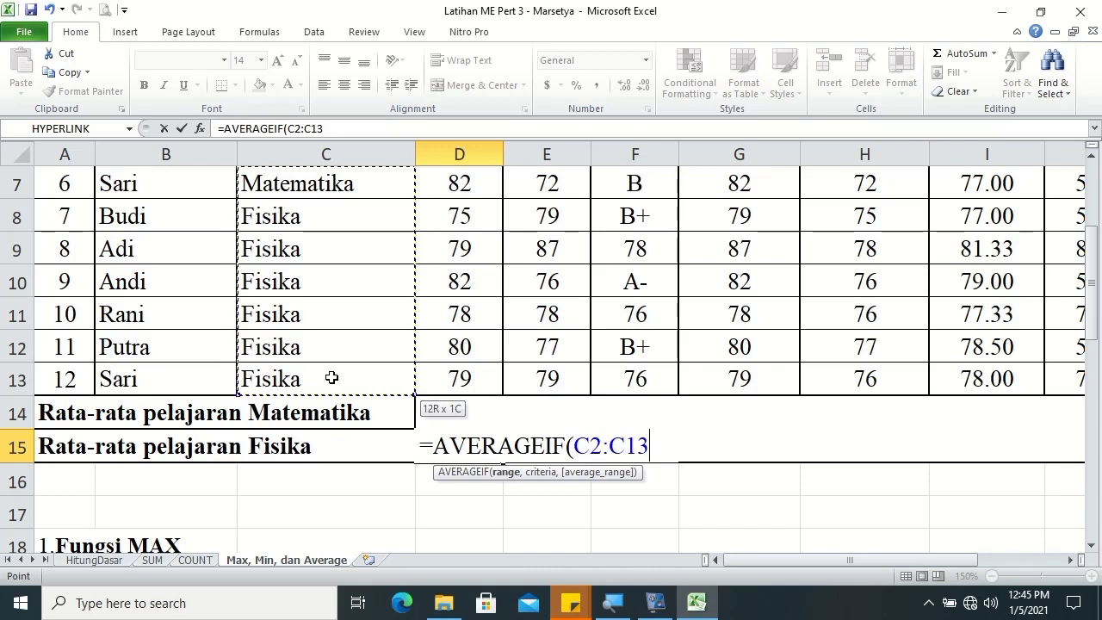
key("F4")
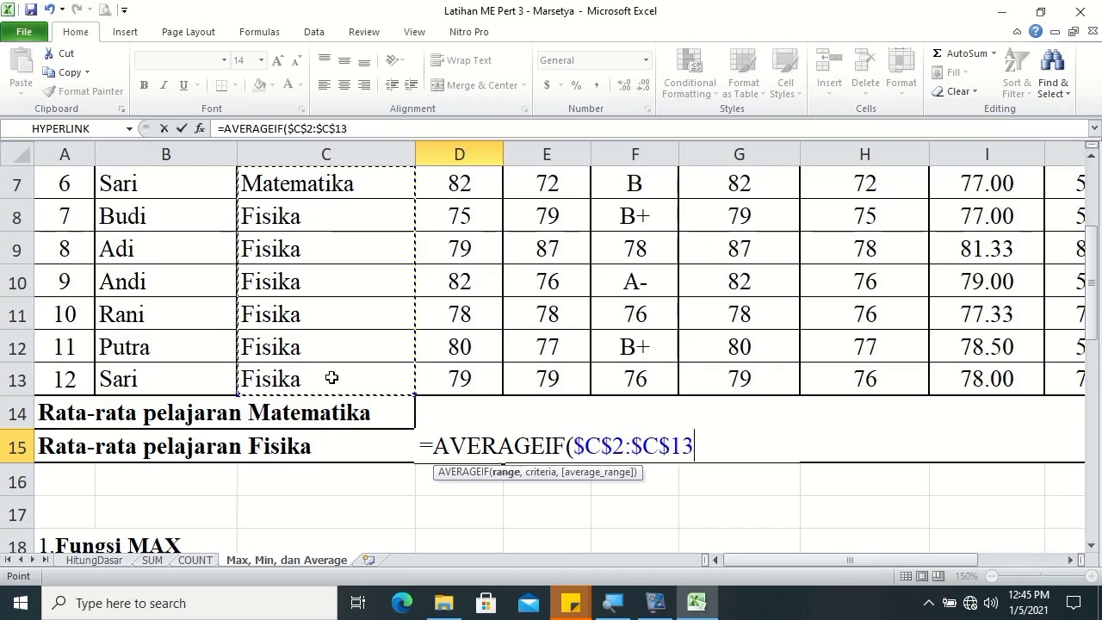
Complete it with criterion "Fisika" and average range D2:D13, giving 78.833.
type(",")
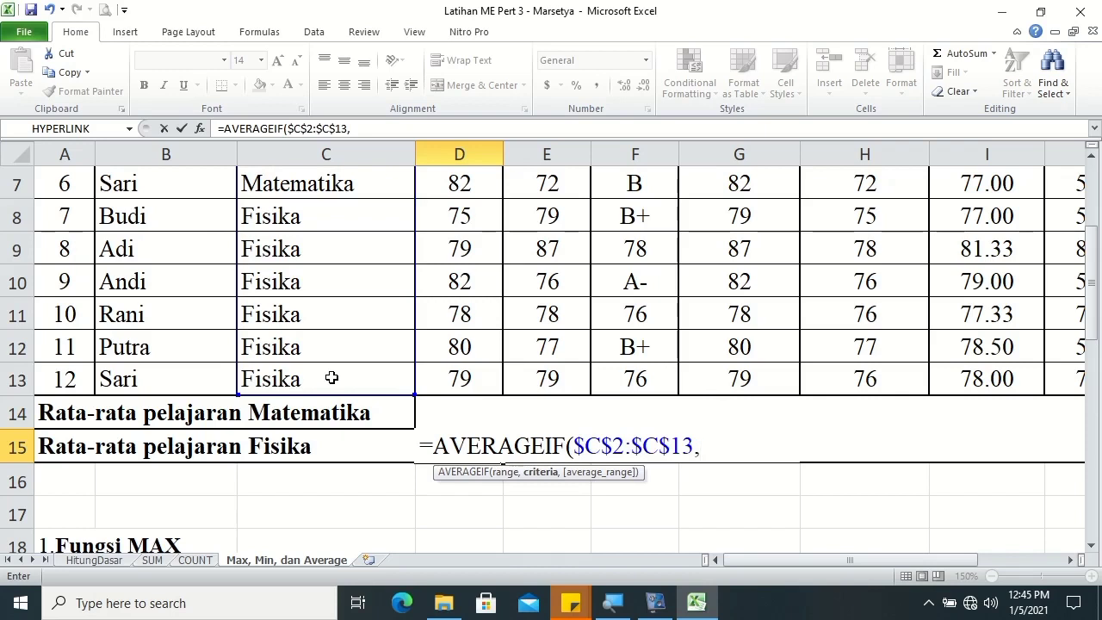
type("\"Fisika\"")
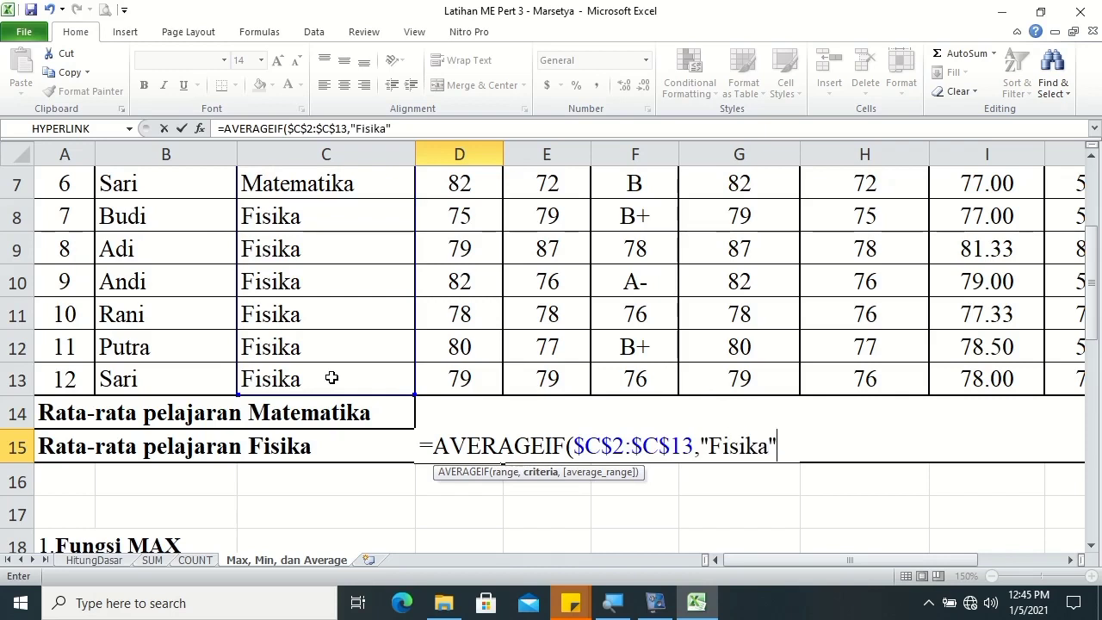
type(",")
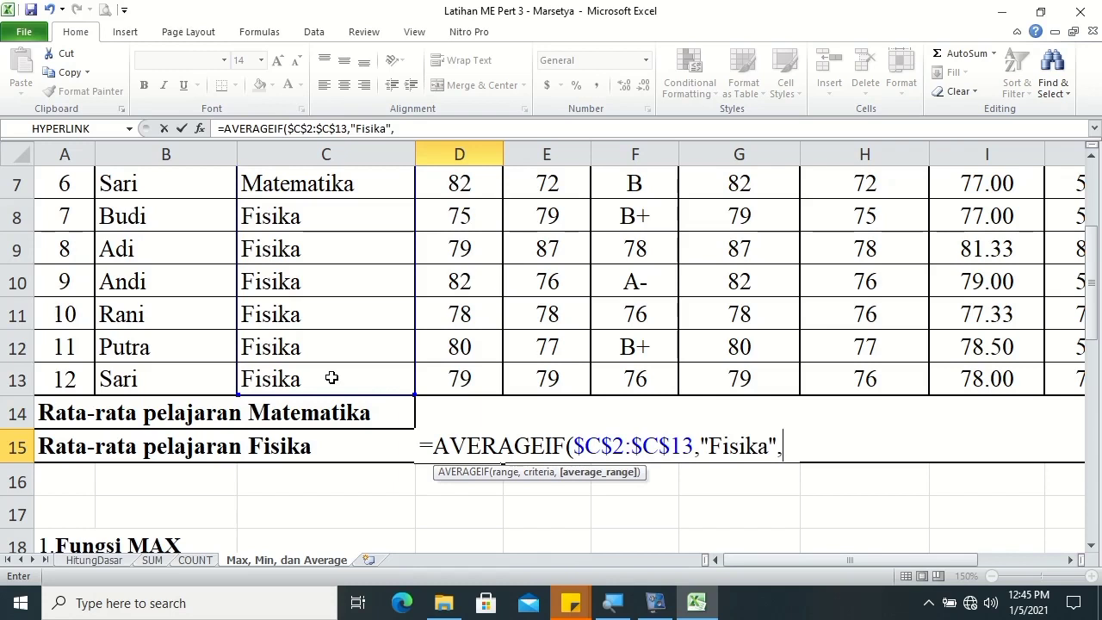
mouse_move(1096, 269)
left_mouse_down()
mouse_move(1096, 215)
mouse_move(1095, 267)
left_mouse_up()
left_click(462, 248)
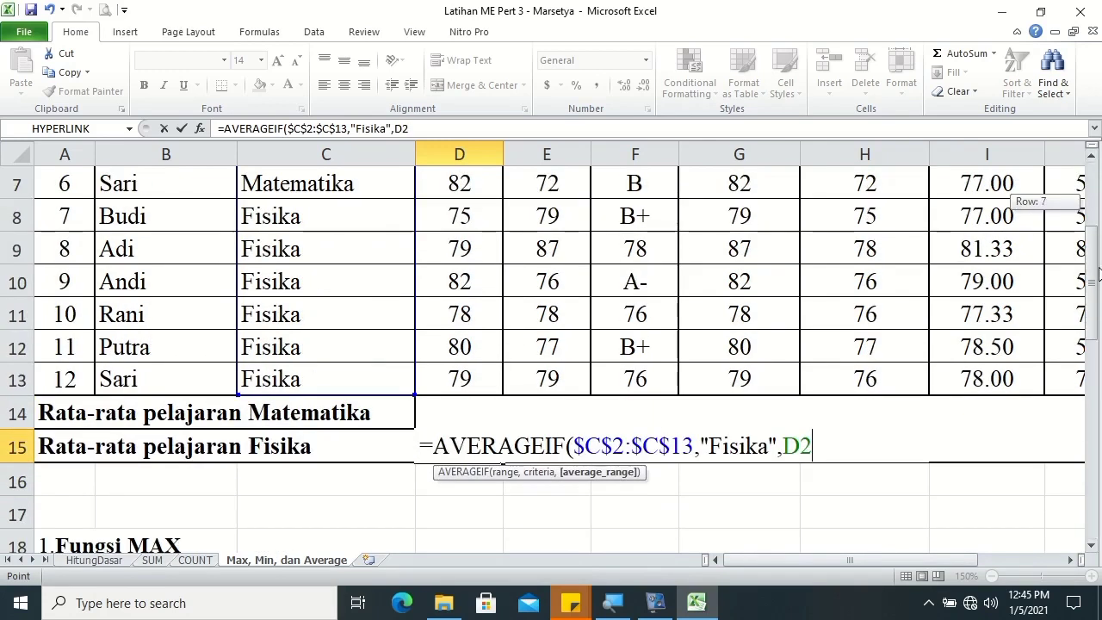
left_click(437, 376, "shift")
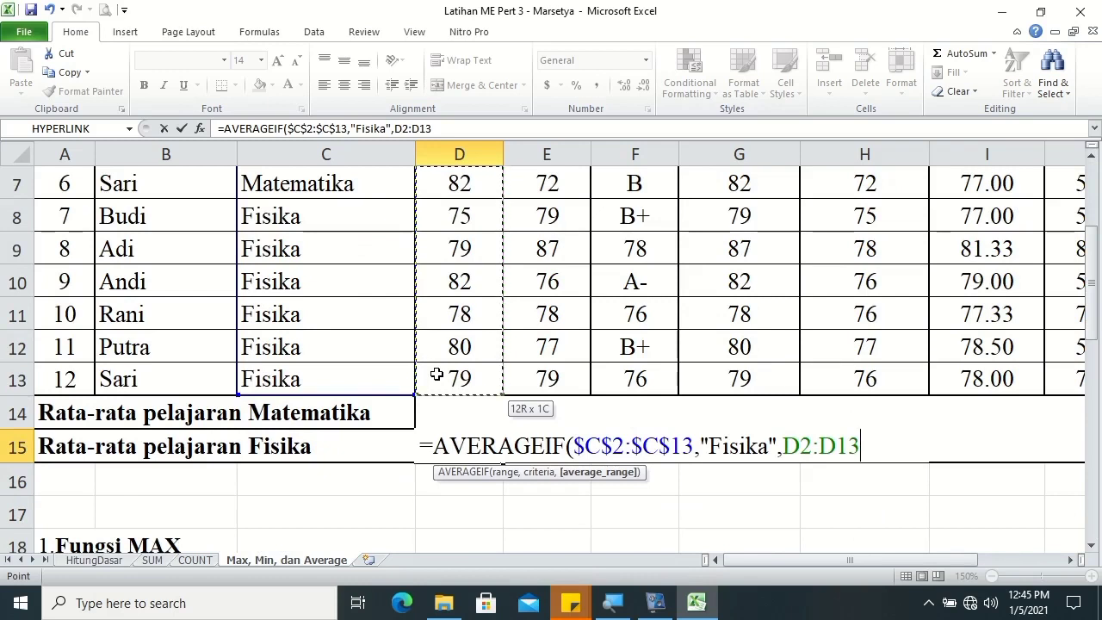
key("Return")
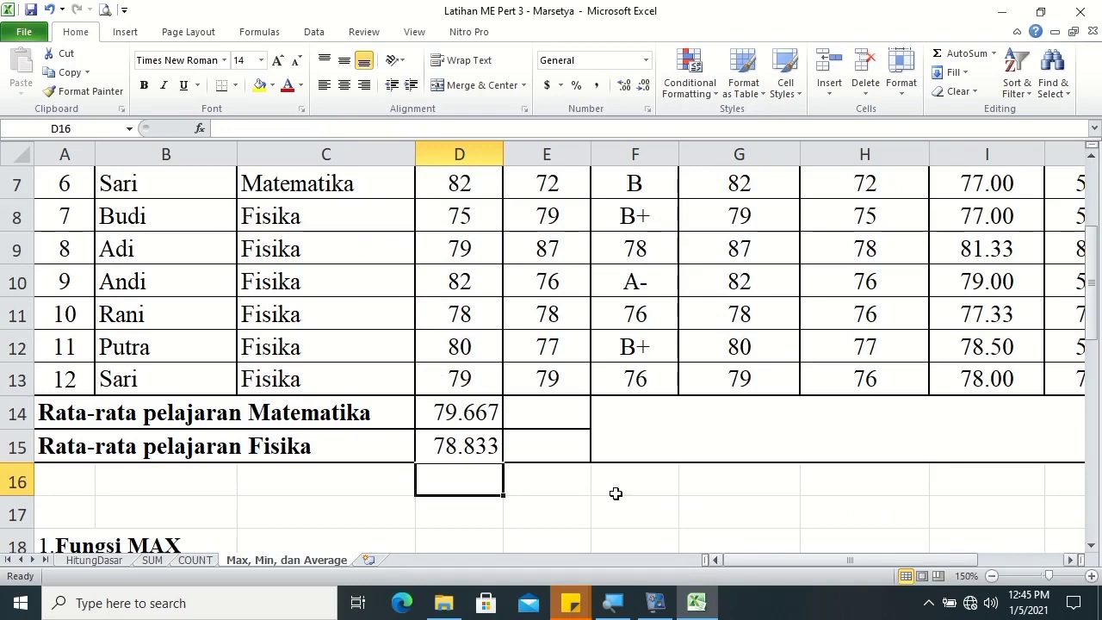
Show the D14:D15 subject averages with two decimals and centre them.
left_click(464, 405)
left_click_drag(465, 404, 466, 442)
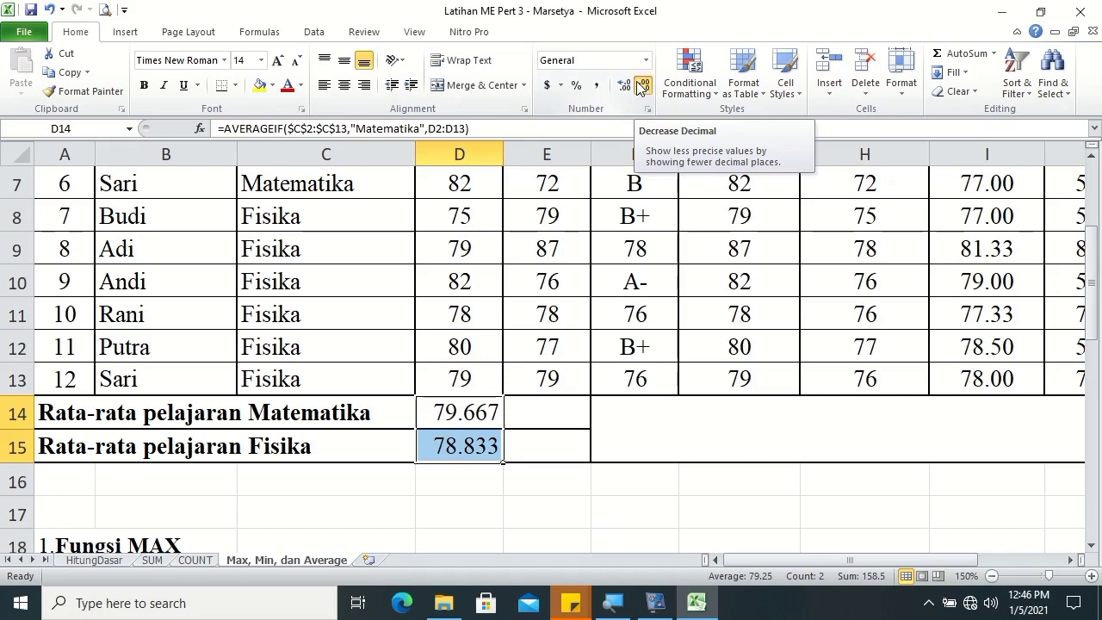
left_click(643, 87)
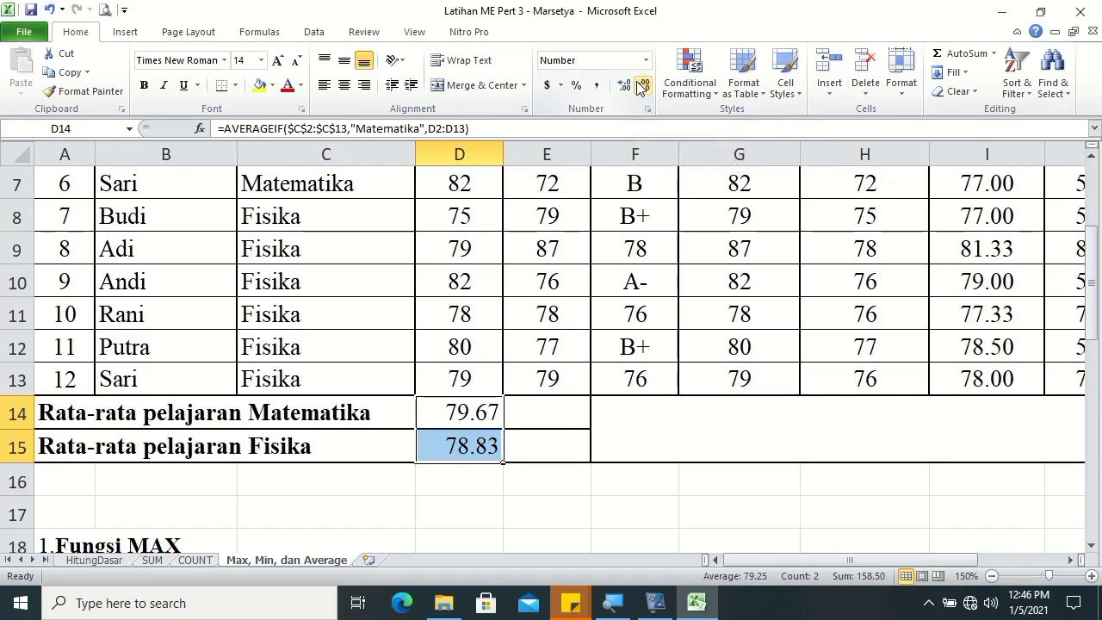
left_click(344, 84)
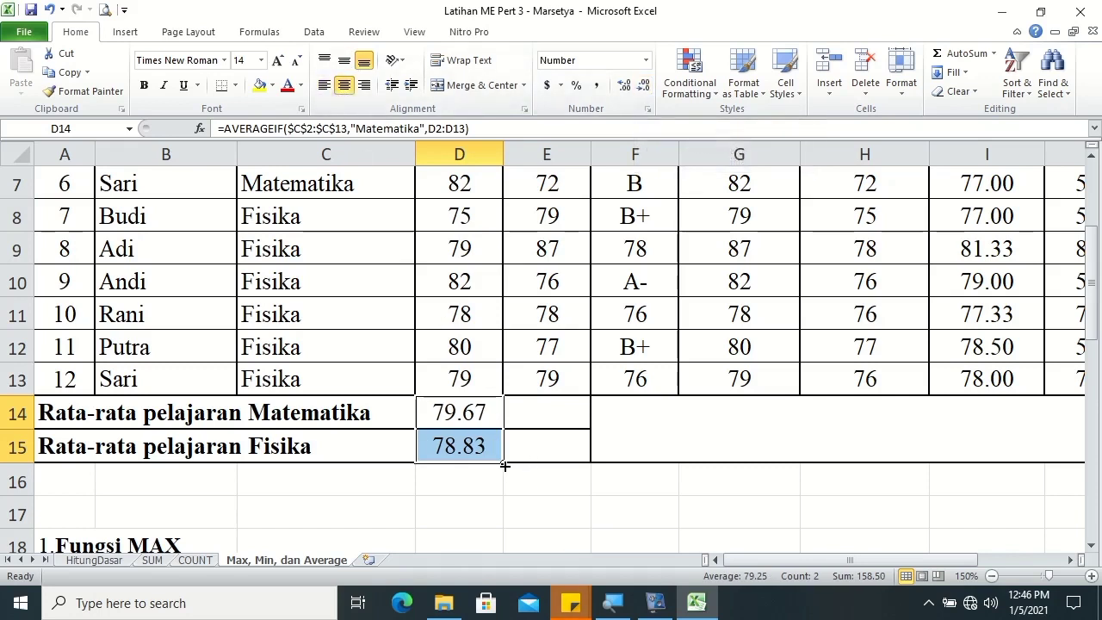
Copy the subject average formulas into E14:E15, giving 79.50 and 79.33.
left_click_drag(504, 465, 504, 465)
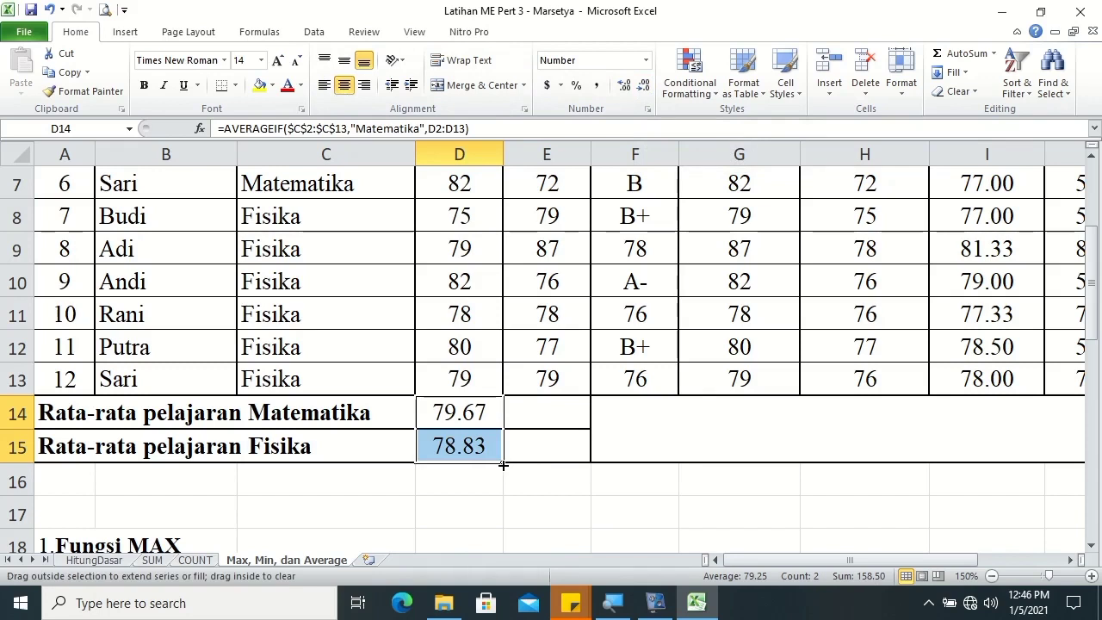
left_click_drag(504, 465, 590, 481)
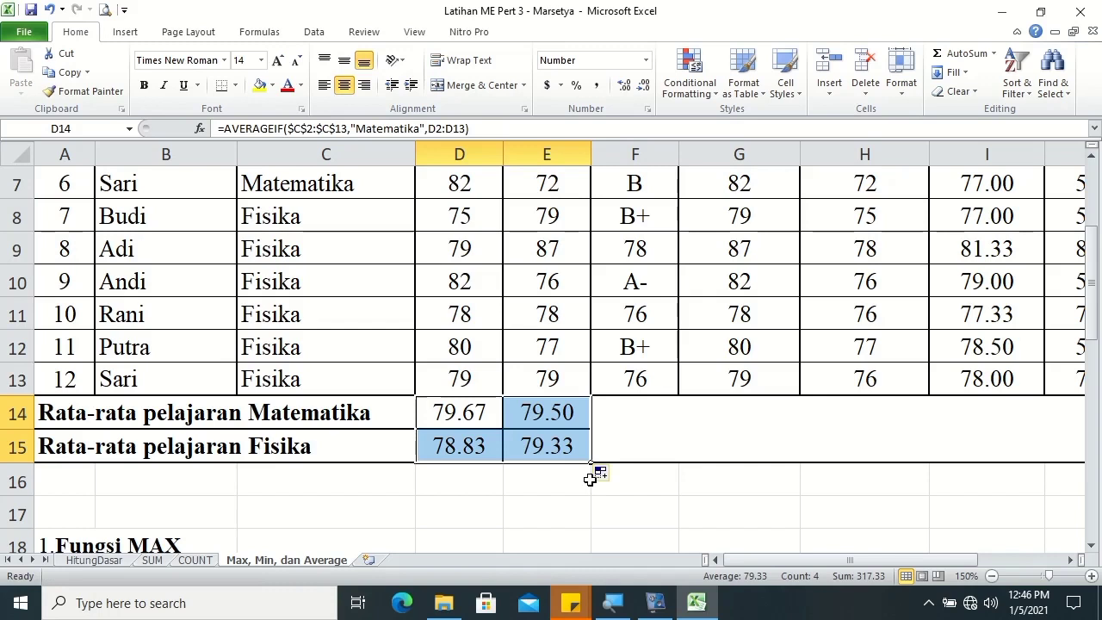
left_click(549, 482)
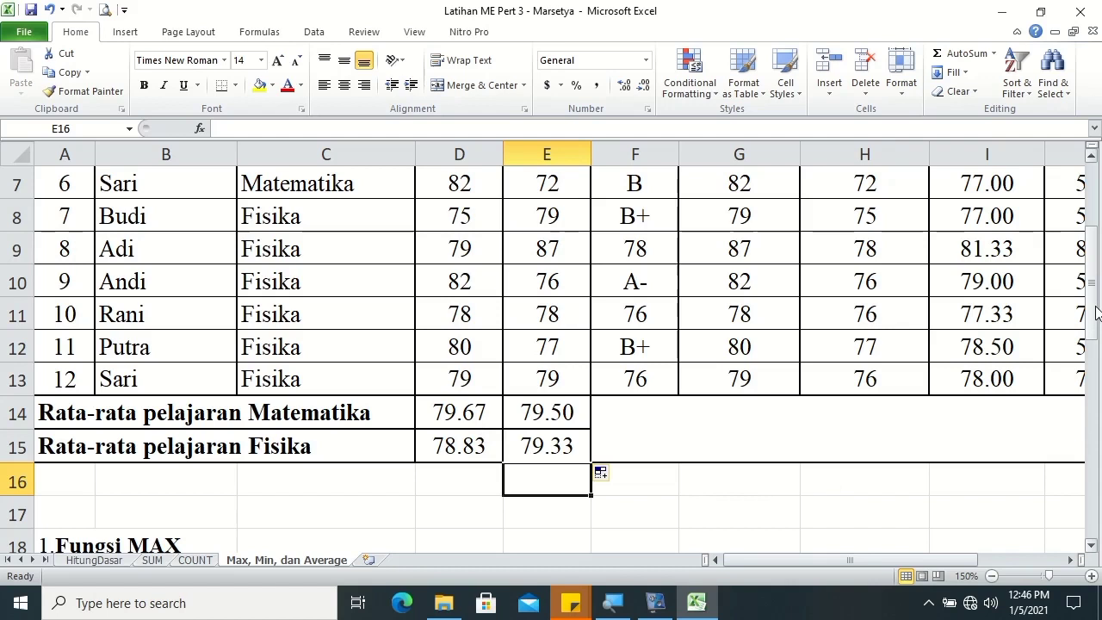
left_click_drag(1097, 311, 1094, 312)
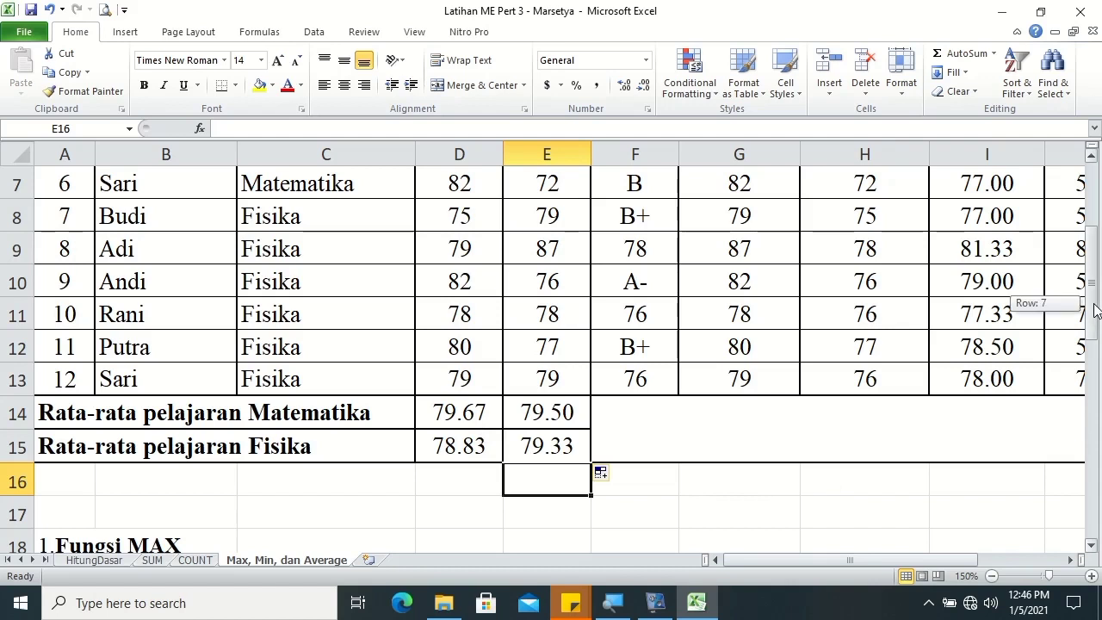
left_click_drag(1095, 307, 1099, 250)
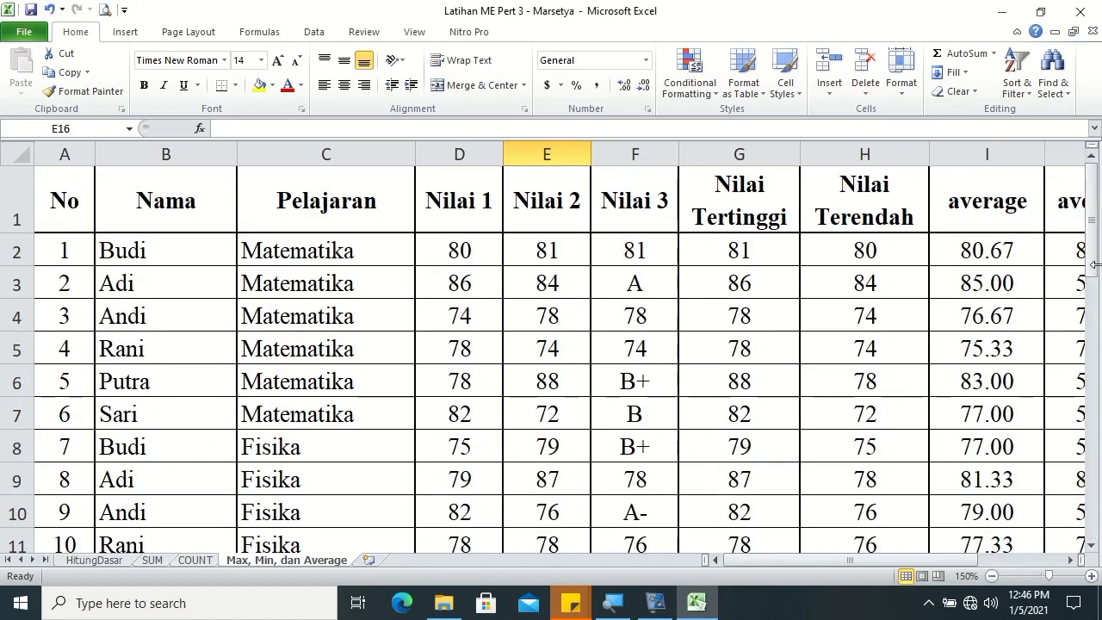
left_click_drag(1096, 263, 1099, 314)
left_click(483, 450)
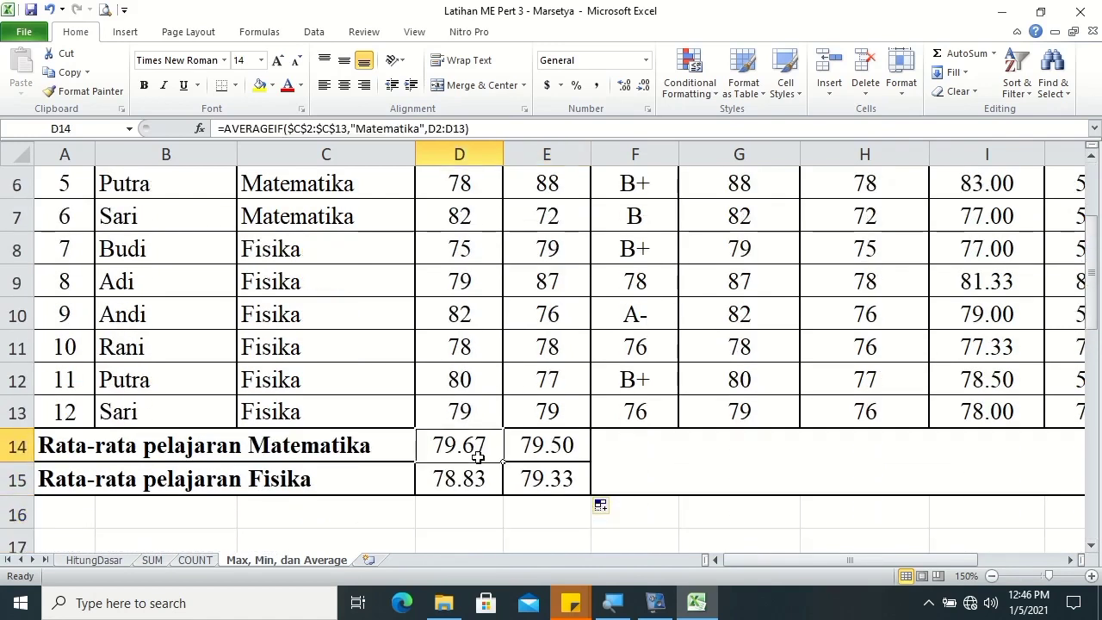